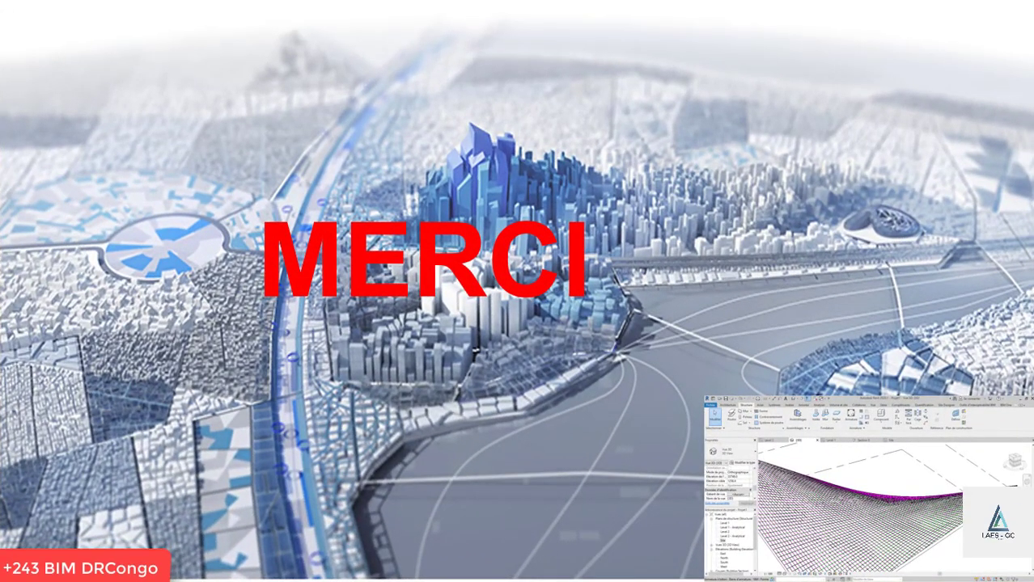
- Switch from the MERCI slideshow back to the Revit window with the rebar 3D view
key(alt+Tab)
key(alt+Tab)
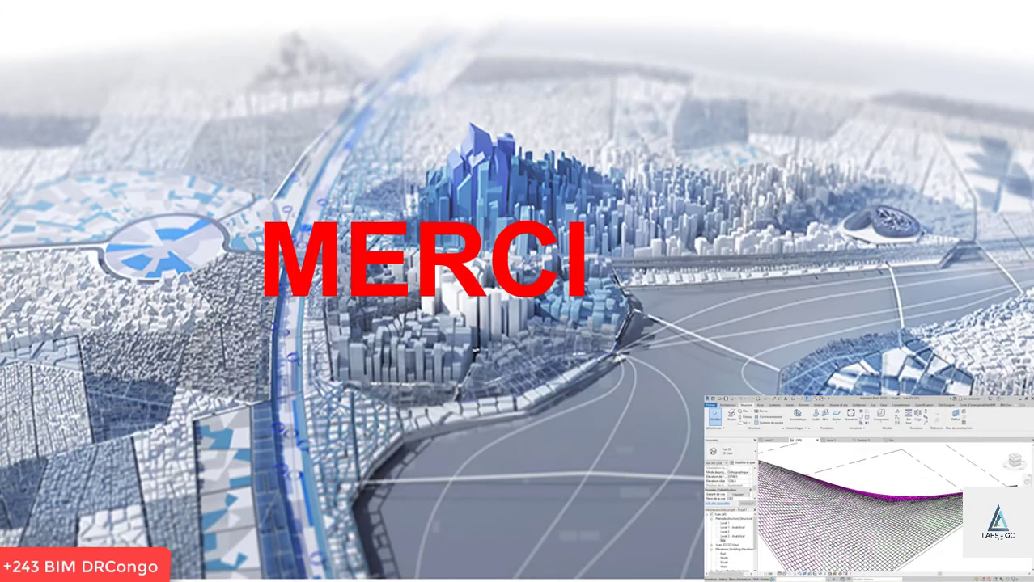
key(alt+Tab)
key(alt+Tab)
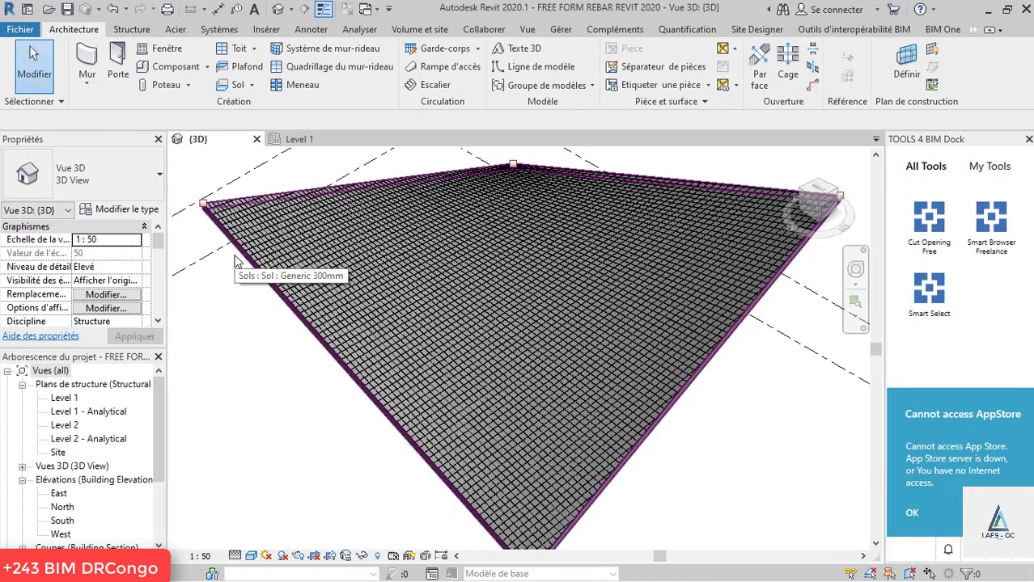
- Select the reinforced floor slab and zoom and orbit to view it at a low angle
click(235, 261)
scroll(332, 263, down, 3)
scroll(488, 380, down, 2)
scroll(484, 408, up, 2)
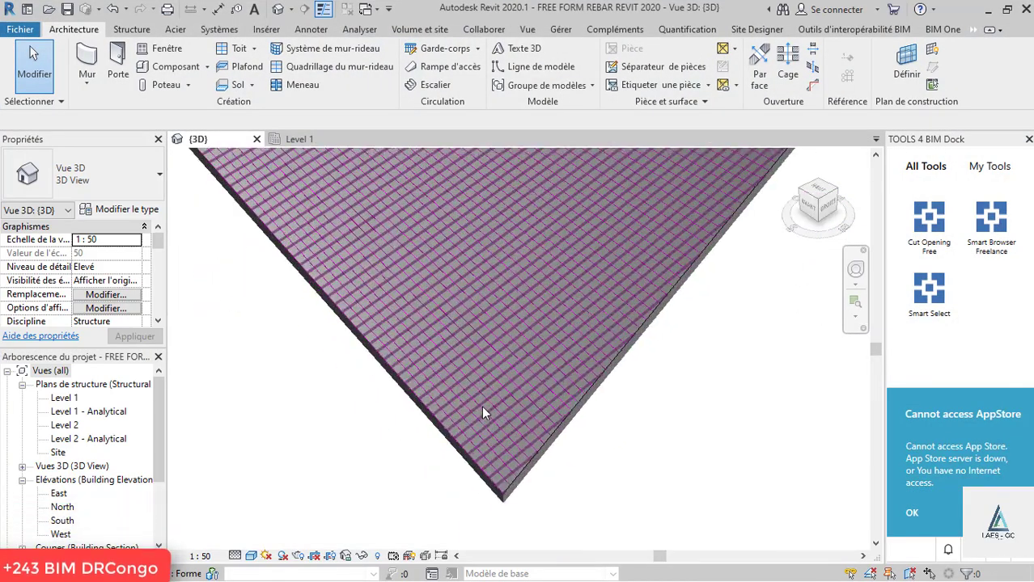
scroll(534, 453, up, 2)
scroll(534, 454, up, 2)
scroll(535, 448, down, 5)
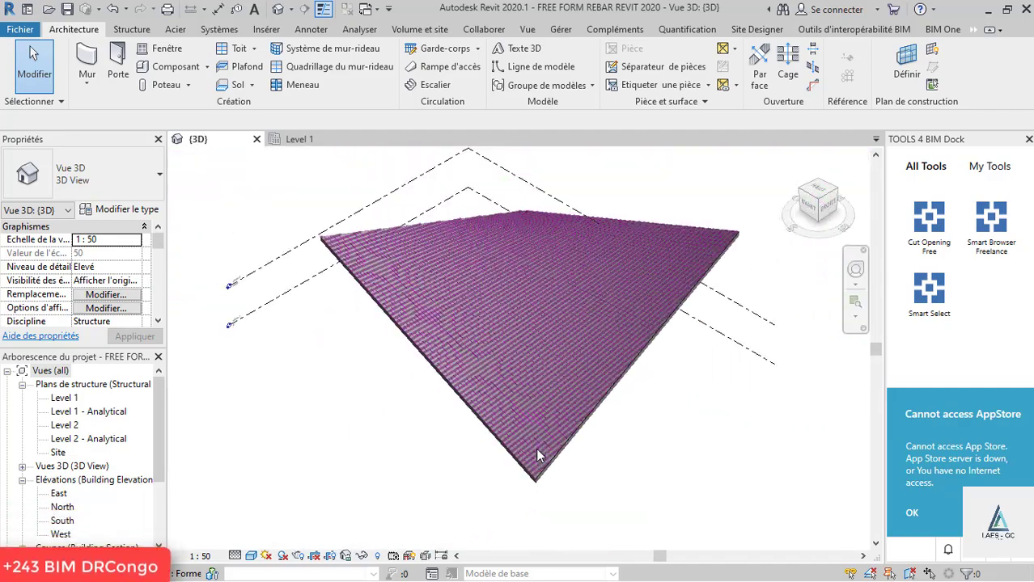
shift+middle_drag(542, 453, 273, 238)
scroll(272, 240, up, 3)
scroll(272, 243, down, 3)
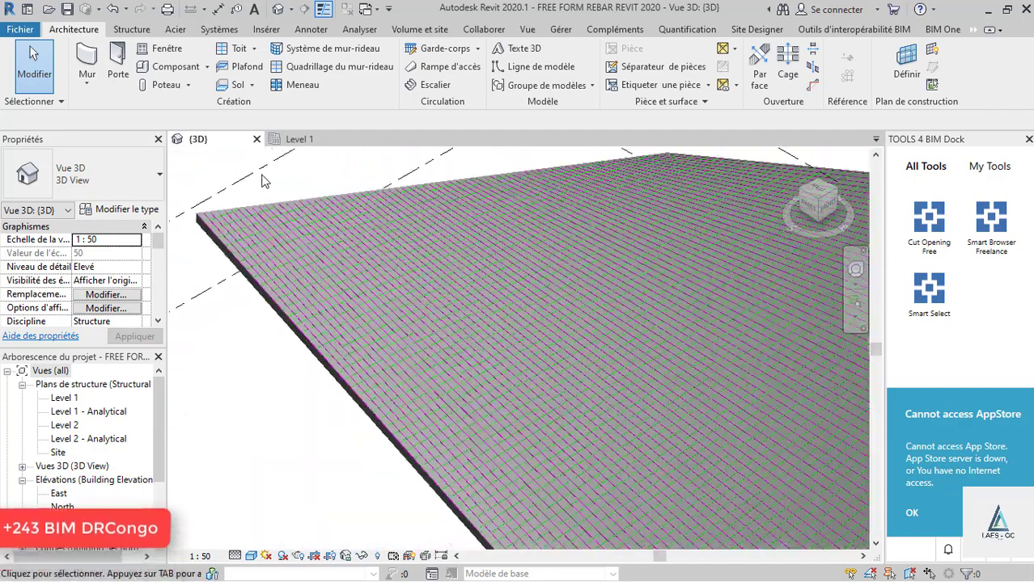
scroll(283, 202, down, 2)
- Orbit and zoom around the model to inspect the magenta rebar in the curved wall
shift+middle_drag(284, 199, 605, 220)
scroll(543, 210, up, 3)
scroll(446, 173, down, 3)
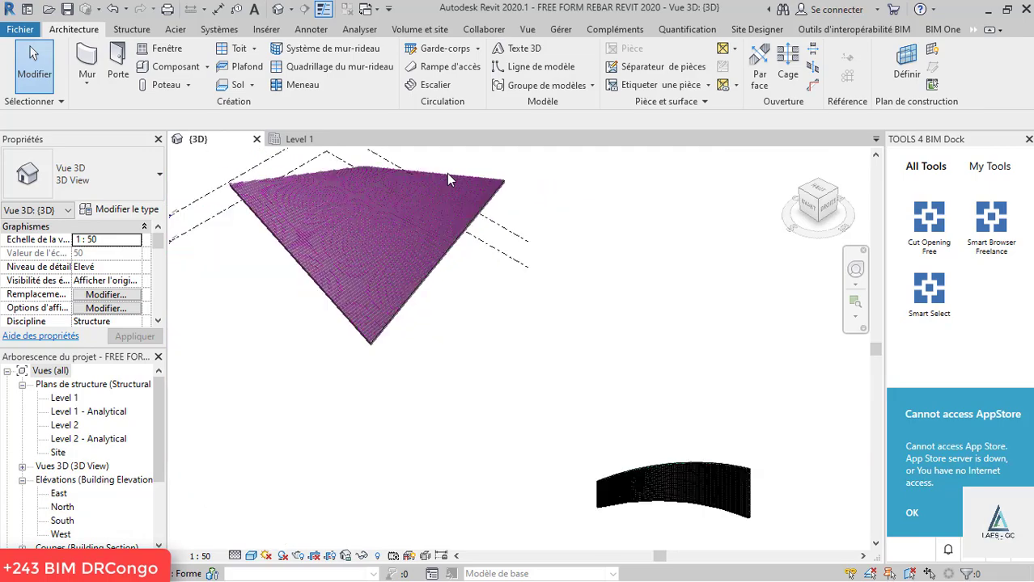
scroll(446, 173, down, 2)
scroll(593, 347, up, 3)
scroll(593, 346, up, 3)
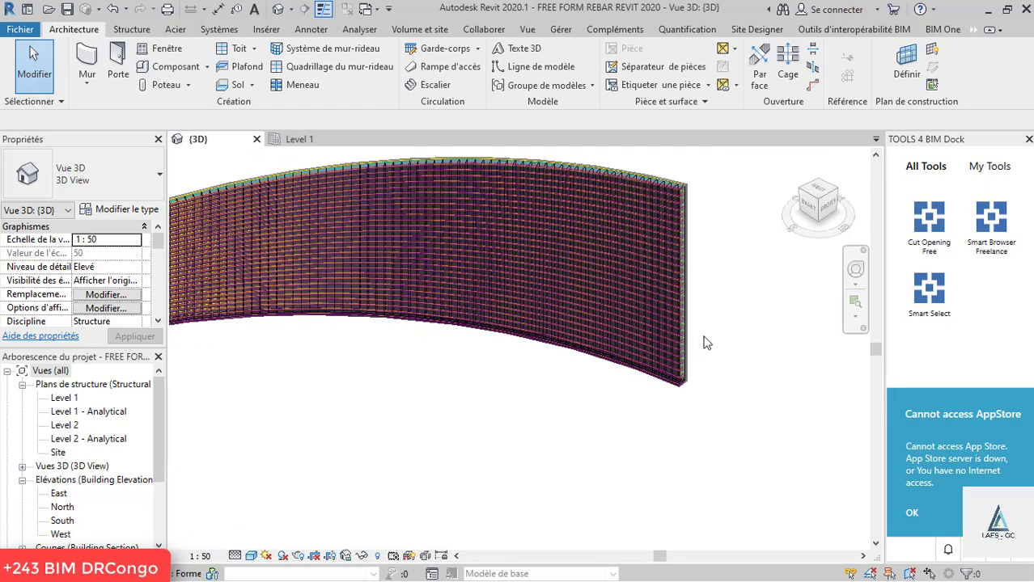
scroll(704, 344, up, 3)
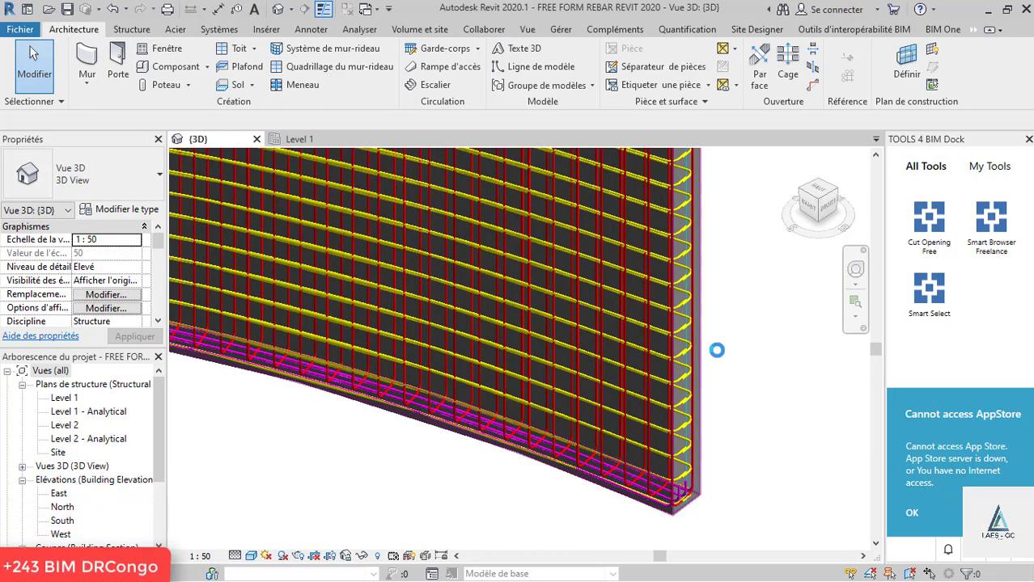
scroll(718, 349, down, 3)
scroll(718, 349, down, 2)
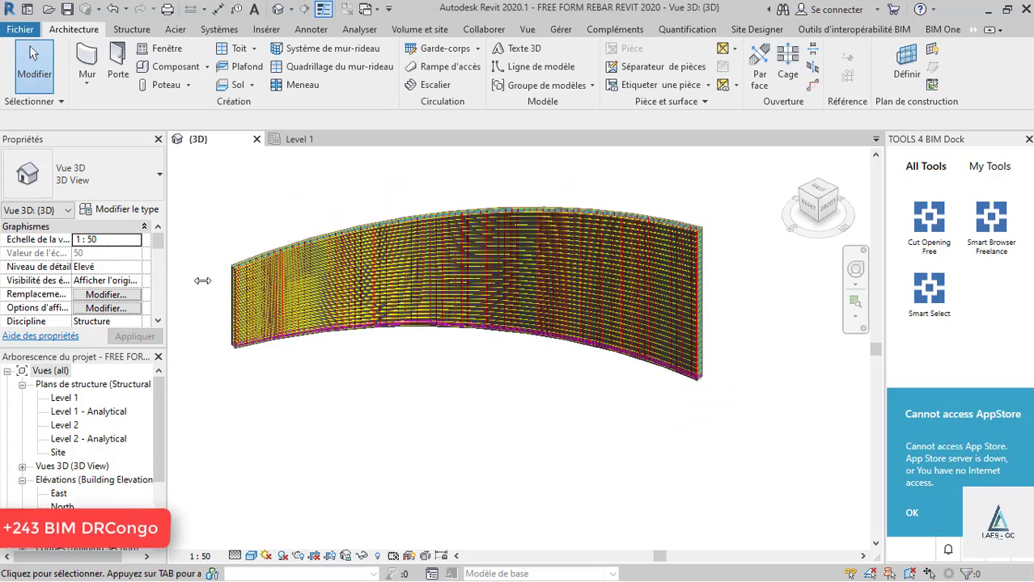
scroll(204, 280, up, 5)
scroll(222, 243, down, 5)
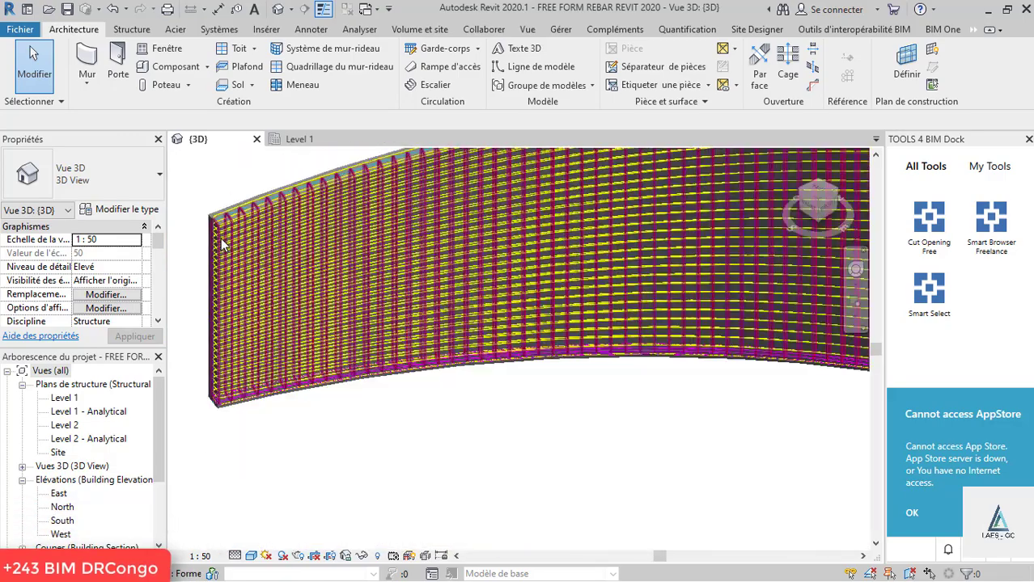
shift+middle_drag(434, 299, 448, 313)
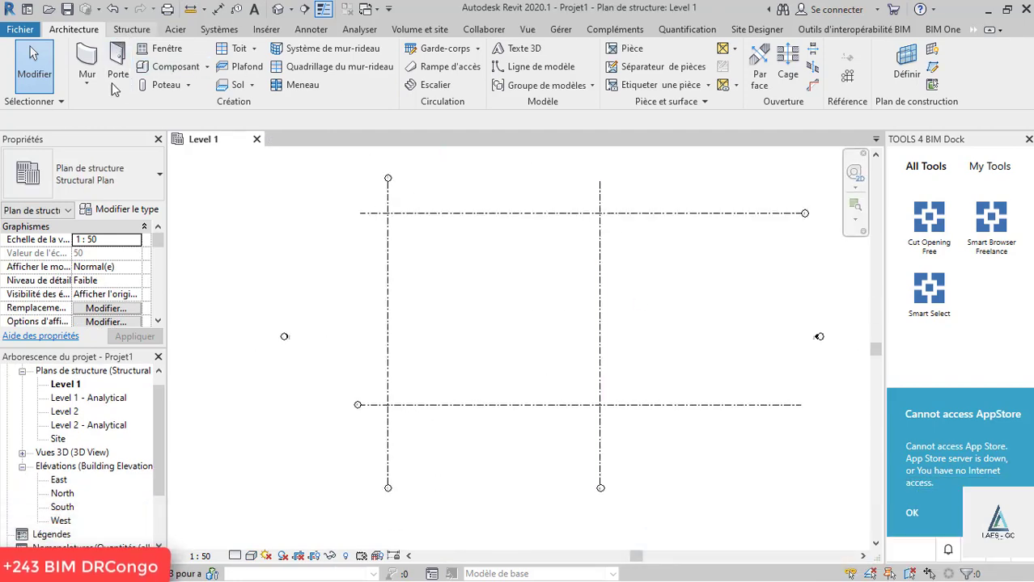
- Start a structural floor on Level 1 using the Generic 300mm floor type
click(131, 30)
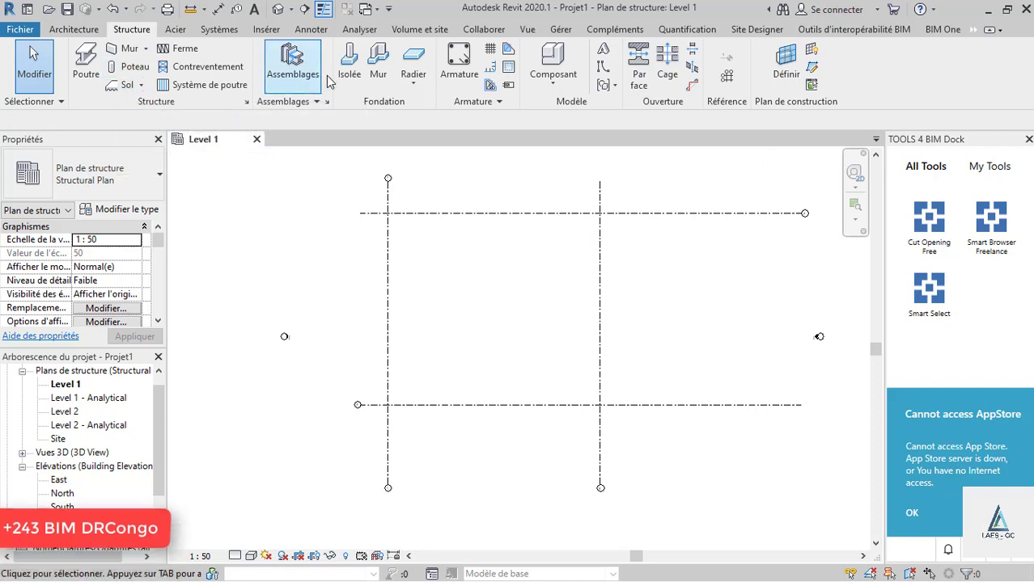
click(142, 86)
click(154, 108)
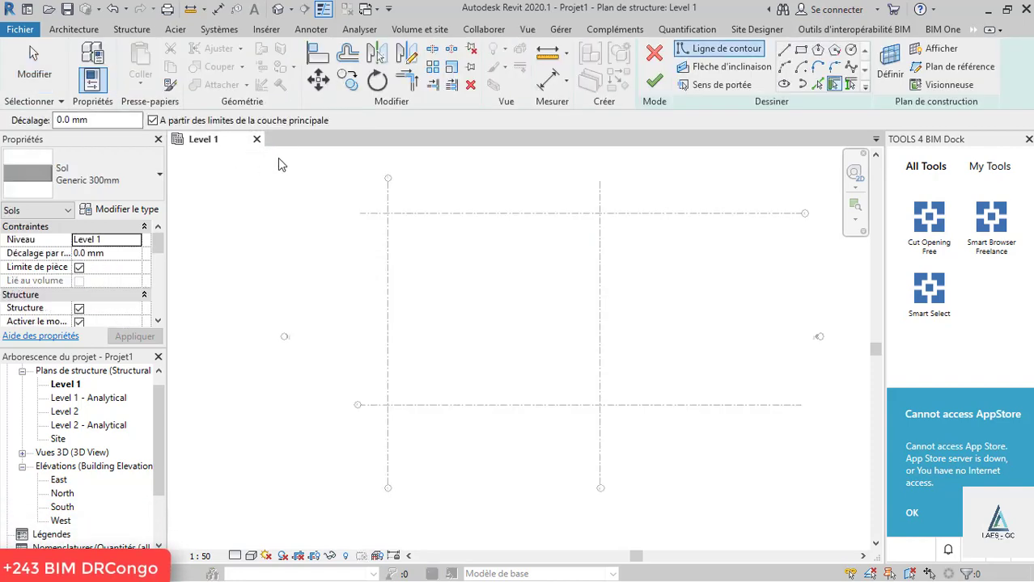
click(101, 194)
click(103, 182)
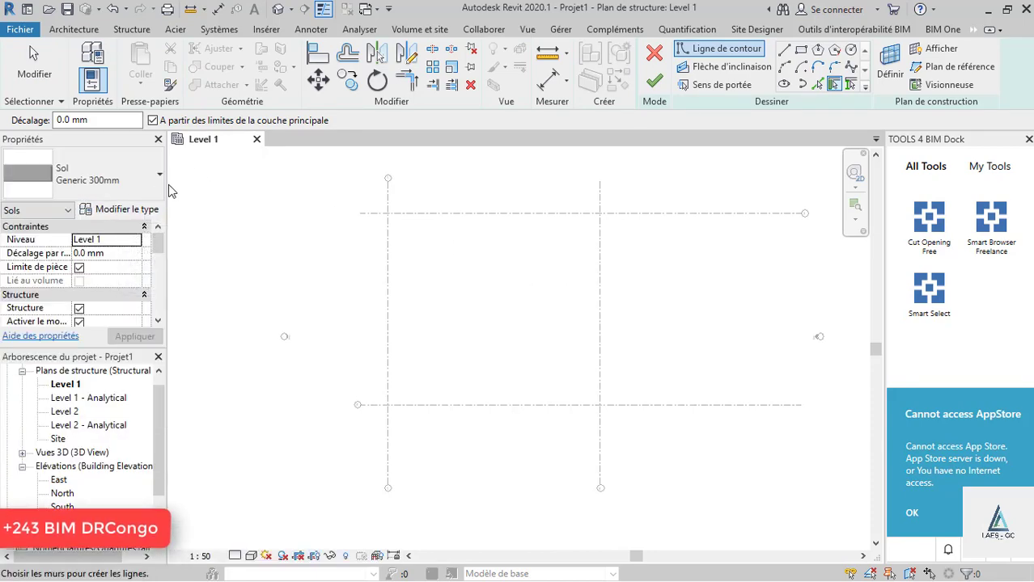
- Draw a 20000 × 18000 mm rectangular boundary between opposite grid intersections and finish the floor
click(800, 50)
click(388, 213)
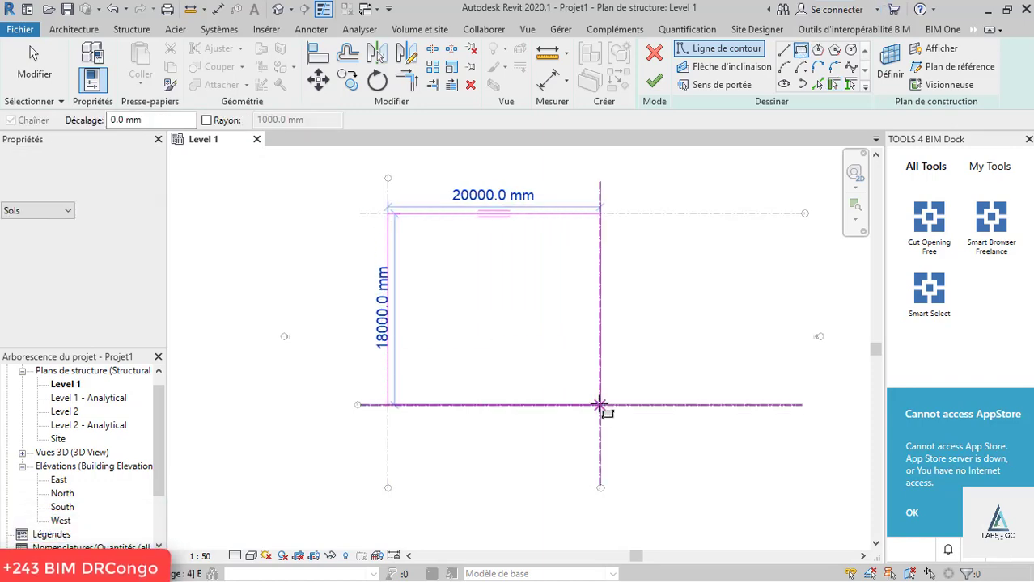
click(600, 405)
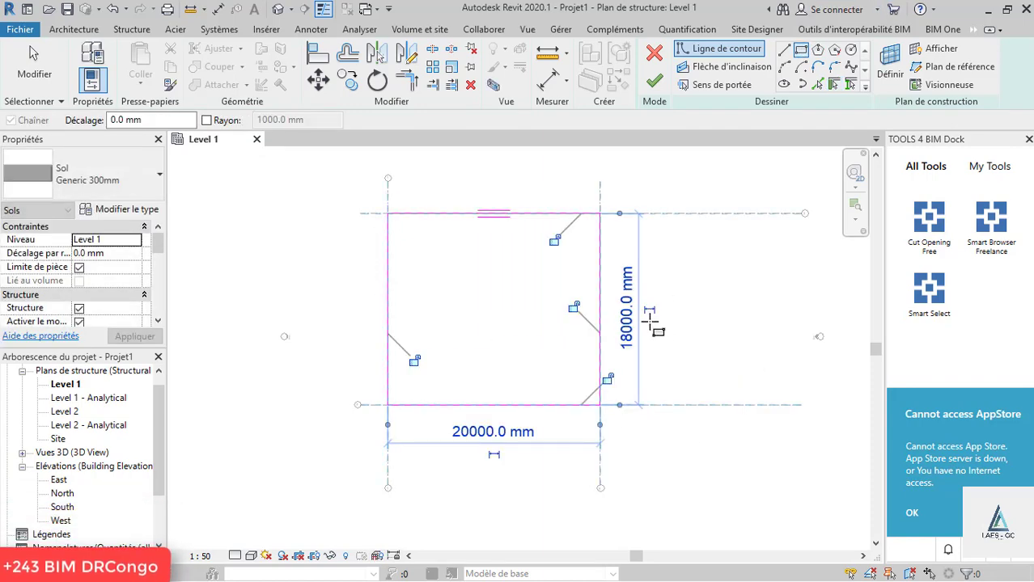
key(F1)
click(725, 208)
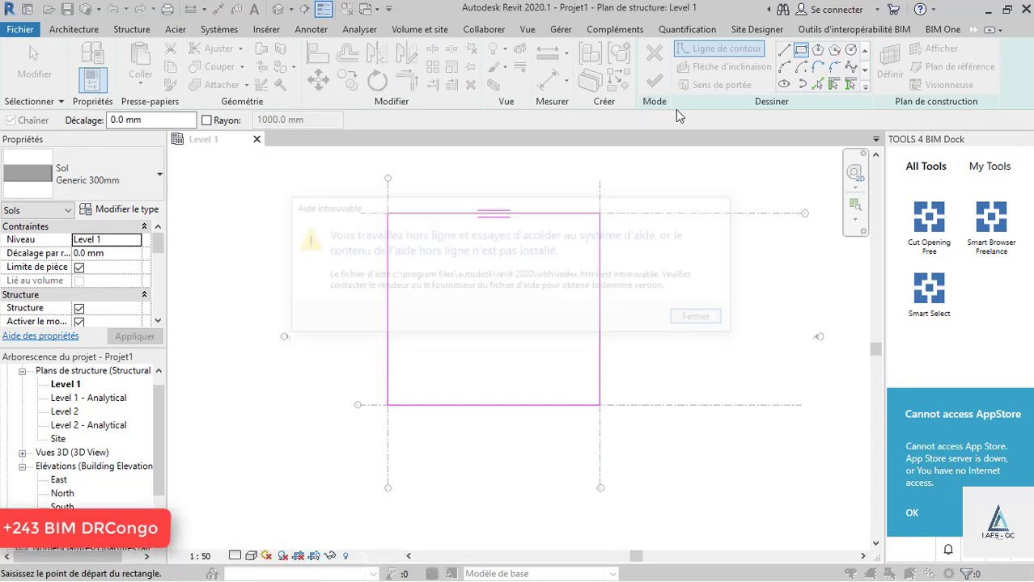
click(633, 211)
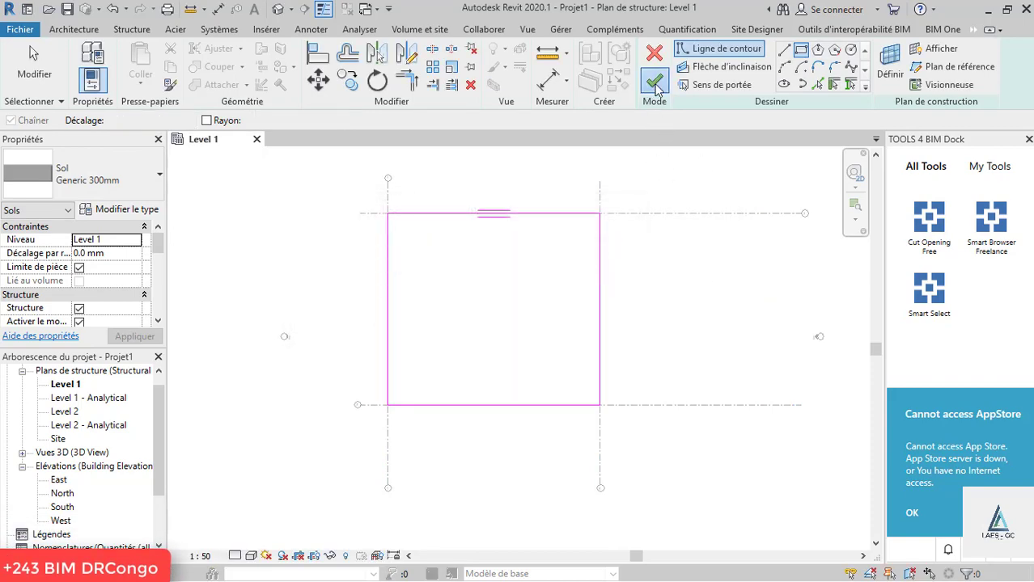
click(655, 84)
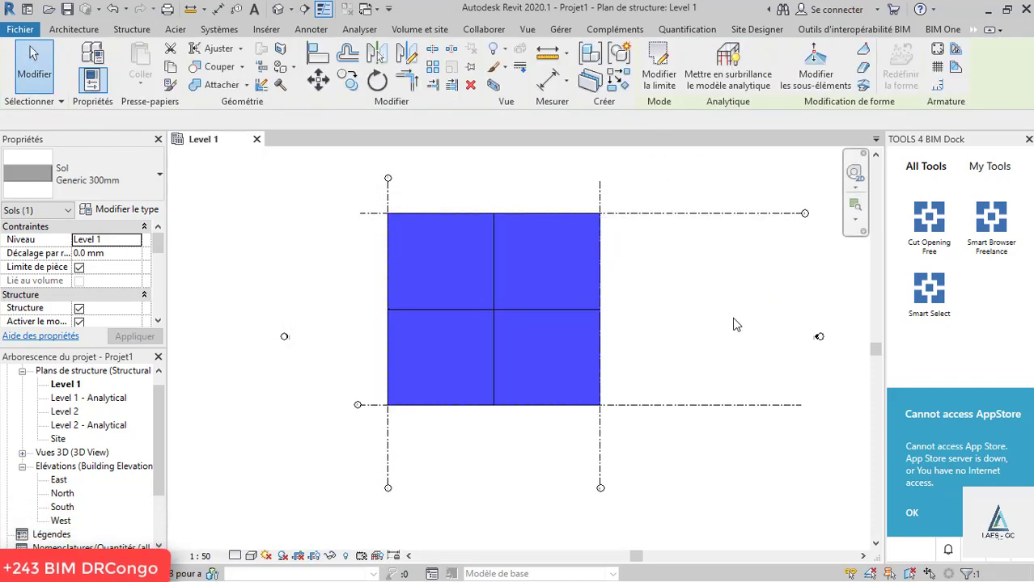
click(736, 325)
click(542, 313)
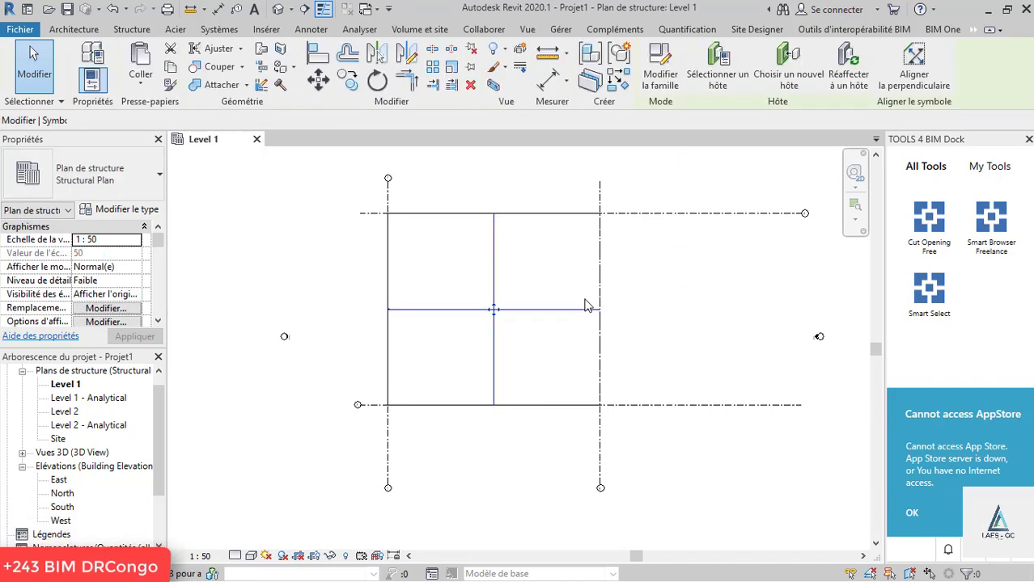
click(618, 271)
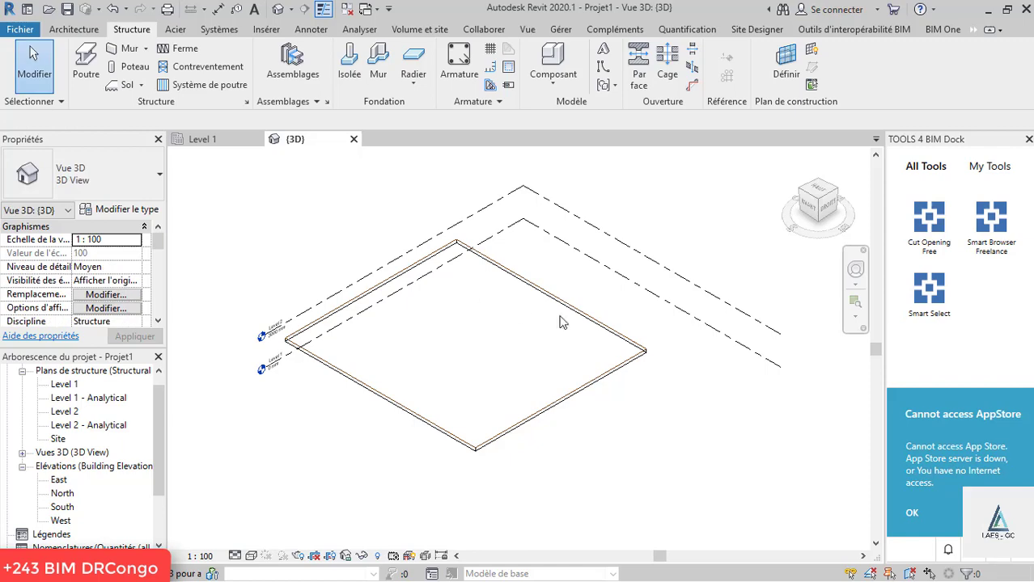
- Edit the floor's shape points and raise the right corner point's elevation
click(615, 384)
scroll(243, 331, up, 1)
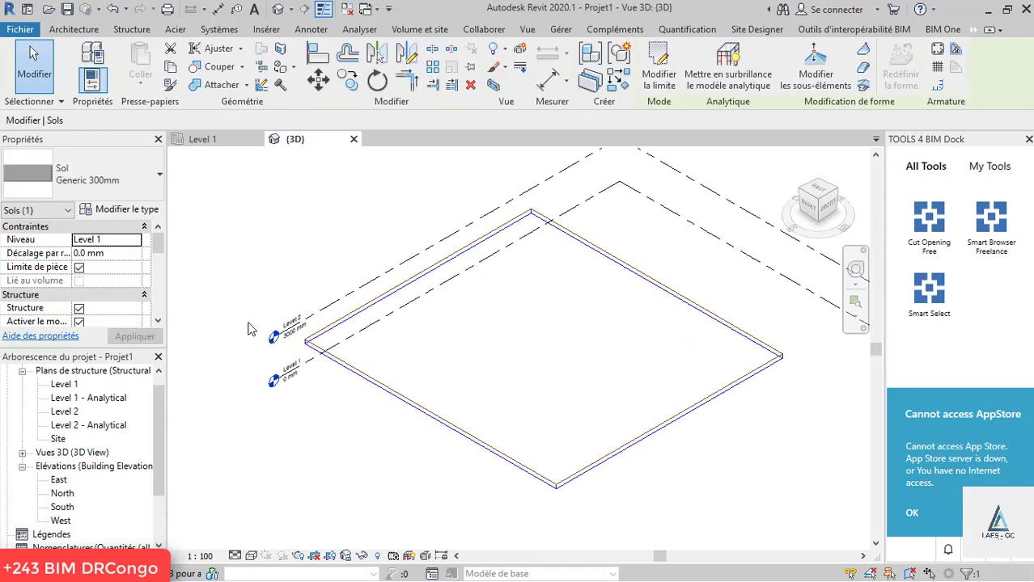
scroll(255, 328, up, 1)
click(816, 64)
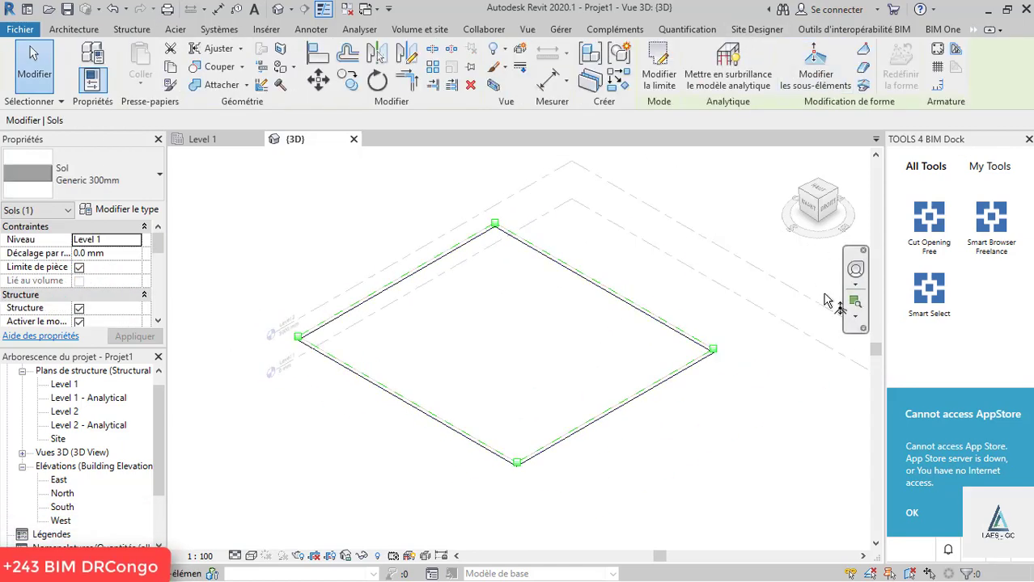
scroll(686, 392, up, 2)
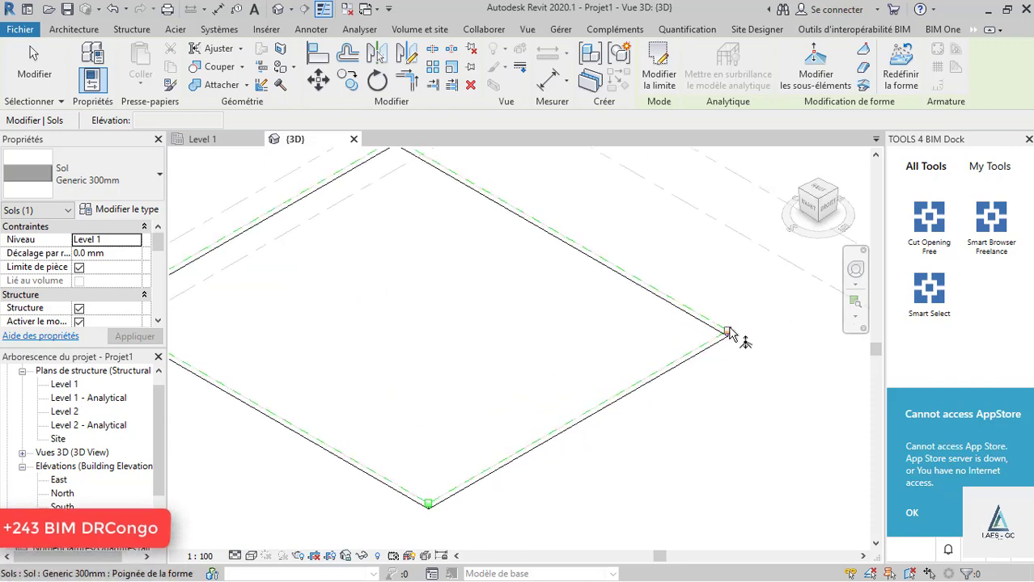
click(727, 332)
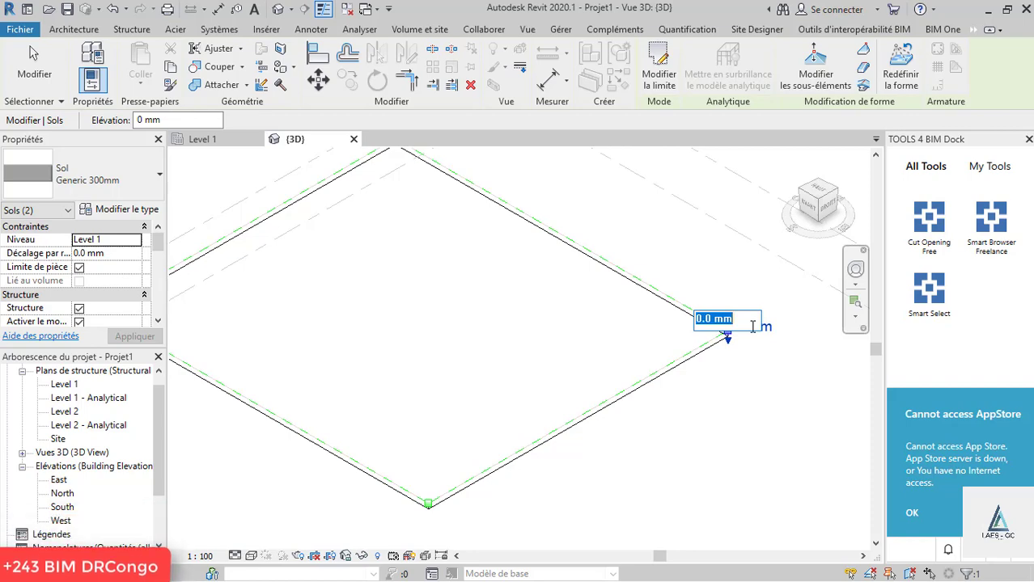
text(000)
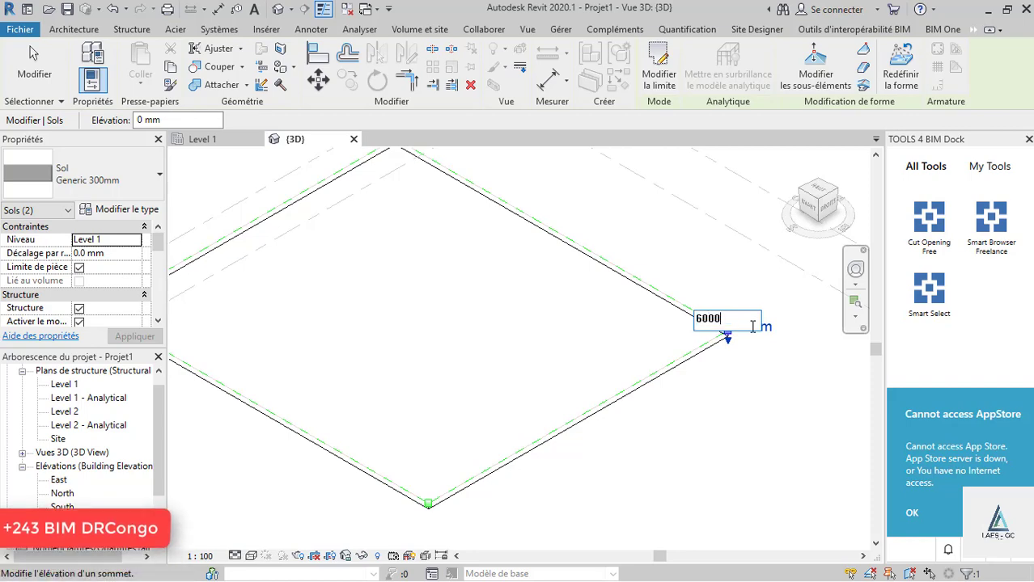
key(Return)
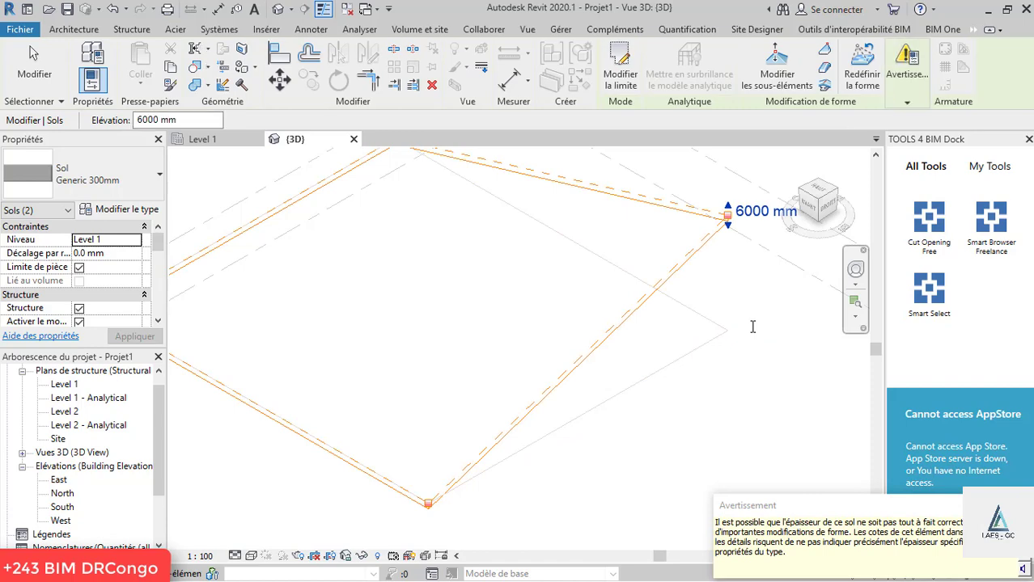
click(757, 334)
- Reselect the floor and raise another corner point to 8000 mm
scroll(492, 358, down, 5)
scroll(521, 347, up, 3)
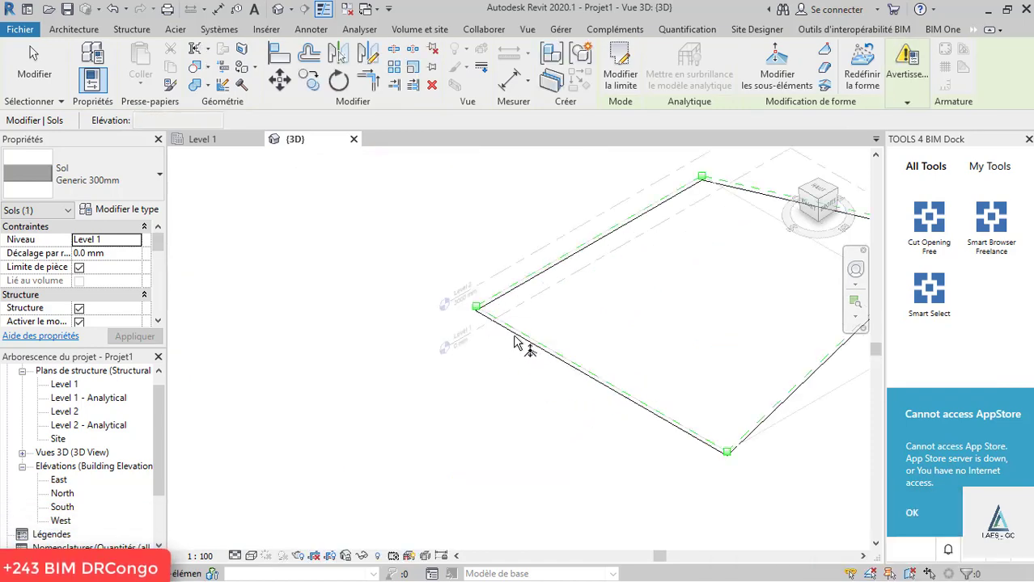
scroll(461, 289, up, 3)
key(Escape)
scroll(444, 289, up, 2)
click(439, 281)
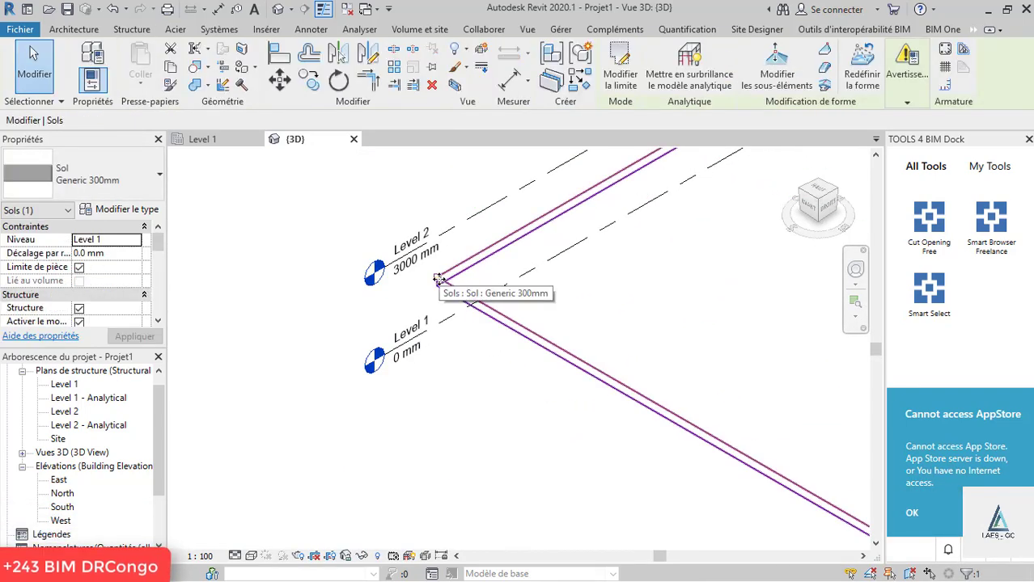
key(Escape)
click(437, 281)
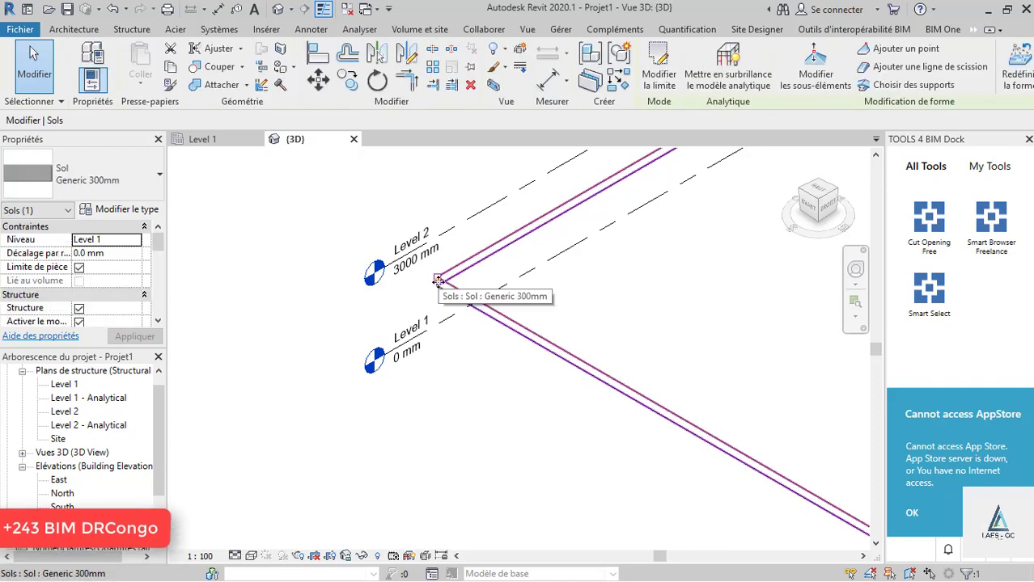
key(Escape)
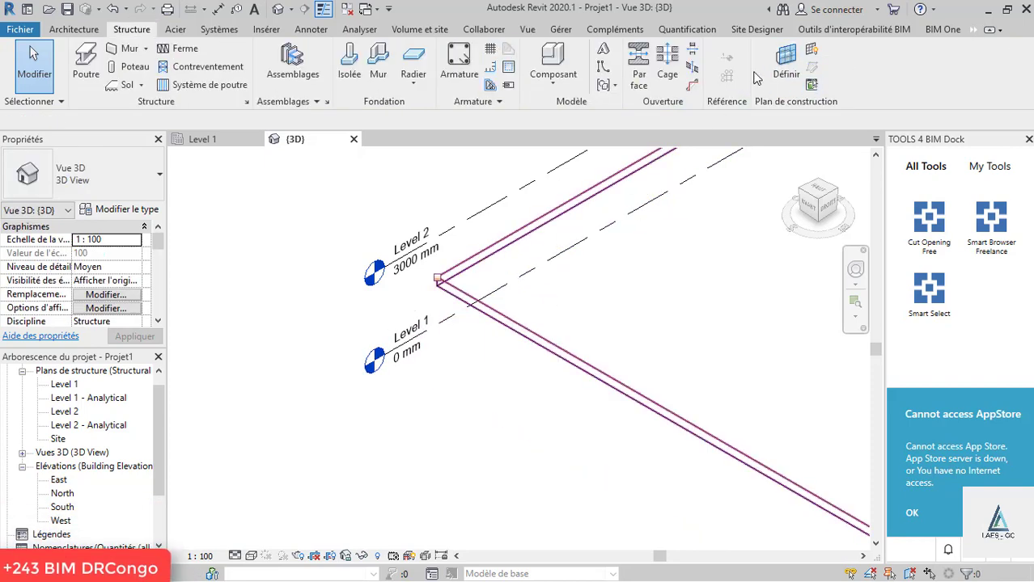
click(815, 65)
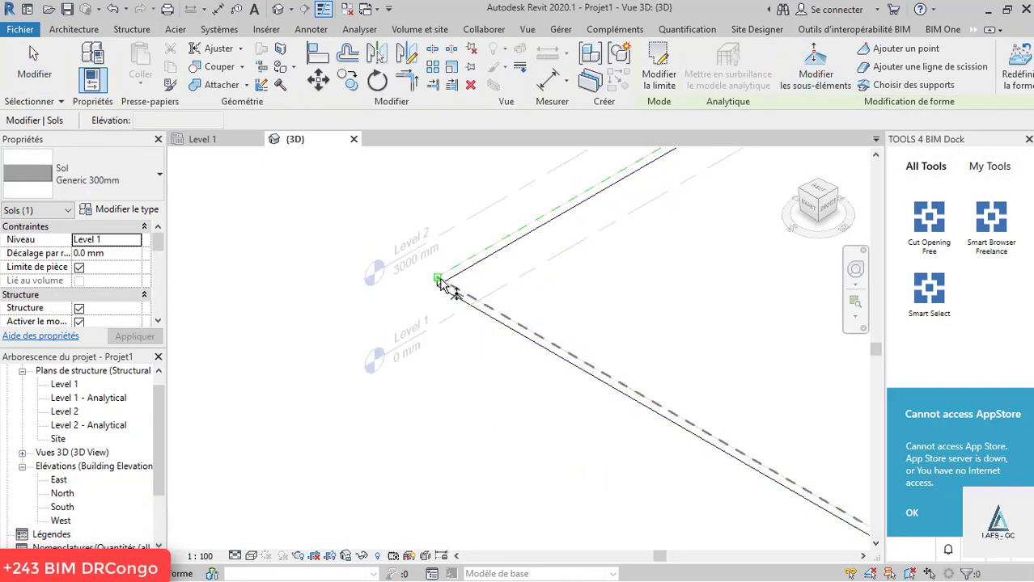
click(437, 282)
click(458, 274)
text(8000)
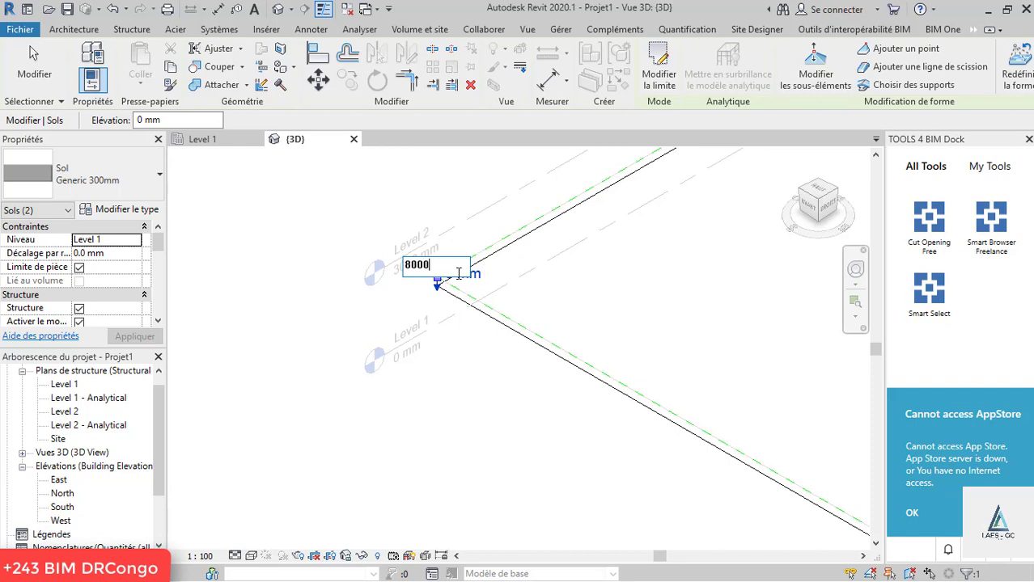
key(Return)
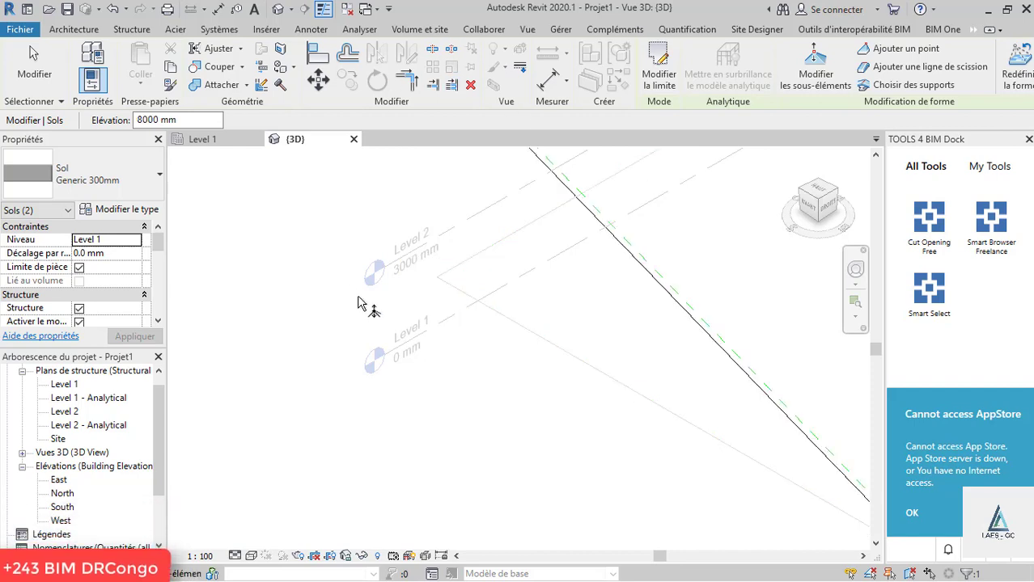
- Orbit around the warped saddle-shaped floor to inspect it, then leave shape editing
scroll(389, 323, down, 5)
scroll(591, 328, down, 2)
click(597, 332)
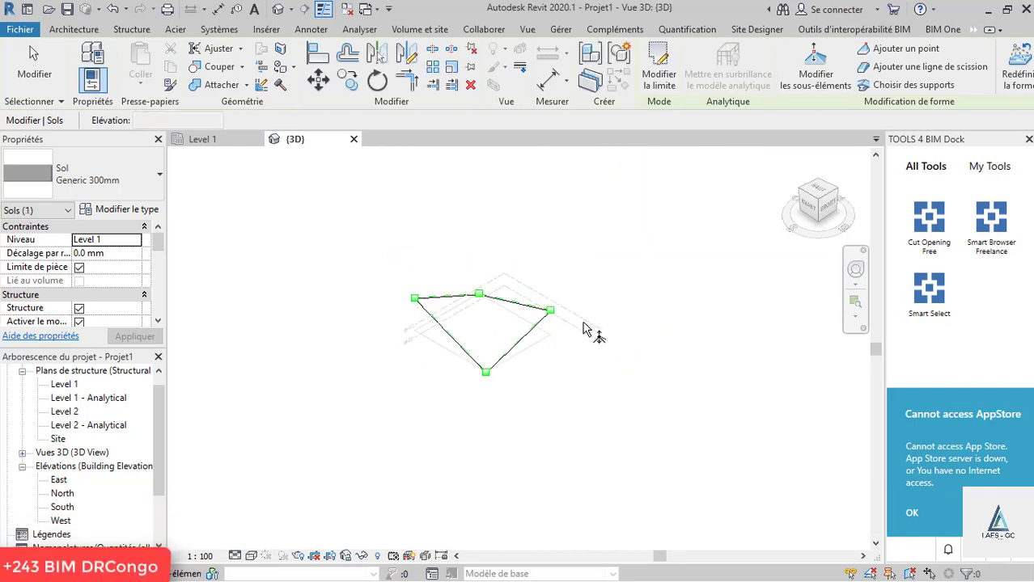
mouse_move(587, 350)
shift+middle_down()
mouse_move(381, 328)
mouse_move(306, 238)
mouse_move(233, 233)
shift+middle_up()
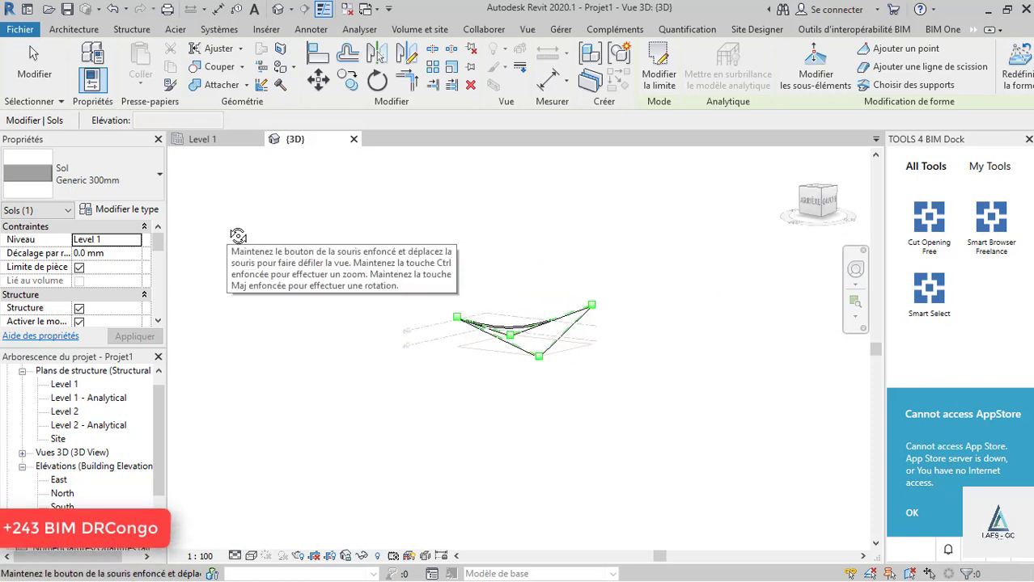
scroll(558, 356, up, 3)
shift+middle_drag(440, 327, 419, 325)
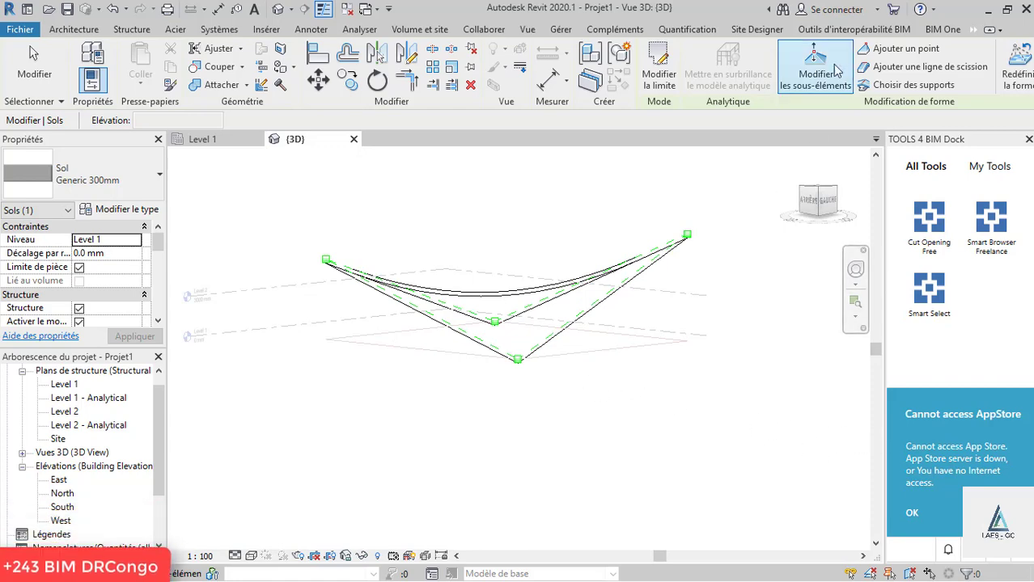
key(Escape)
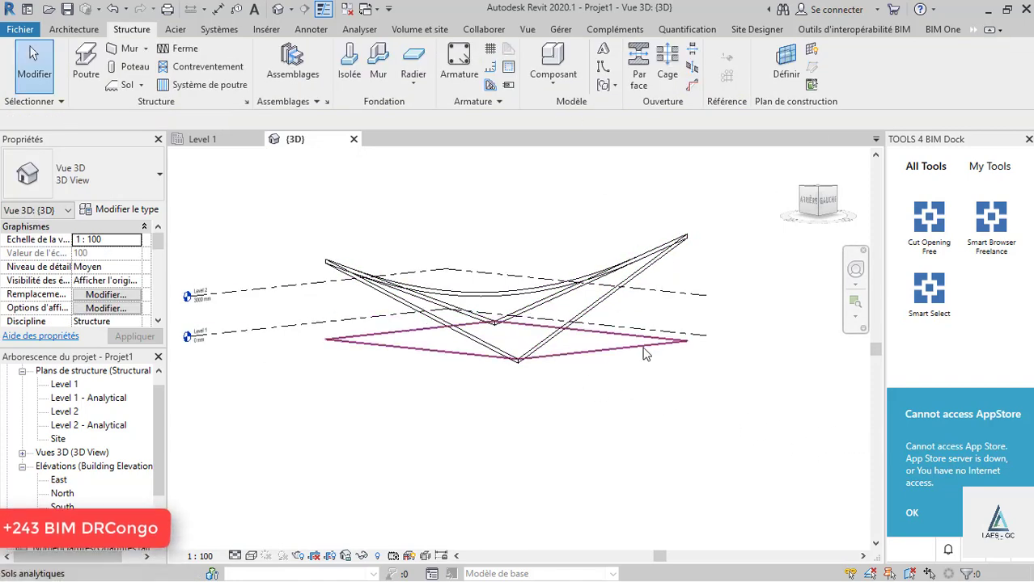
- Hide the analytical floor, set the visual style to Shaded, then open the Level 1 plan
right_click(645, 350)
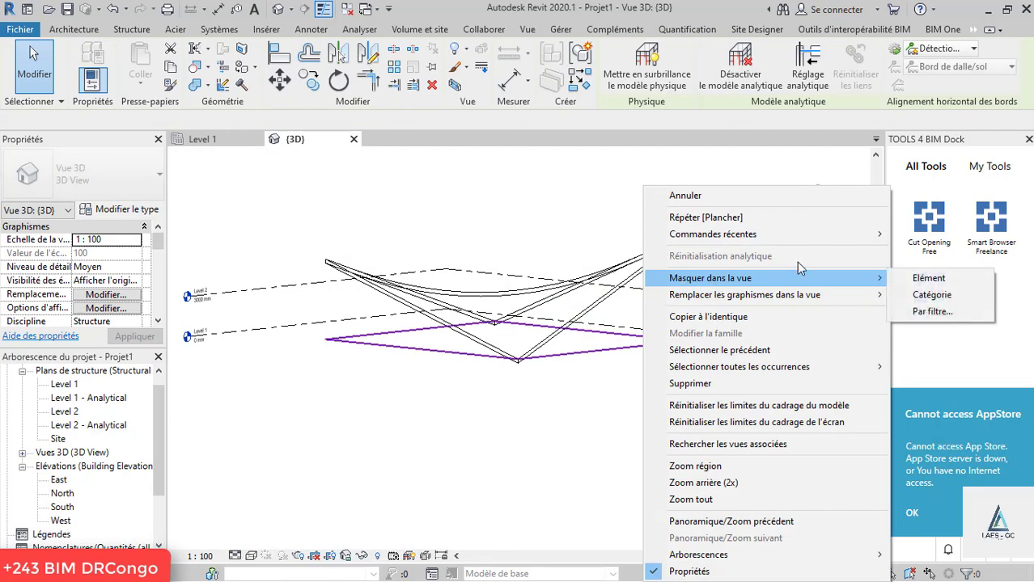
click(922, 278)
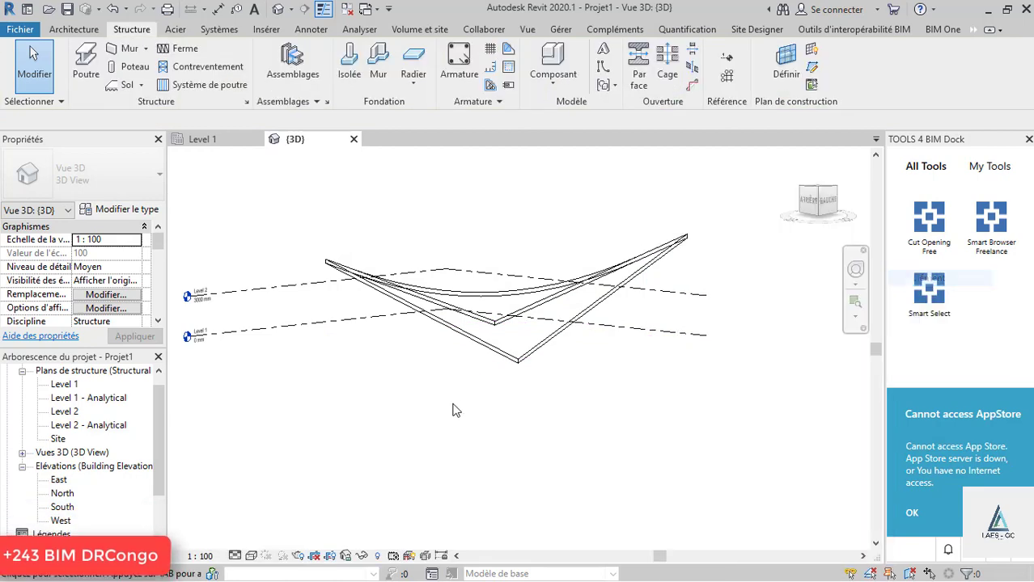
click(253, 556)
click(279, 491)
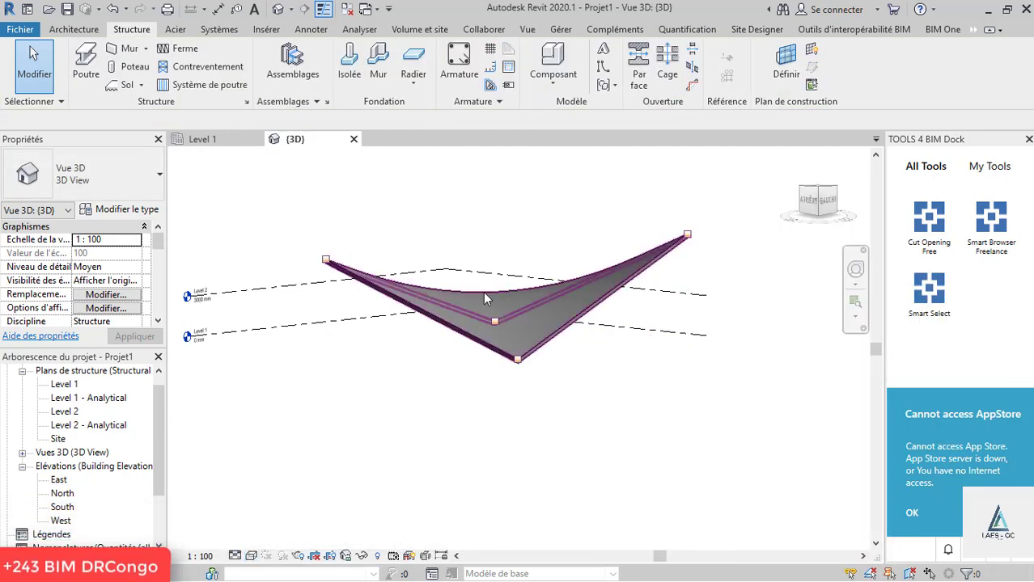
mouse_move(385, 336)
shift+middle_down()
mouse_move(536, 381)
mouse_move(757, 364)
mouse_move(688, 273)
mouse_move(445, 299)
mouse_move(430, 354)
mouse_move(527, 328)
mouse_move(166, 302)
mouse_move(313, 312)
mouse_move(582, 307)
mouse_move(394, 336)
mouse_move(212, 335)
mouse_move(490, 351)
shift+middle_up()
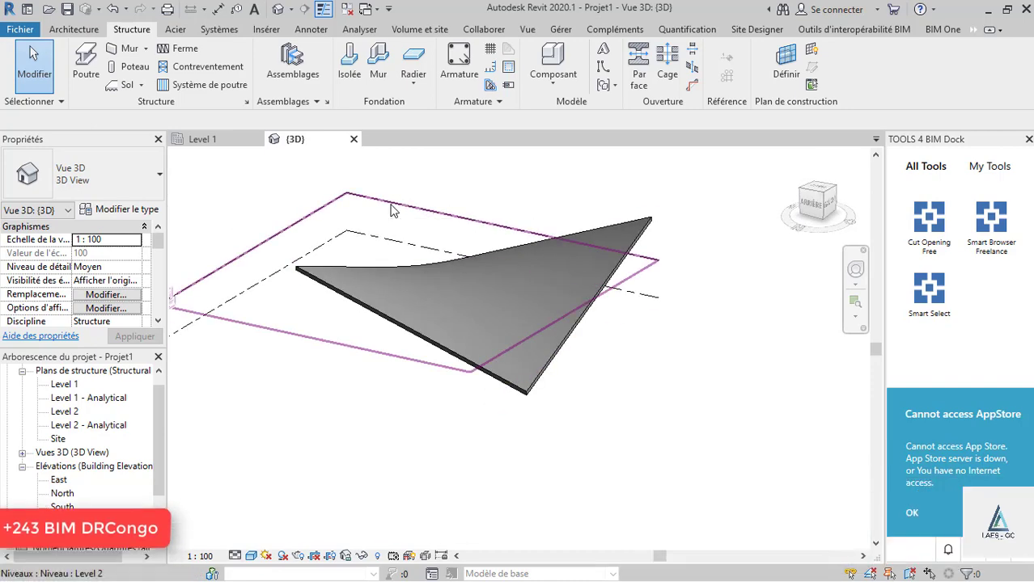
click(204, 141)
scroll(526, 374, down, 3)
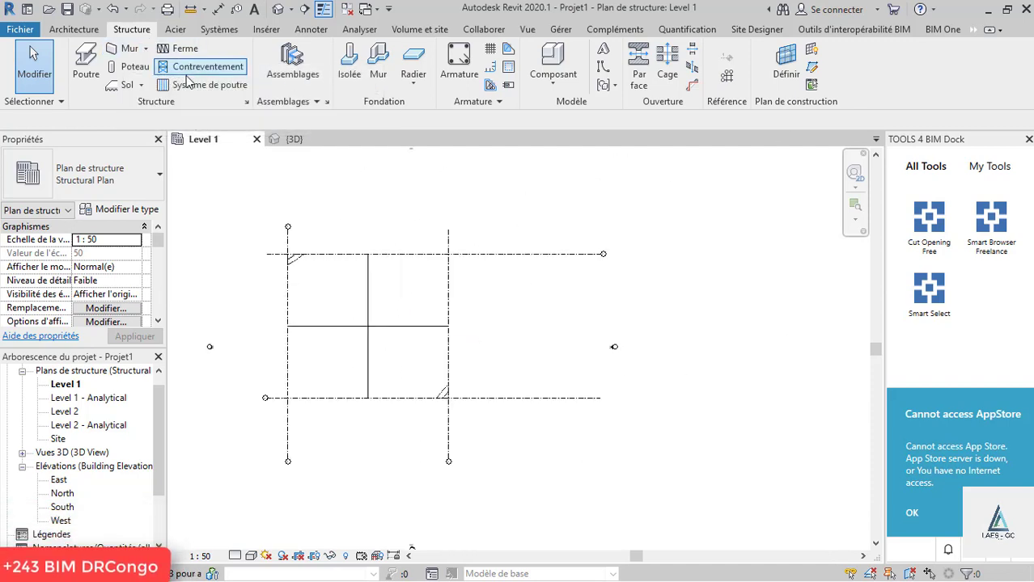
- Start a new structural floor and sketch a boundary arc lengthened to about 124°
click(141, 85)
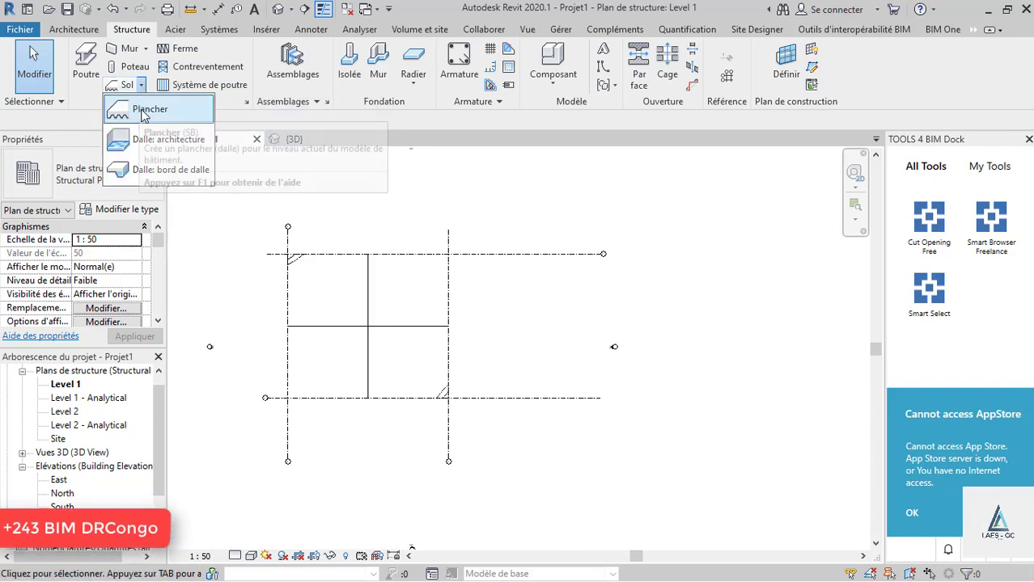
click(130, 105)
scroll(607, 348, up, 2)
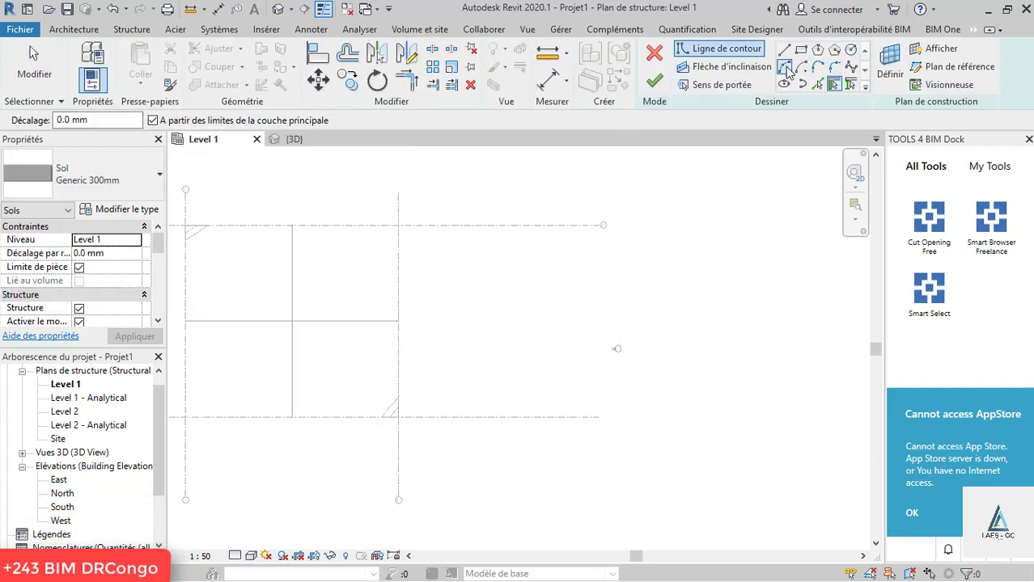
click(787, 68)
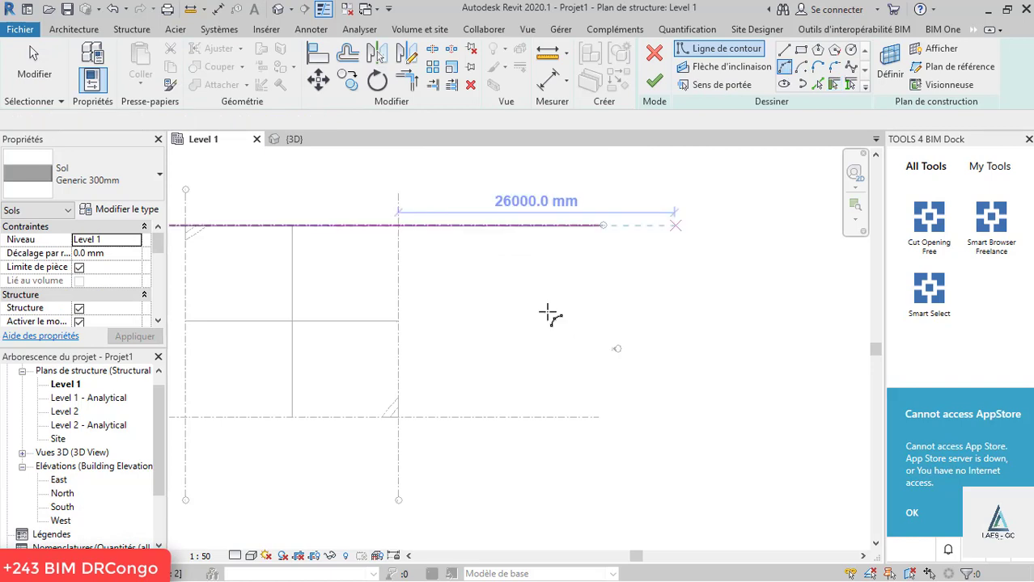
click(498, 308)
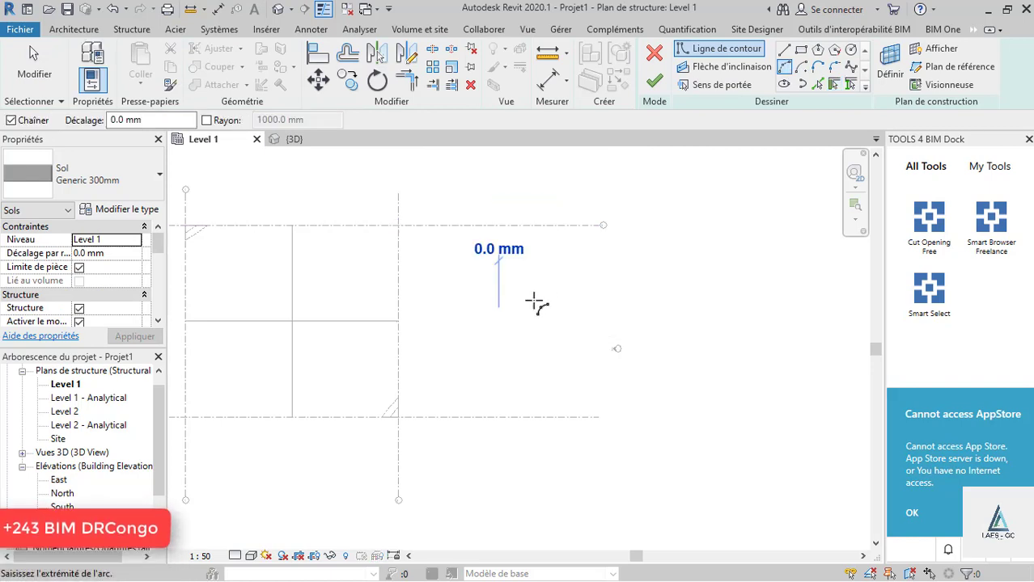
click(600, 279)
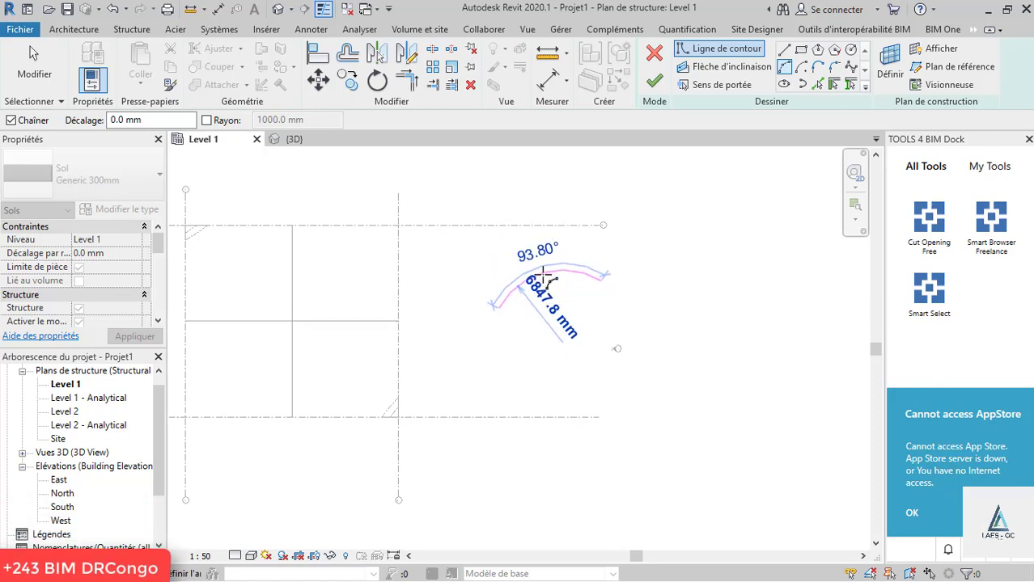
click(543, 278)
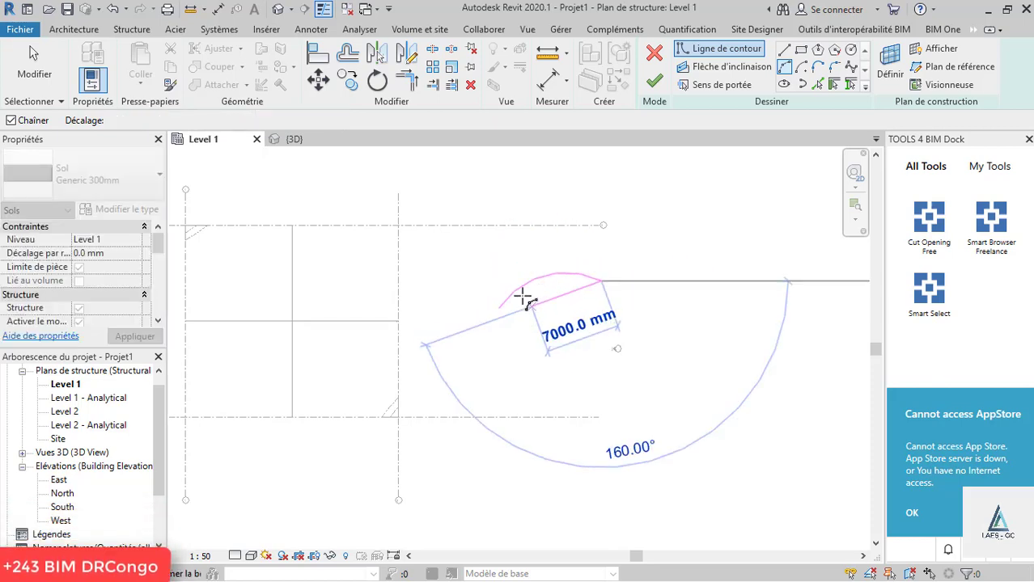
key(Escape)
key(Escape)
drag(499, 313, 497, 338)
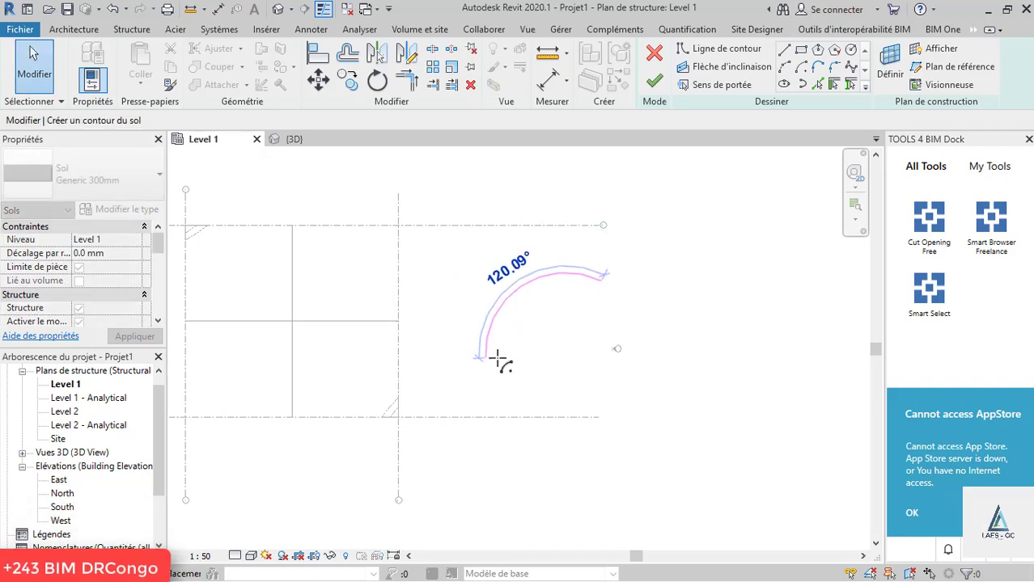
drag(502, 366, 500, 365)
click(617, 292)
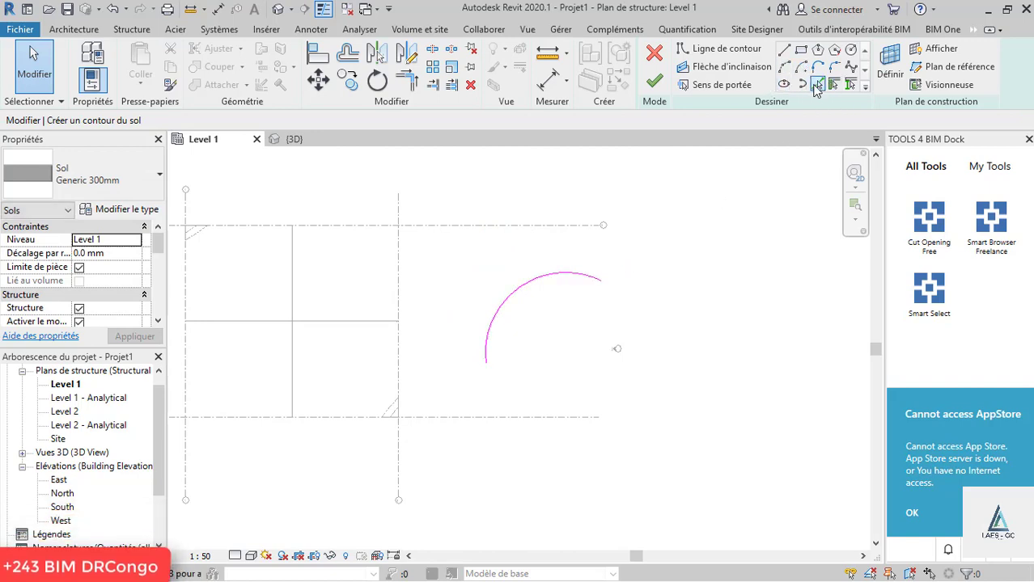
- Add a concentric arc offset 2000 mm inside the first arc
key(Return)
drag(115, 114, 36, 119)
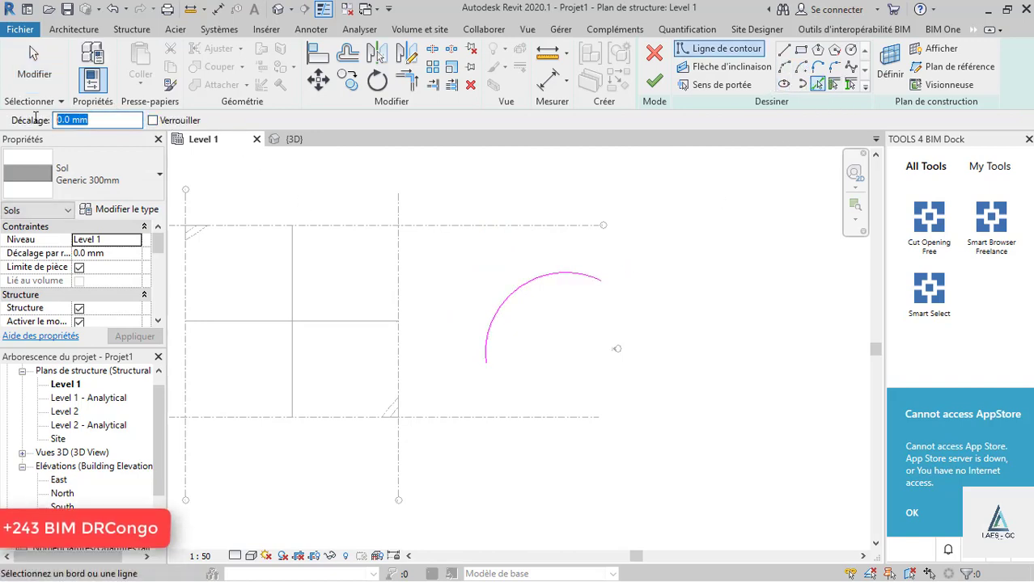
text(2000)
key(Return)
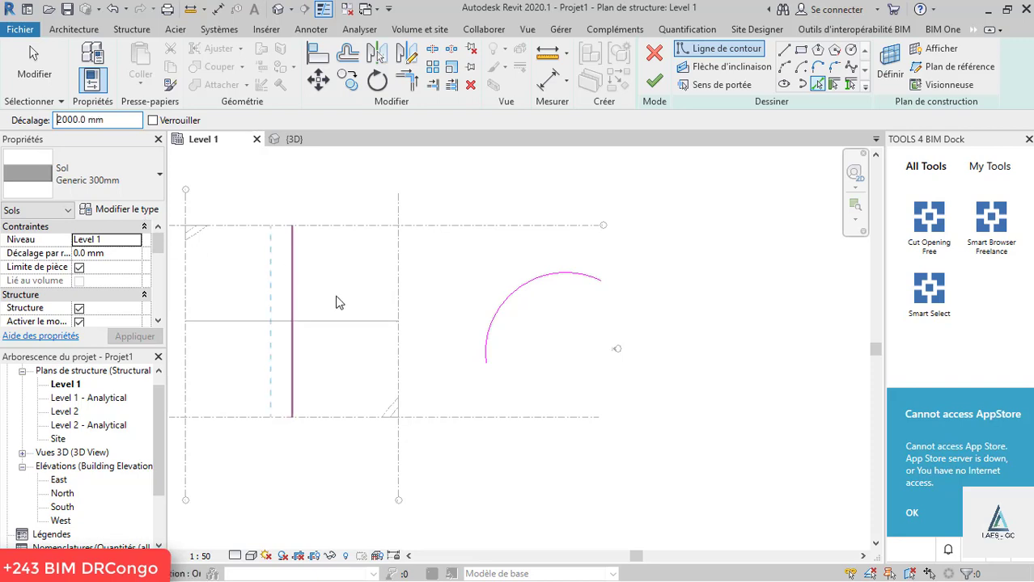
click(532, 295)
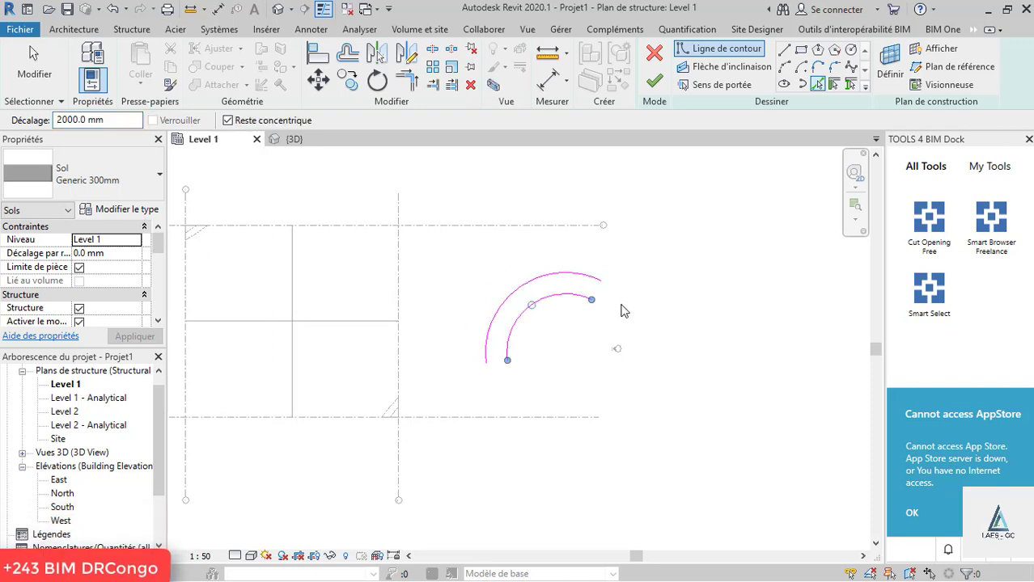
- Try drawing a connecting line between arc ends, deleting the misplaced short line
click(784, 50)
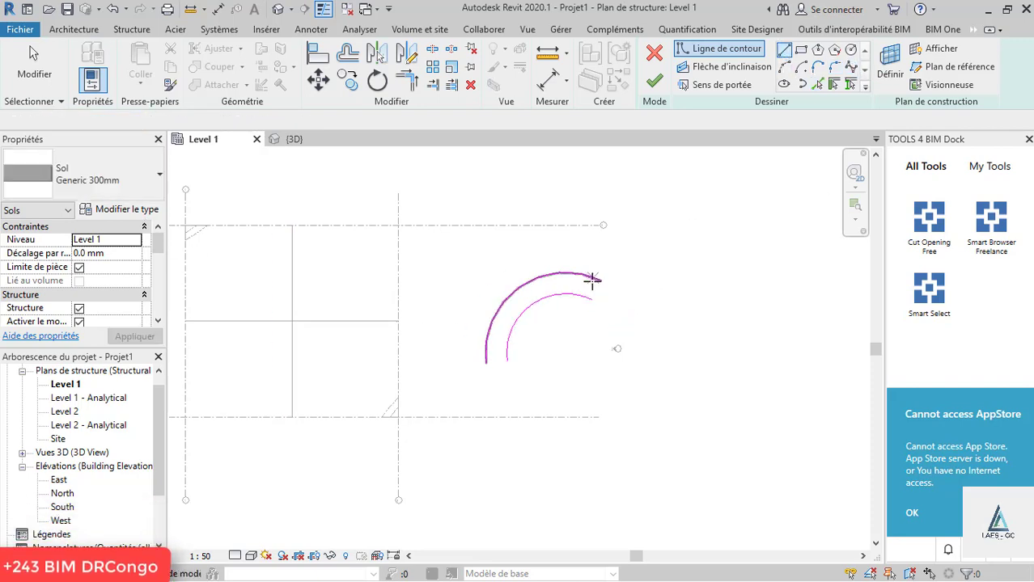
scroll(591, 281, up, 2)
click(597, 309)
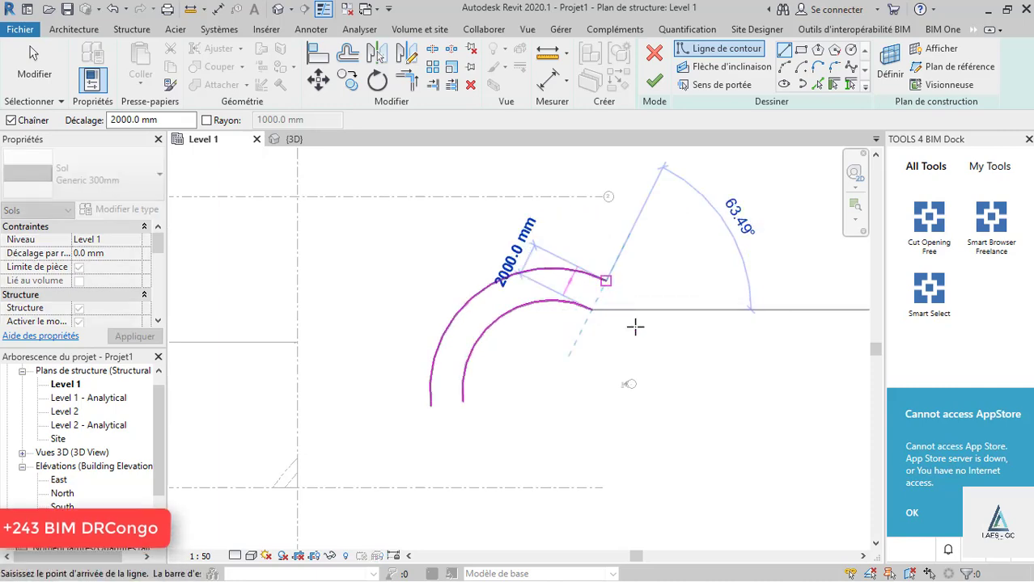
click(591, 309)
key(Escape)
key(Escape)
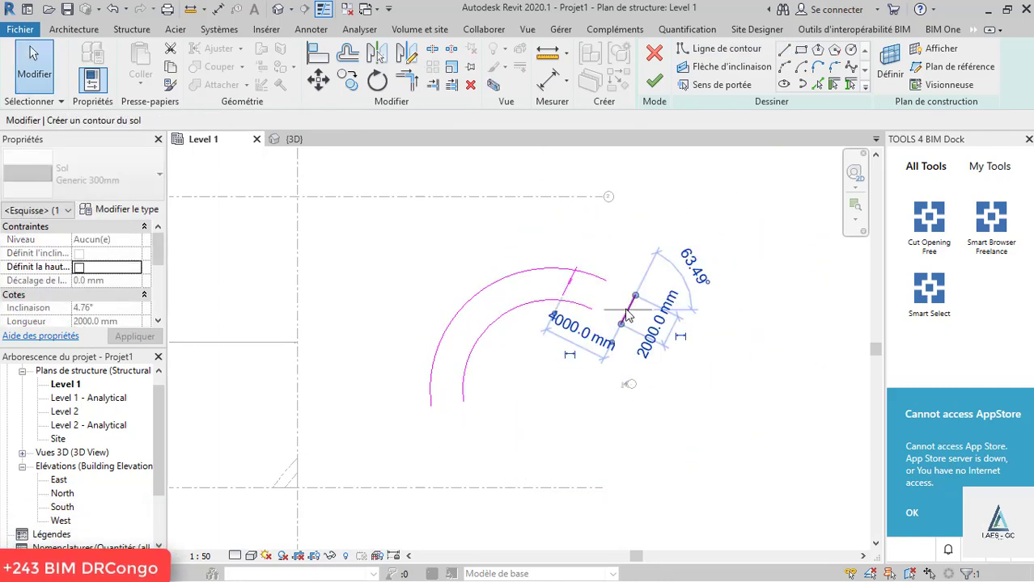
key(Delete)
click(784, 49)
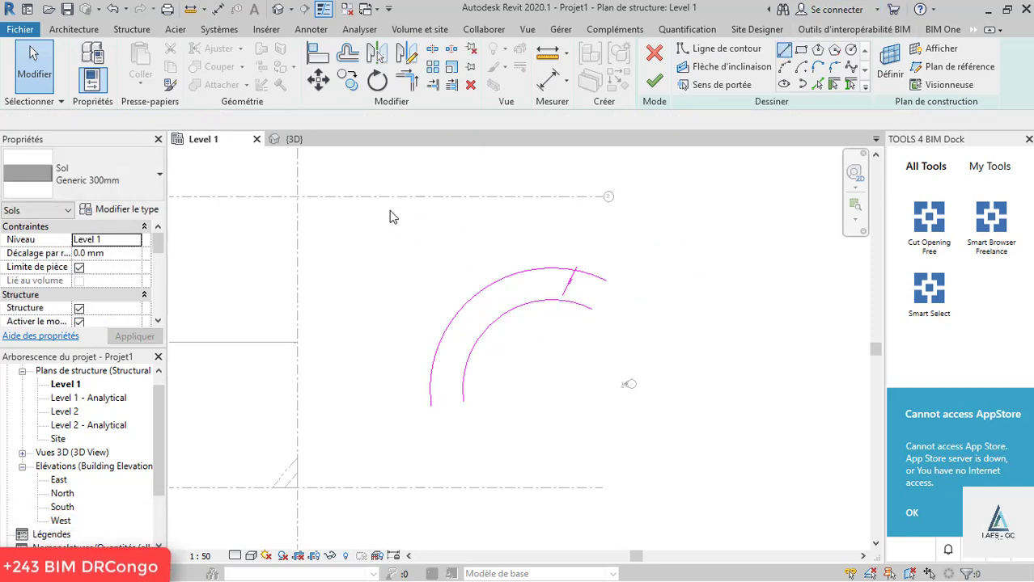
click(605, 280)
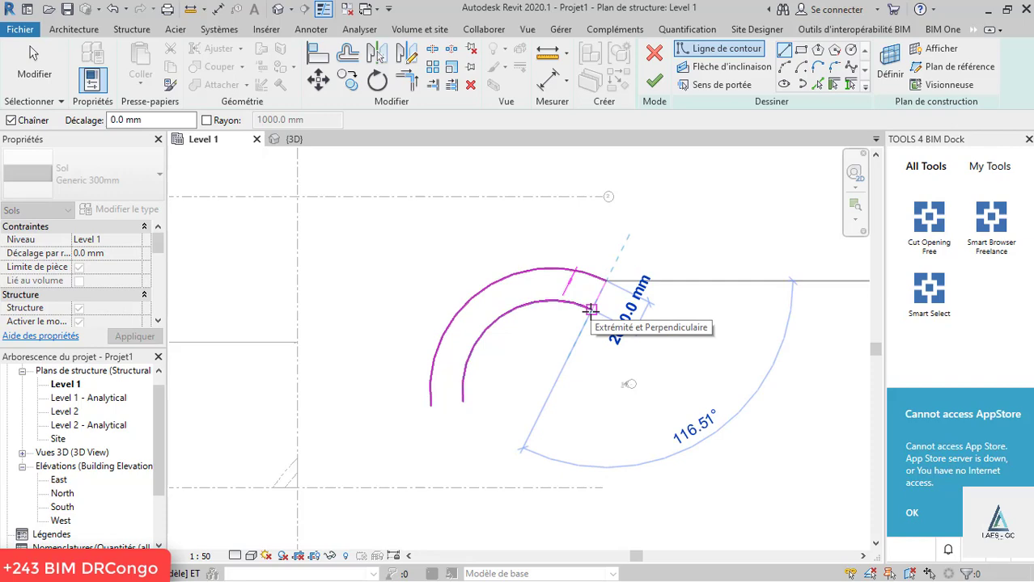
key(Escape)
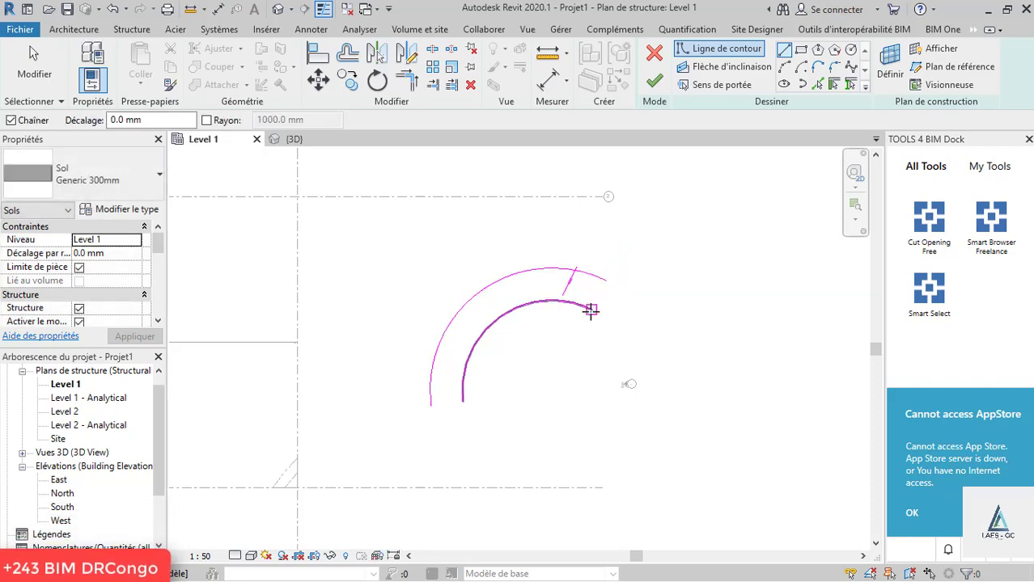
- Close both arc ends with straight lines, delete the stray segment, and finish the sketch
click(591, 310)
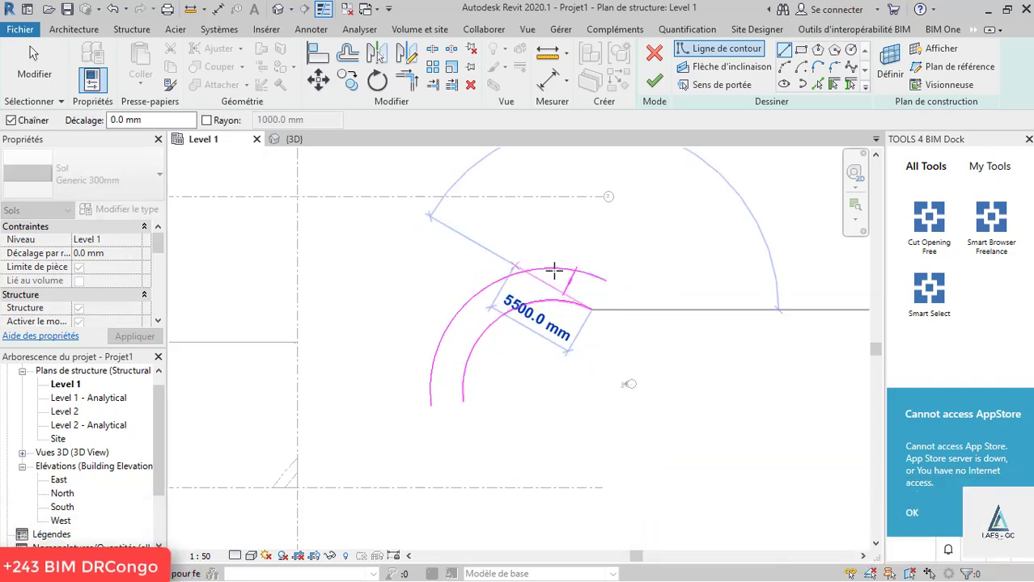
click(606, 282)
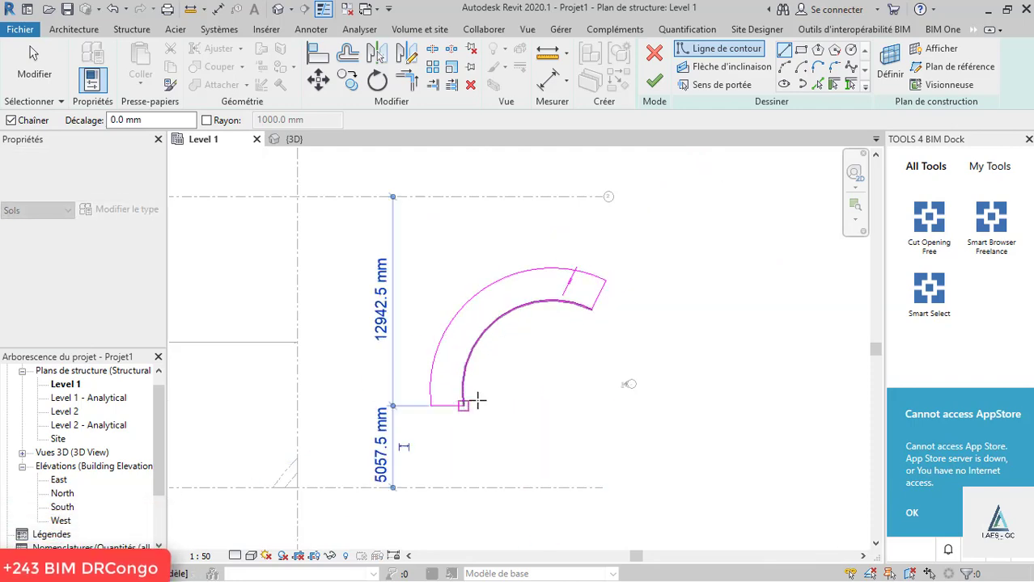
click(463, 405)
key(Escape)
click(571, 281)
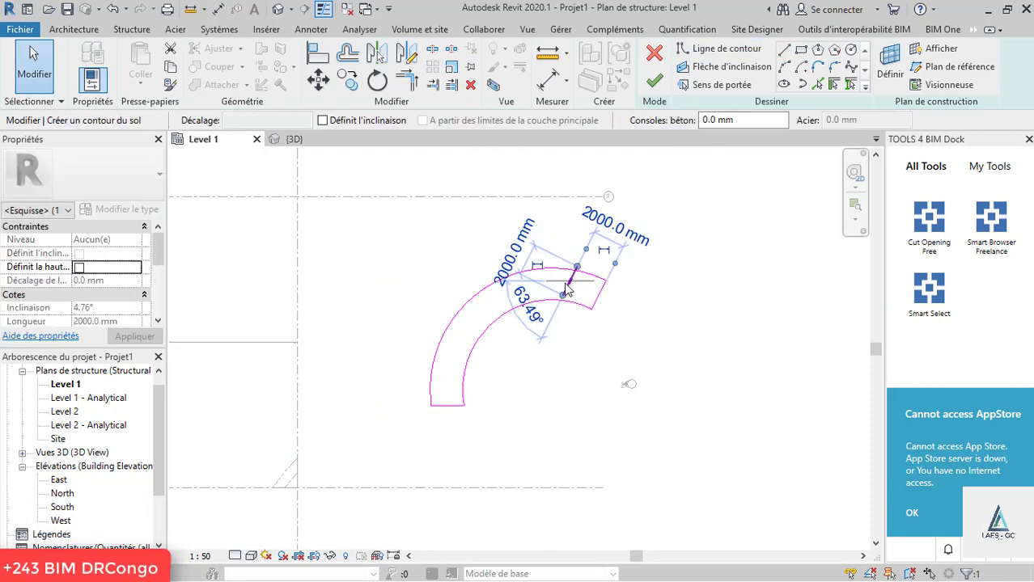
key(Delete)
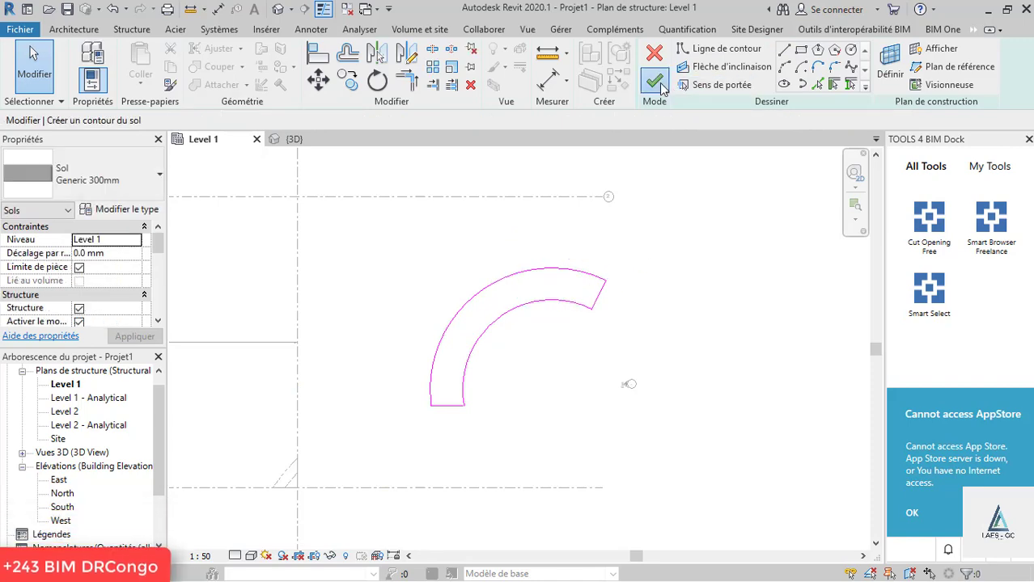
click(653, 81)
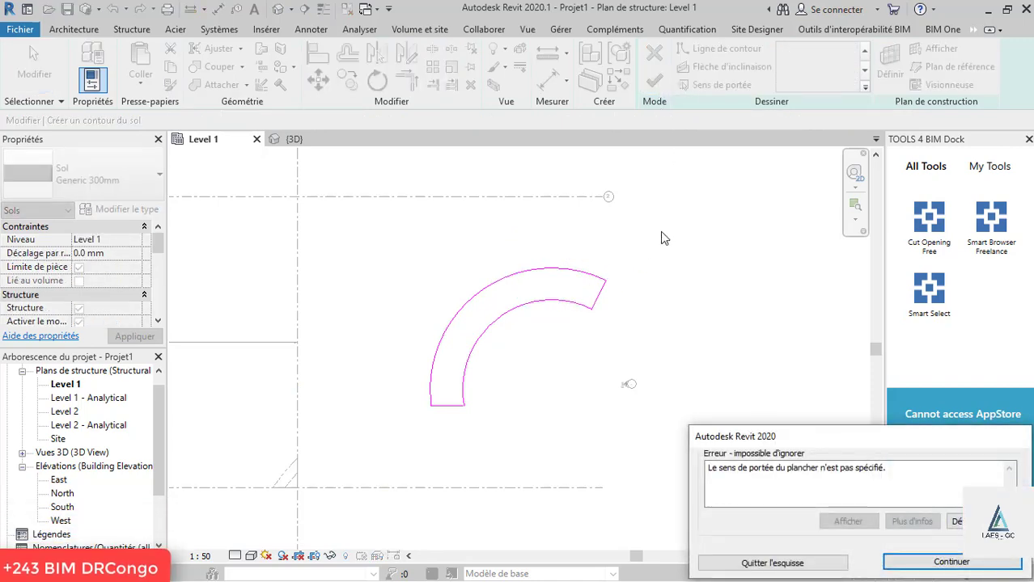
- Discard the failed floor sketch, review the sloped slab in 3D, and return to Level 1
click(789, 565)
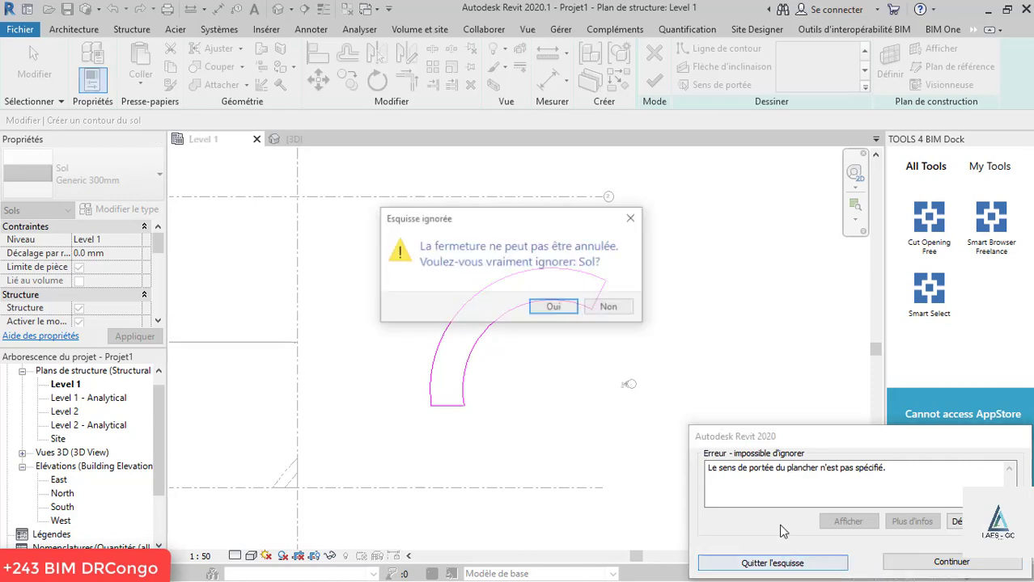
click(556, 315)
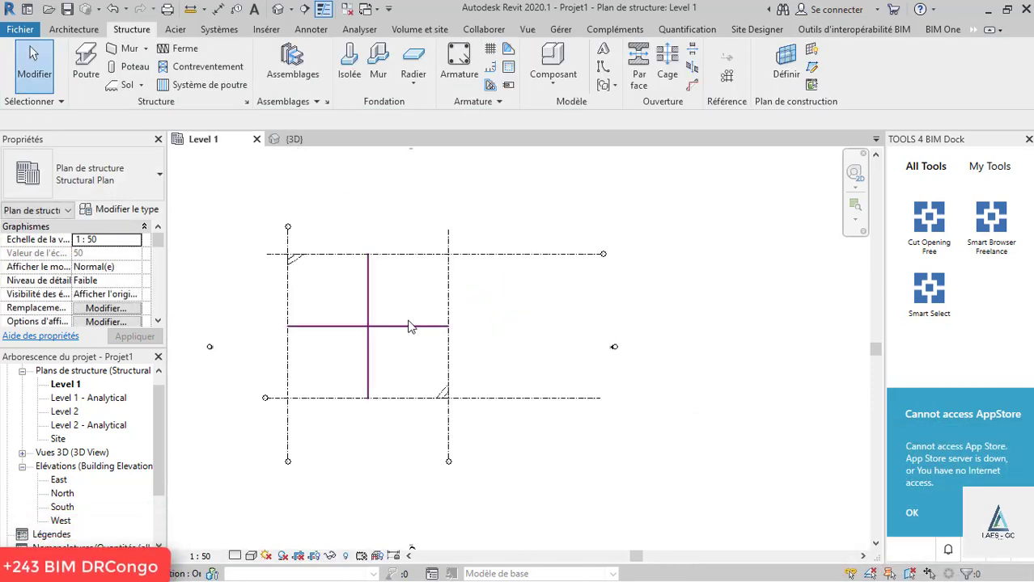
click(296, 143)
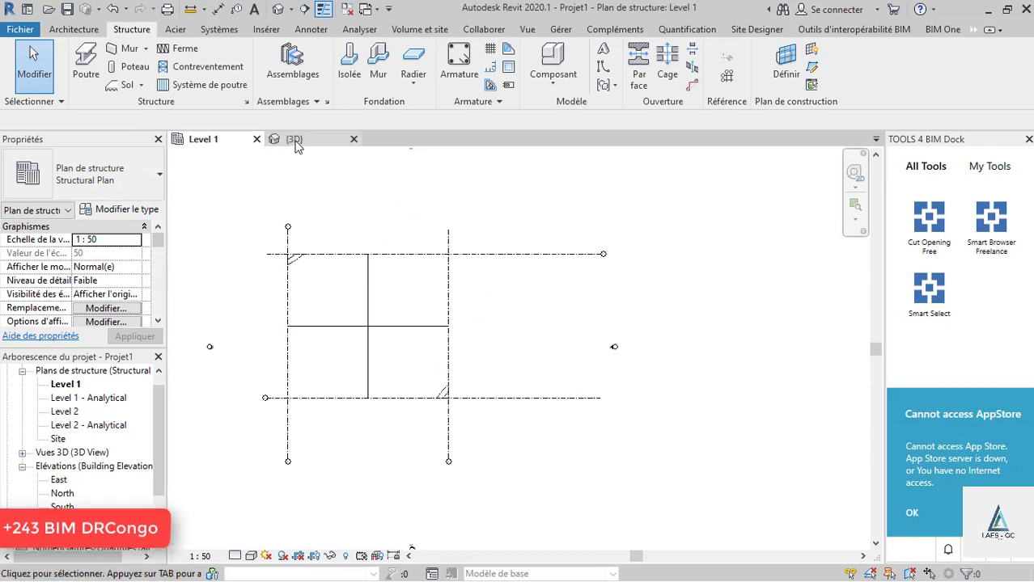
scroll(543, 368, down, 3)
click(546, 378)
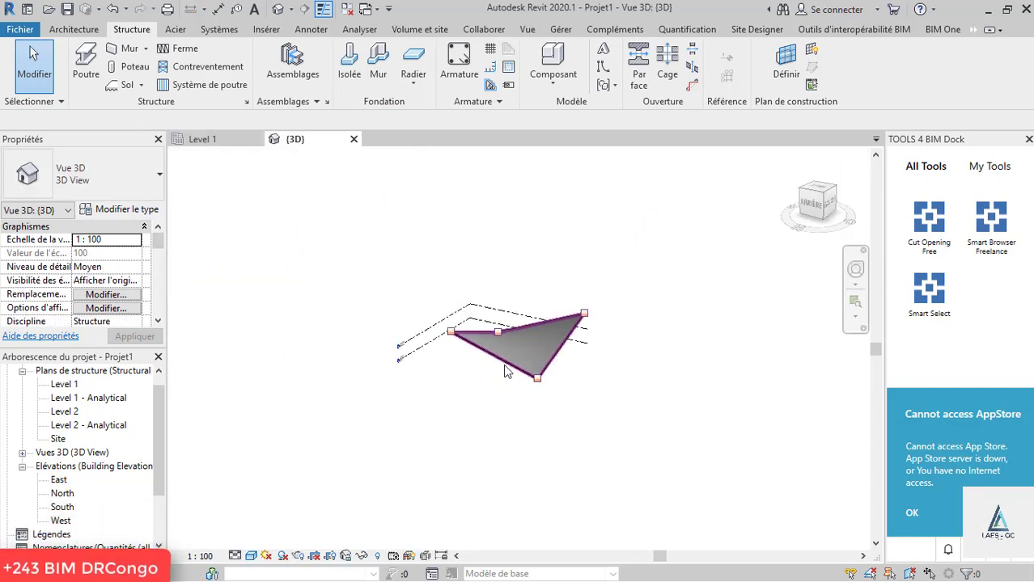
key(Escape)
click(205, 139)
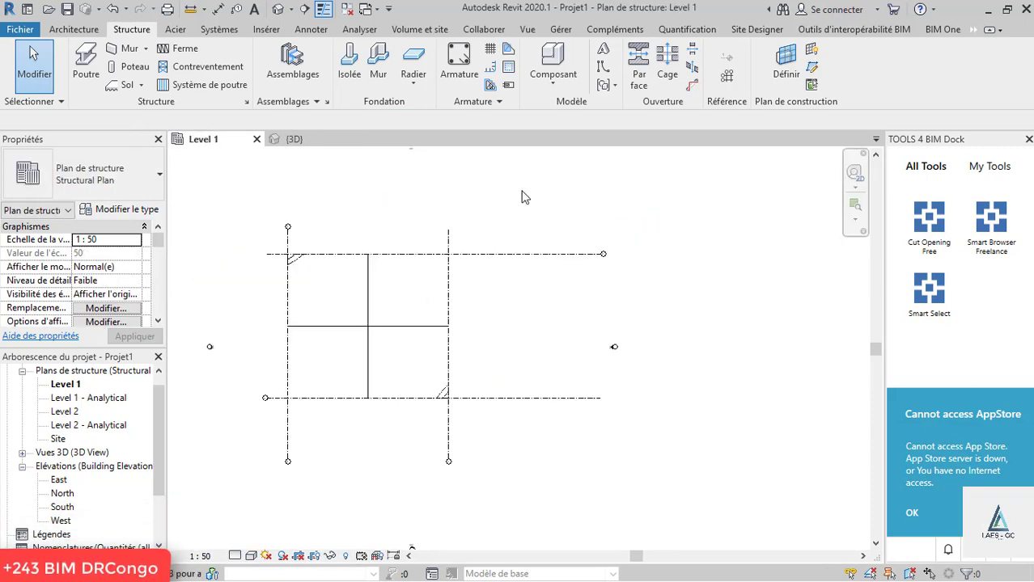
click(72, 30)
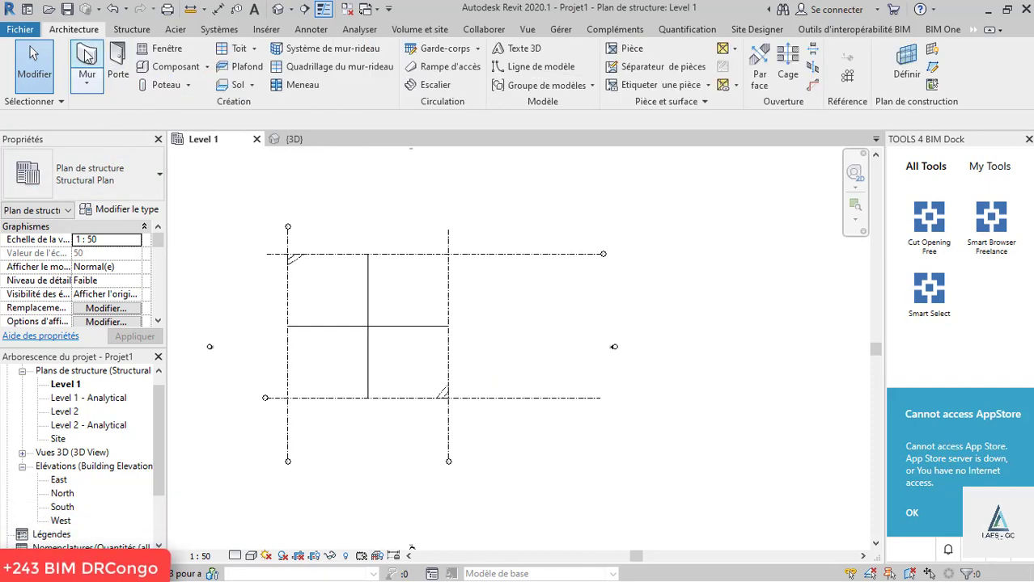
- Start a new floor, draw a boundary arc, and add a parallel arc offset 2000 mm
click(252, 85)
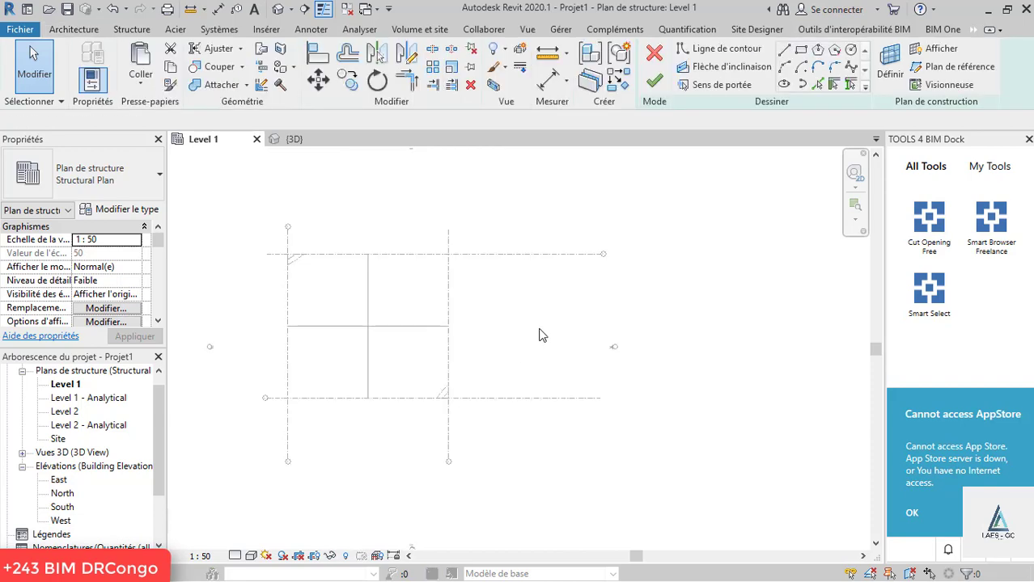
click(782, 84)
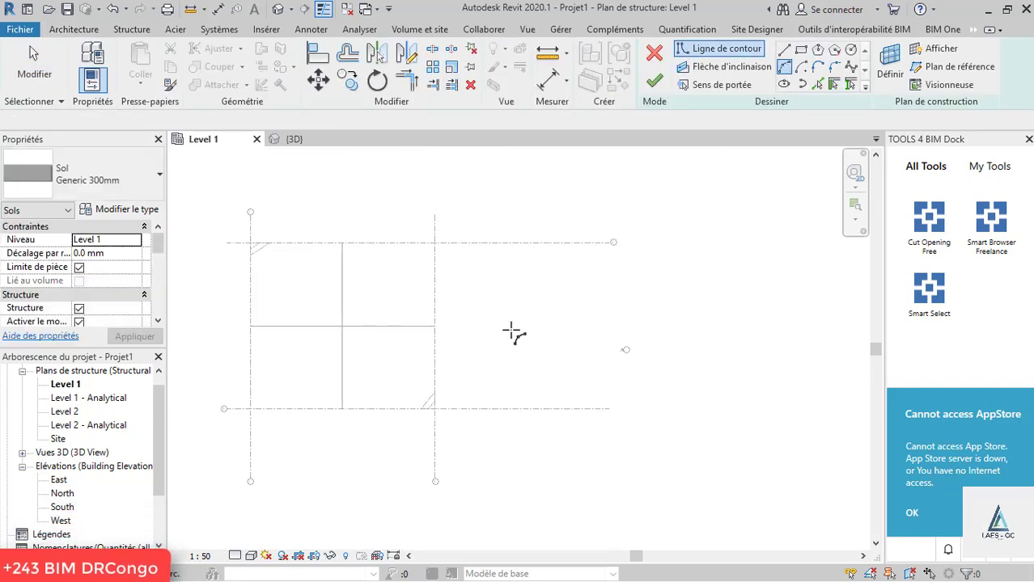
click(598, 275)
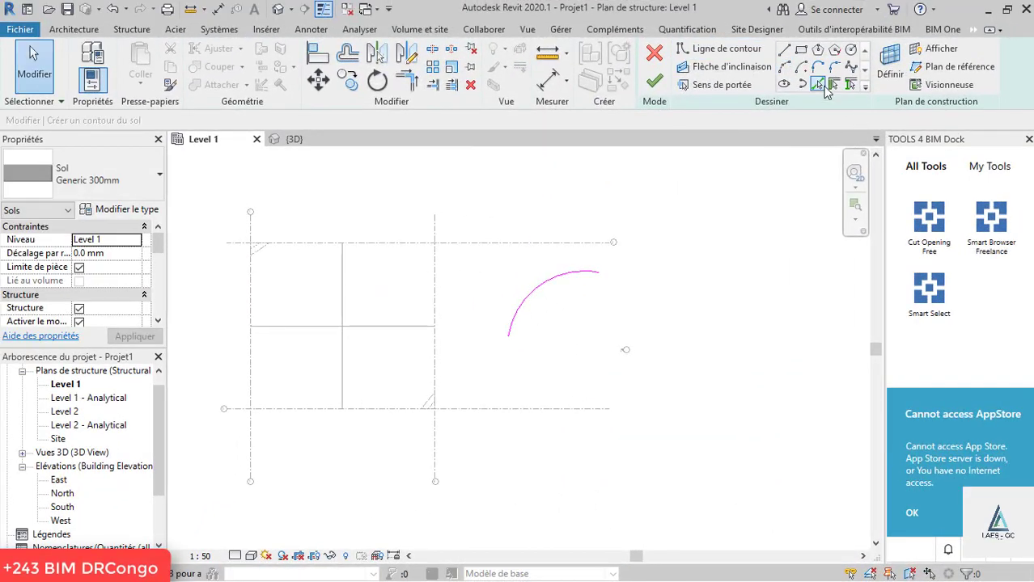
key(Return)
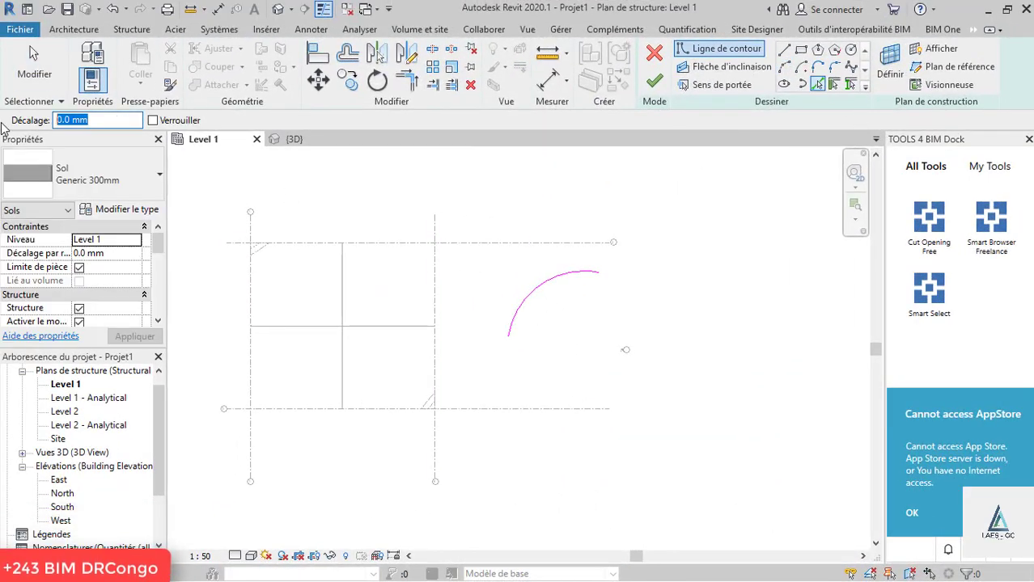
text(00)
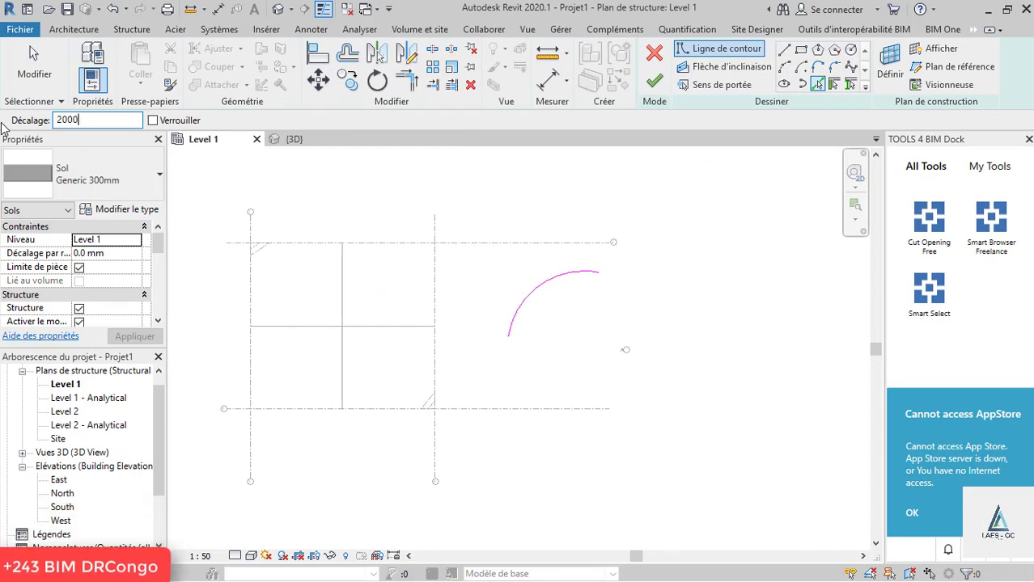
click(559, 281)
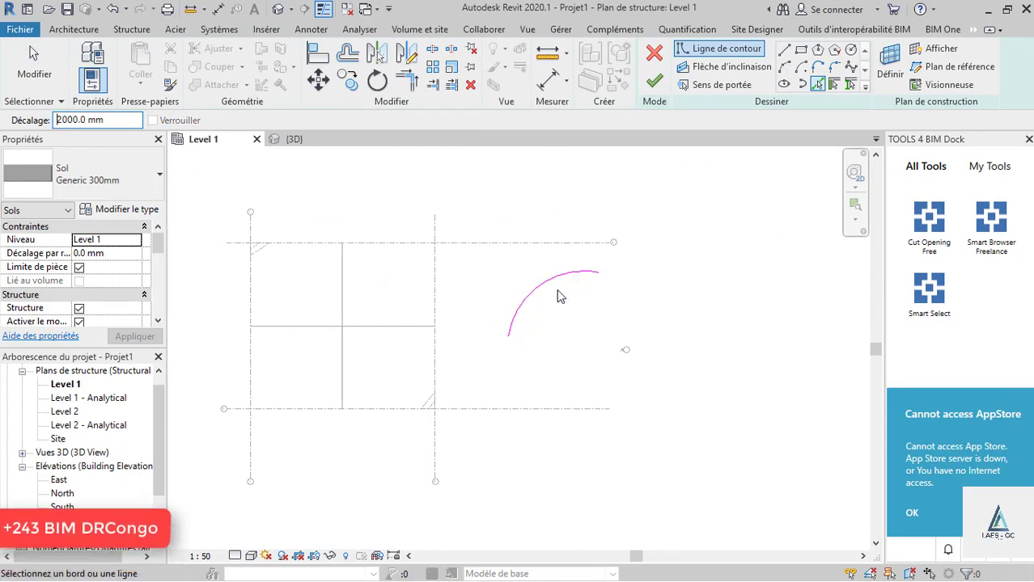
- Begin a straight line at the arc's end, then cancel it and check the arc
click(784, 49)
click(512, 336)
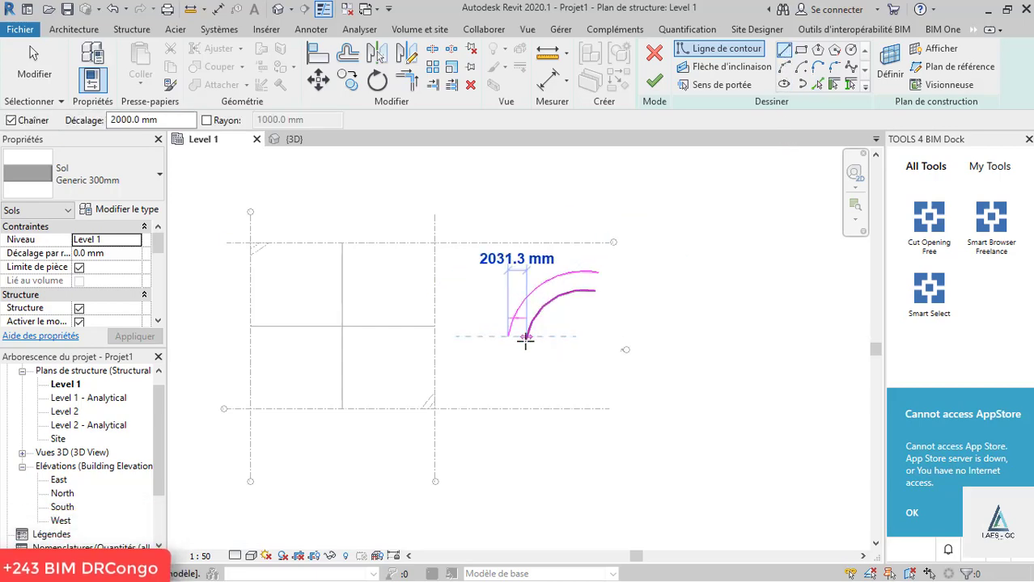
scroll(508, 335, up, 2)
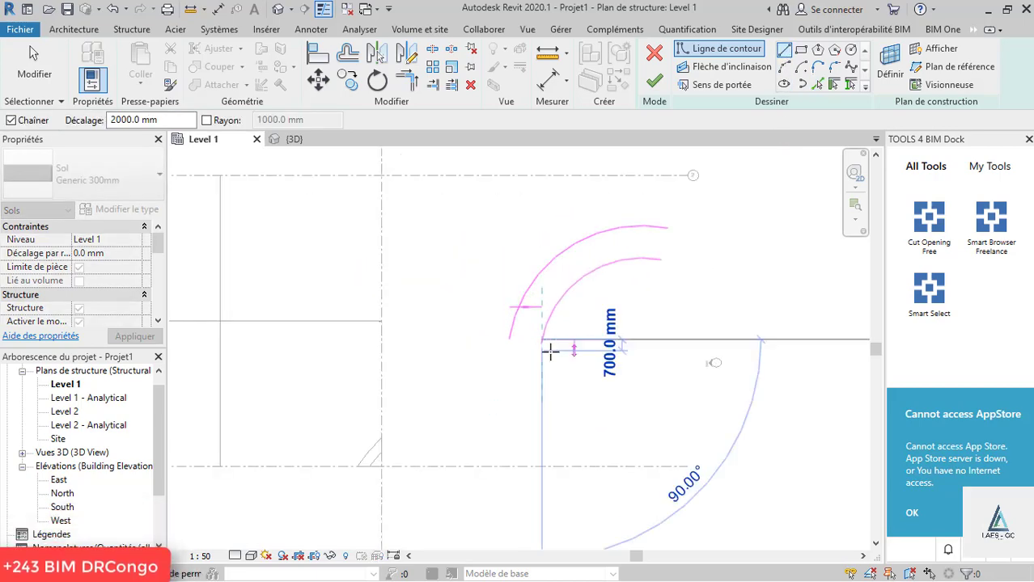
key(Escape)
key(Escape)
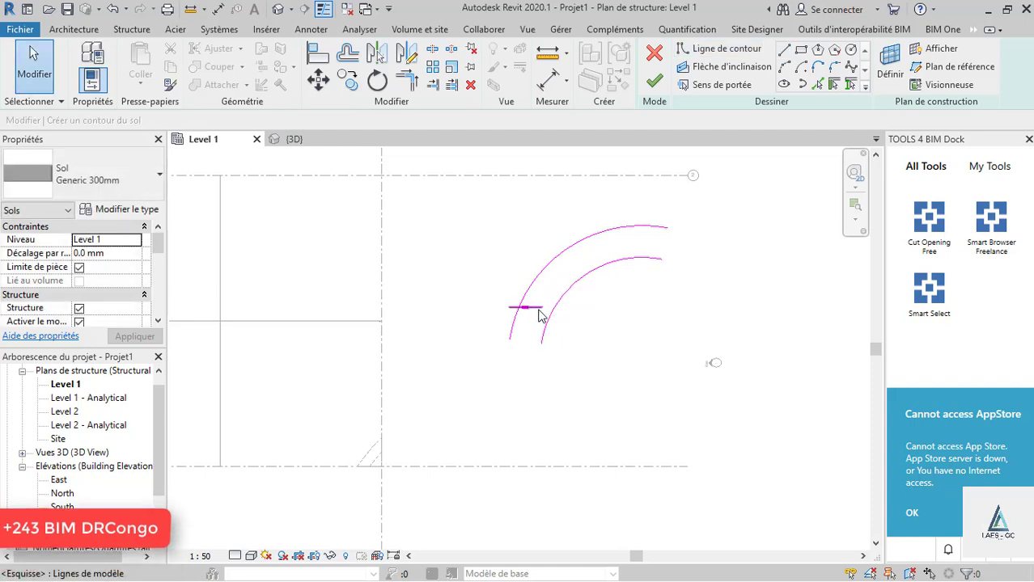
click(520, 301)
click(581, 295)
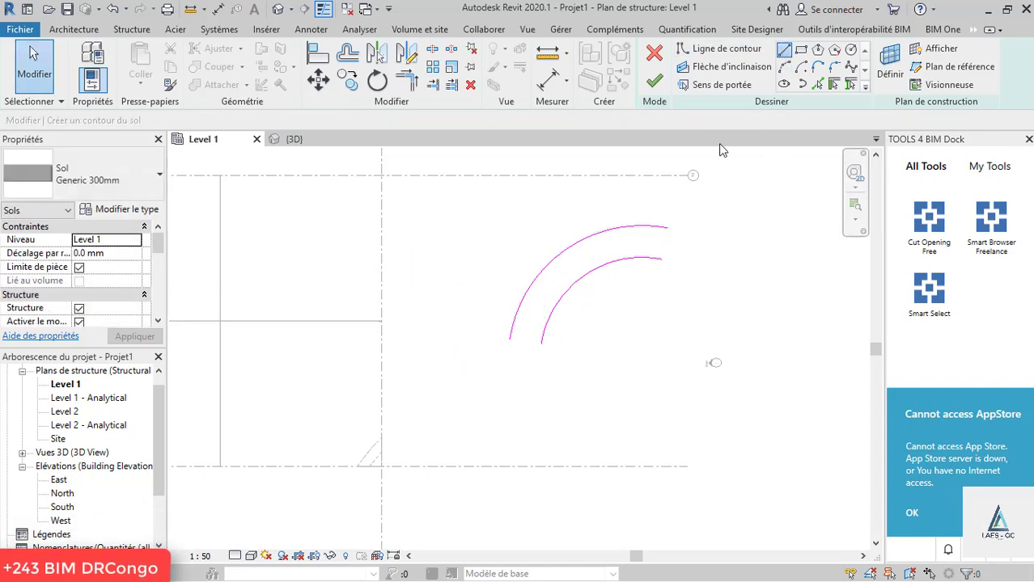
- Close the lower and upper arc ends with straight lines and finish the curved floor
key(l)
key(i)
click(508, 338)
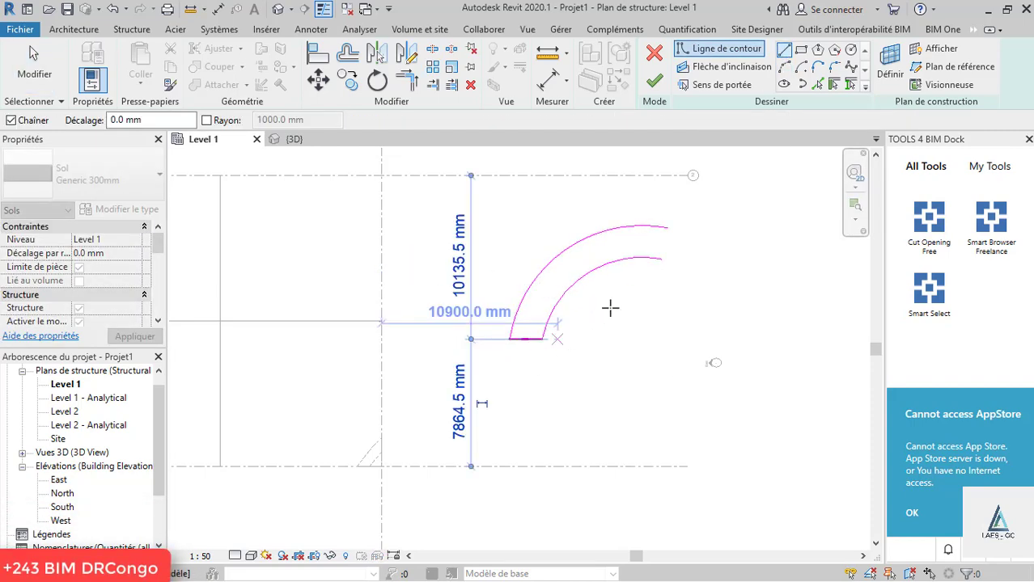
click(661, 260)
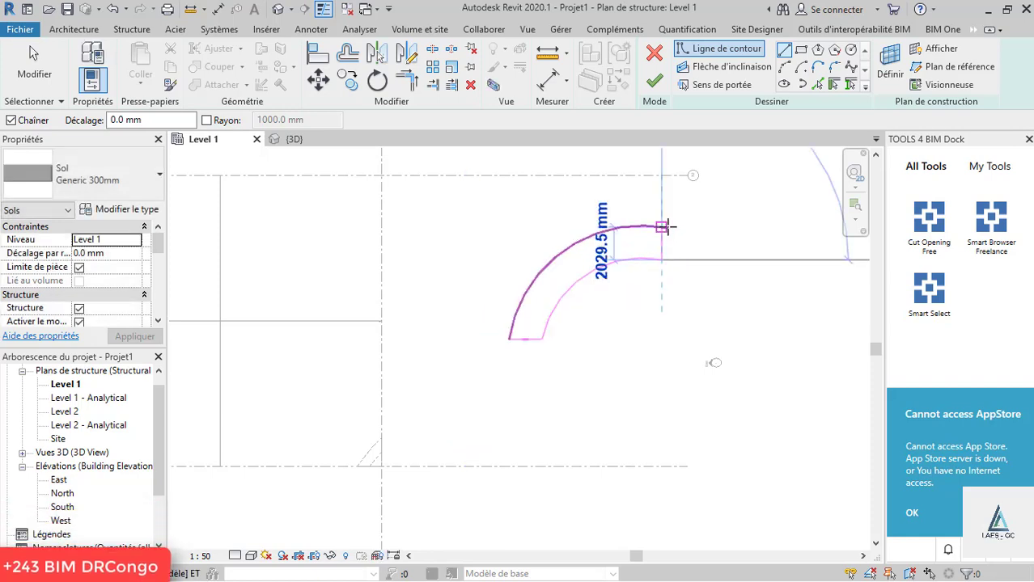
click(661, 228)
key(Escape)
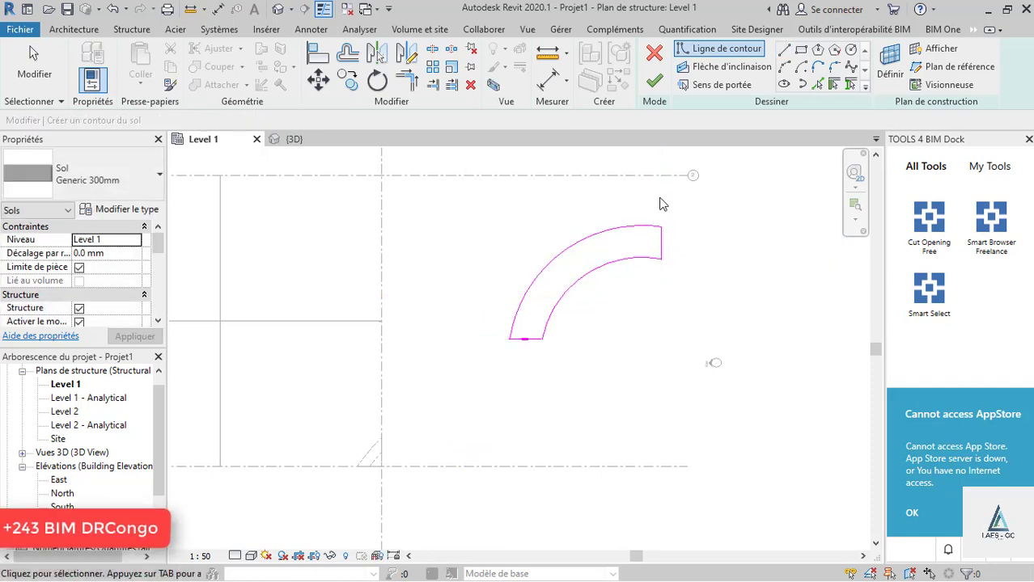
key(Escape)
click(656, 84)
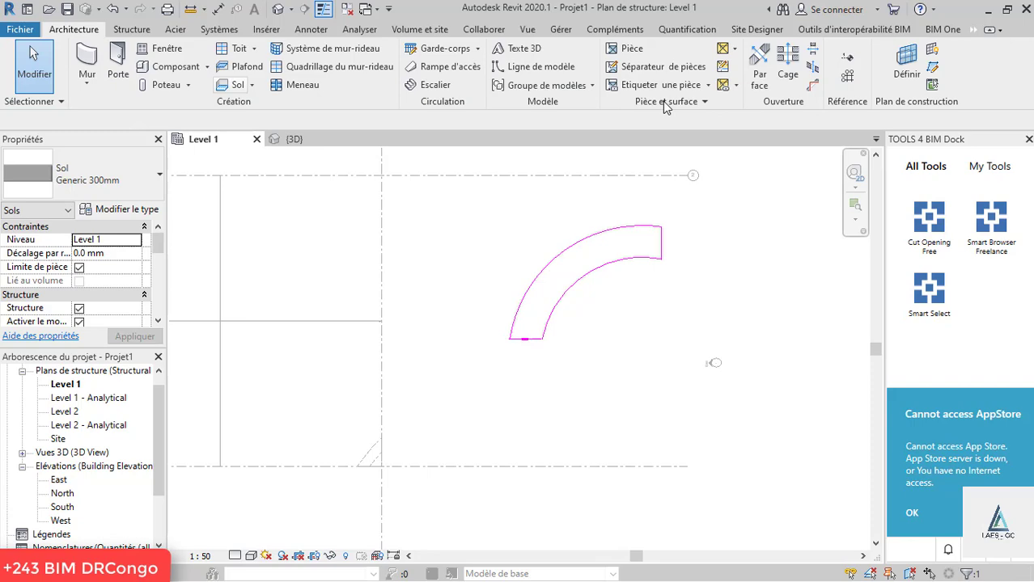
- Set the curved floor's upper end corner point to 3000 mm elevation and finish the shape edit
click(678, 261)
click(671, 231)
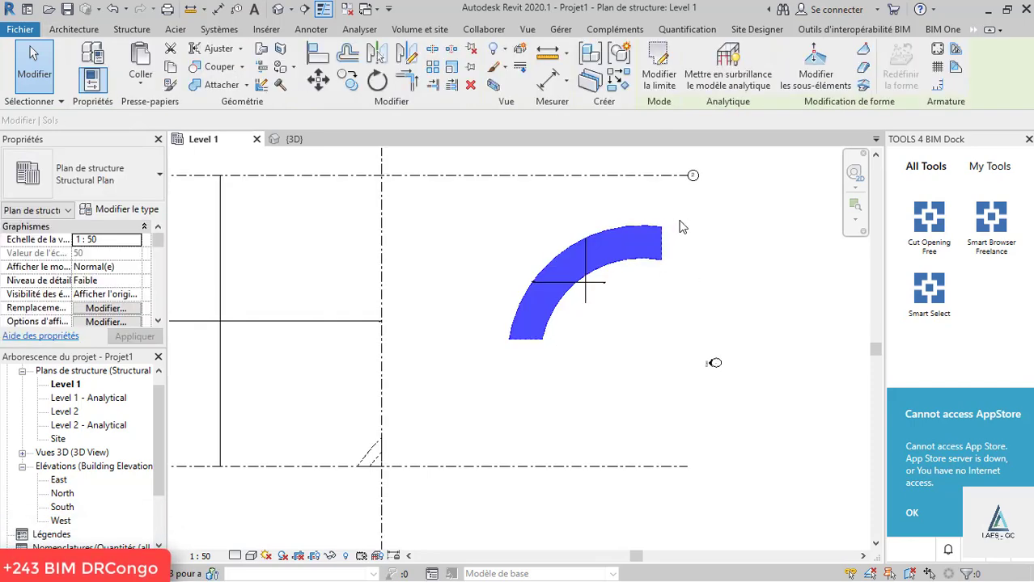
scroll(678, 216, up, 4)
click(816, 74)
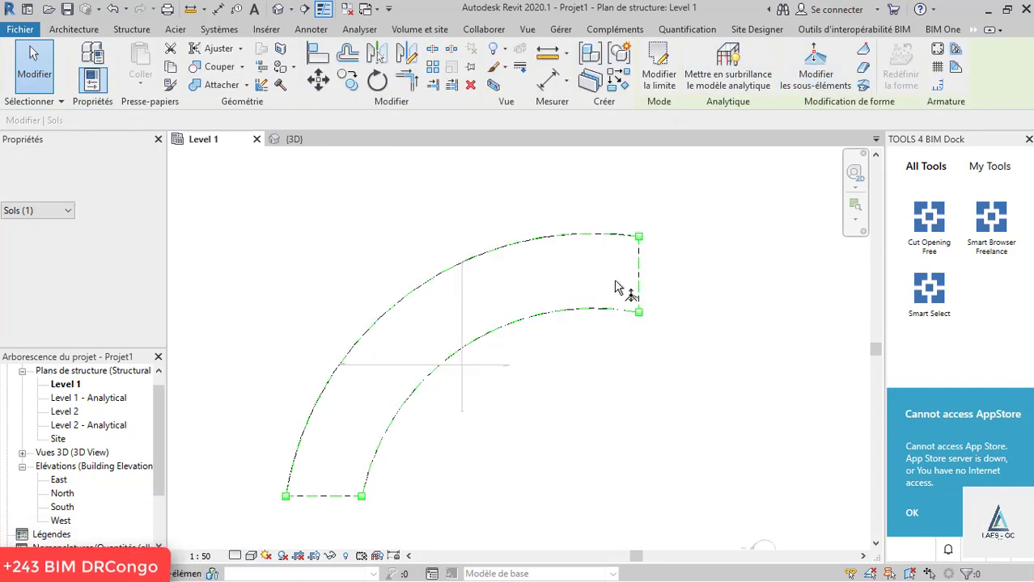
click(668, 234)
text(3000)
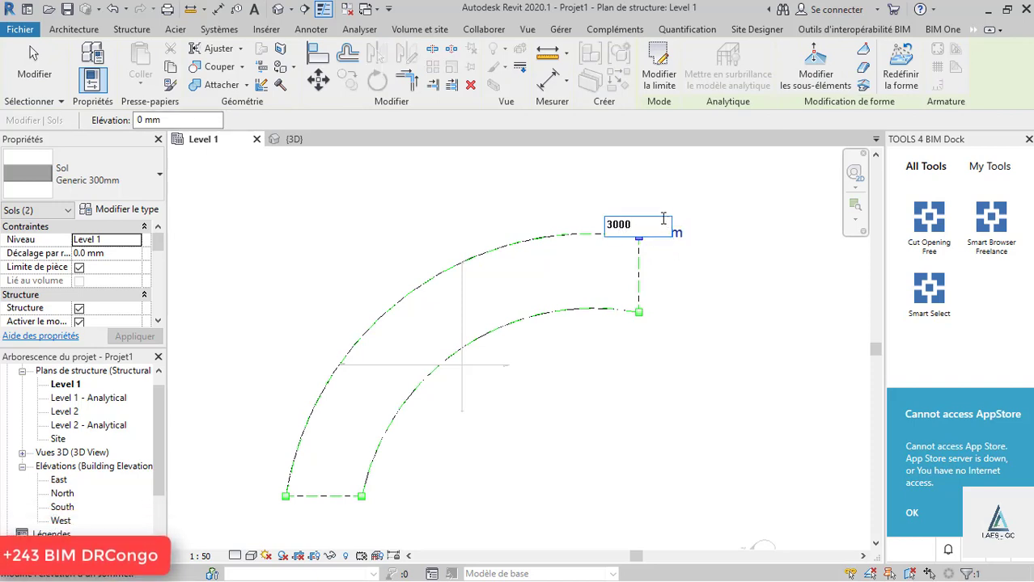
key(Return)
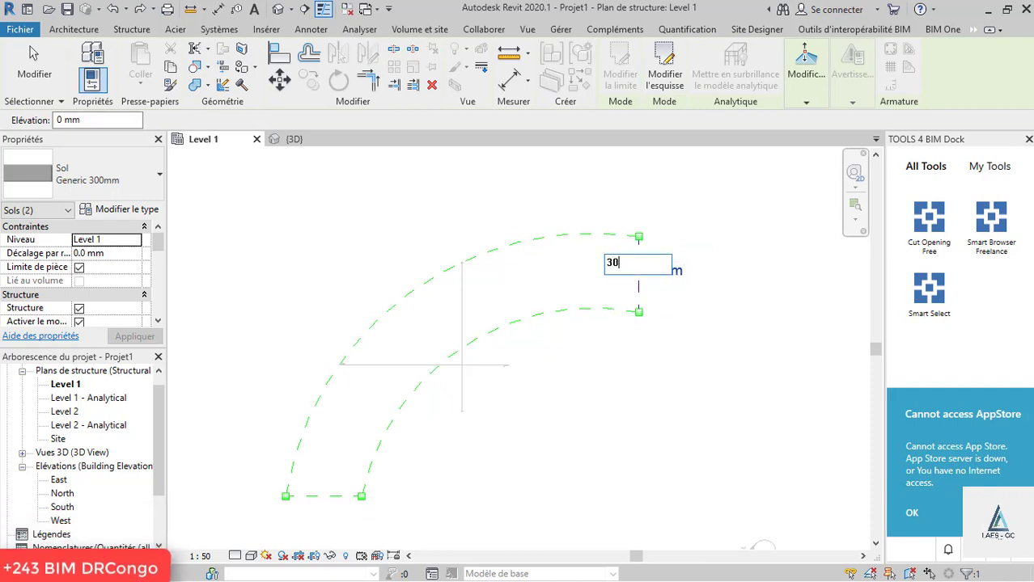
key(Return)
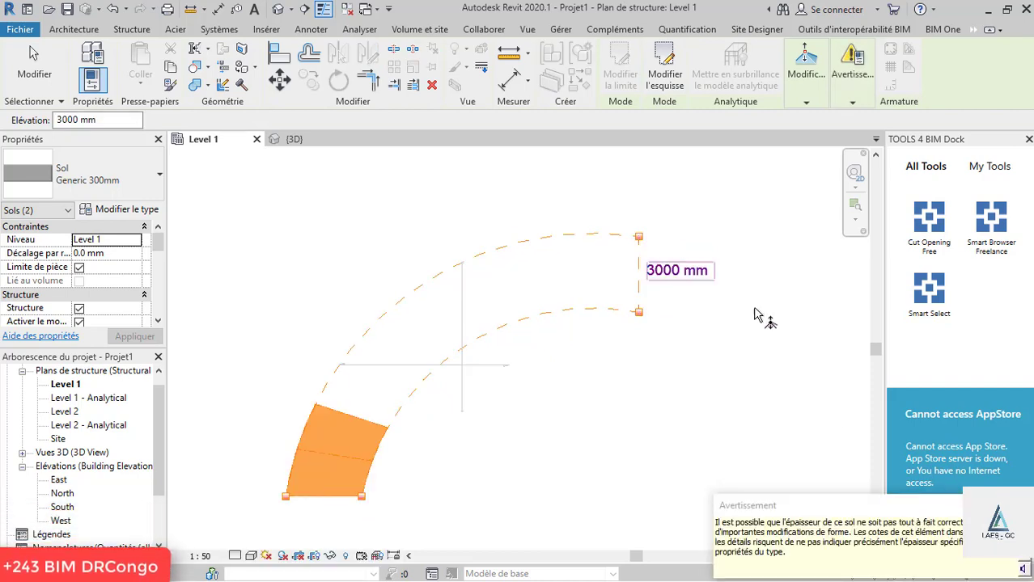
key(Escape)
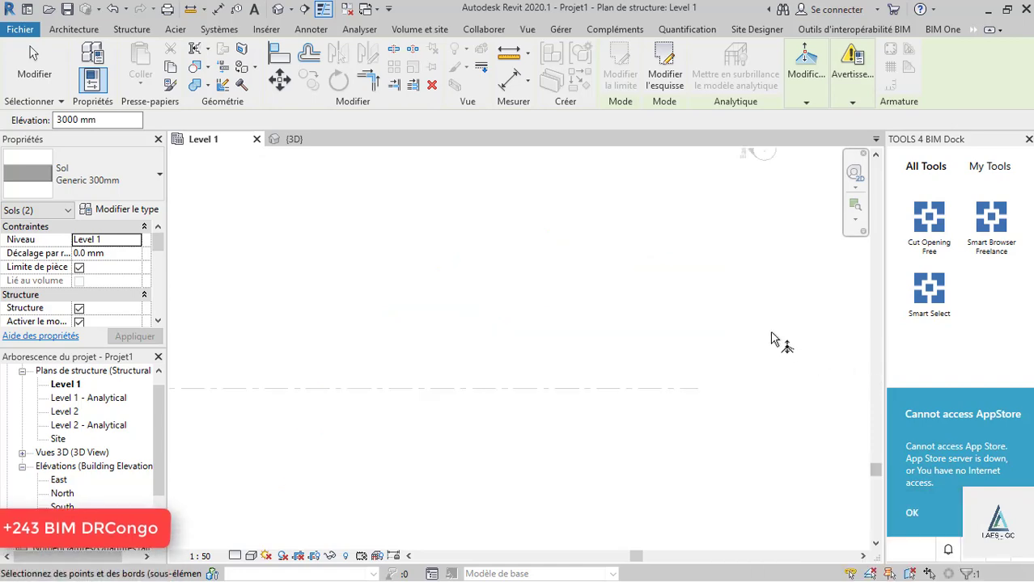
- In the 3D view, orbit and zoom to the curved slab, then select and right-click its analytical floor
click(294, 141)
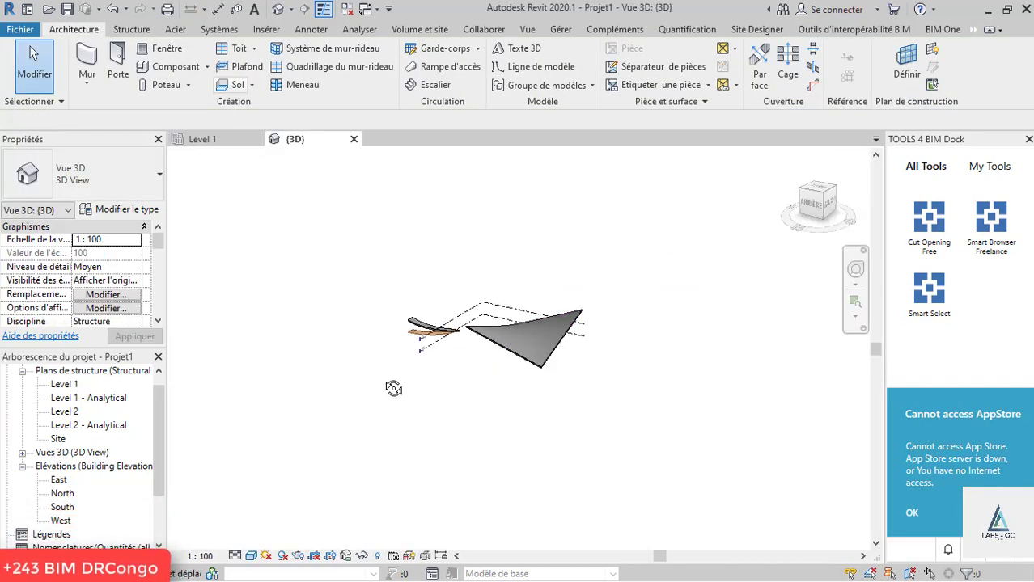
shift+middle_drag(393, 389, 734, 370)
scroll(759, 370, up, 2)
scroll(732, 380, up, 2)
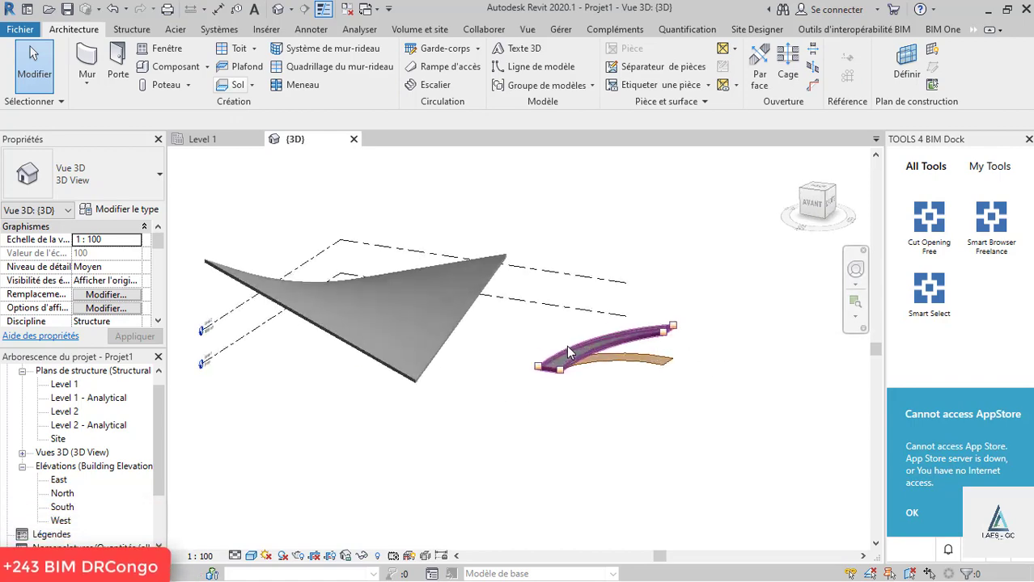
scroll(715, 394, up, 4)
click(729, 384)
right_click(729, 386)
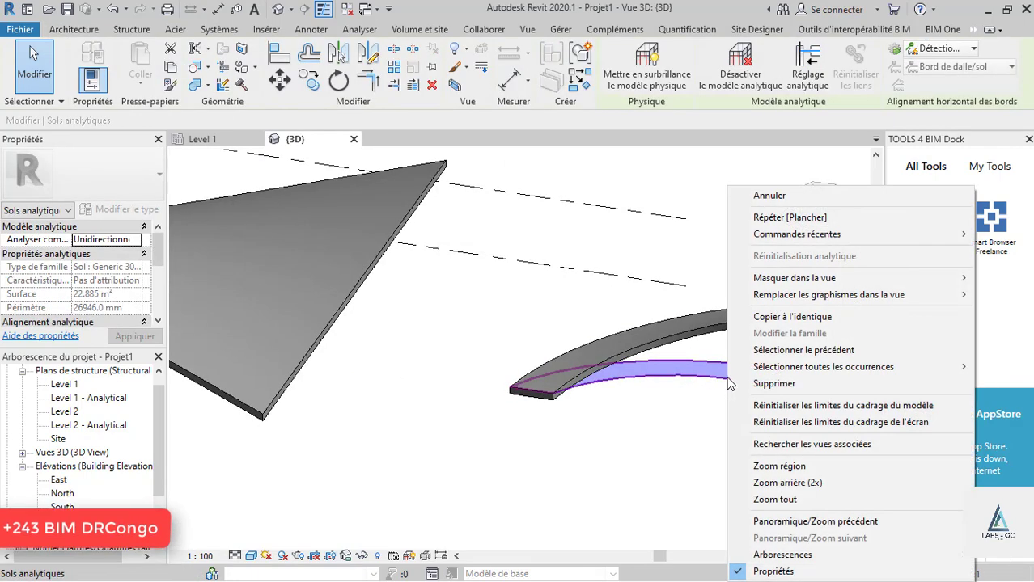
- Hide the analytical floor in the 3D view, then open the Site plan and select the curved slab
click(705, 280)
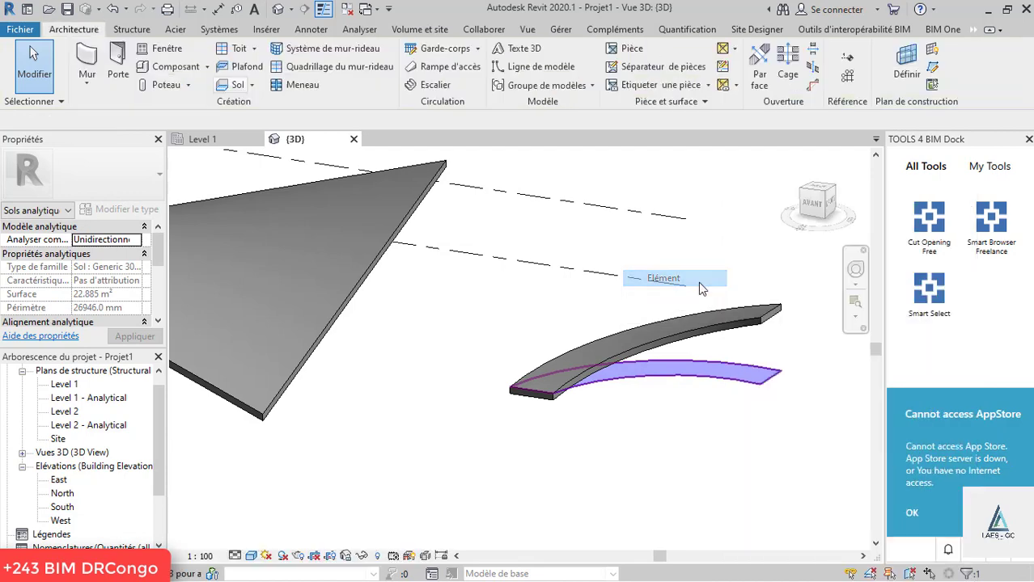
click(207, 140)
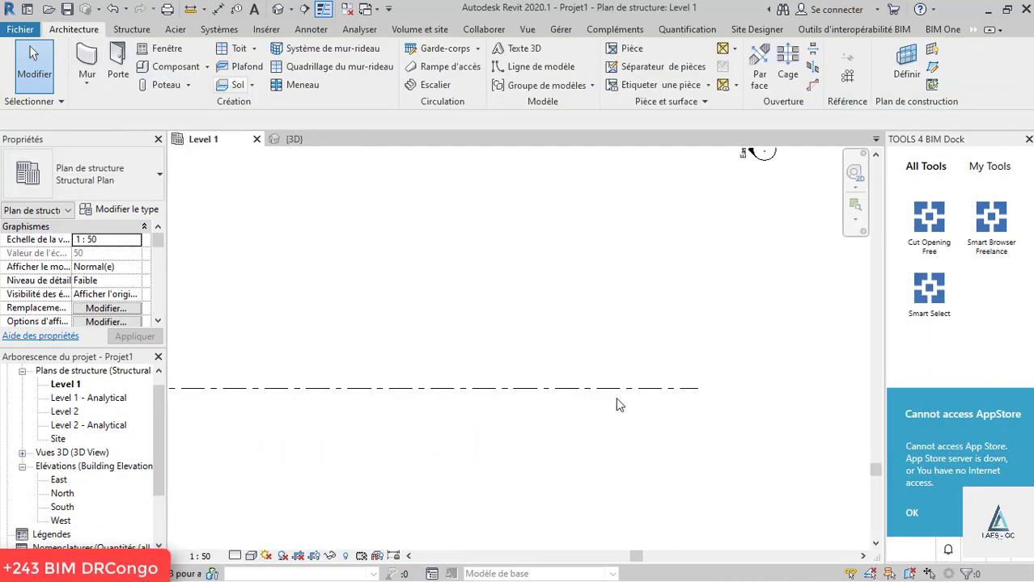
scroll(548, 295, up, 3)
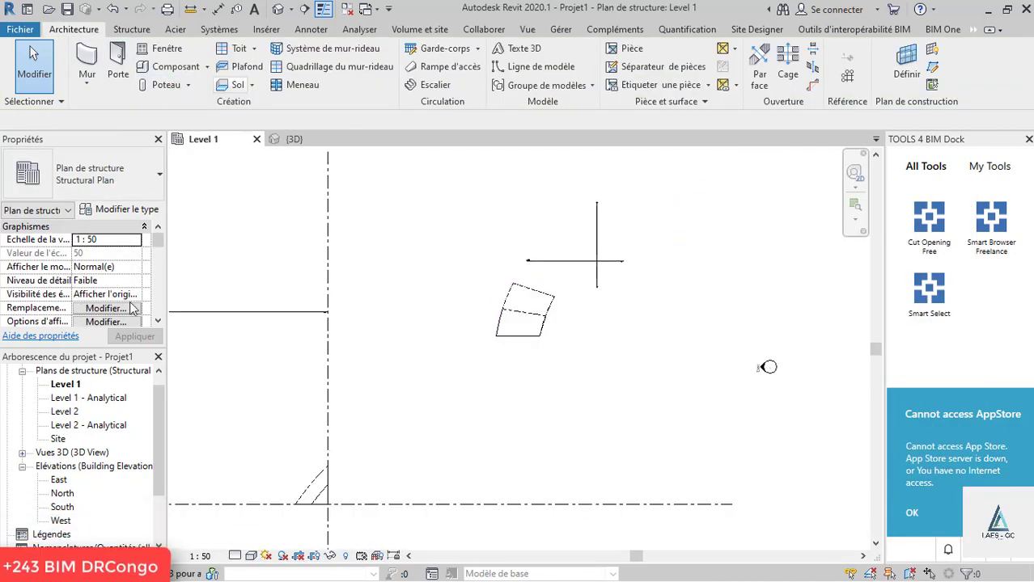
double_click(59, 439)
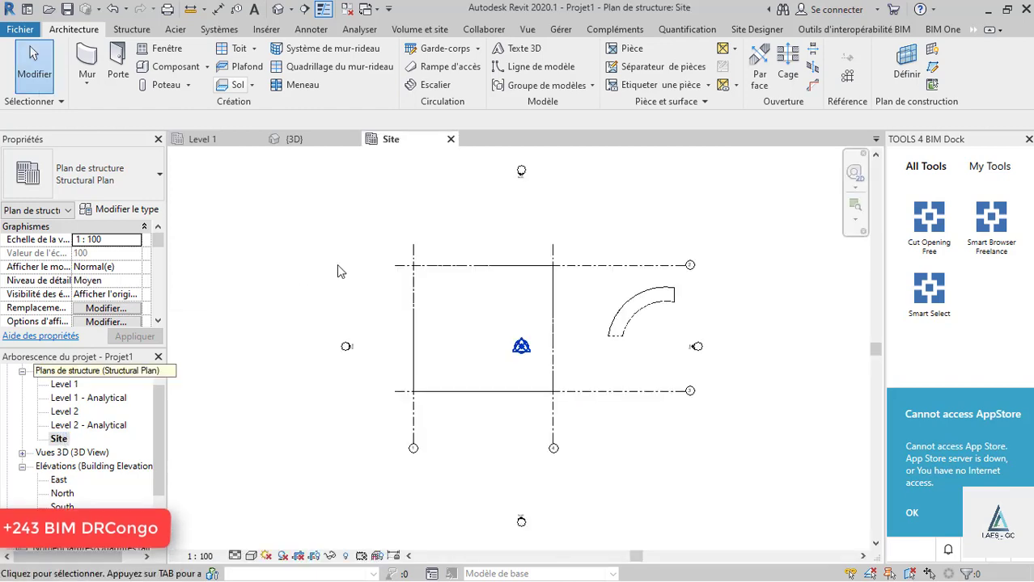
click(643, 331)
scroll(652, 338, up, 2)
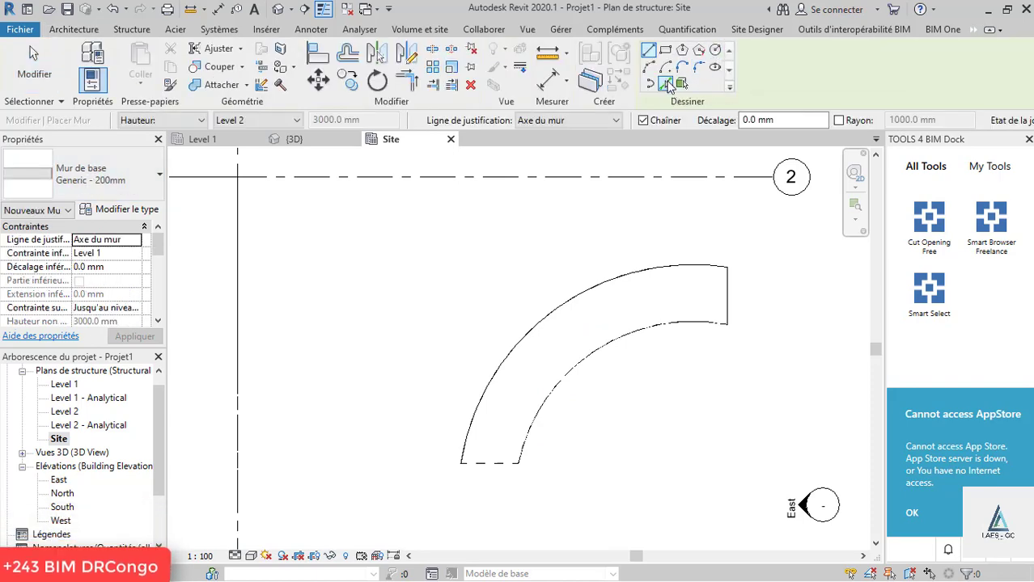
- Place a wall along the curved slab's outer arc
click(581, 296)
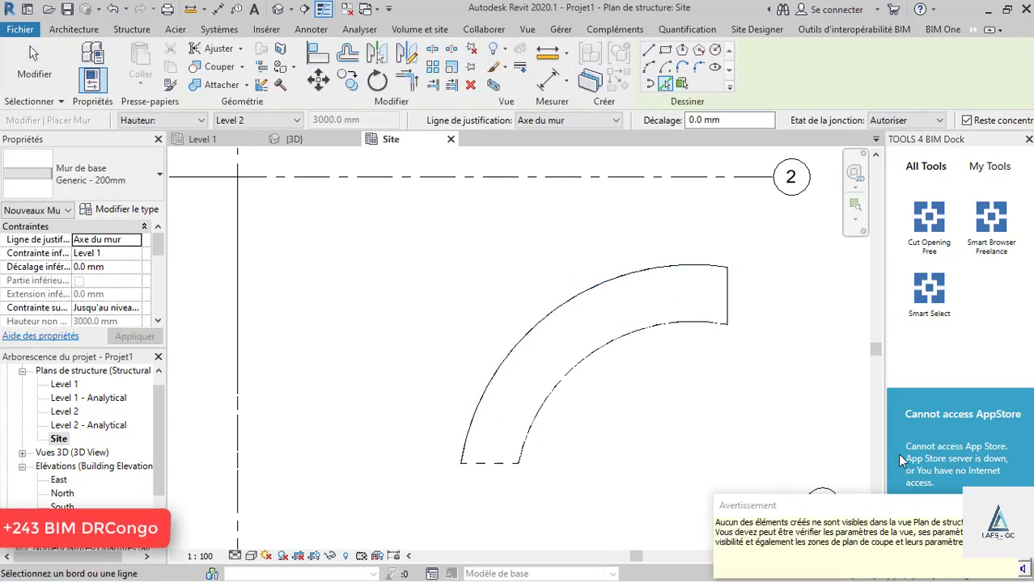
scroll(568, 309, up, 1)
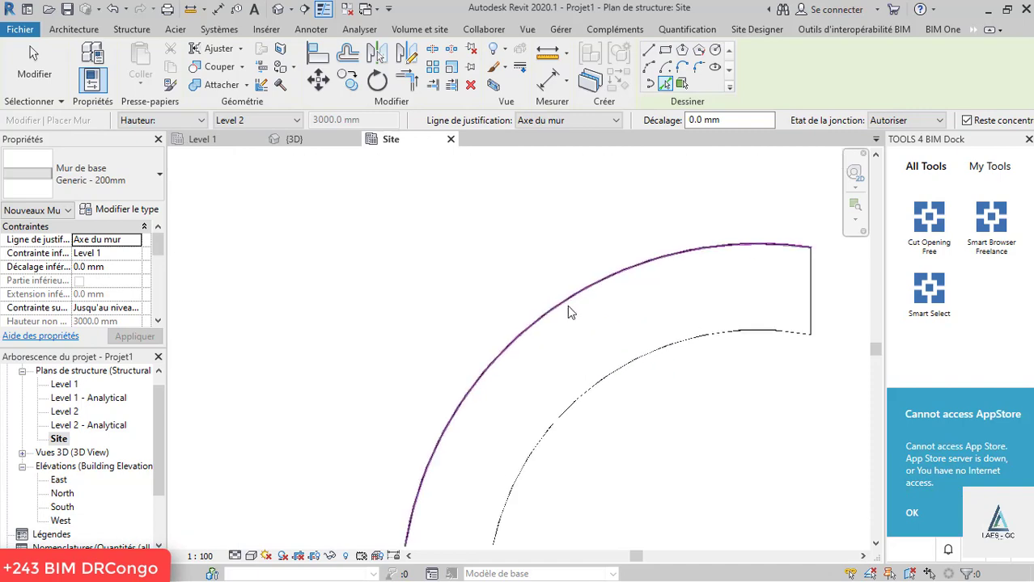
scroll(582, 298, up, 1)
scroll(506, 325, up, 1)
scroll(506, 326, down, 2)
scroll(615, 283, down, 1)
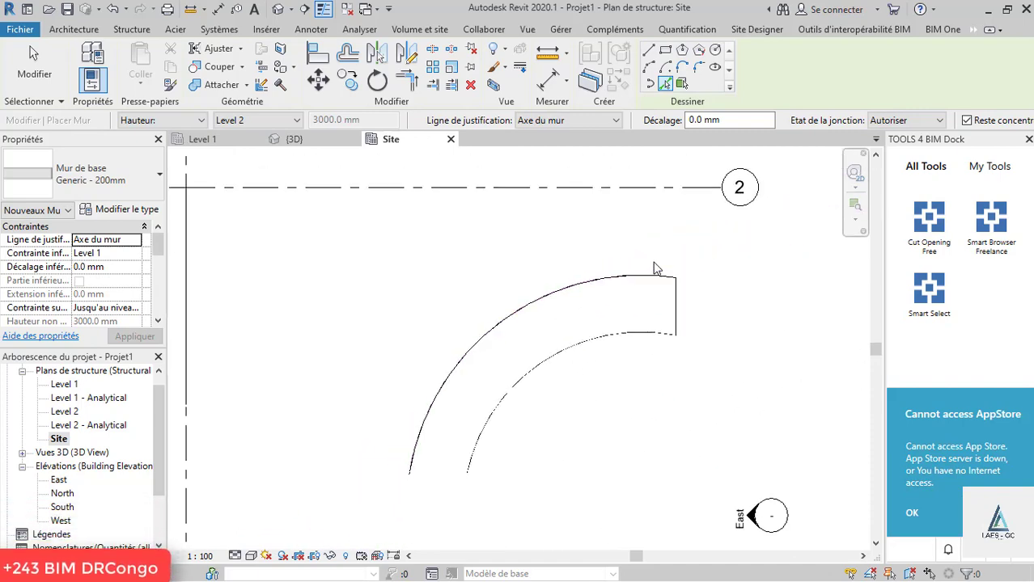
scroll(671, 275, up, 2)
scroll(683, 290, up, 1)
scroll(683, 289, up, 2)
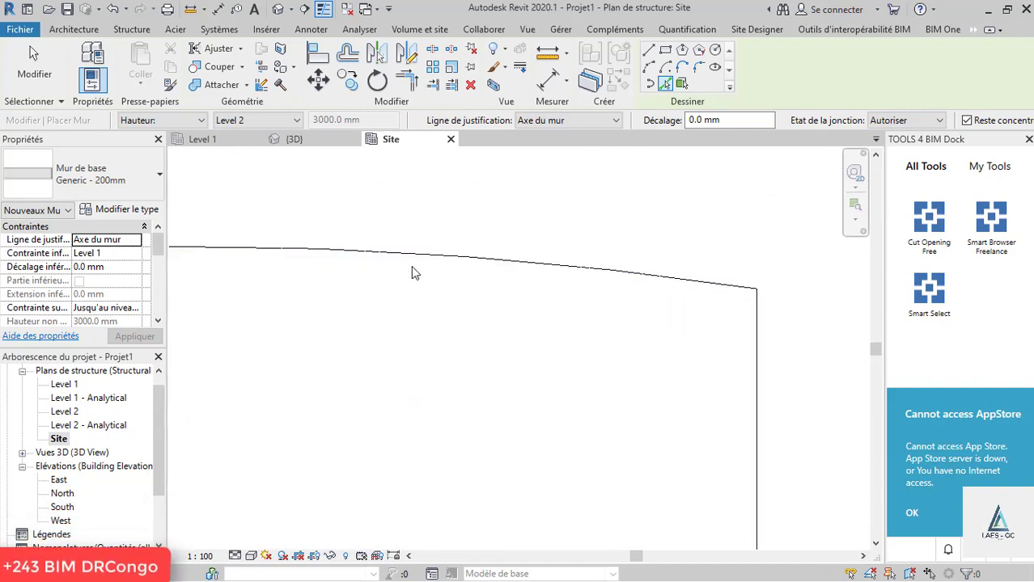
- Switch the visual style to Shaded and back to Wireframe, then return to the 3D view
click(252, 556)
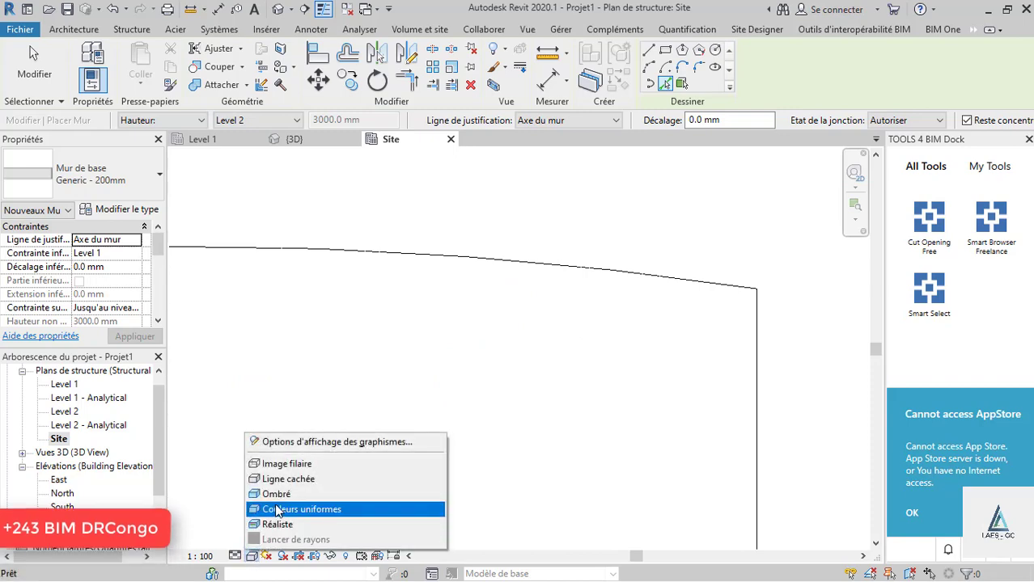
click(279, 493)
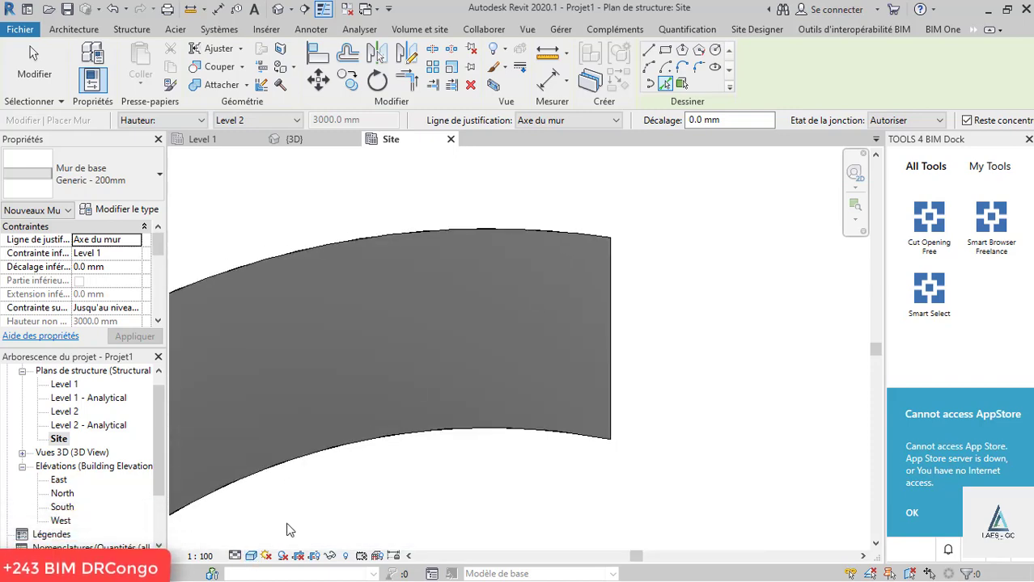
click(252, 558)
click(290, 461)
scroll(655, 315, down, 1)
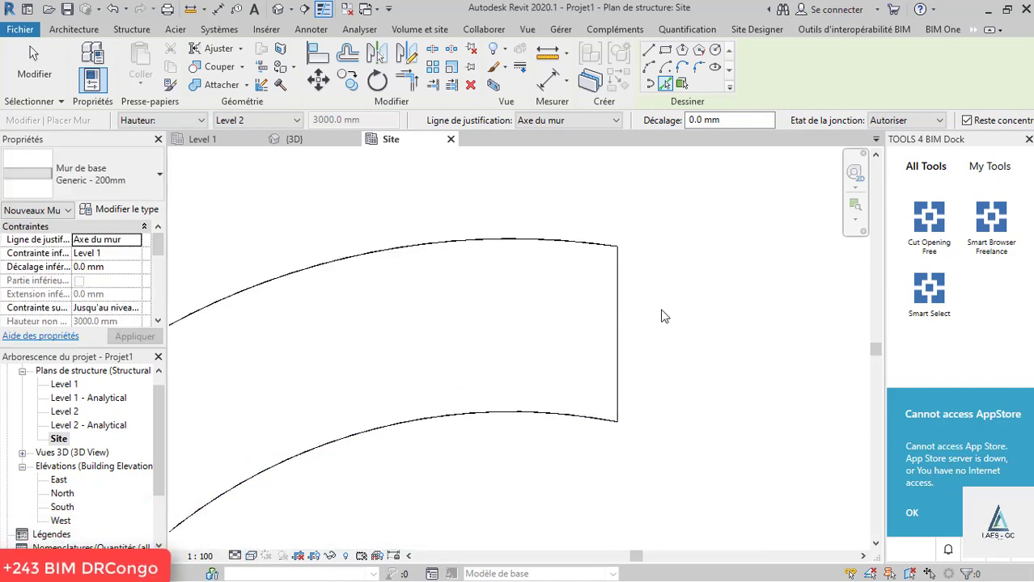
scroll(619, 301, down, 1)
click(293, 139)
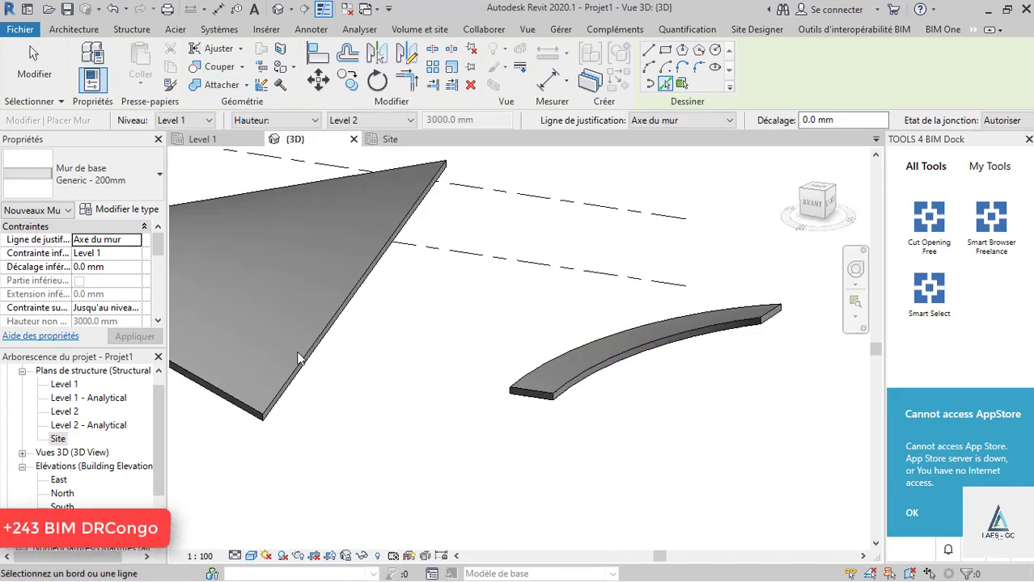
- Back on the Site plan, start placing a Wall: Structural from the Wall drop-down
click(235, 139)
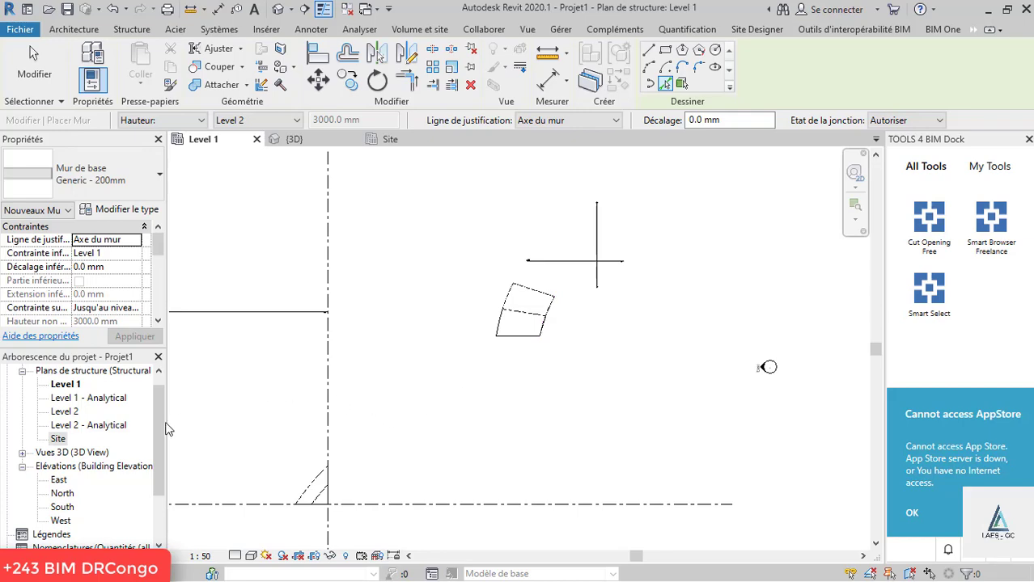
scroll(478, 265, up, 1)
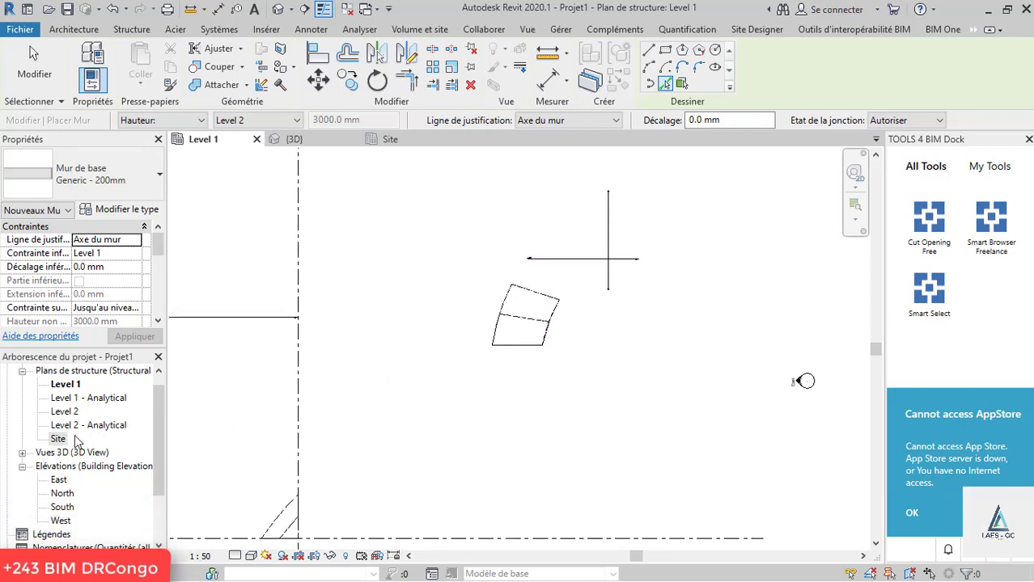
double_click(60, 442)
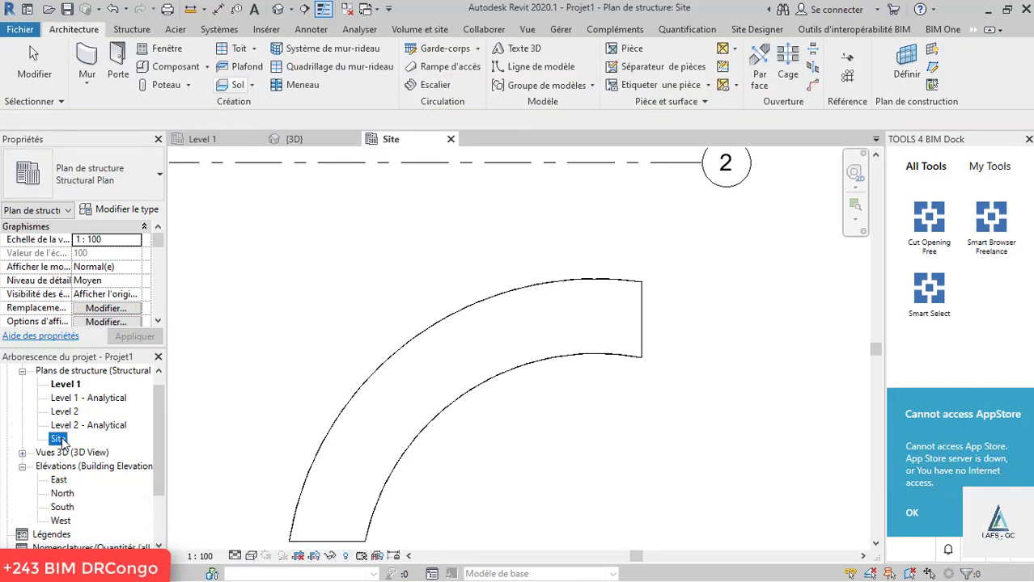
click(91, 88)
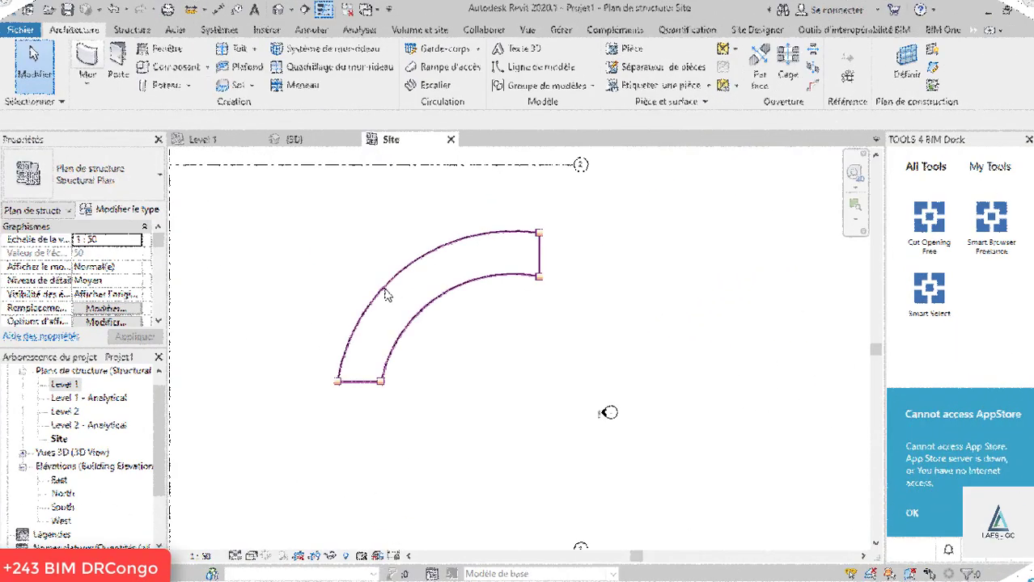
click(100, 84)
click(117, 146)
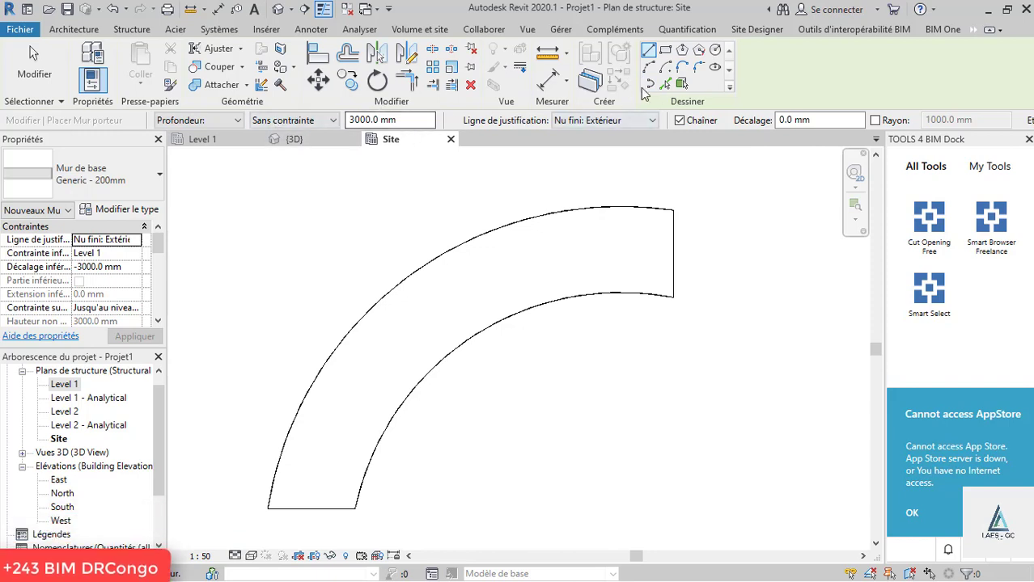
- Place a Generic - 200mm structural wall on the slab's outer arc with Pick Lines, Finish Face: Exterior
click(664, 86)
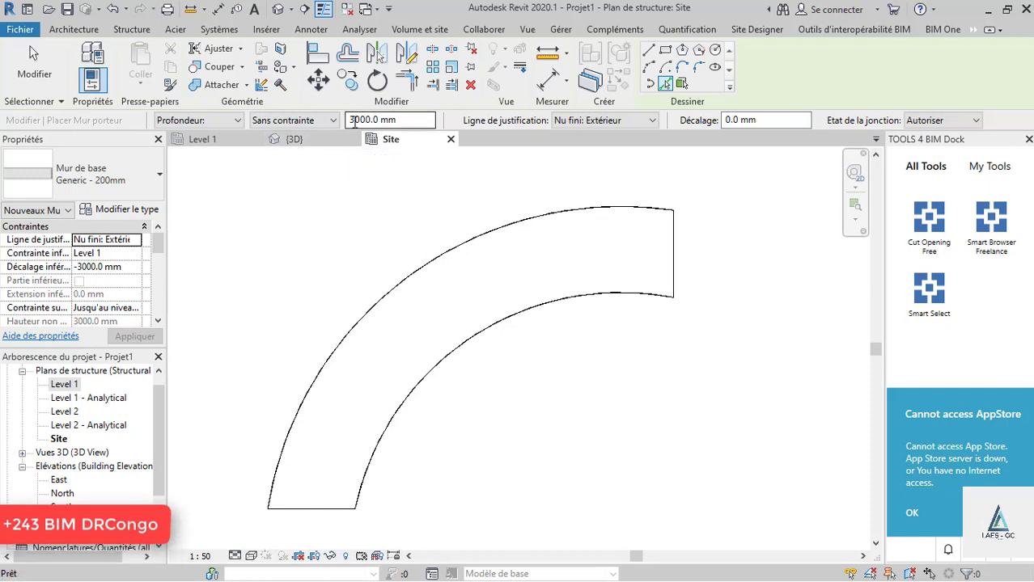
click(610, 122)
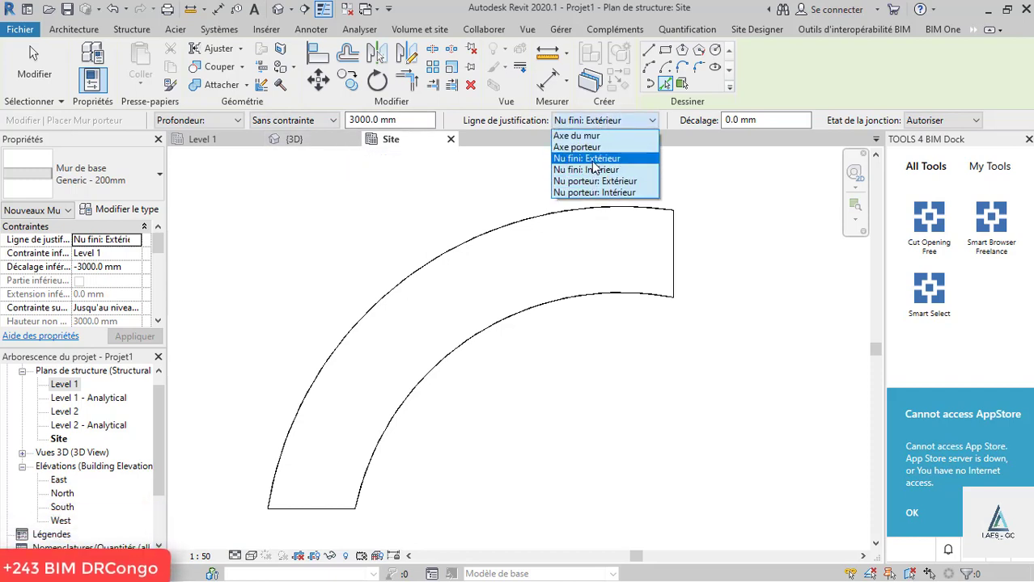
click(594, 160)
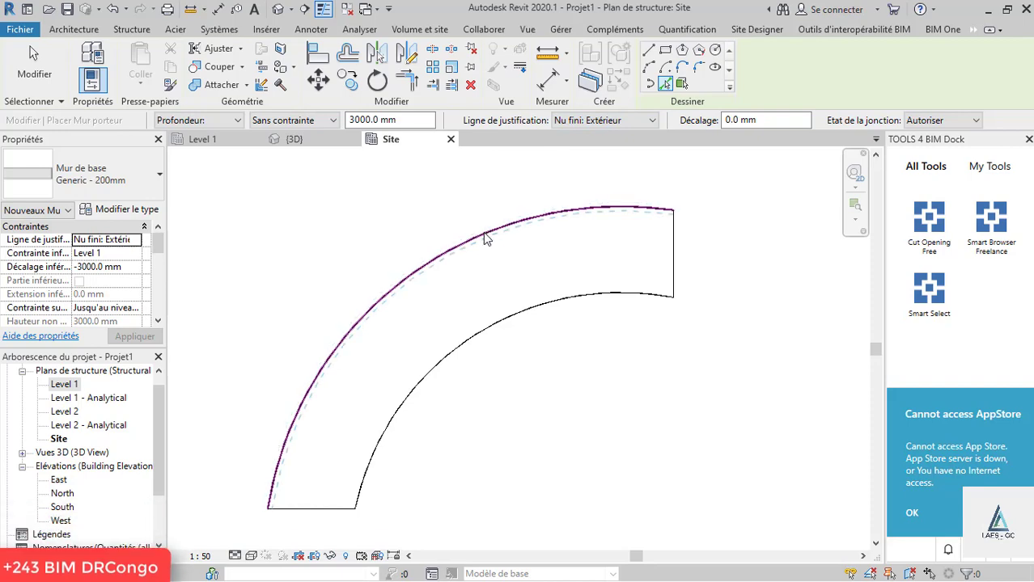
click(482, 232)
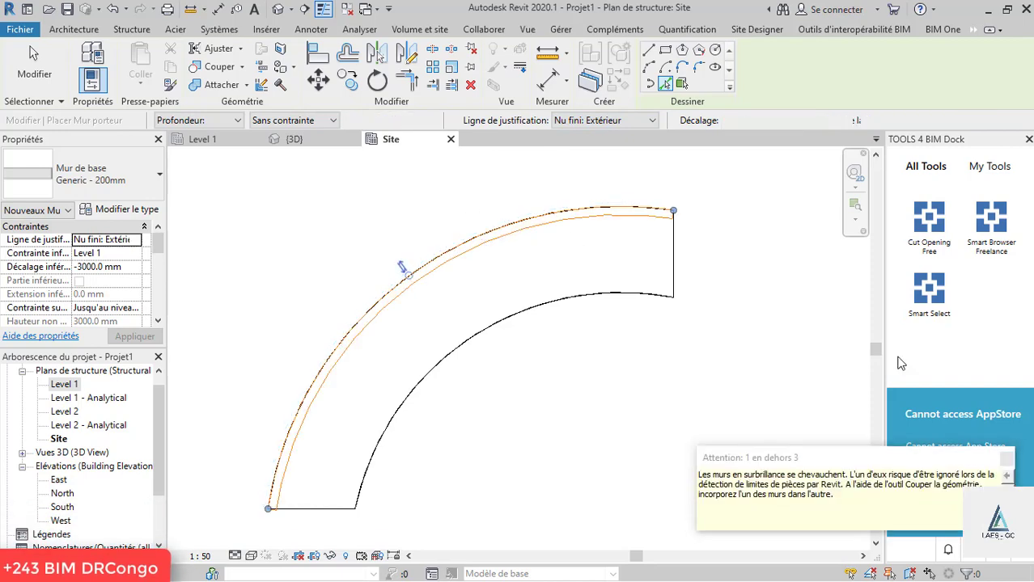
click(1007, 458)
scroll(662, 243, up, 1)
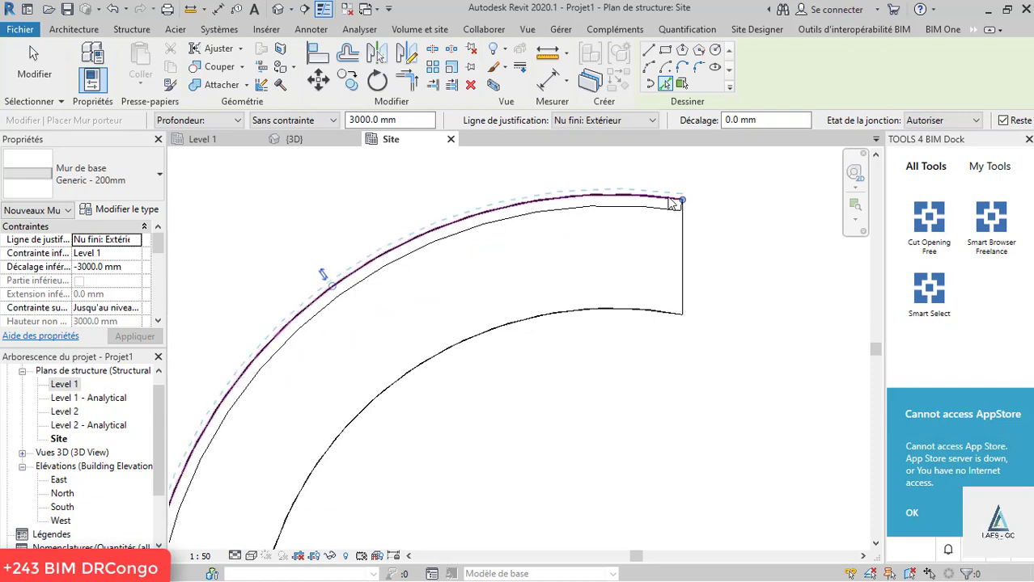
scroll(671, 203, down, 2)
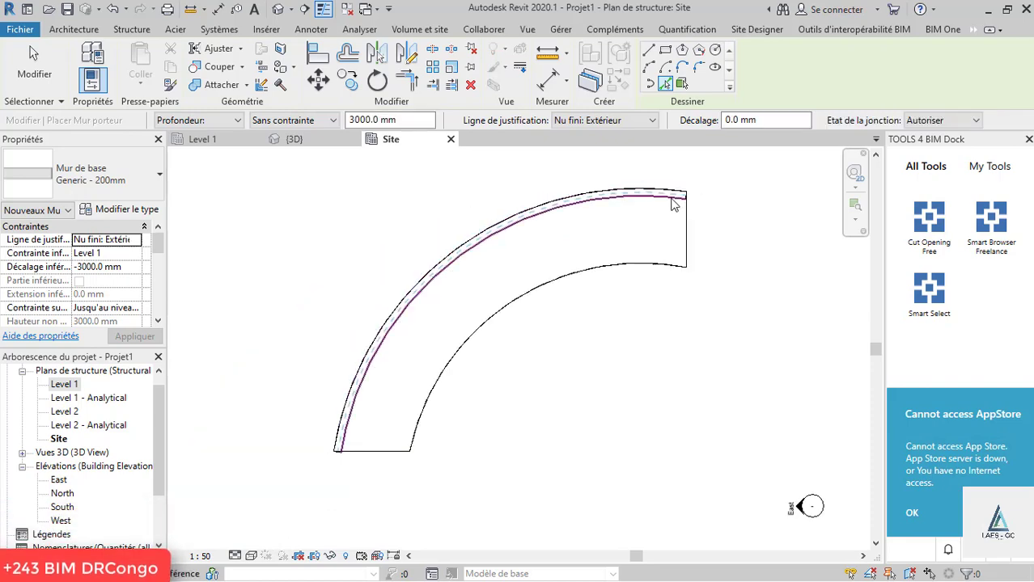
scroll(672, 203, up, 2)
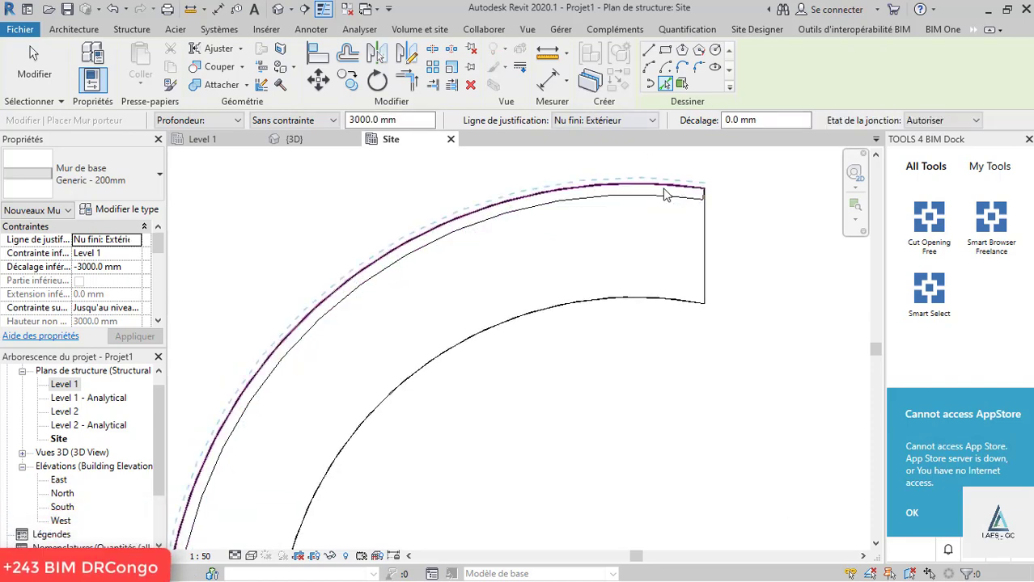
click(665, 195)
key(Escape)
key(Escape)
- Shorten the curved wall at both ends so it spans about 63.72° of arc
click(692, 204)
scroll(712, 190, down, 1)
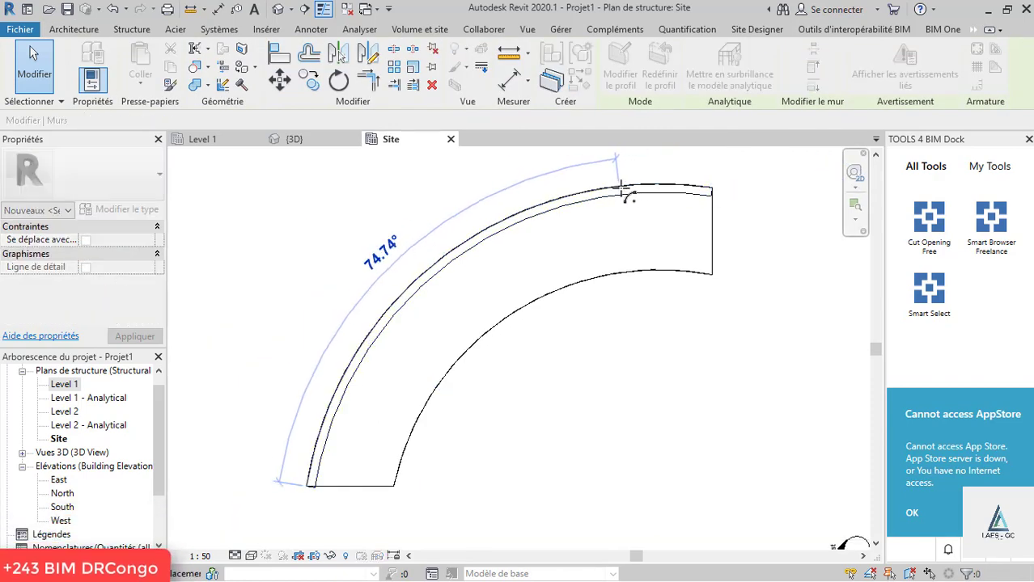
drag(631, 199, 622, 188)
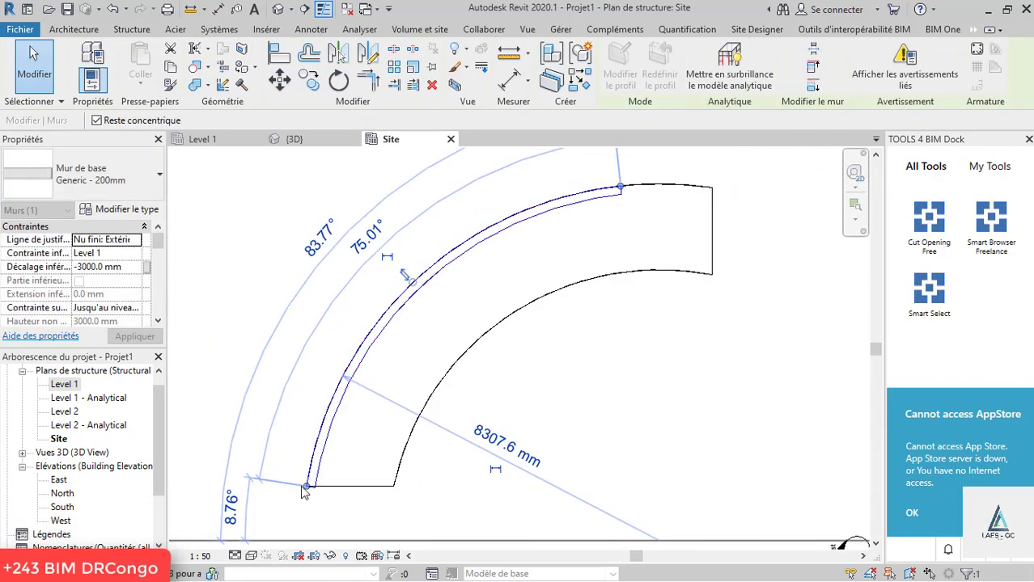
drag(306, 491, 324, 418)
click(628, 389)
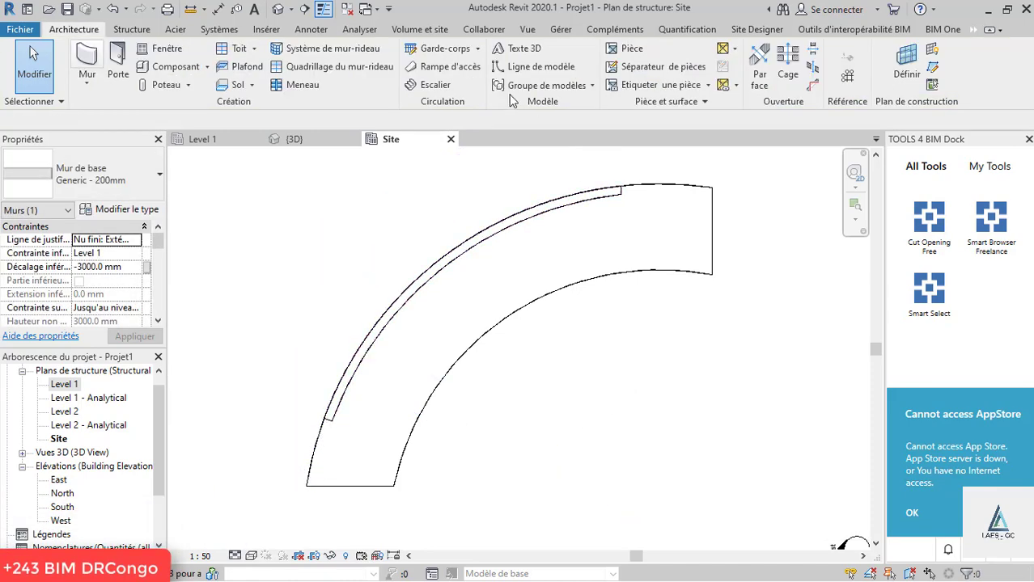
- Orbit the 3D view to look at the curved wall
click(304, 146)
scroll(530, 293, down, 1)
scroll(566, 287, down, 1)
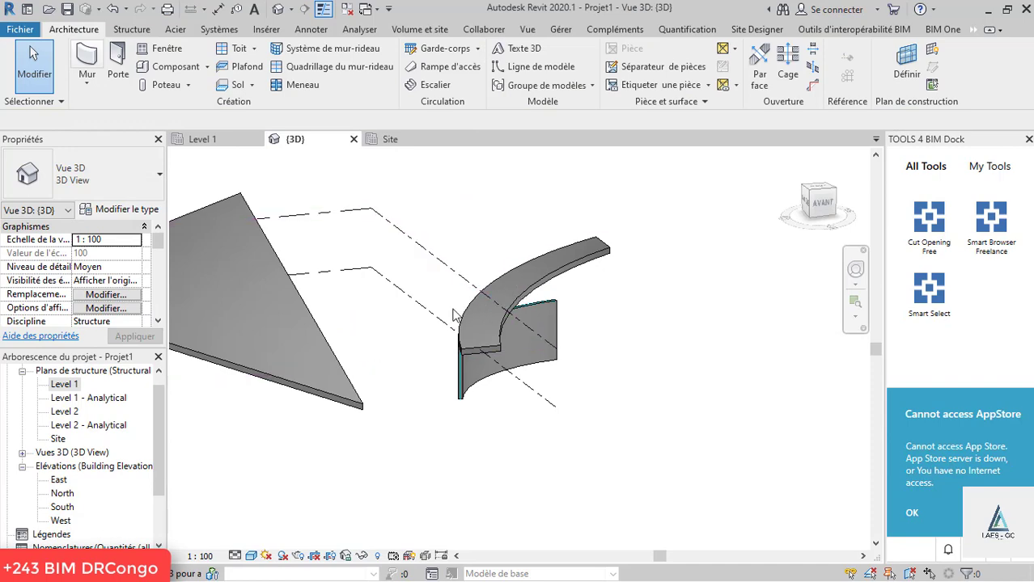
mouse_move(455, 315)
shift+middle_down()
mouse_move(266, 331)
mouse_move(361, 359)
shift+middle_up()
- Set the wall's top constraint to a higher level so it stands 6000 mm tall
click(512, 441)
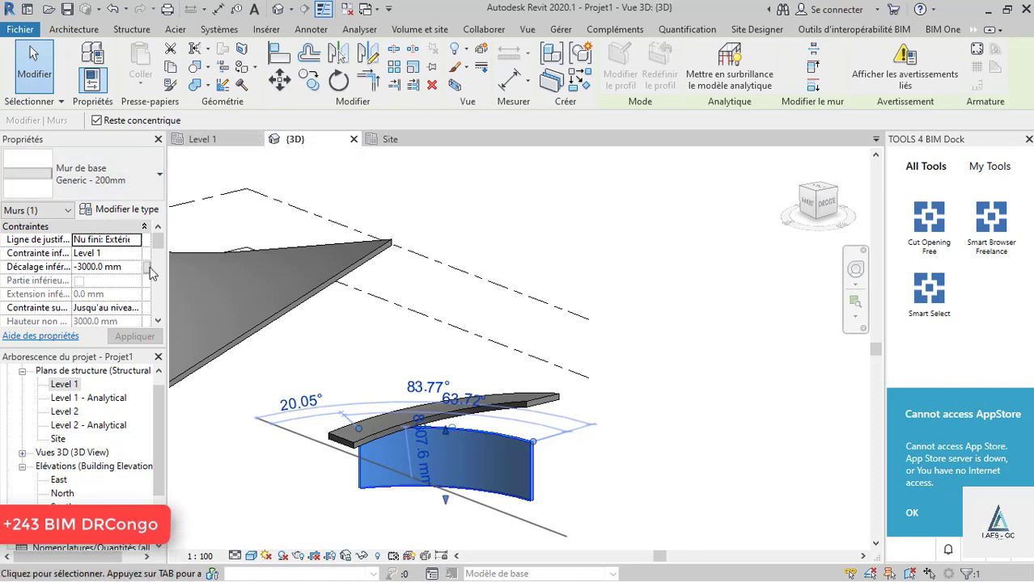
scroll(161, 269, down, 2)
mouse_move(160, 257)
mouse_down()
mouse_move(161, 304)
mouse_move(163, 255)
mouse_up()
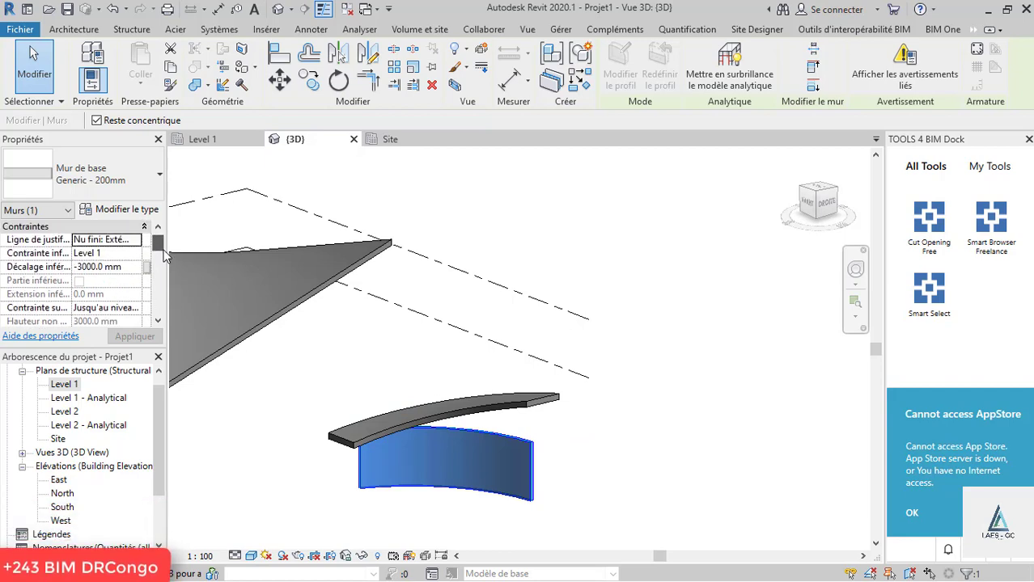
scroll(165, 256, down, 1)
click(104, 294)
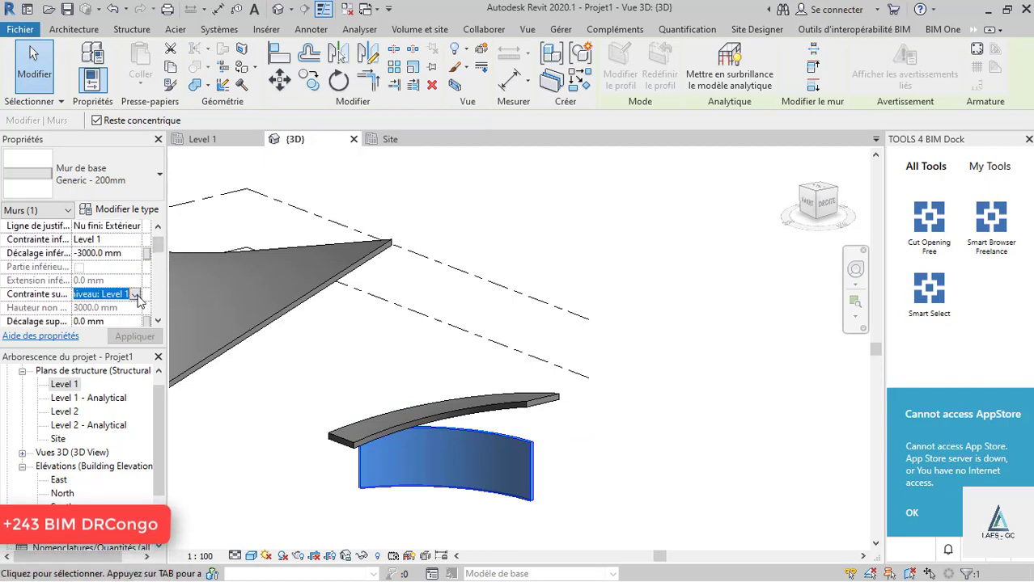
click(136, 295)
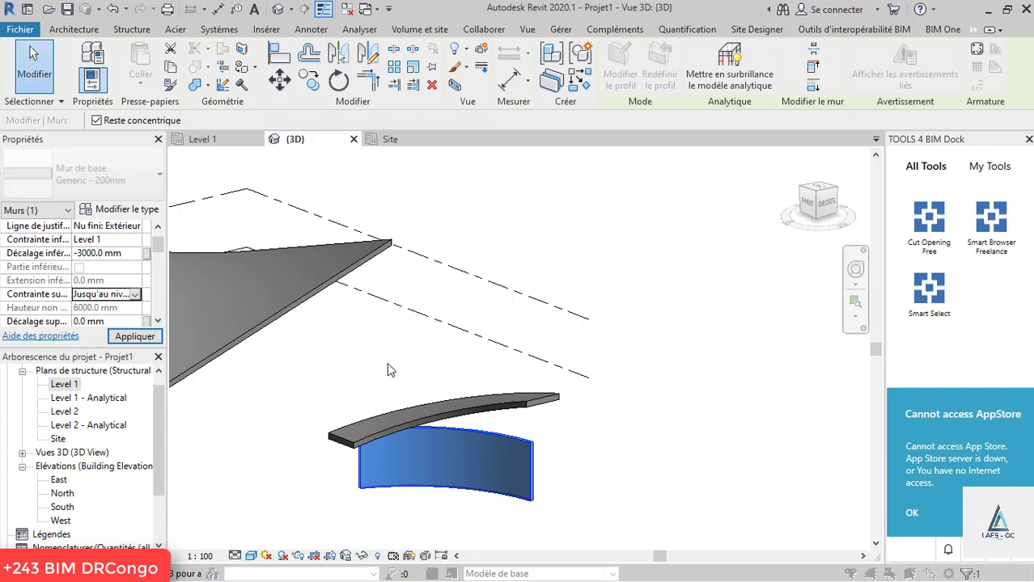
click(557, 348)
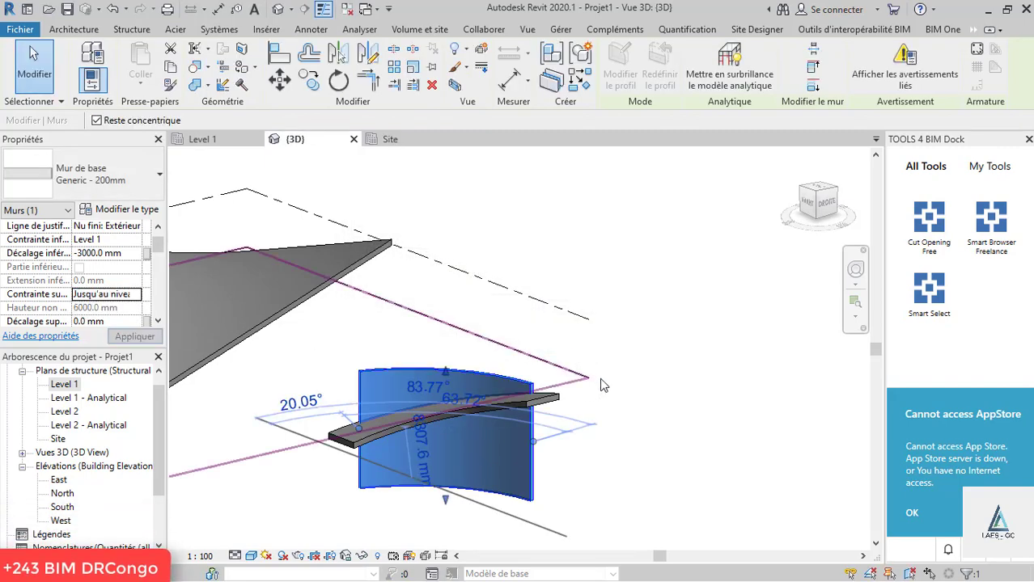
click(601, 385)
mouse_move(601, 385)
shift+middle_down()
mouse_move(376, 374)
mouse_move(293, 356)
mouse_move(504, 375)
mouse_move(717, 370)
mouse_move(629, 362)
shift+middle_up()
- In the Site plan, extend both ends of the curved wall to about 74.89° of arc
scroll(501, 305, up, 2)
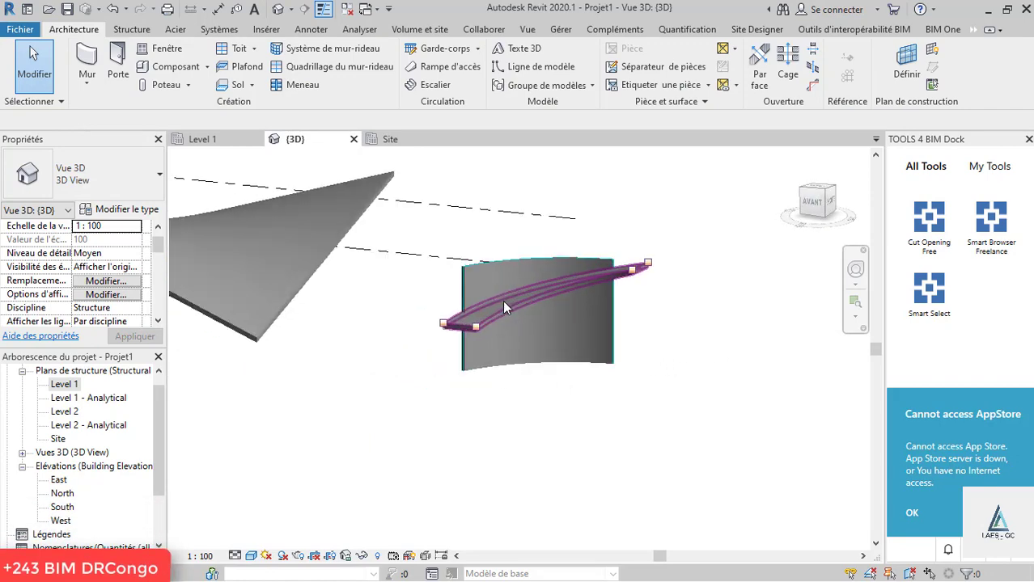
scroll(502, 300, up, 2)
scroll(501, 283, up, 1)
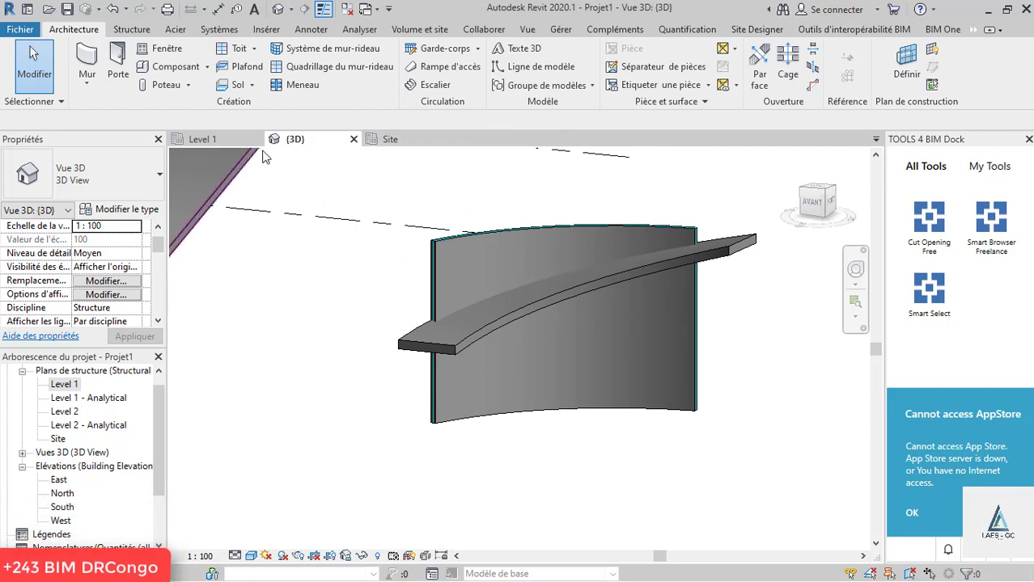
click(219, 139)
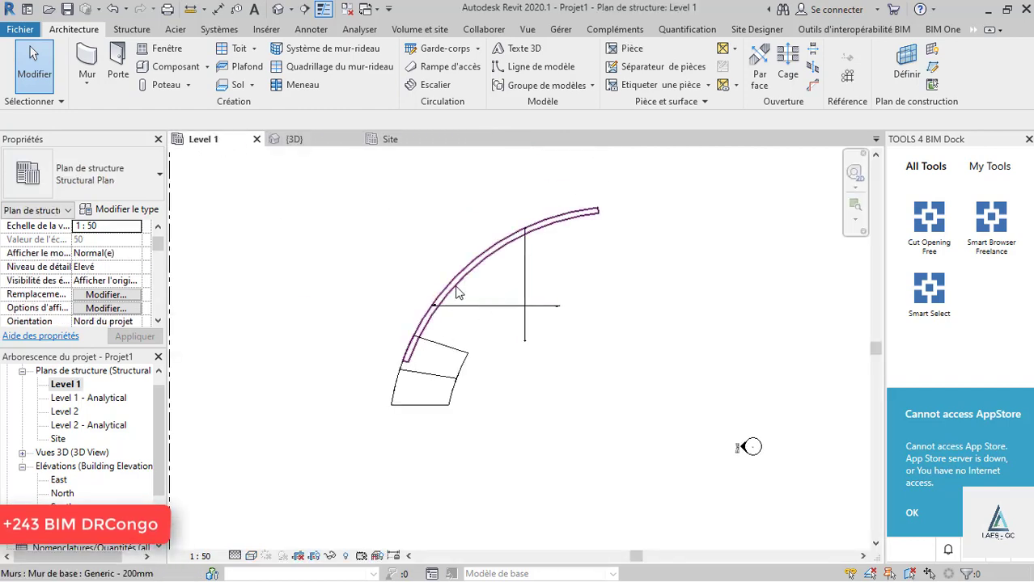
click(382, 139)
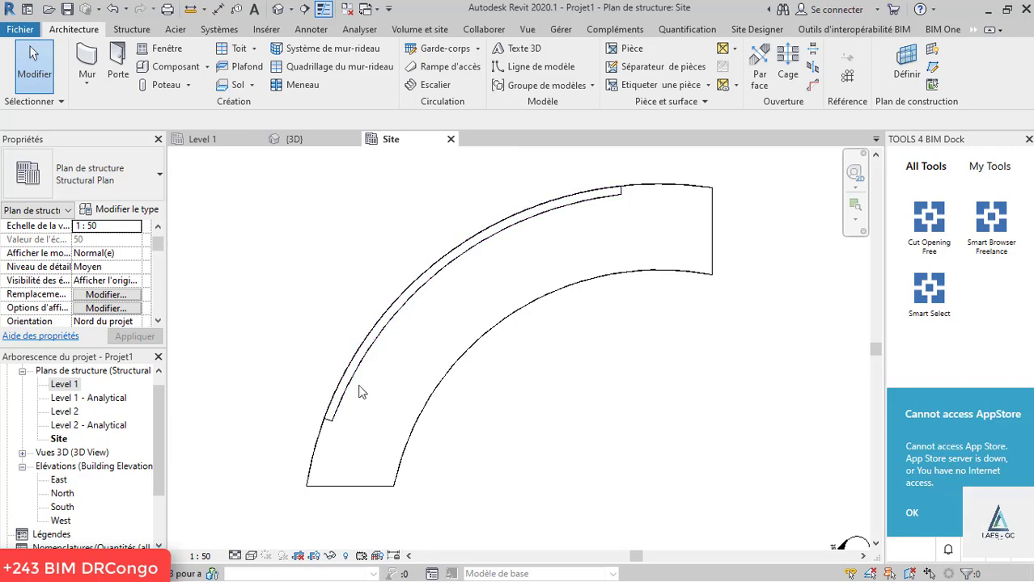
click(330, 421)
drag(328, 419, 316, 444)
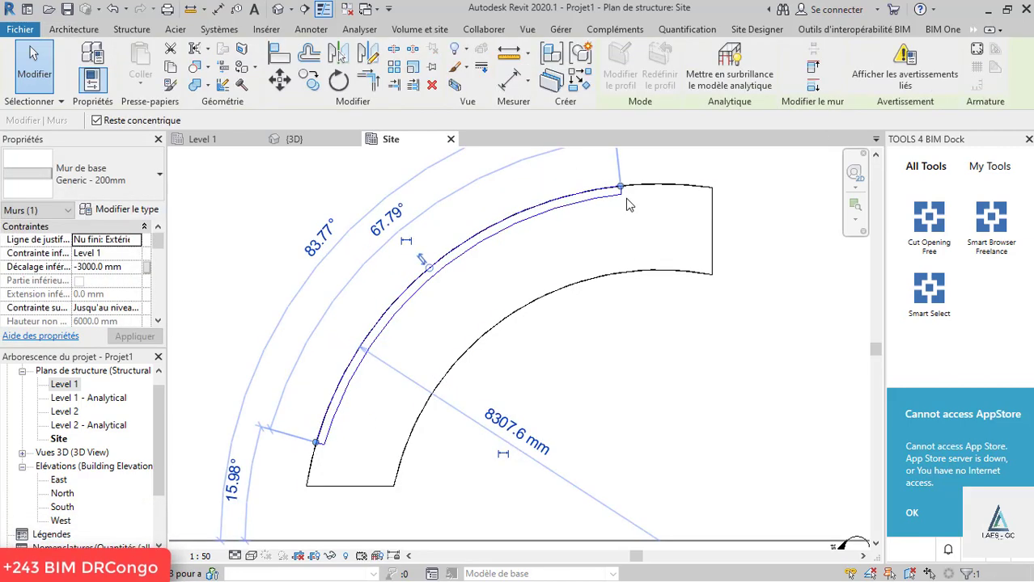
drag(621, 189, 711, 194)
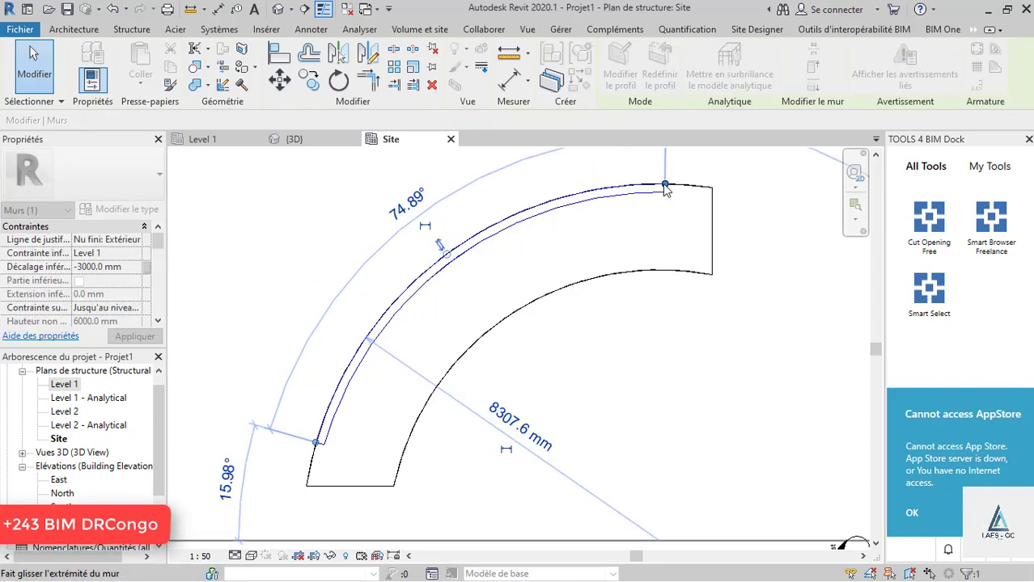
key(Escape)
click(293, 139)
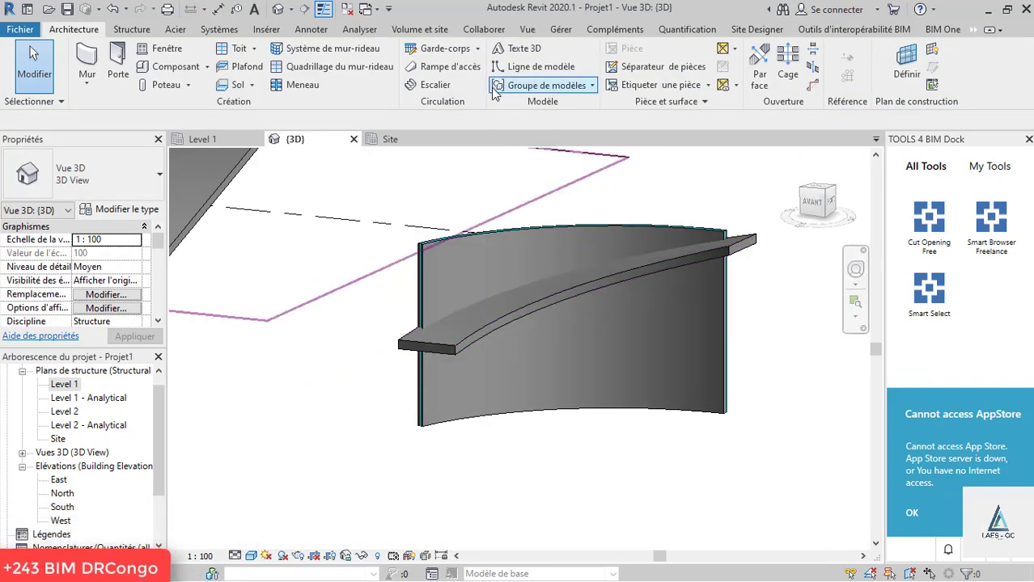
- Join the geometry of the curved slab and the curved wall
click(631, 229)
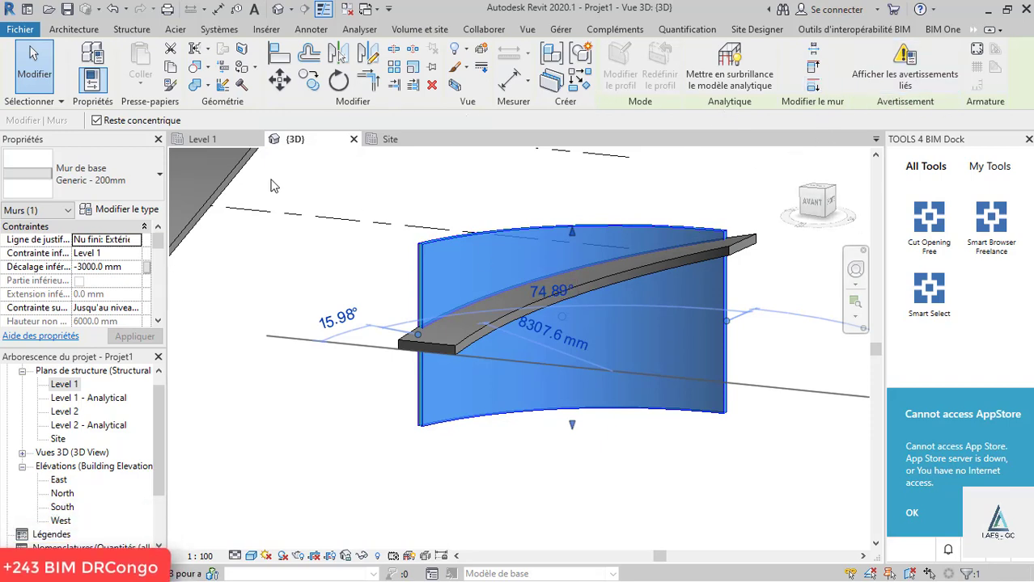
click(202, 87)
click(579, 290)
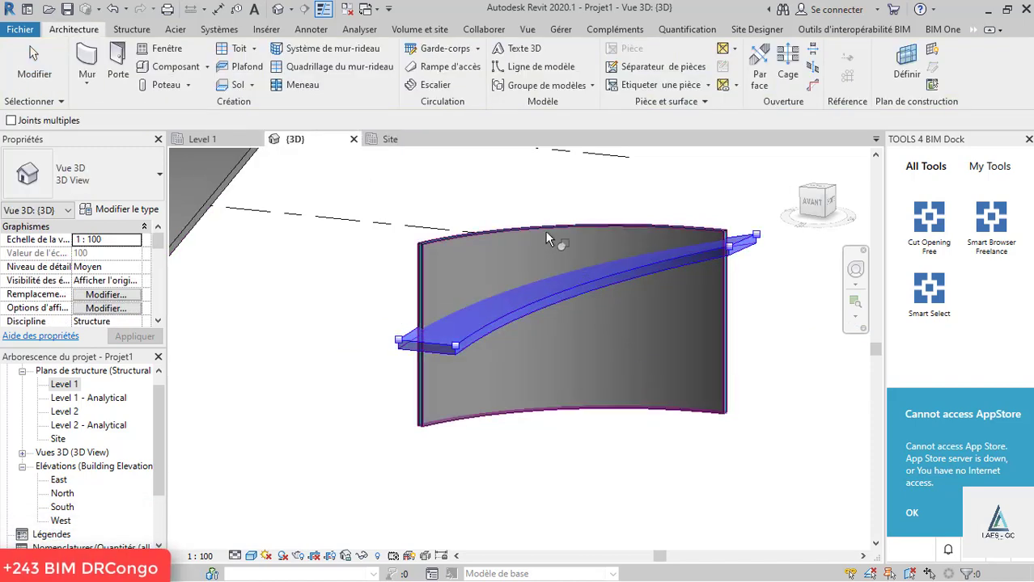
click(547, 233)
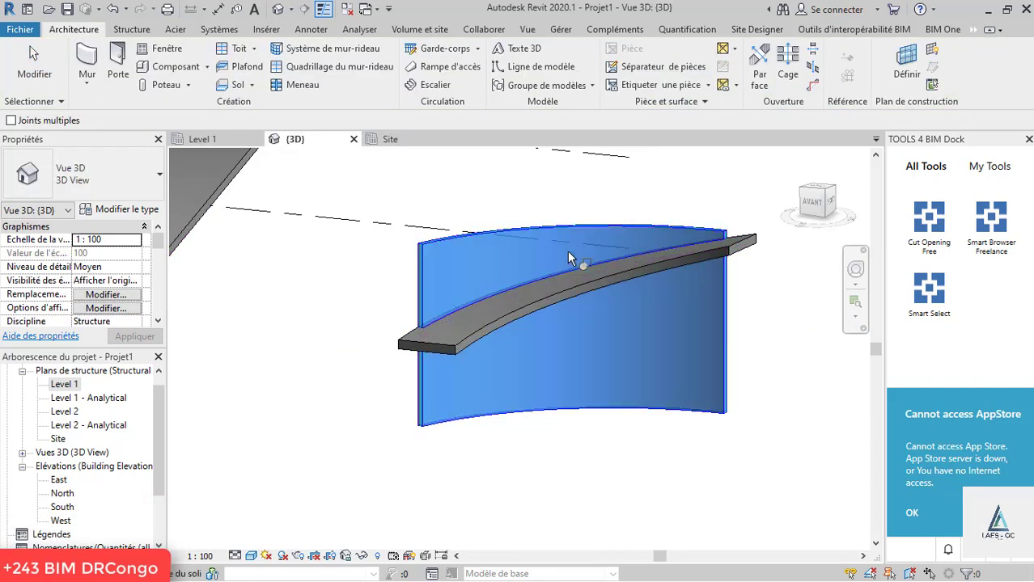
click(462, 344)
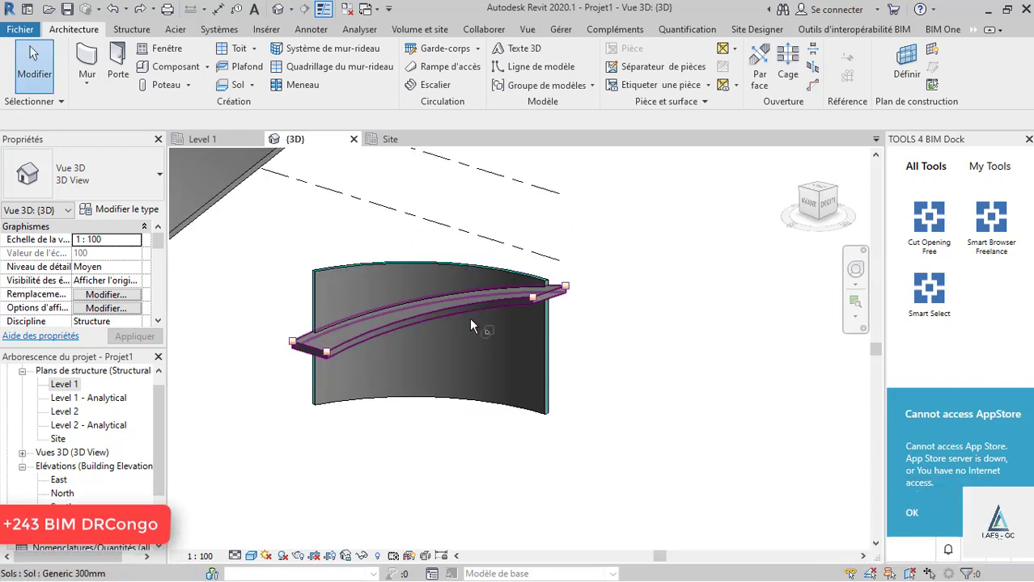
- Attach the curved wall's top to the sloping curved slab
click(555, 338)
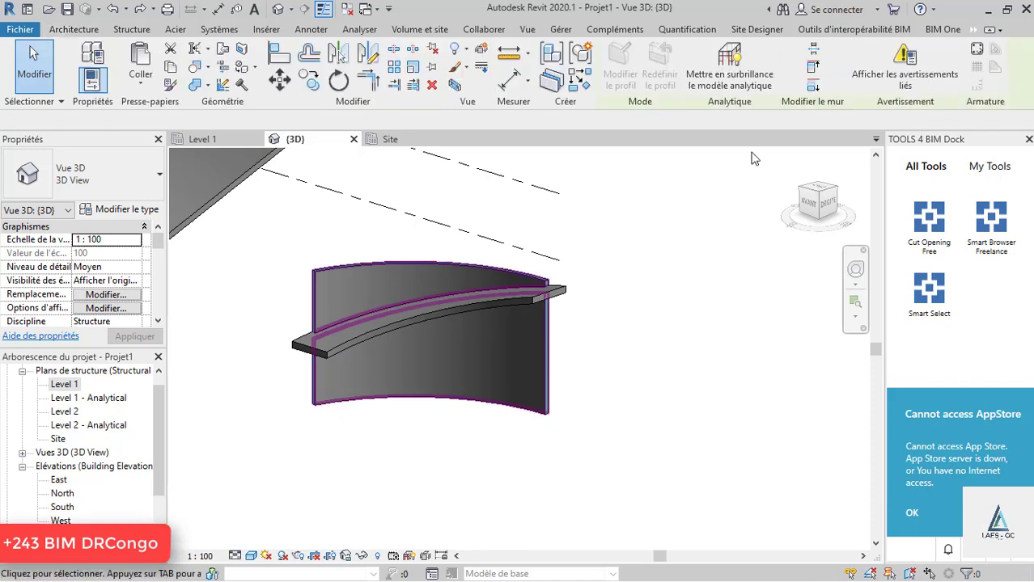
click(815, 68)
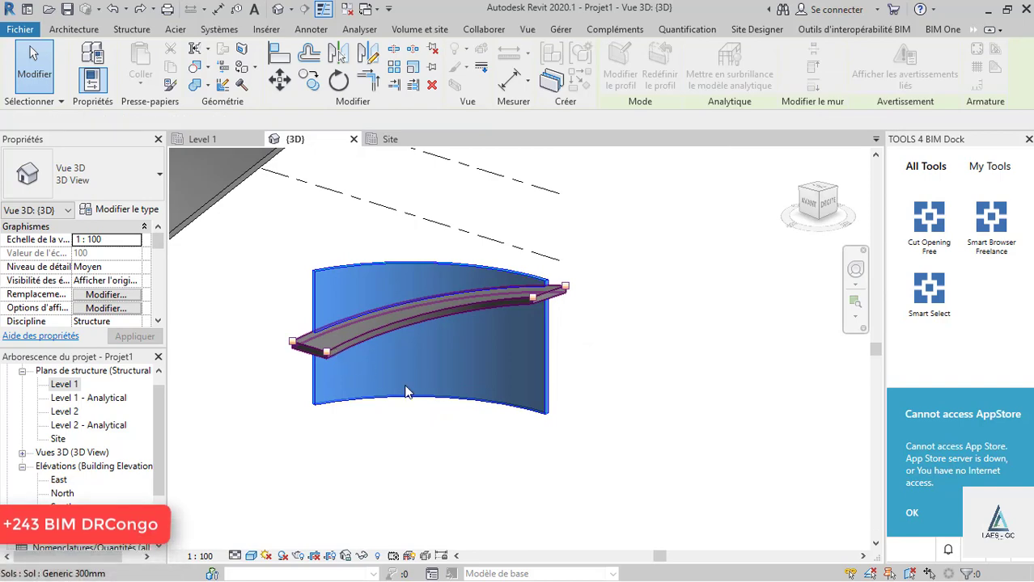
click(408, 324)
click(662, 295)
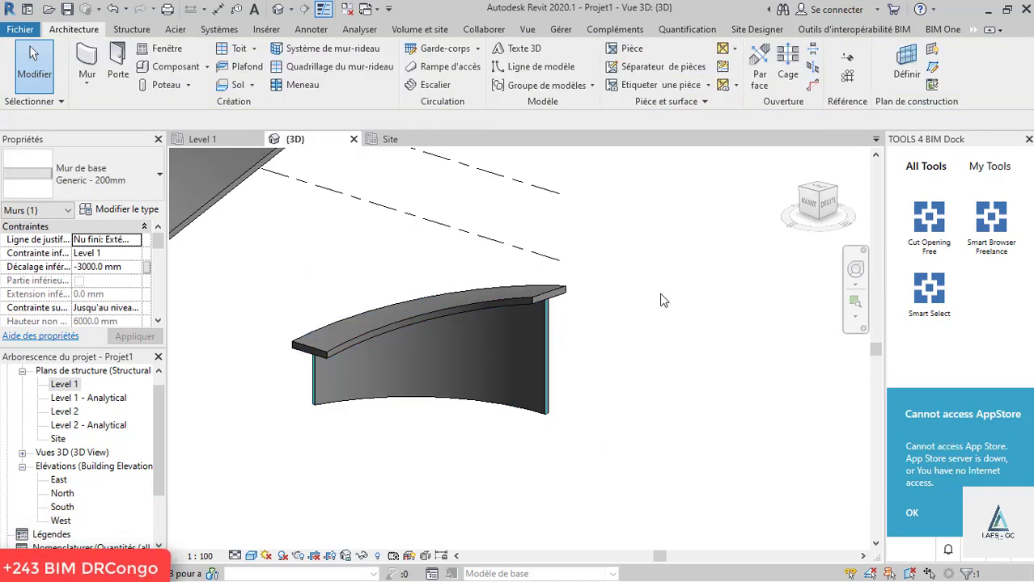
- Hide the curved slab in the 3D view
click(531, 300)
right_click(530, 301)
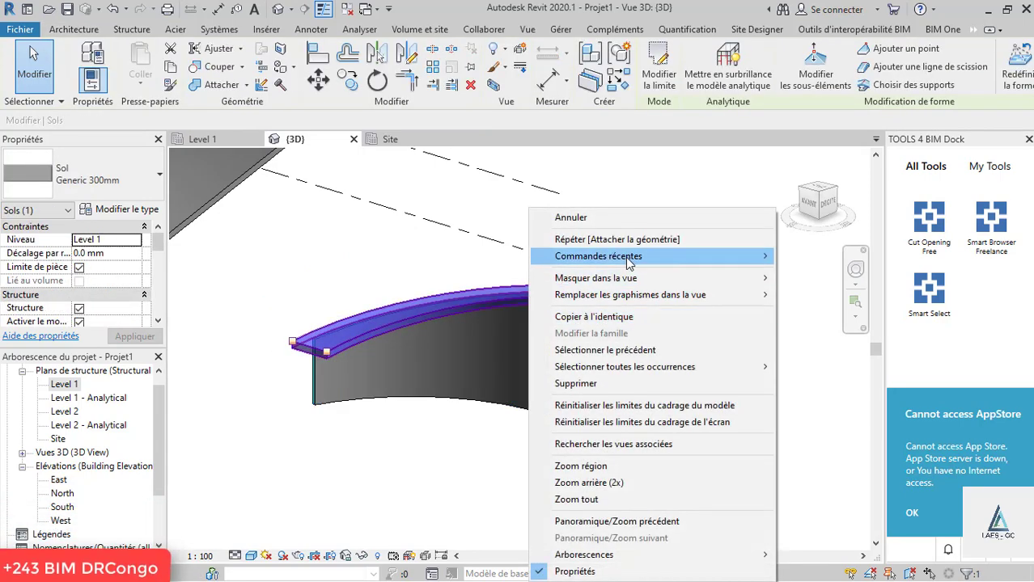
click(829, 279)
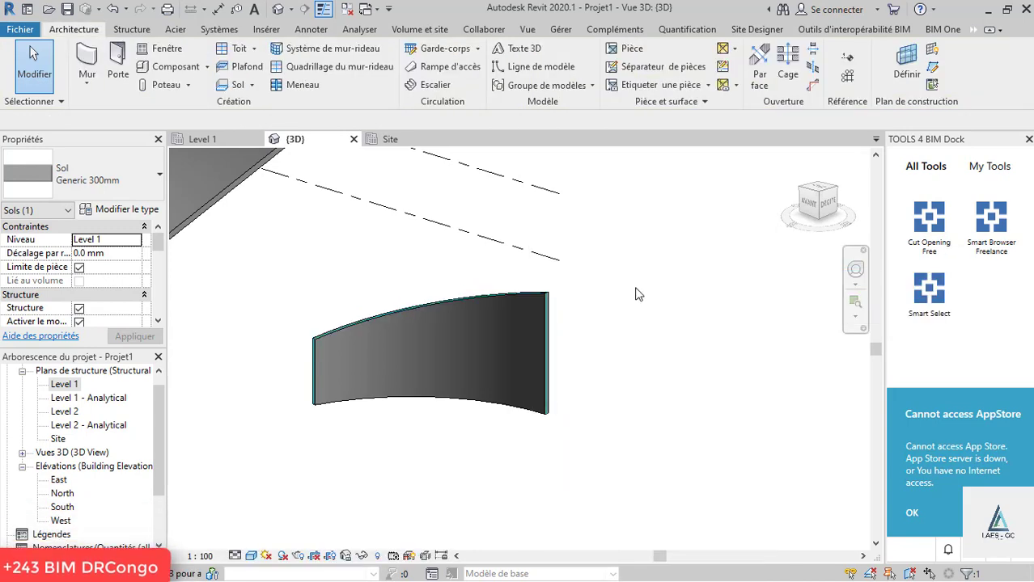
click(638, 295)
- Orbit and zoom the 3D view around the curved wall
mouse_move(507, 321)
shift+middle_down()
mouse_move(473, 366)
mouse_move(360, 366)
shift+middle_up()
scroll(359, 366, up, 3)
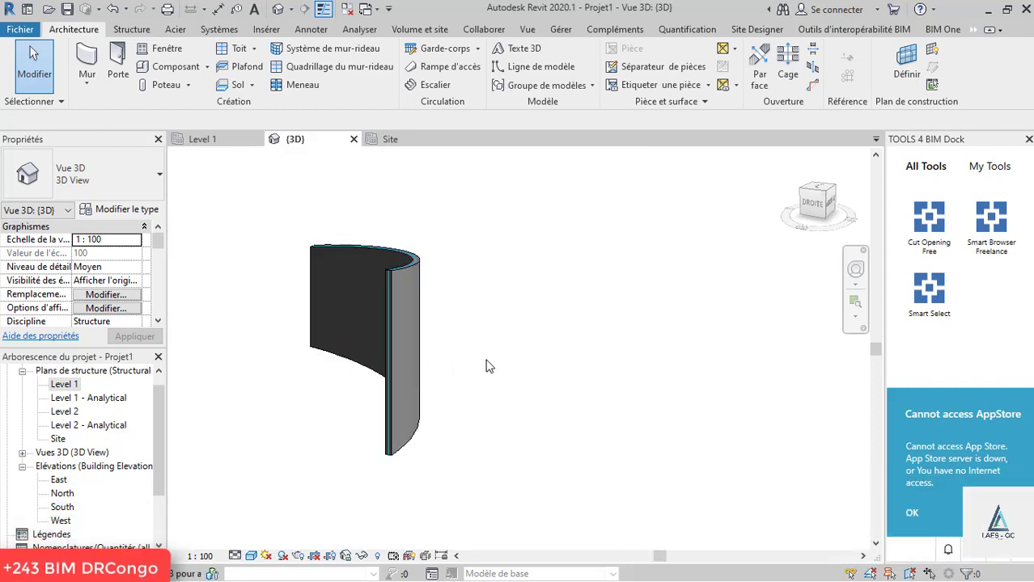
mouse_move(486, 366)
shift+middle_down()
mouse_move(563, 395)
mouse_move(261, 385)
shift+middle_up()
scroll(277, 303, up, 2)
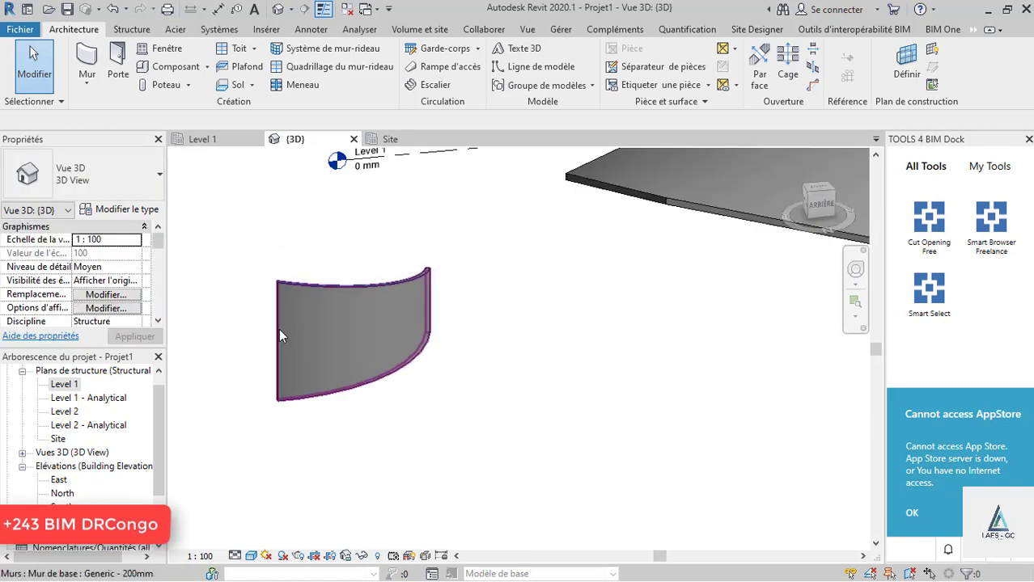
shift+middle_drag(371, 284, 243, 186)
- In the Level 1 plan, crossing-select the wall, slab and arc and move them to a new spot
click(195, 142)
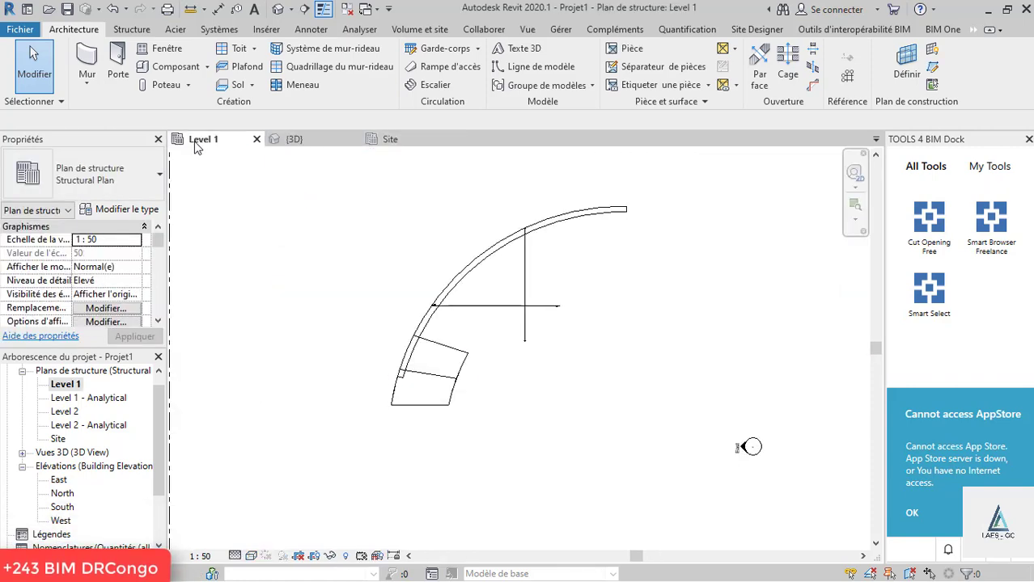
click(440, 365)
scroll(279, 364, down, 2)
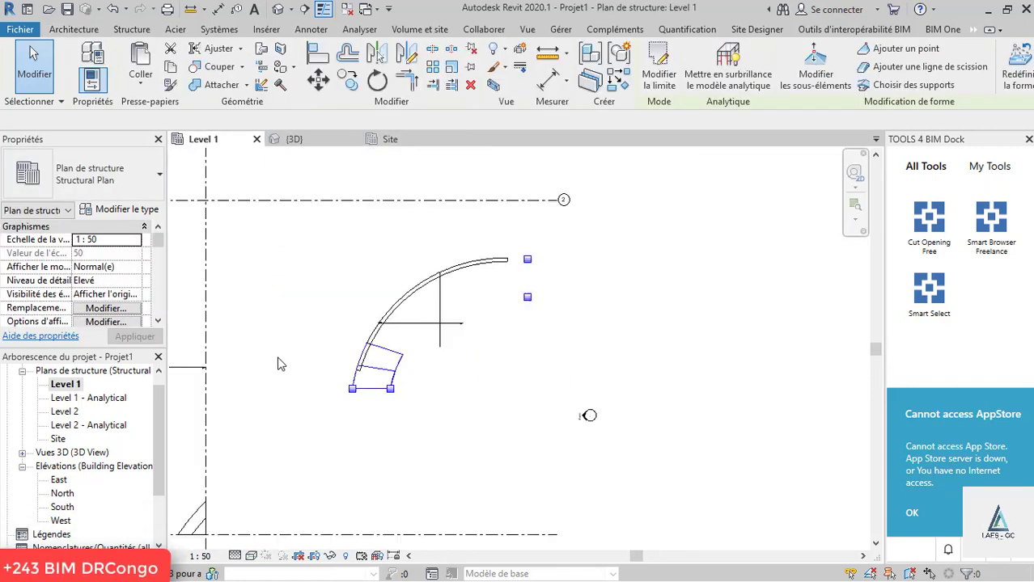
scroll(278, 364, down, 2)
drag(433, 380, 341, 300)
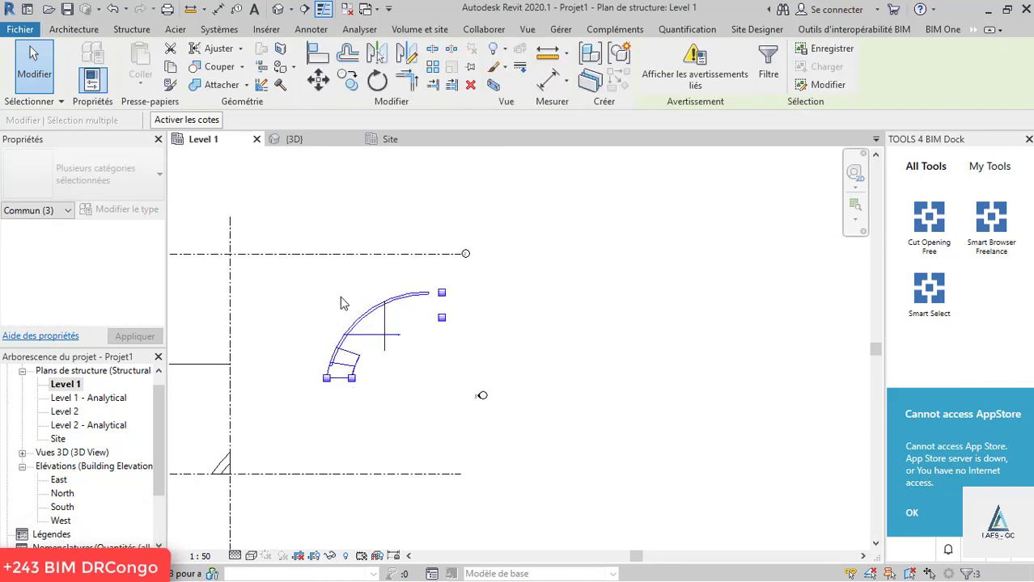
drag(569, 347, 575, 348)
click(572, 282)
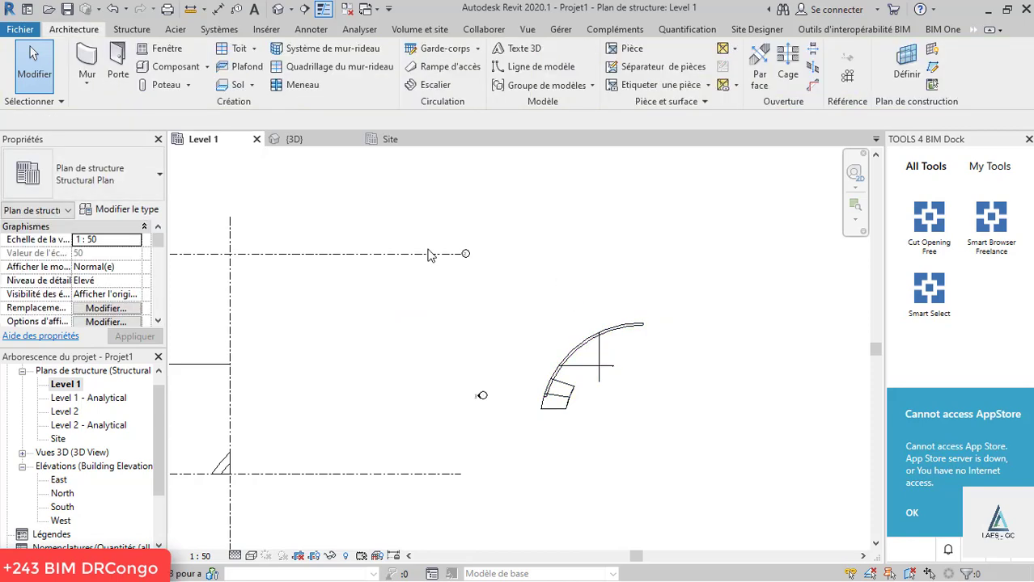
- In the {3D} view, orbit around the curved wall and set Visual Style to Image filaire
click(297, 139)
scroll(387, 317, down, 3)
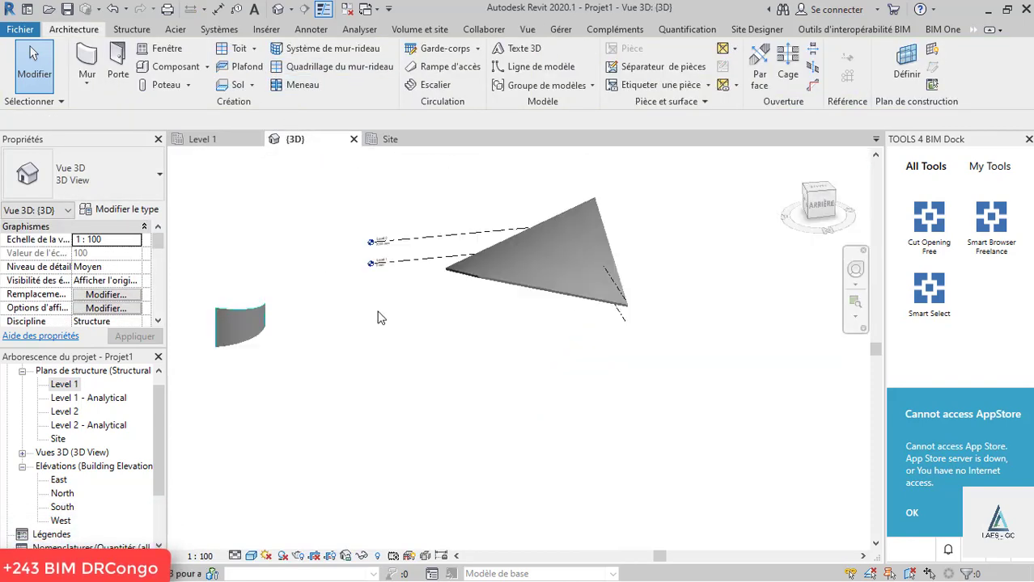
scroll(381, 316, down, 2)
scroll(297, 341, up, 2)
click(324, 320)
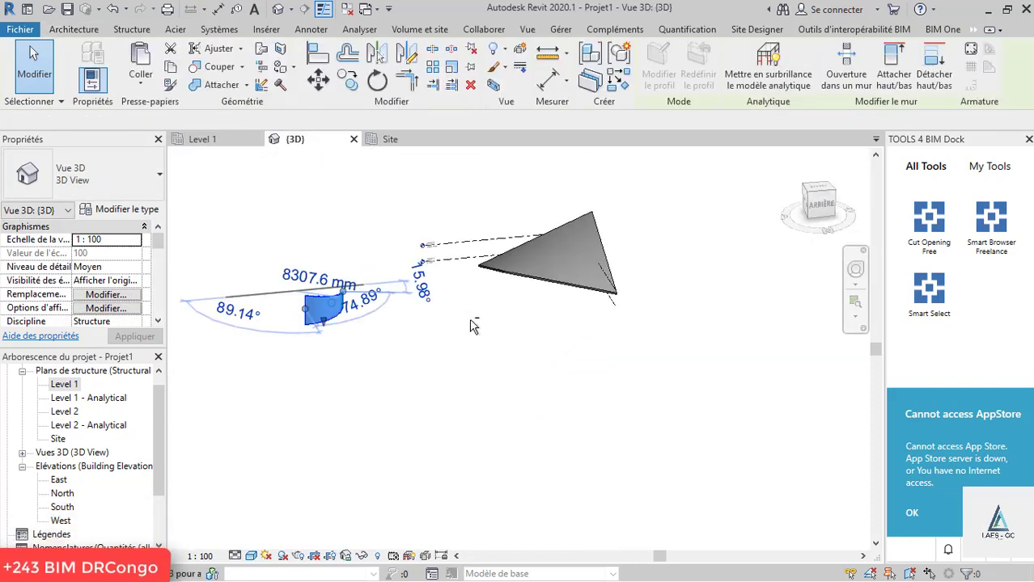
right_click(473, 324)
click(353, 363)
shift+middle_drag(353, 364, 565, 351)
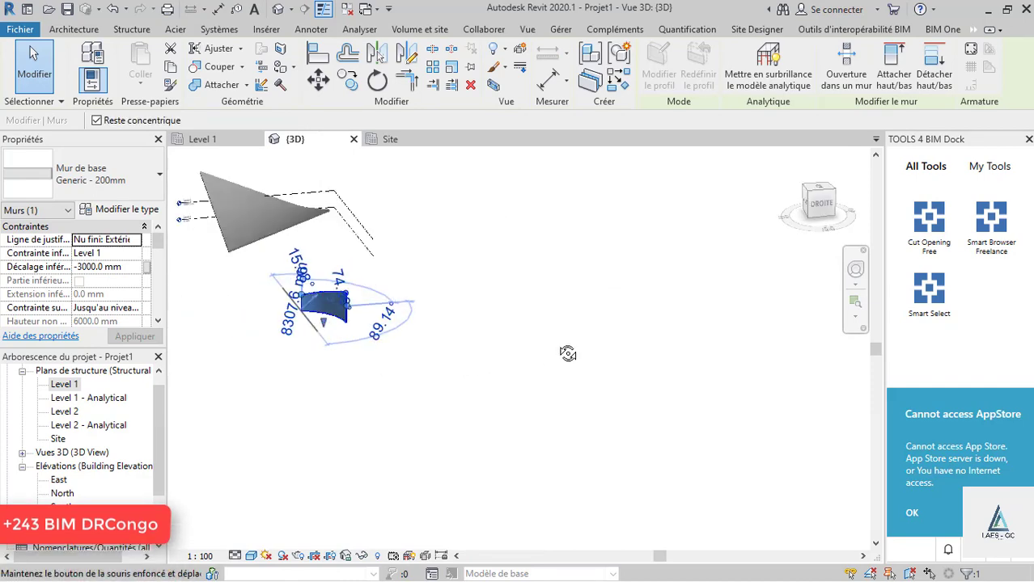
key(Escape)
scroll(294, 307, up, 2)
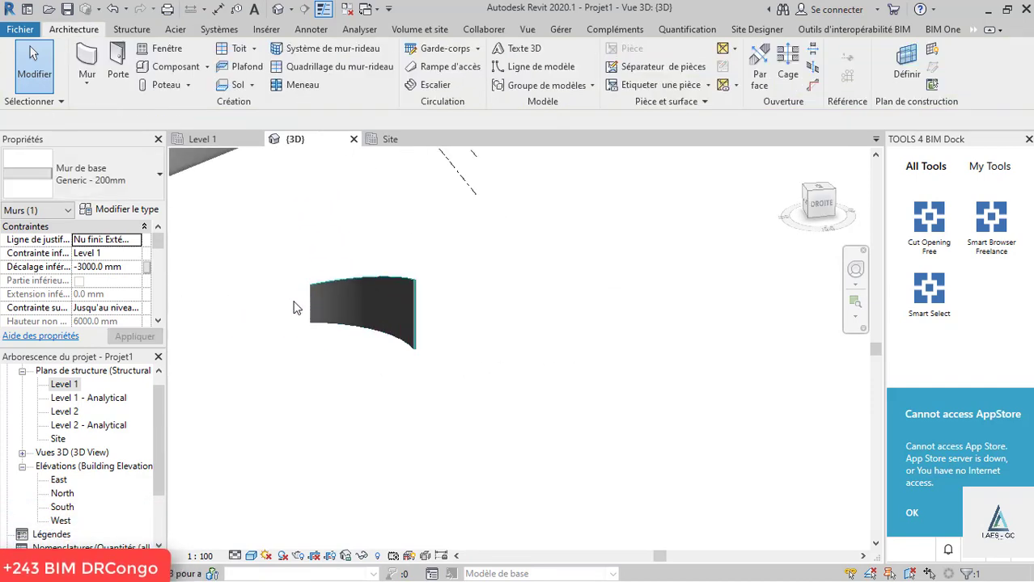
click(251, 562)
click(299, 464)
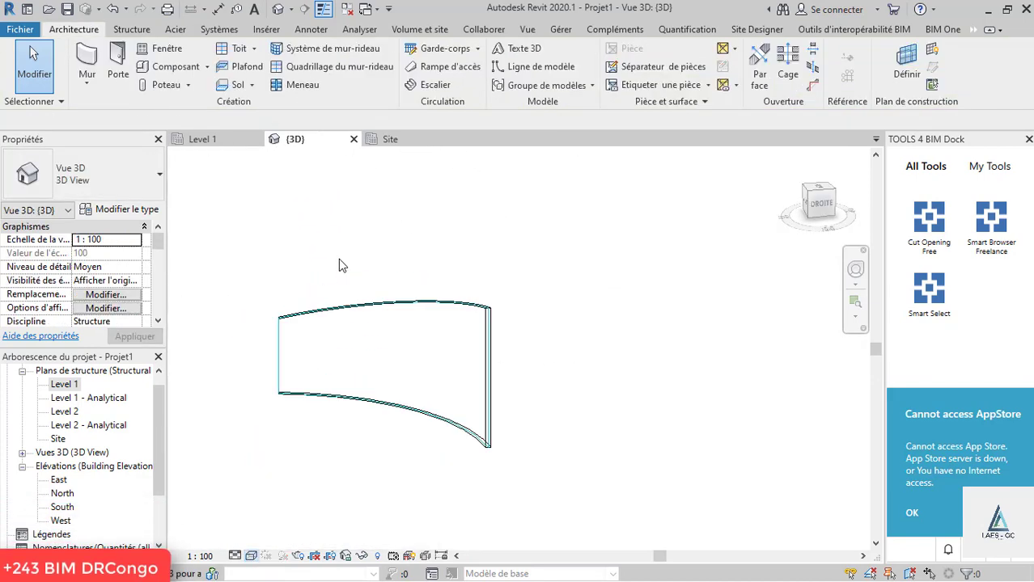
- Change the curved wall's type to Generic - 300mm and launch Structure > Armature
click(488, 411)
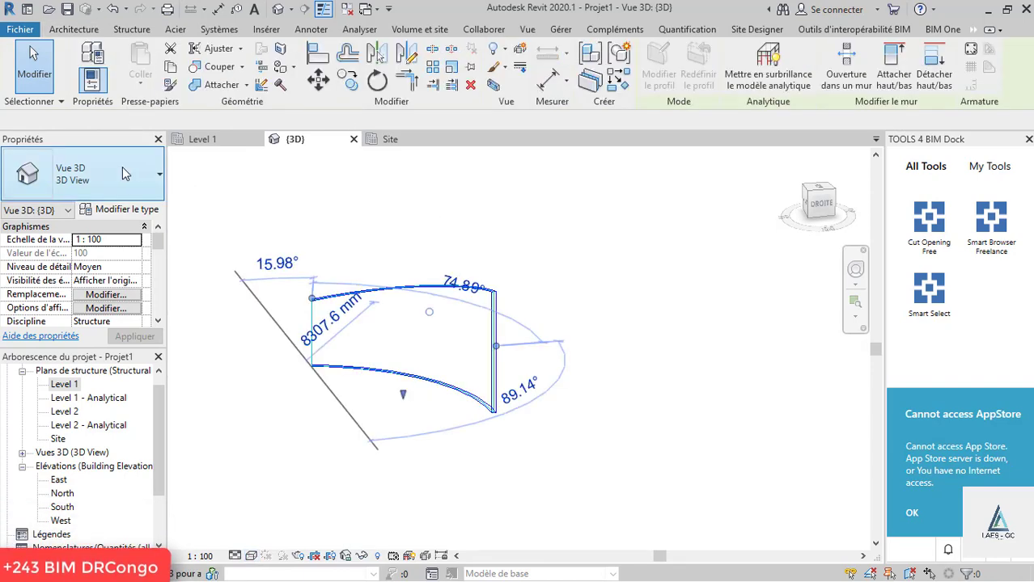
click(119, 172)
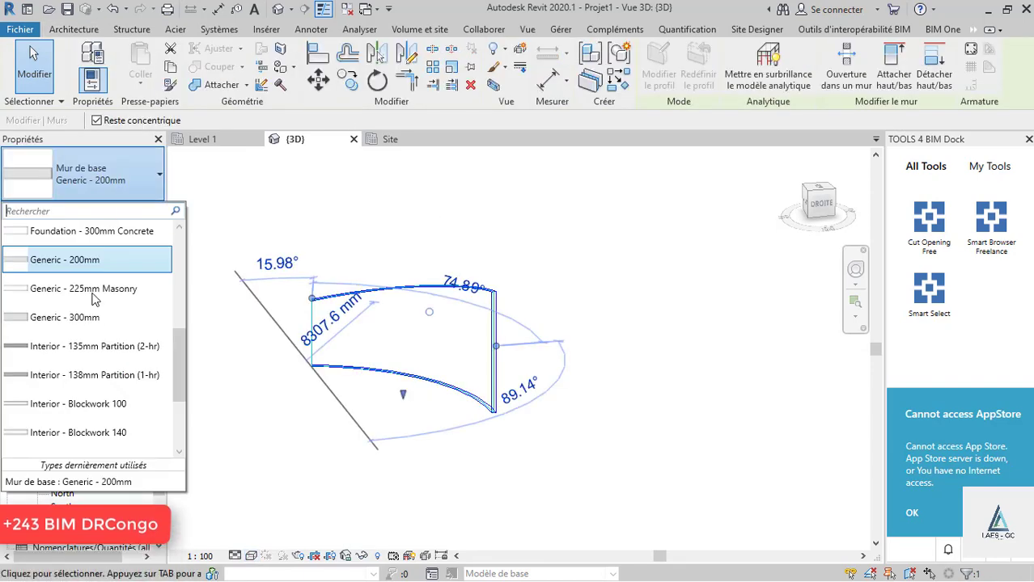
click(125, 320)
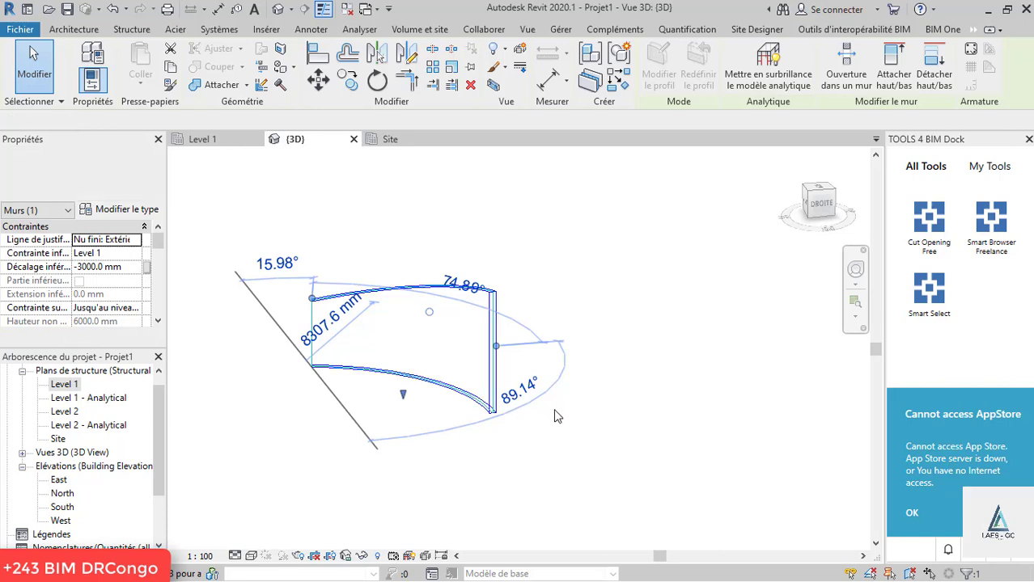
scroll(518, 417, up, 2)
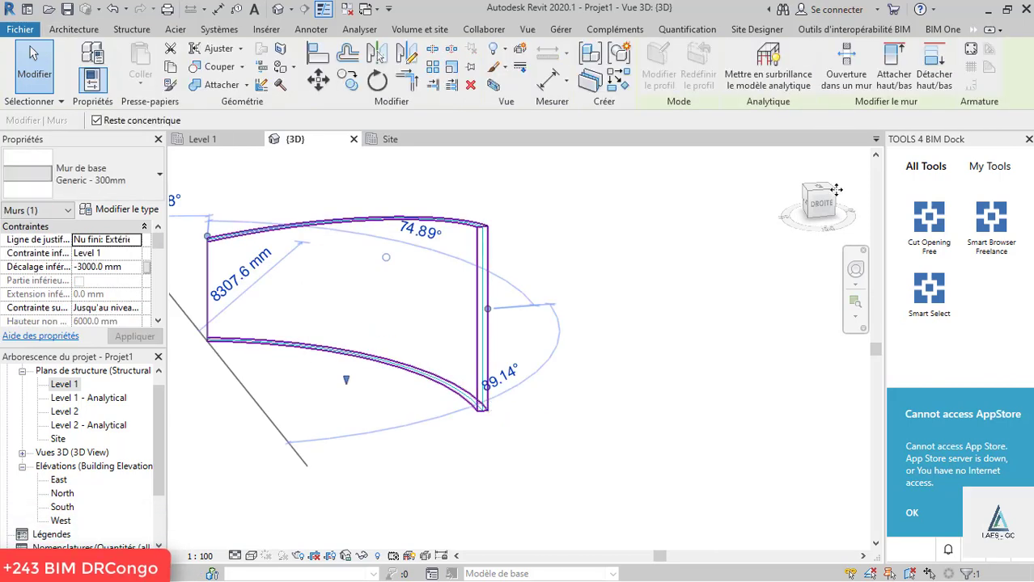
click(972, 50)
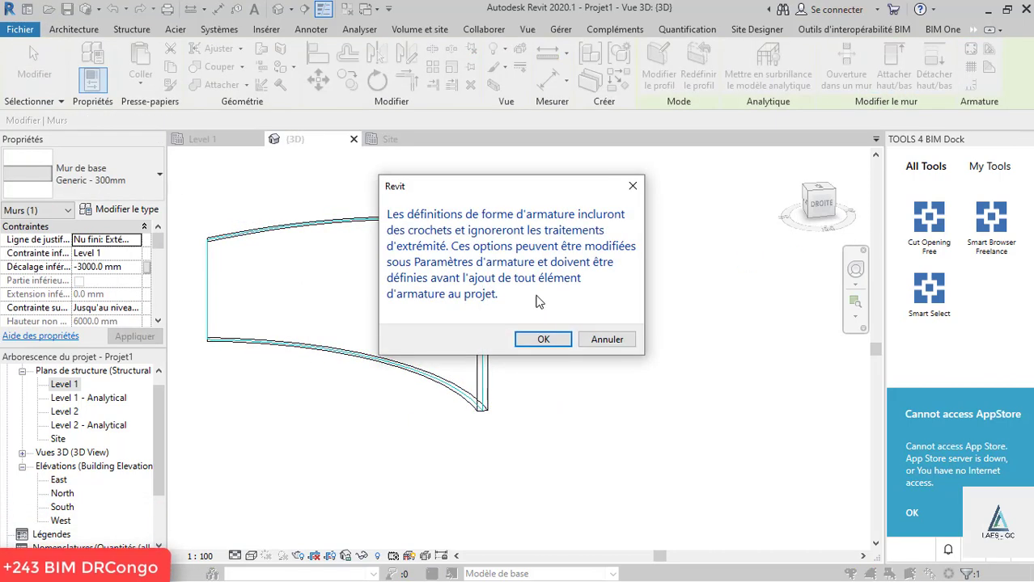
- Accept the rebar shape-definition notice and choose the free-form placement and distribution options
click(543, 339)
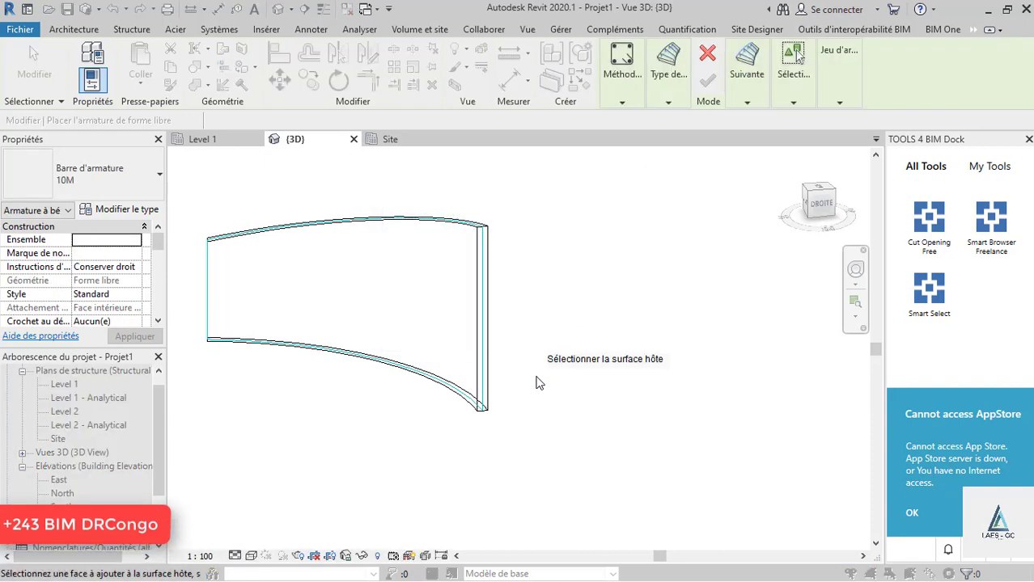
scroll(587, 344, down, 3)
click(628, 92)
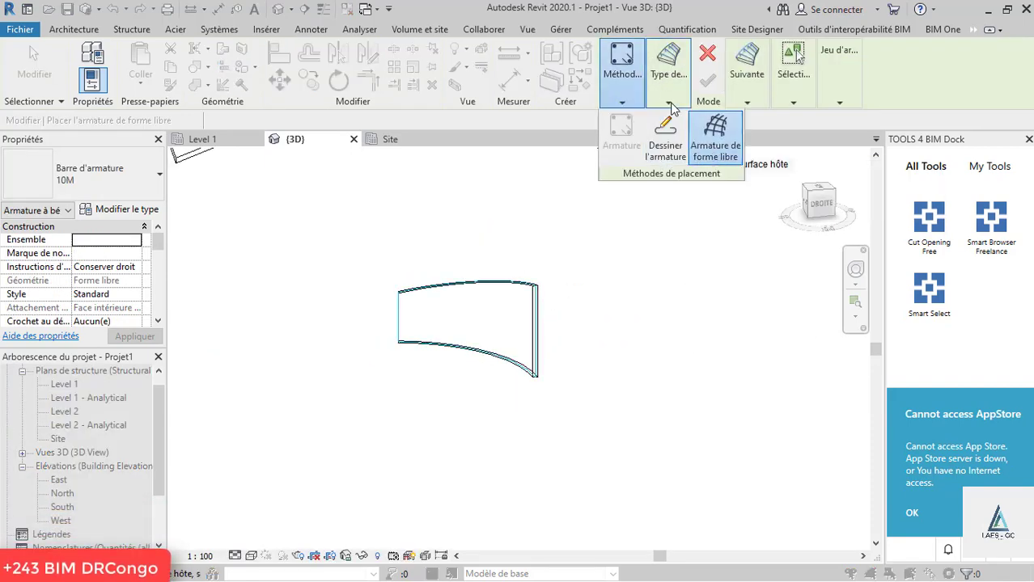
click(668, 102)
scroll(558, 380, up, 2)
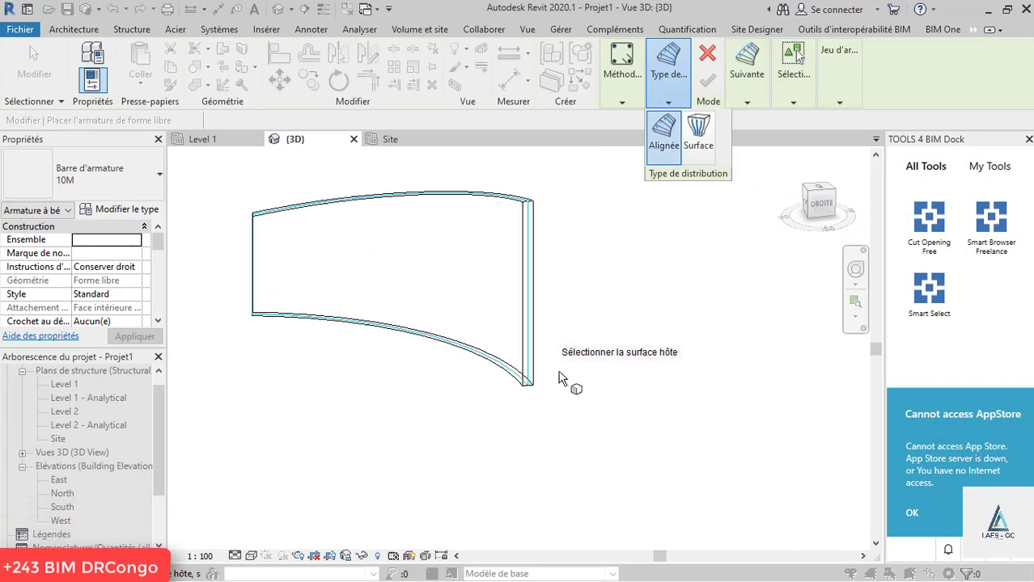
scroll(570, 384, up, 3)
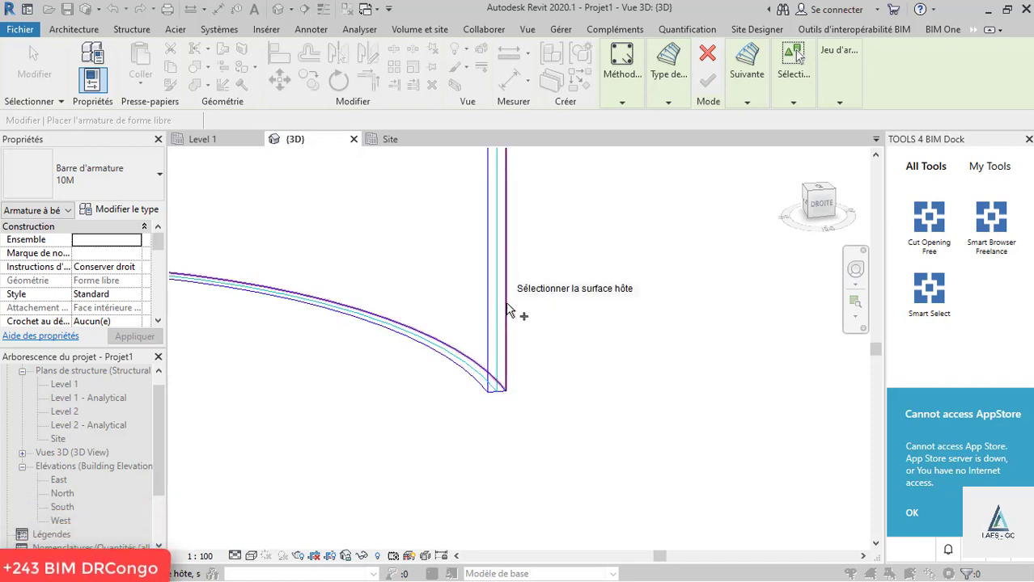
scroll(559, 339, down, 4)
- Pick the curved wall's edge as the 10M bar trajectory, then exit rebar placement
mouse_move(576, 335)
shift+middle_down()
mouse_move(507, 346)
mouse_move(490, 378)
shift+middle_up()
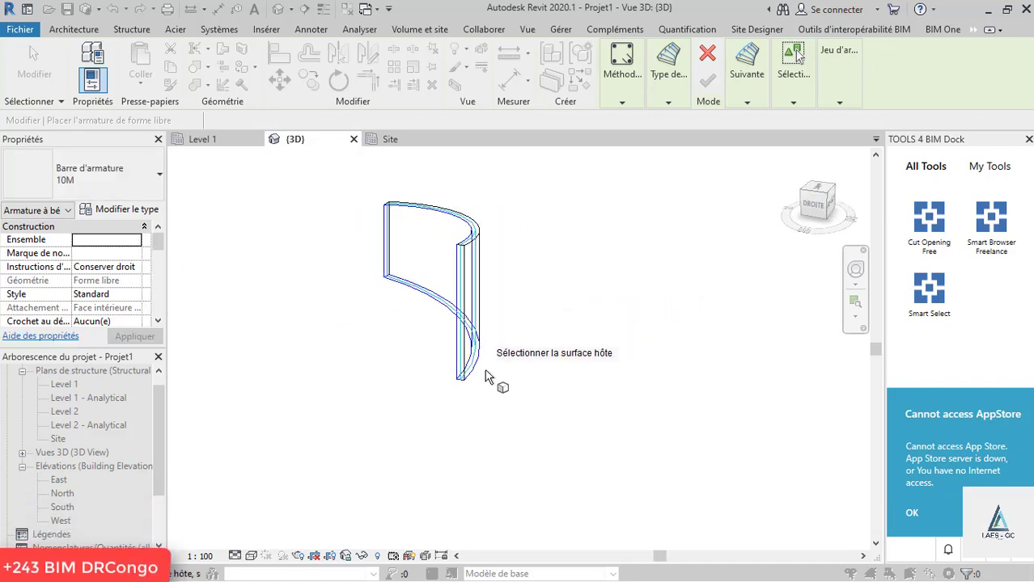
scroll(486, 376, up, 3)
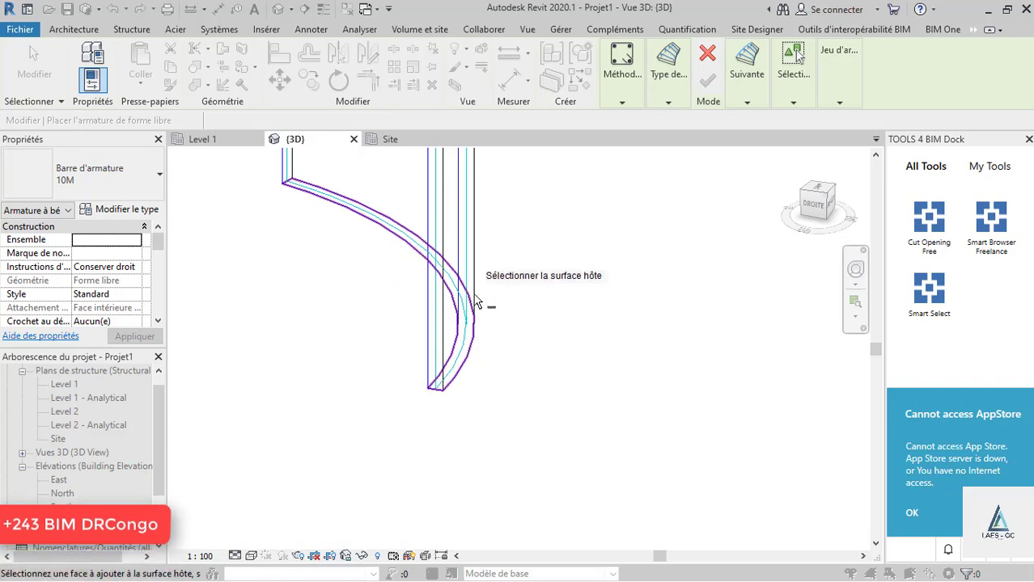
shift+middle_drag(465, 279, 492, 370)
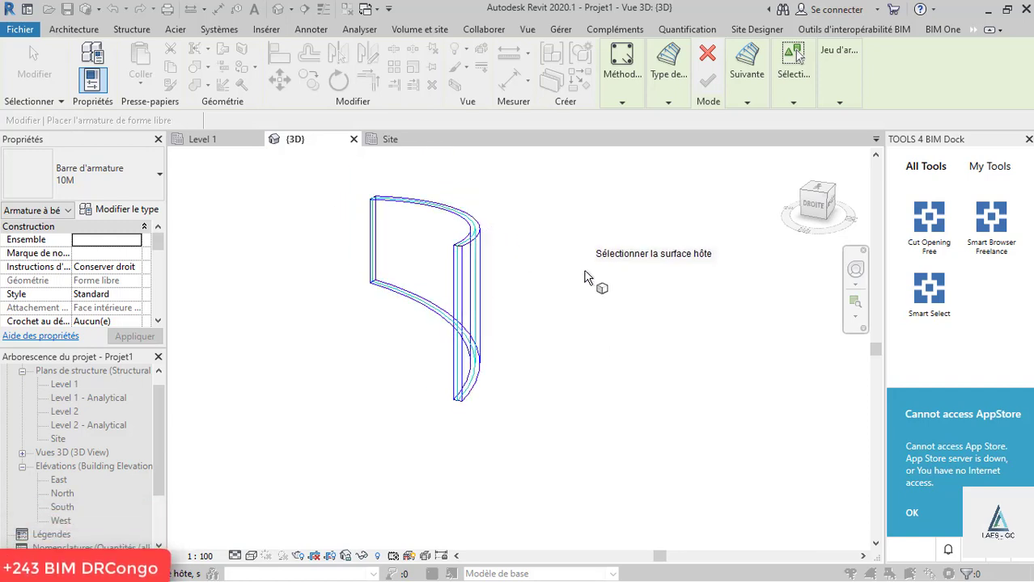
scroll(491, 429, up, 3)
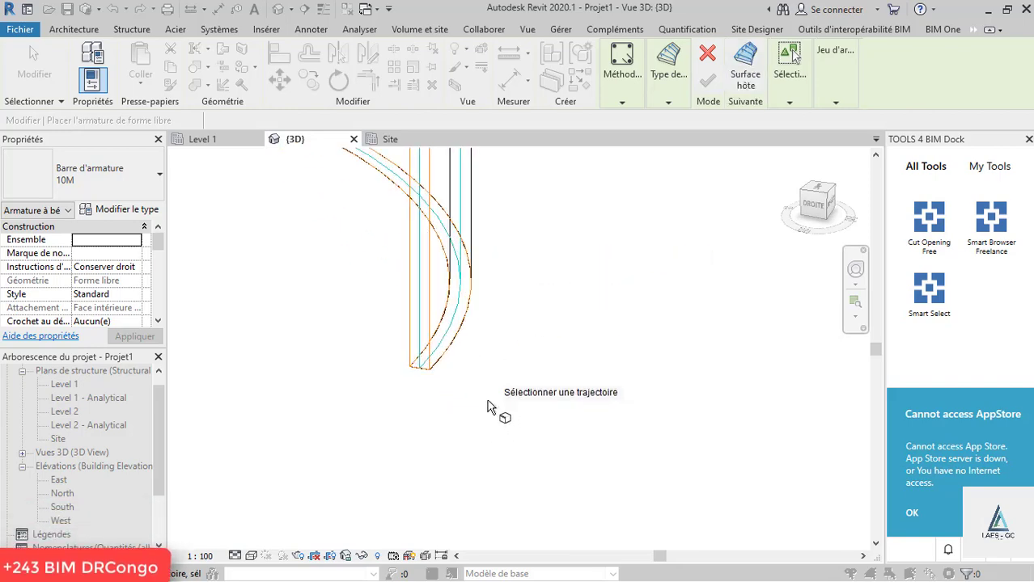
scroll(453, 453, down, 2)
scroll(486, 410, up, 2)
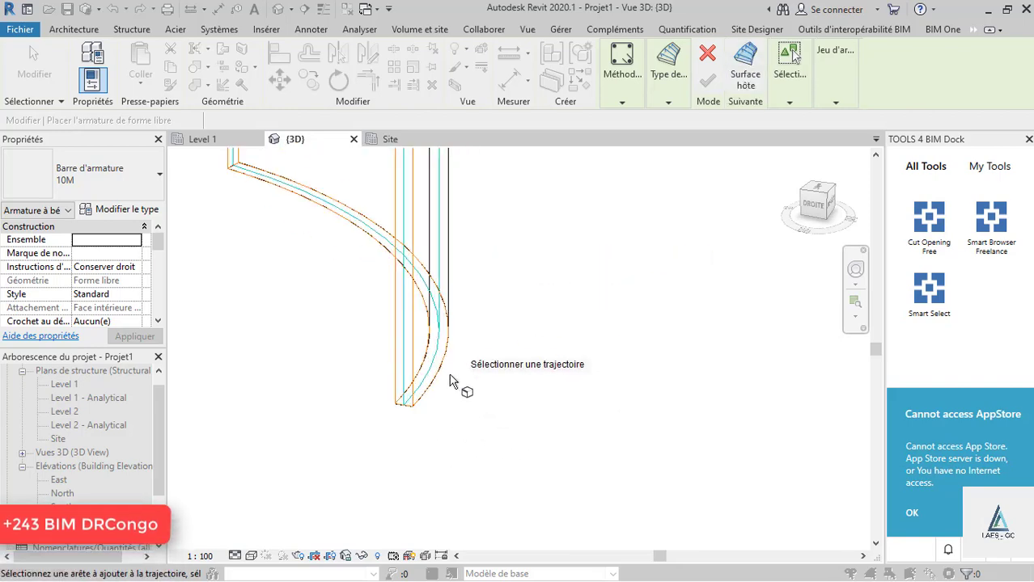
click(477, 427)
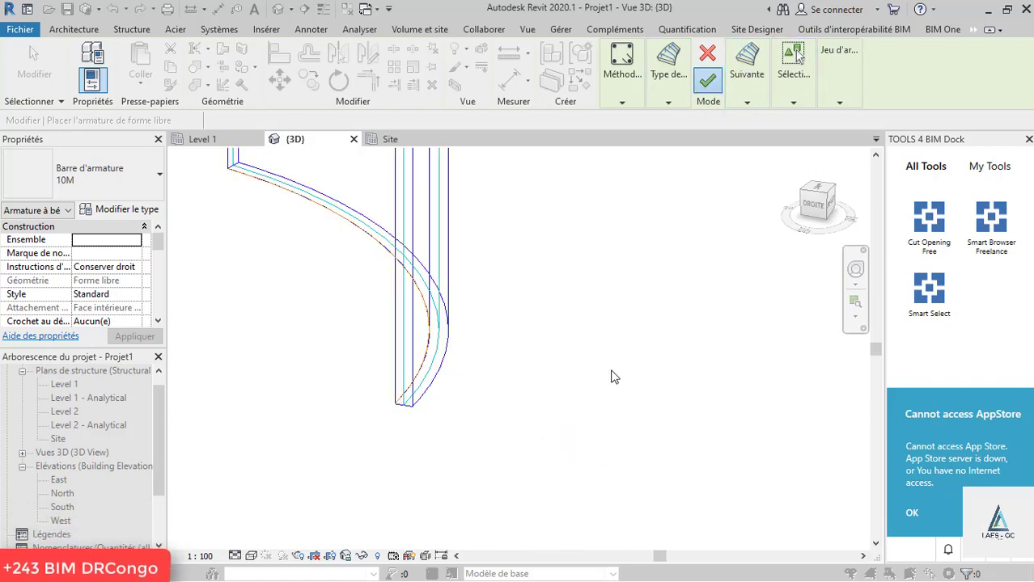
scroll(509, 360, down, 3)
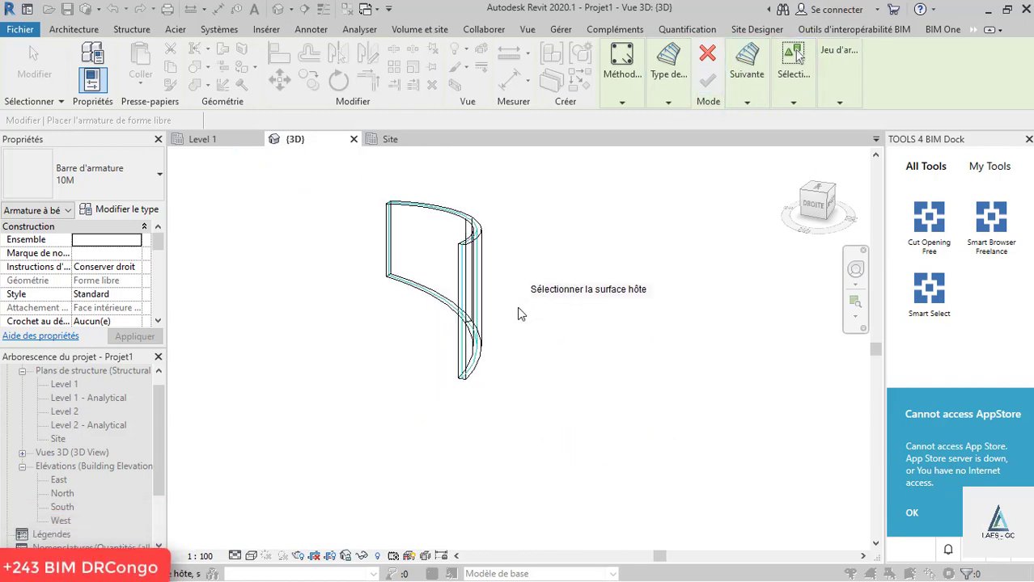
key(Escape)
shift+middle_drag(411, 307, 394, 276)
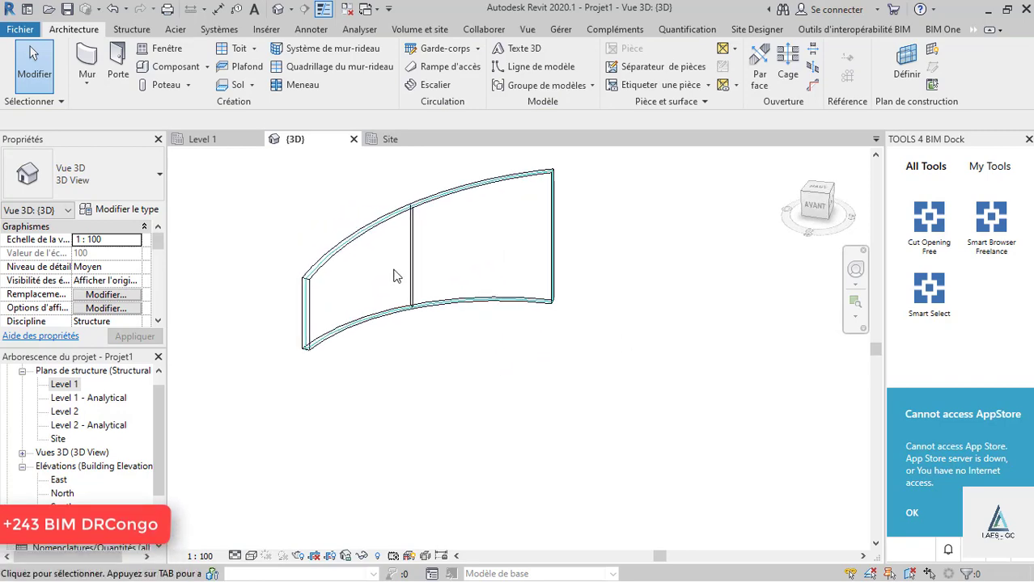
- Change the placed free-form rebar's bar size to 16M
scroll(394, 276, up, 5)
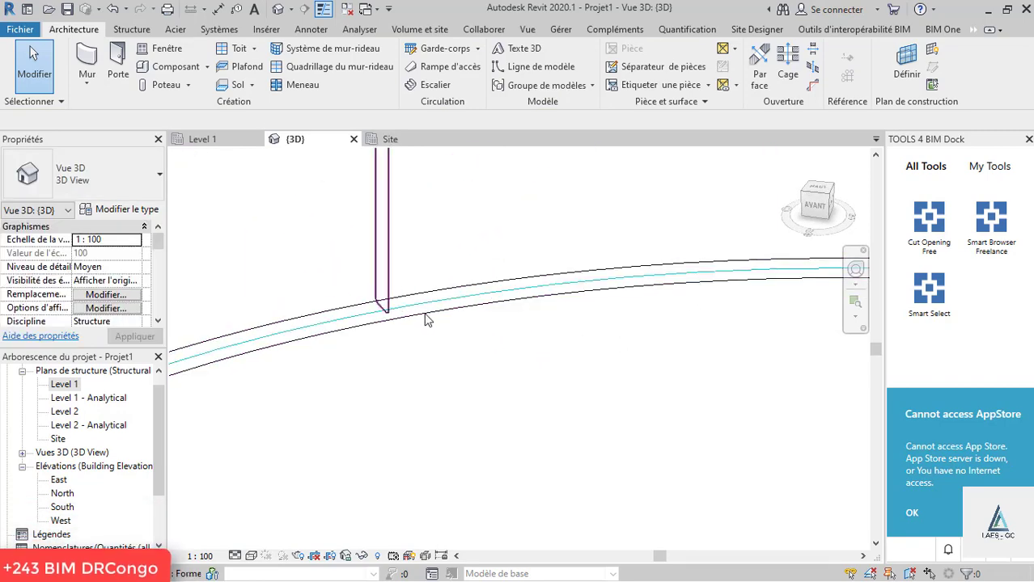
click(425, 317)
click(113, 194)
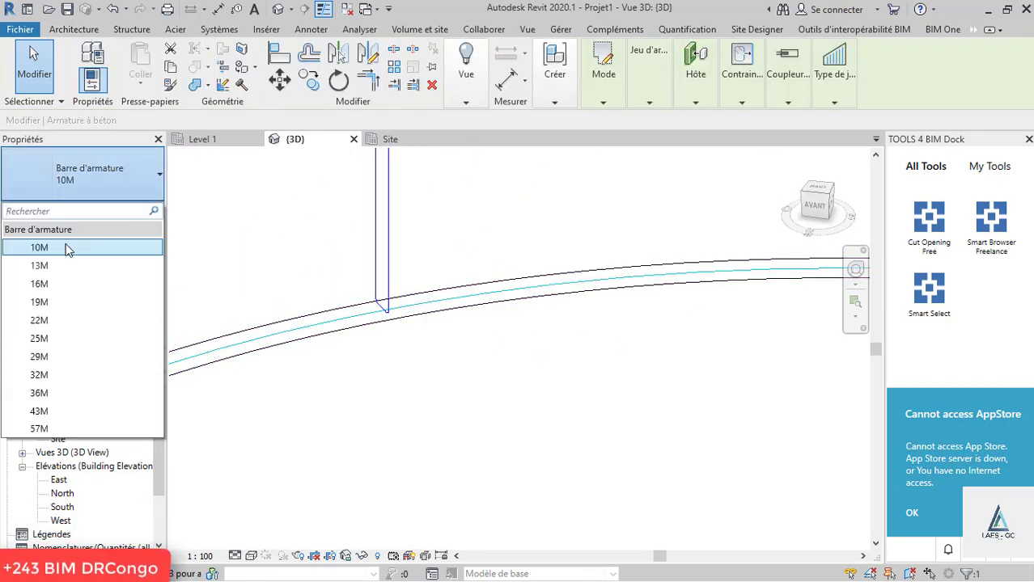
click(39, 284)
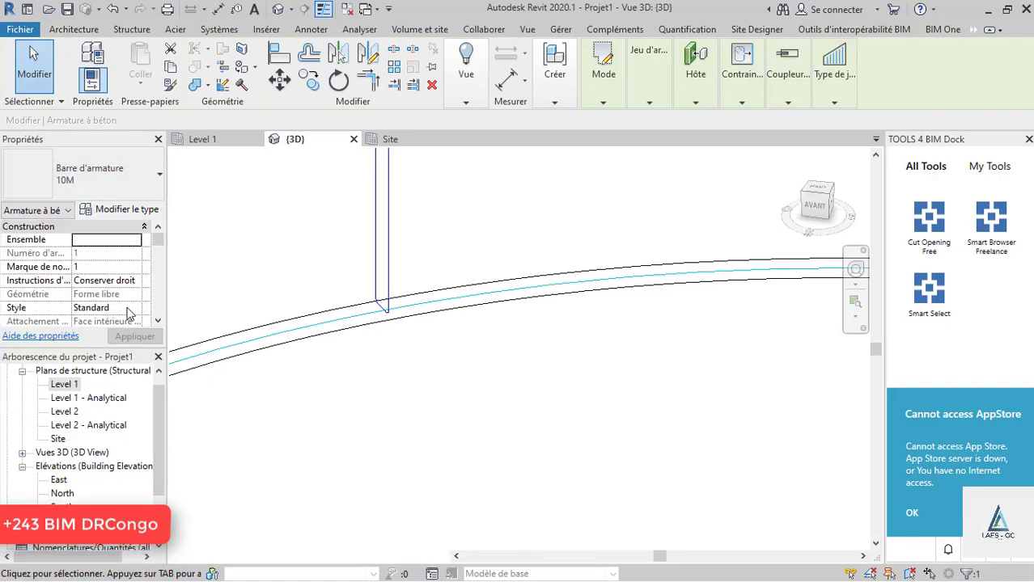
- Lay out the rebar set as Maximum Spacing at 200 mm and finish
scroll(449, 392, down, 5)
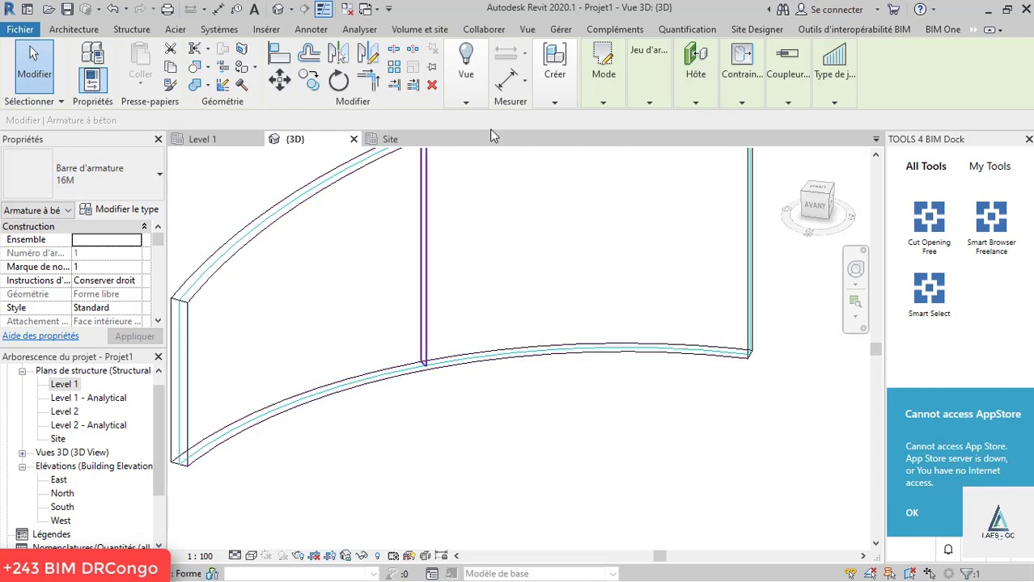
click(648, 85)
click(707, 123)
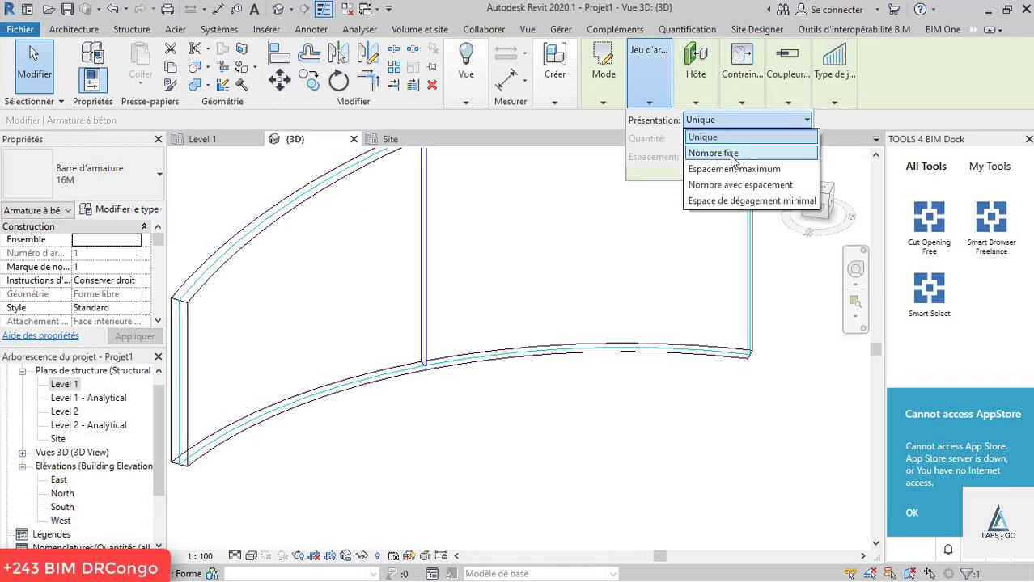
click(660, 229)
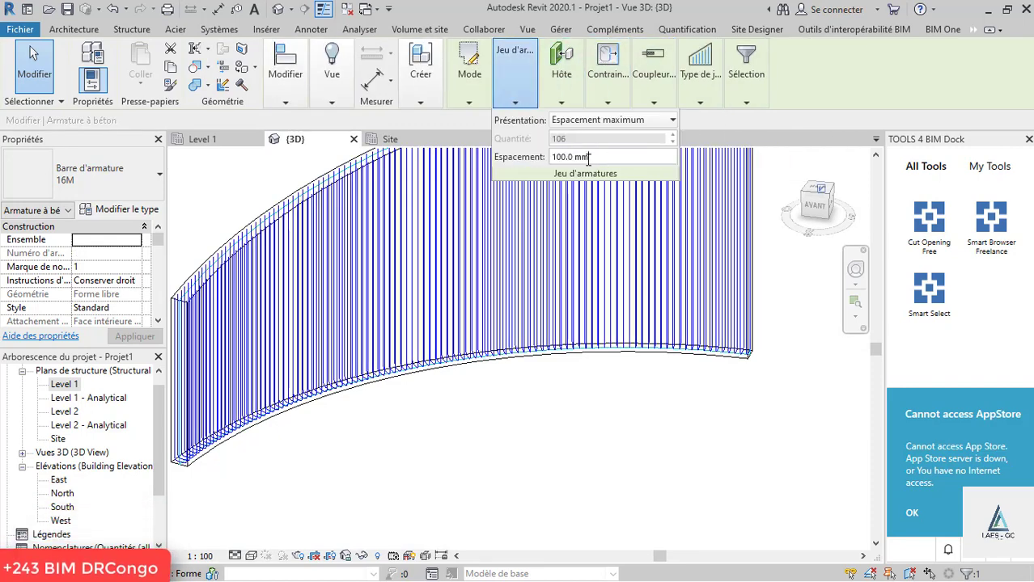
drag(589, 159, 547, 161)
text(200)
click(615, 465)
shift+middle_drag(635, 364, 567, 348)
- Select the 16M rebar set and scroll its Properties to View Visibility States
scroll(441, 382, up, 2)
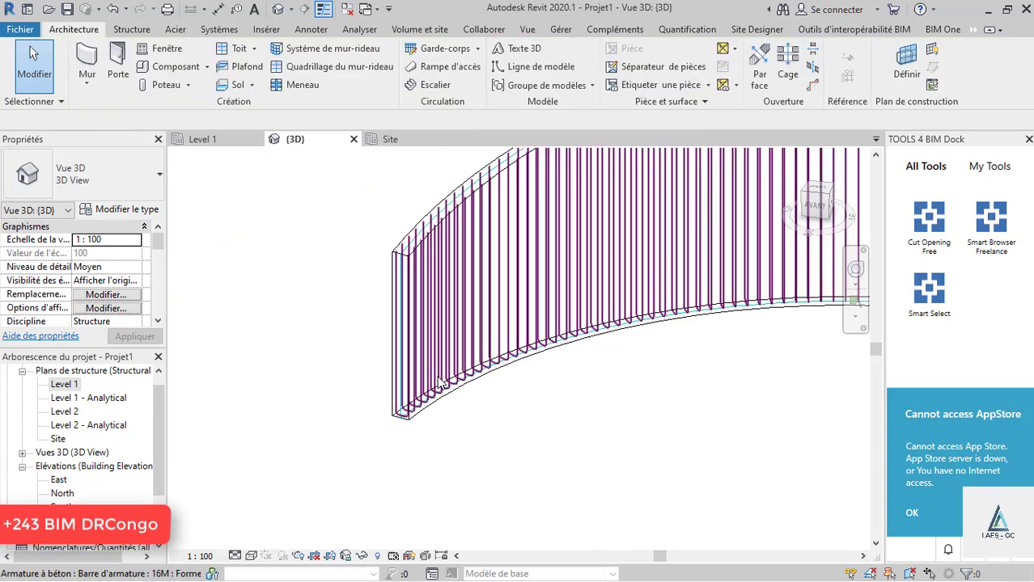
scroll(440, 382, up, 2)
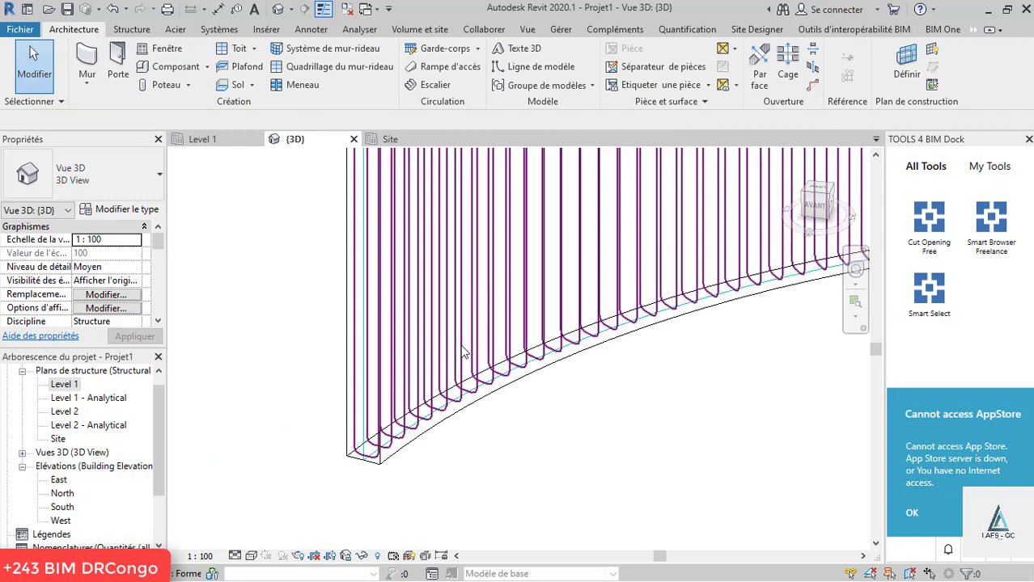
click(489, 420)
click(446, 437)
click(564, 340)
right_click(564, 339)
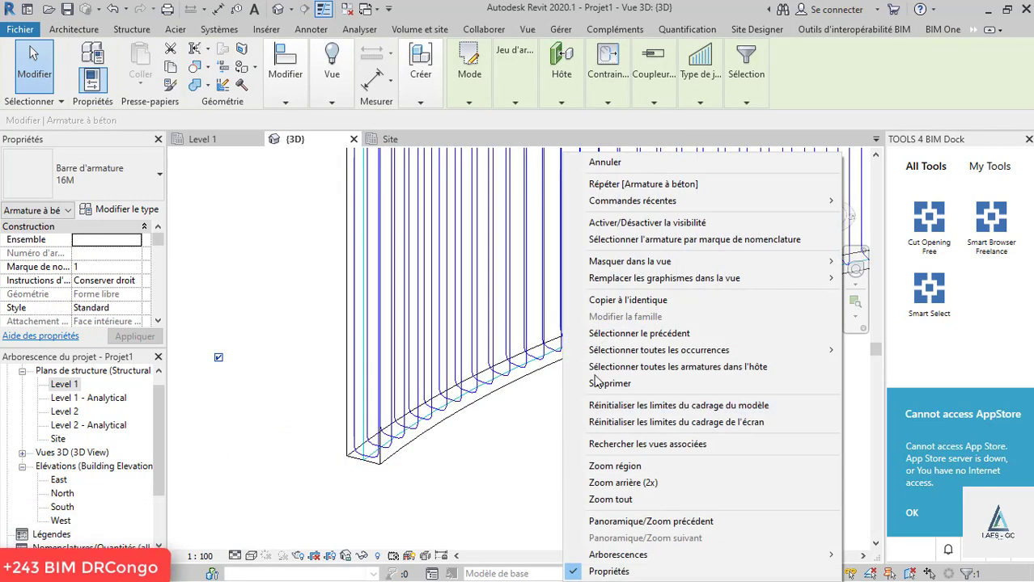
click(111, 261)
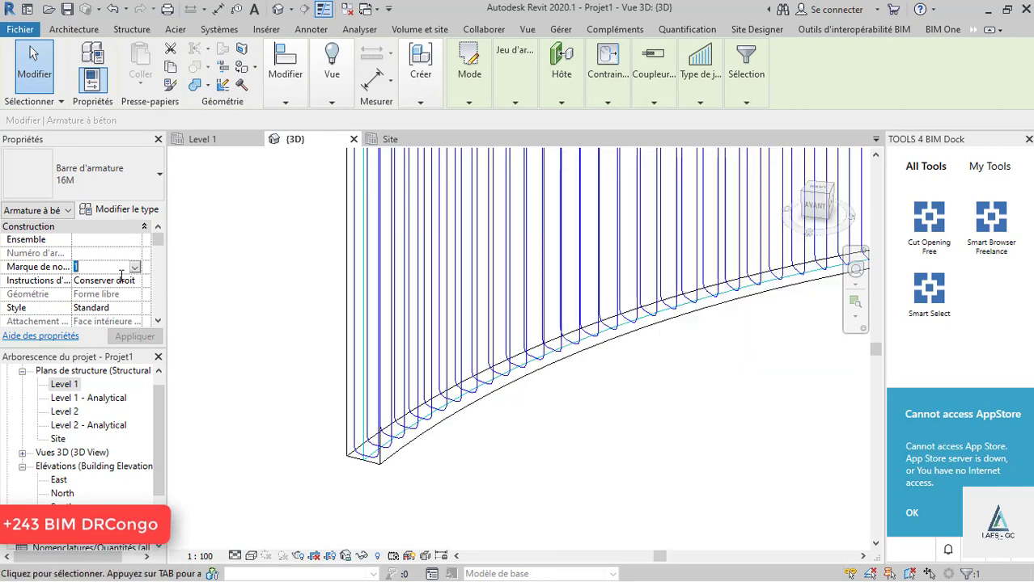
scroll(122, 279, down, 3)
scroll(120, 322, down, 2)
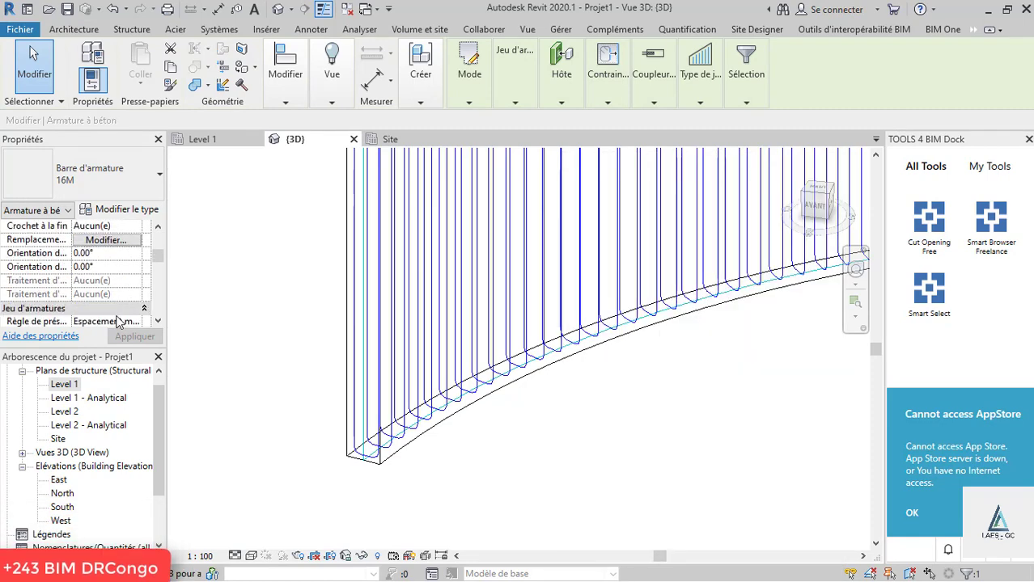
scroll(119, 317, down, 2)
scroll(117, 311, down, 2)
- Tick View unobstructed and View as solid for {3D} in View Visibility States, then confirm
click(112, 295)
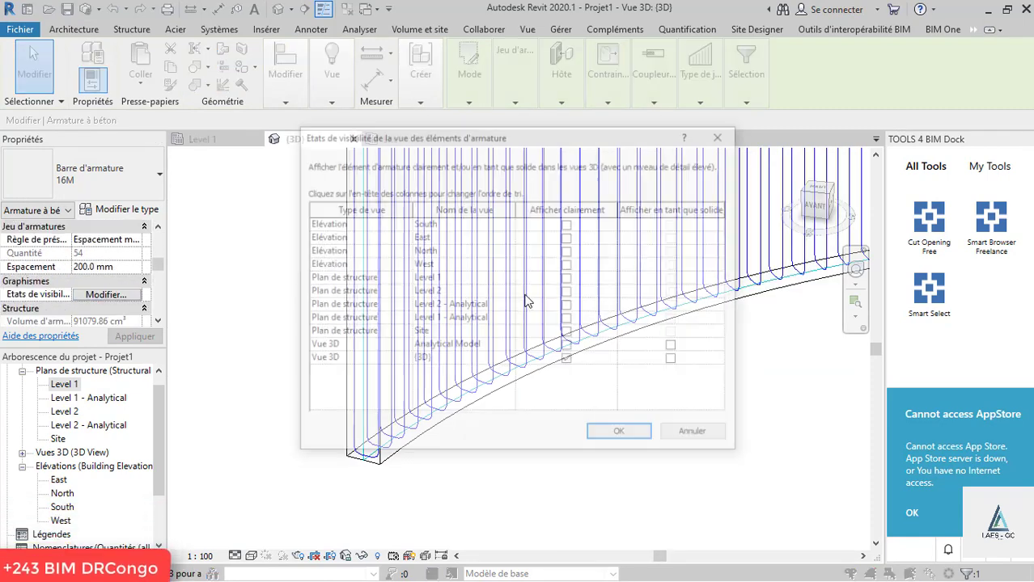
click(568, 361)
click(567, 347)
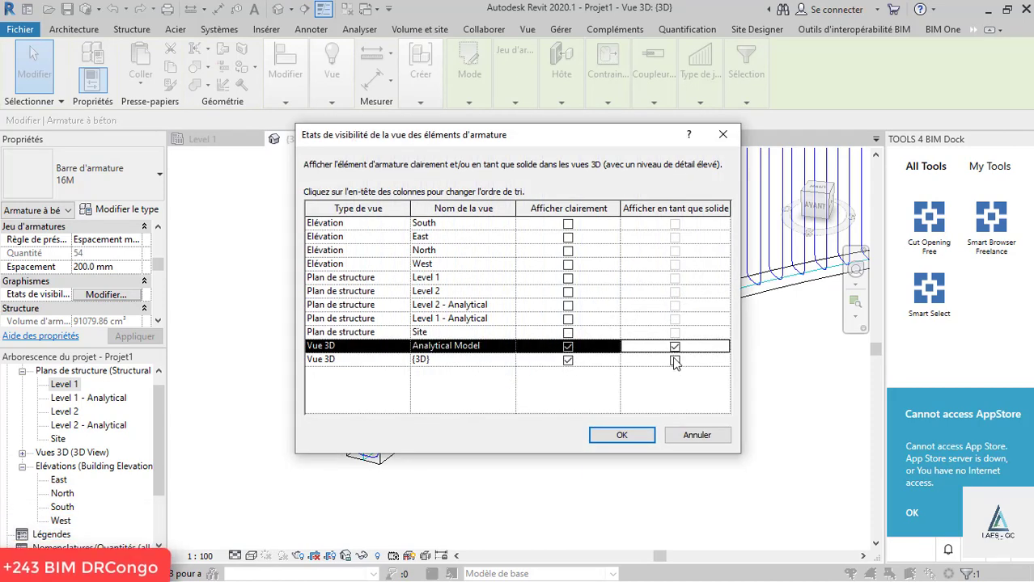
click(674, 361)
click(621, 435)
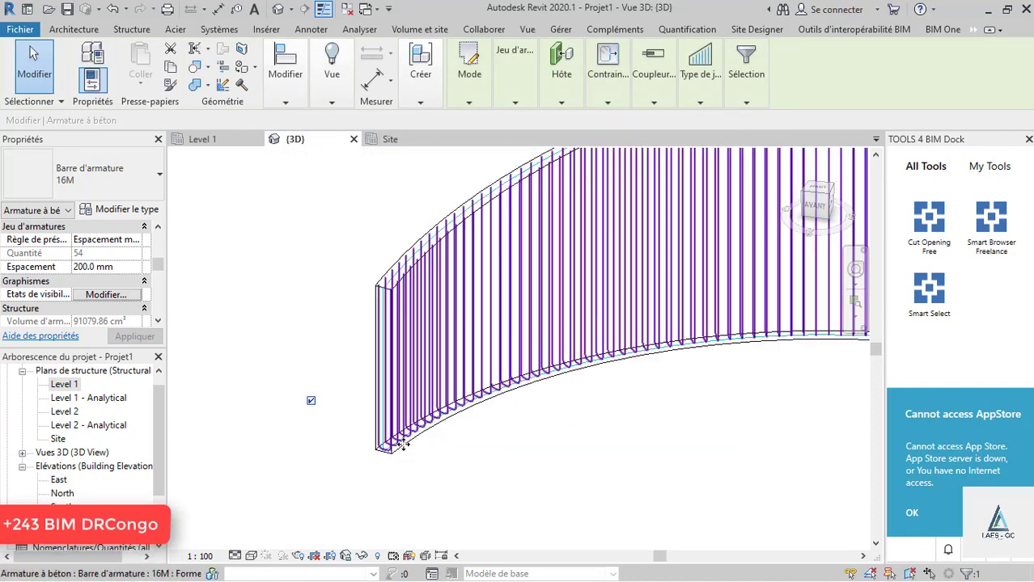
scroll(634, 344, up, 2)
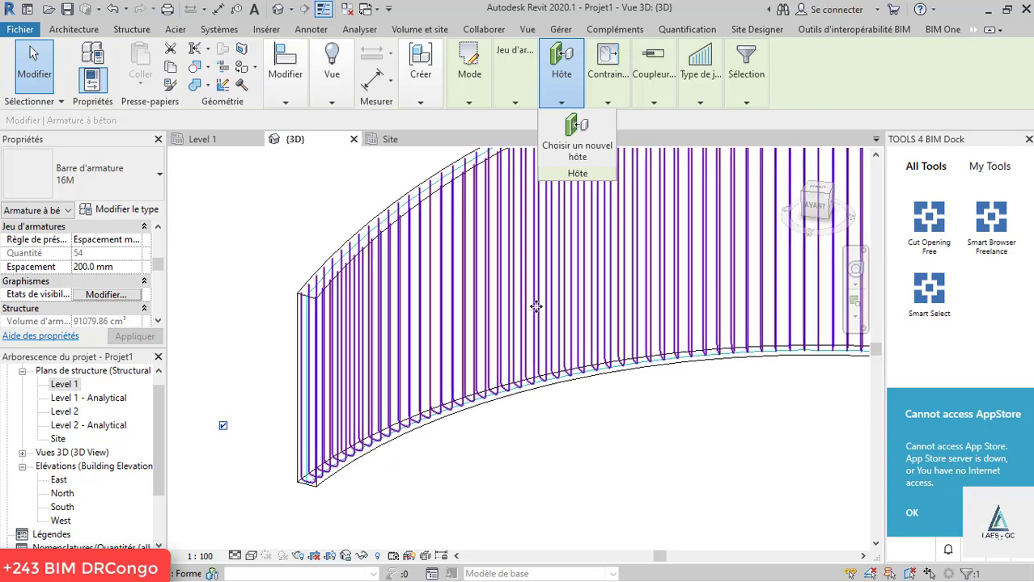
- Override the rebar set's graphics by element with a Solid fill surface pattern in Magenta
right_click(651, 444)
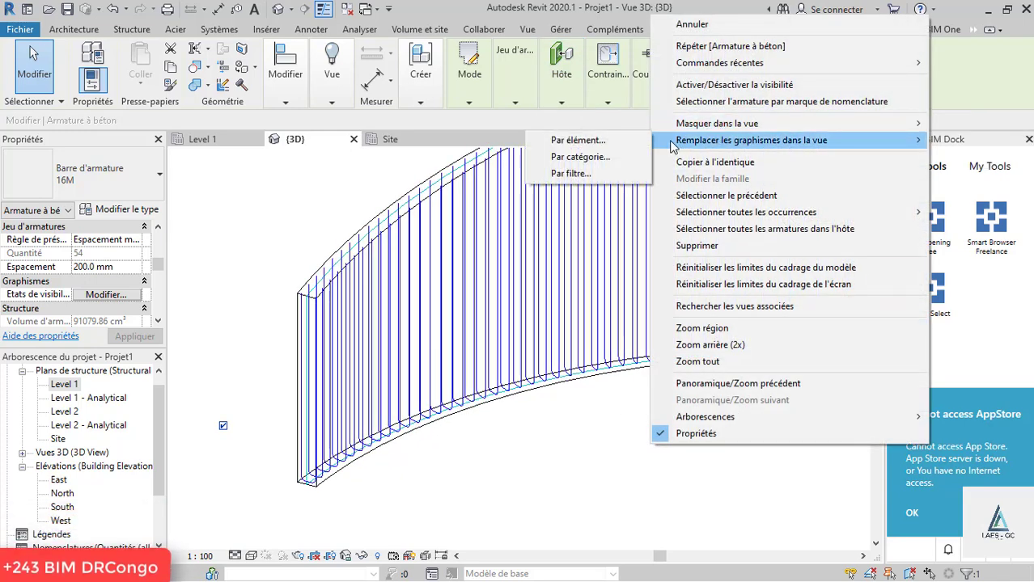
click(574, 140)
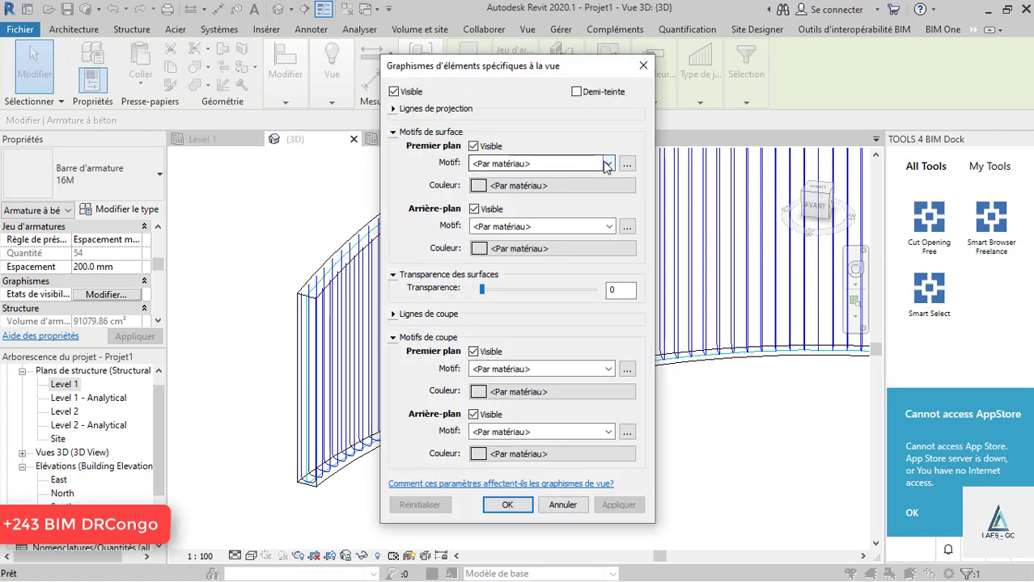
click(609, 164)
click(489, 186)
click(488, 187)
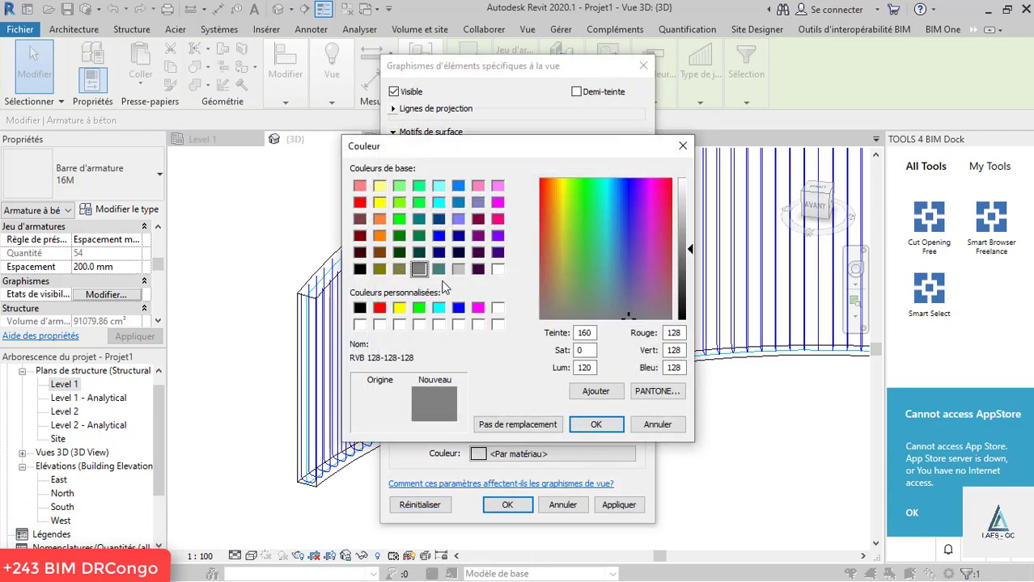
click(595, 424)
click(619, 505)
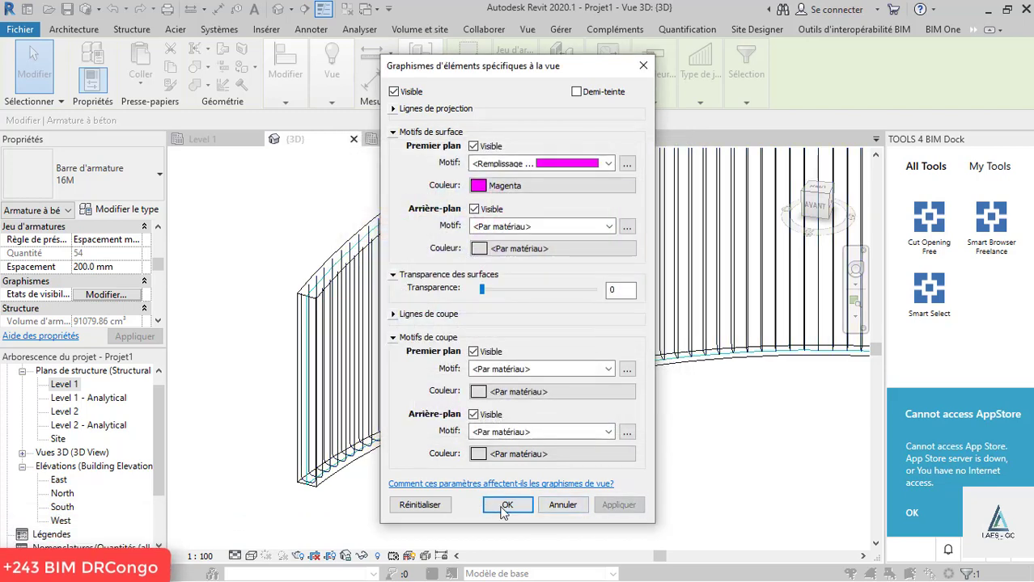
click(502, 507)
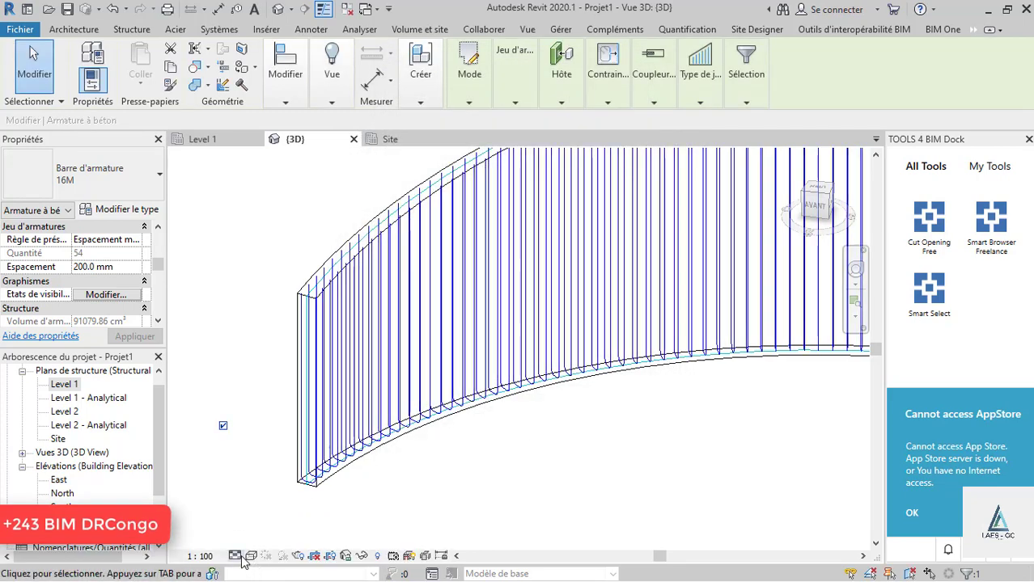
click(237, 555)
- Clear the selection and zoom in to inspect the magenta rebar set
click(406, 485)
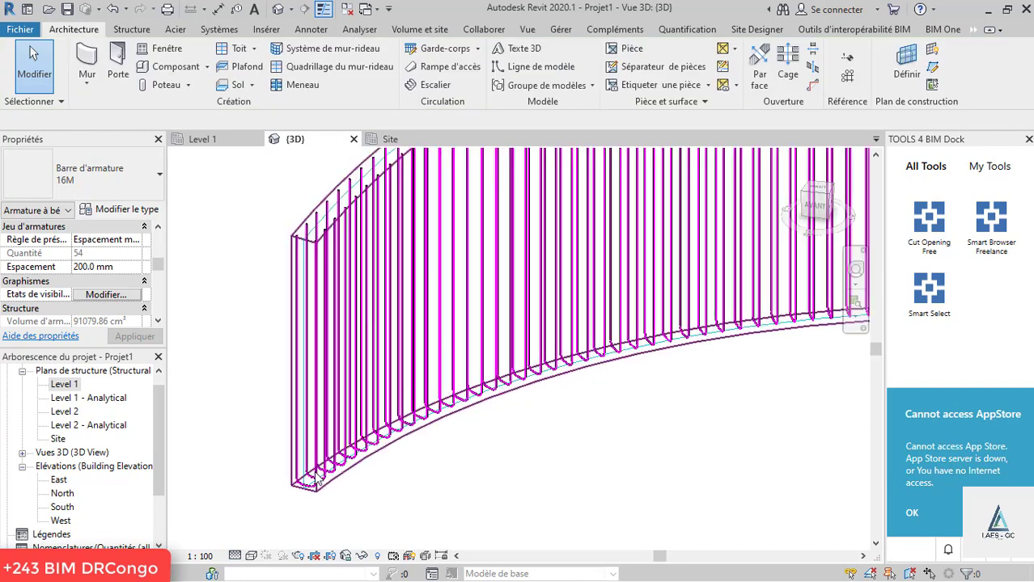
scroll(348, 482, up, 3)
scroll(335, 479, down, 3)
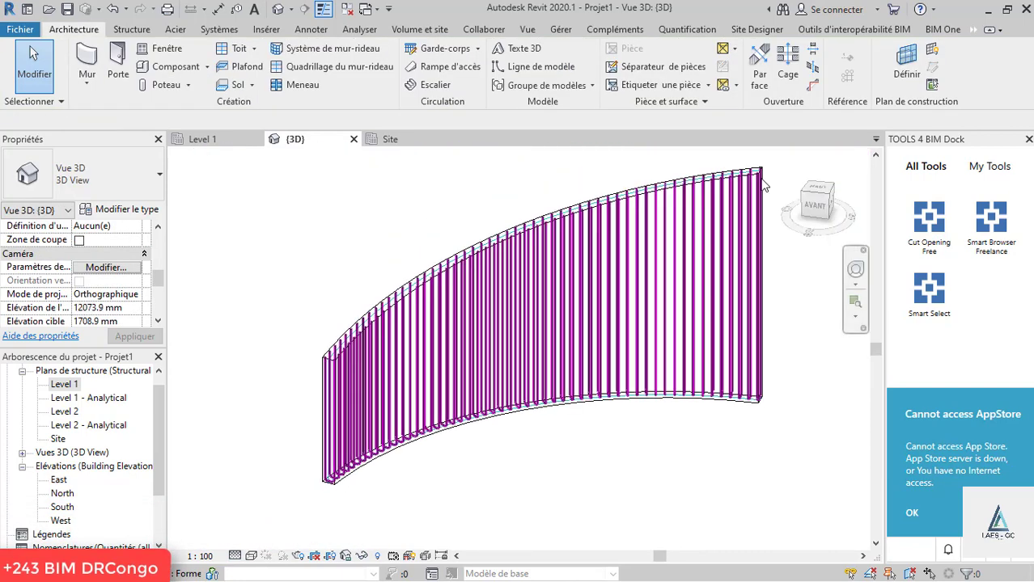
scroll(765, 169, up, 3)
scroll(761, 174, up, 2)
scroll(733, 178, down, 4)
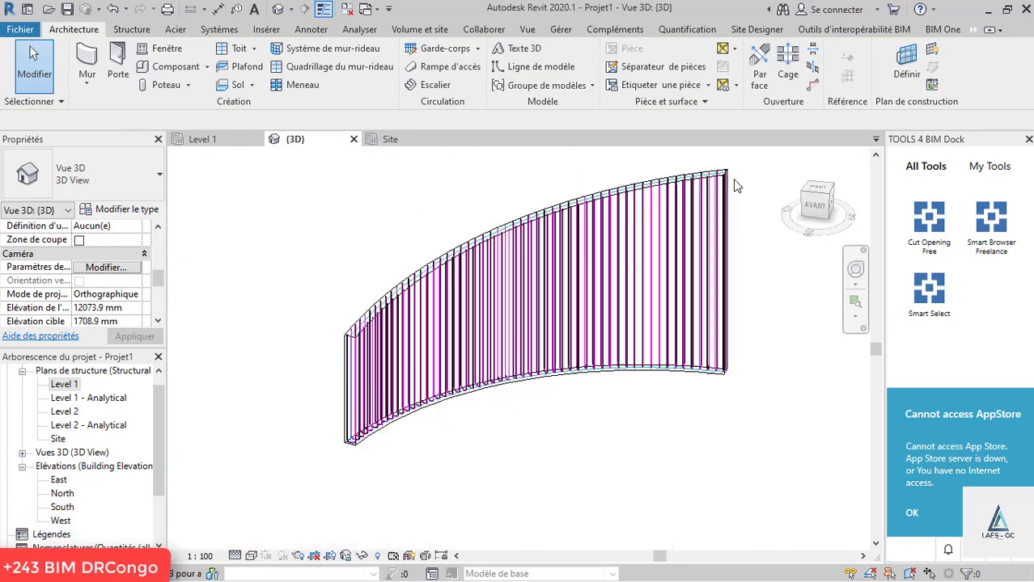
scroll(483, 367, up, 3)
scroll(483, 367, up, 2)
scroll(453, 370, up, 2)
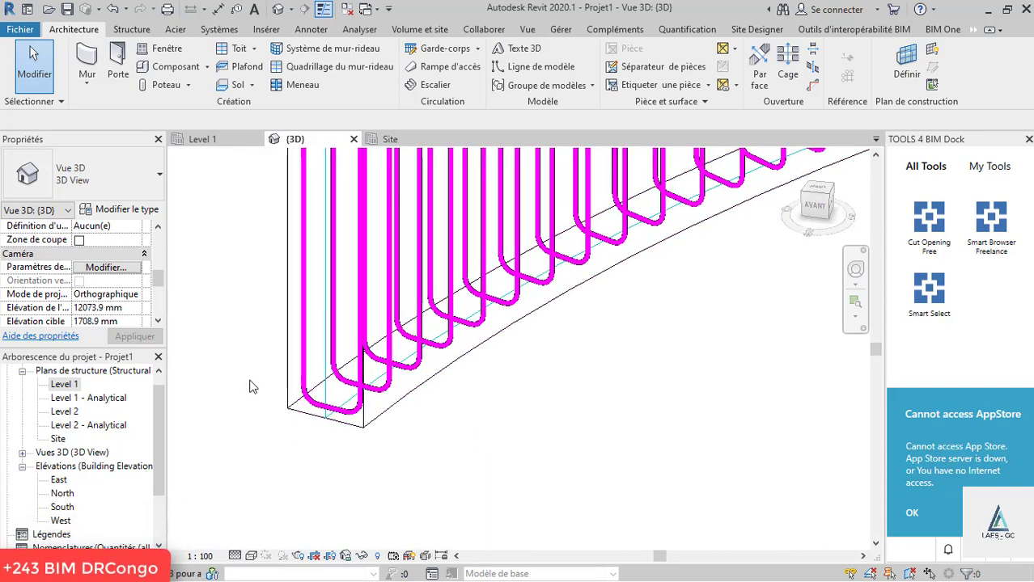
- Set the 3D Visual Style to Wireframe, check detail level and scale, and select the curved wall
click(251, 556)
click(333, 461)
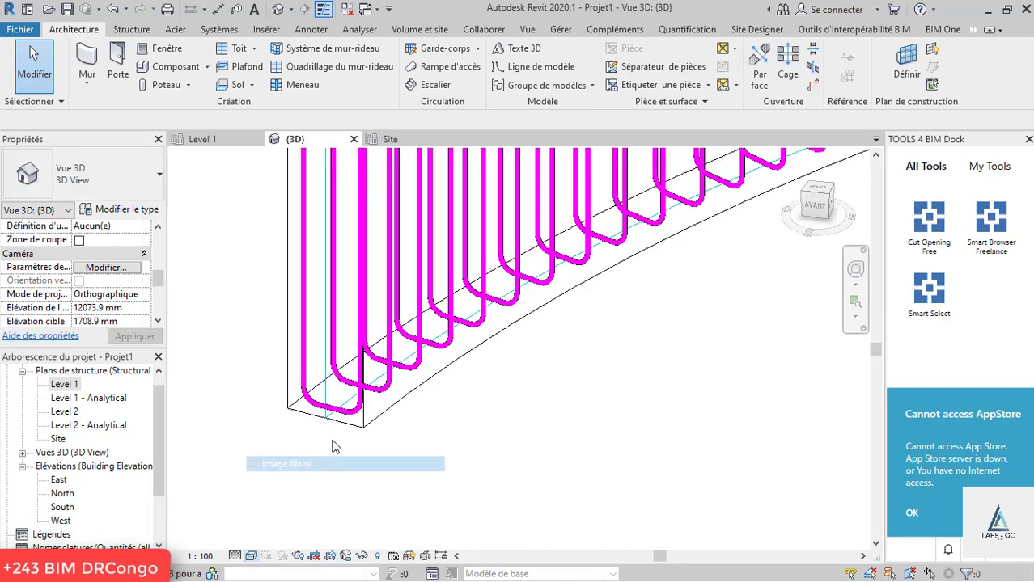
click(235, 557)
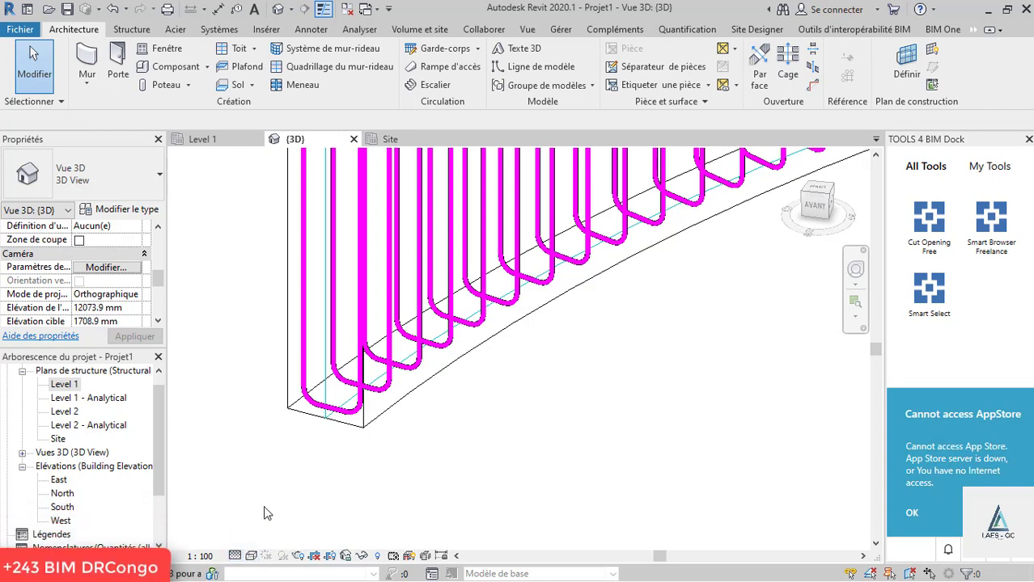
click(201, 557)
click(235, 557)
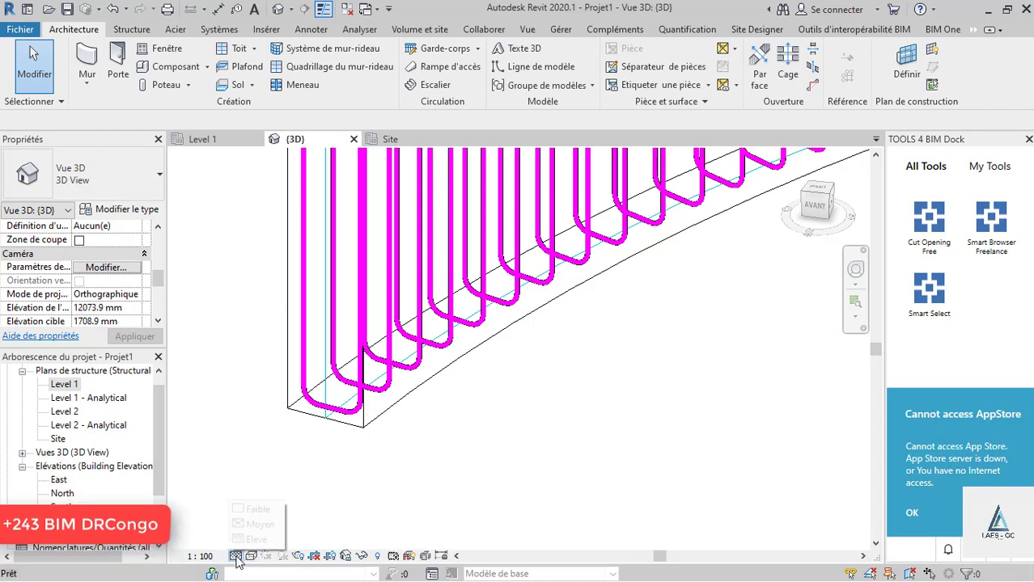
click(234, 557)
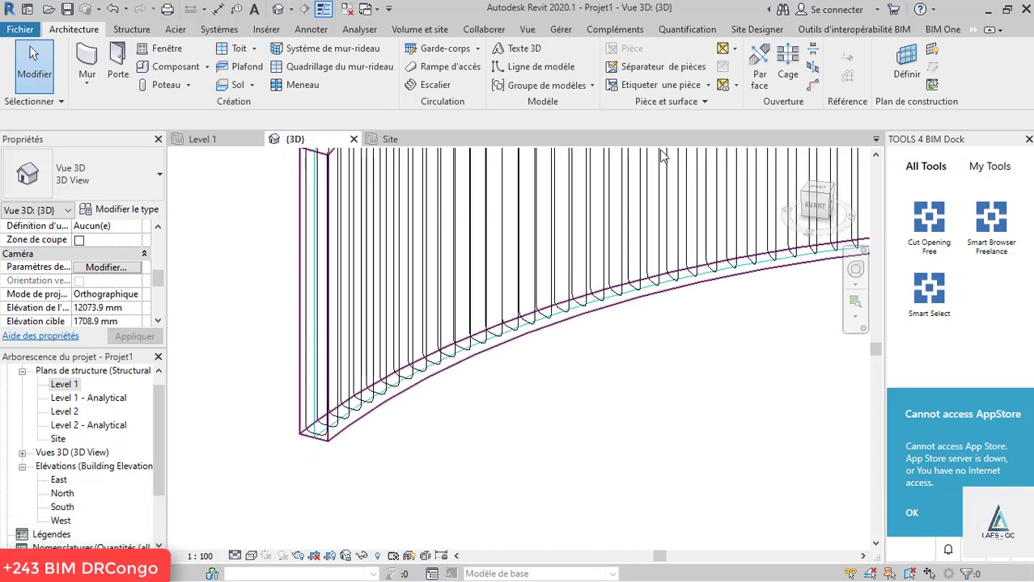
click(662, 156)
- Start a new free-form rebar on the wall with Type de distribution set to Surface
click(977, 59)
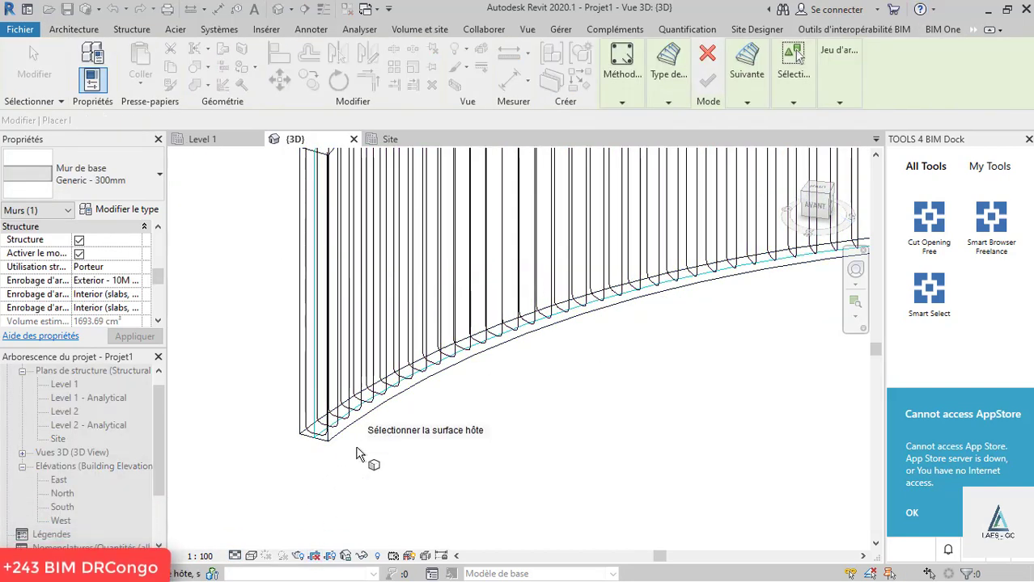
shift+middle_drag(356, 455, 375, 497)
shift+middle_drag(445, 517, 369, 503)
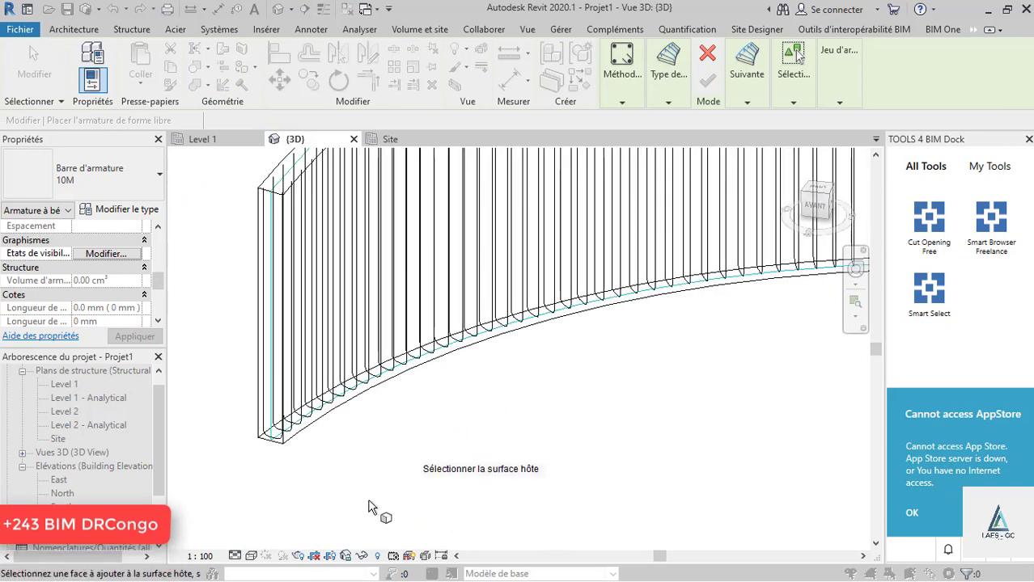
click(668, 103)
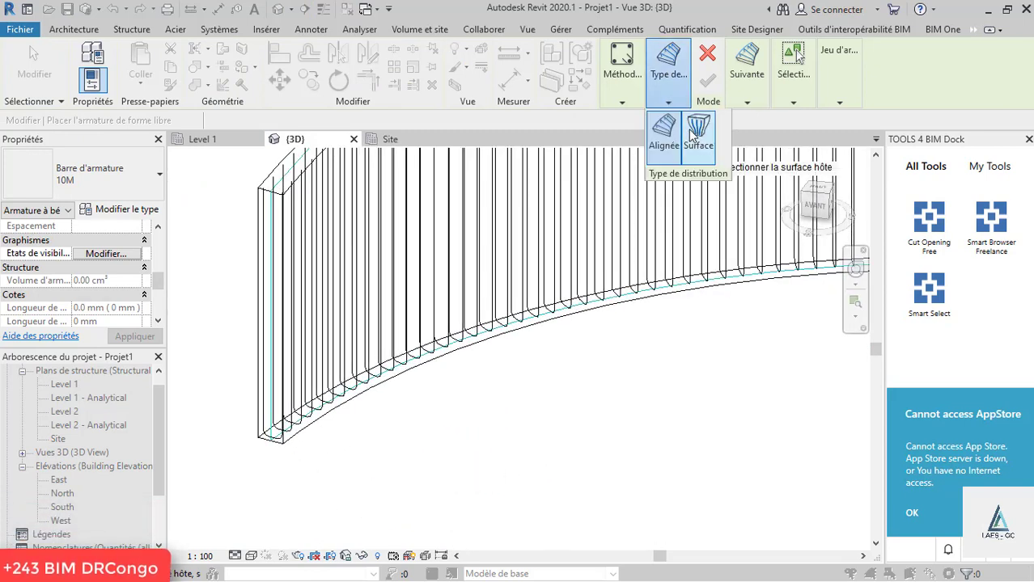
click(699, 125)
shift+middle_drag(526, 450, 521, 459)
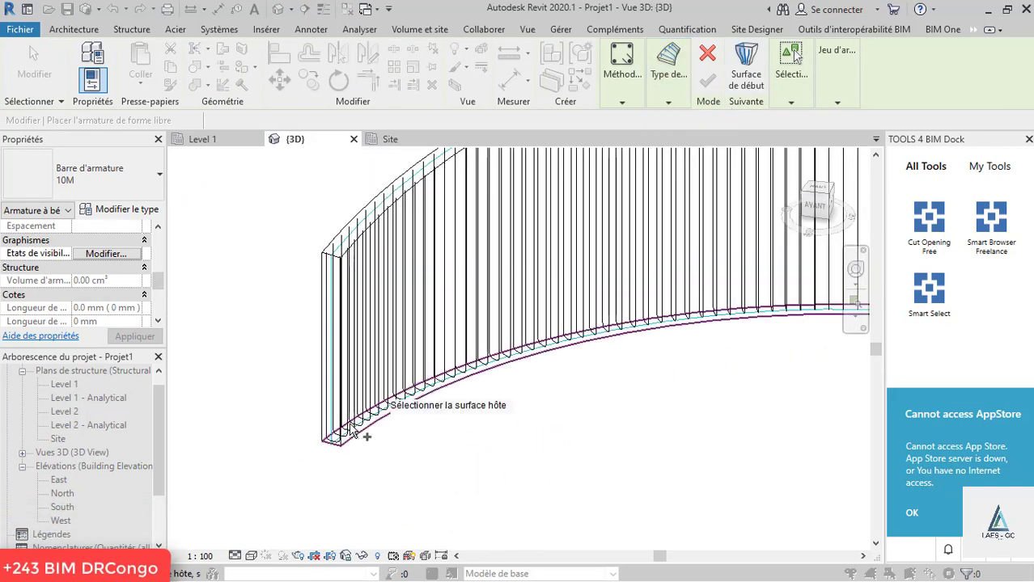
scroll(308, 453, up, 4)
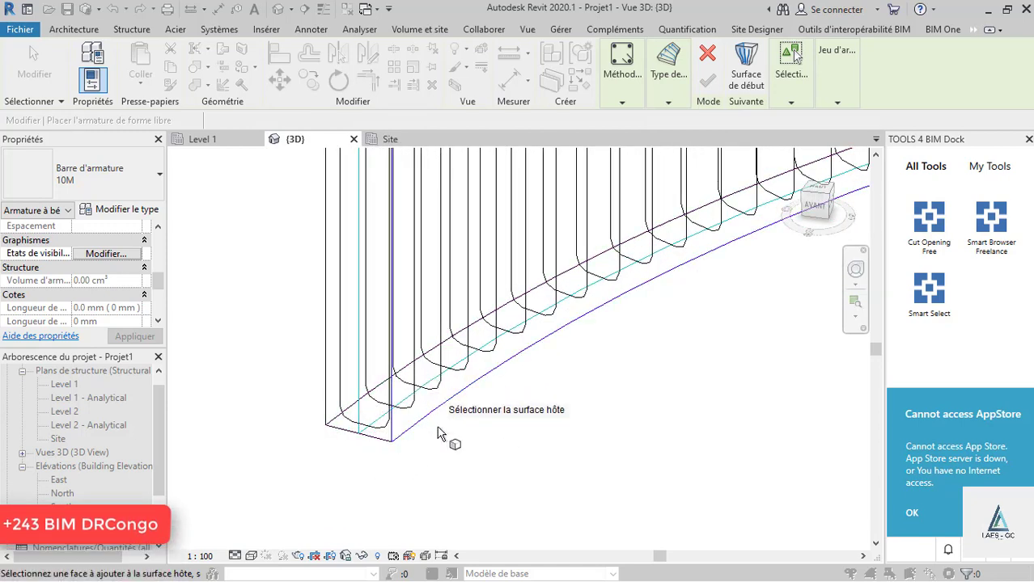
scroll(380, 476, down, 3)
scroll(382, 476, up, 1)
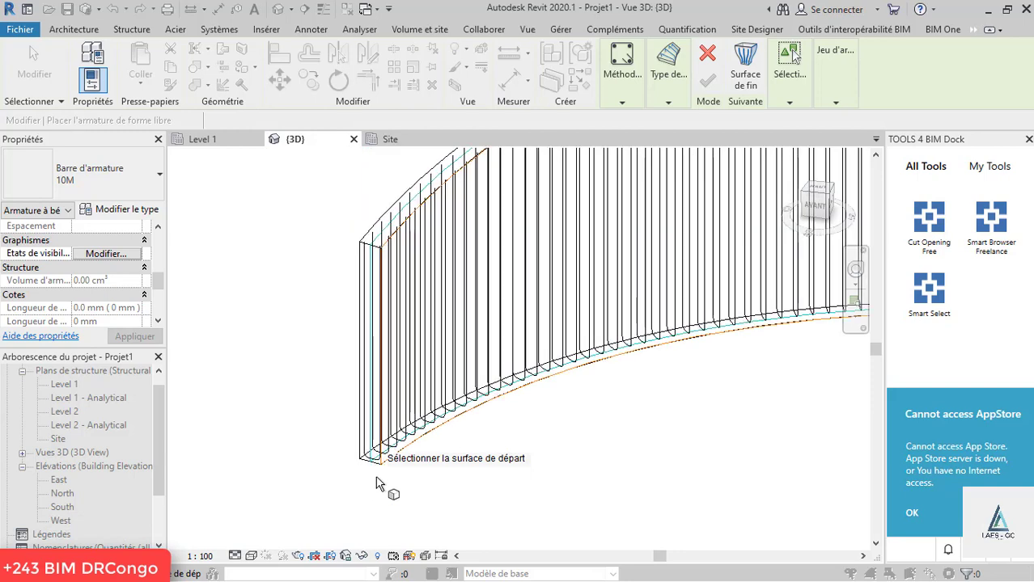
- Pick the wall's bottom face as host and its left end face as start surface
click(377, 461)
scroll(372, 465, up, 1)
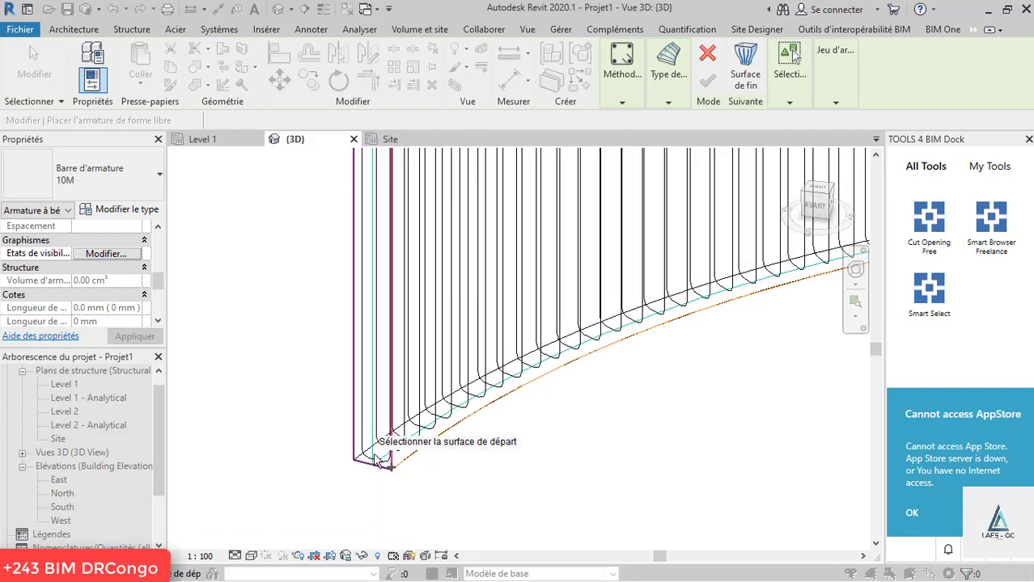
click(378, 454)
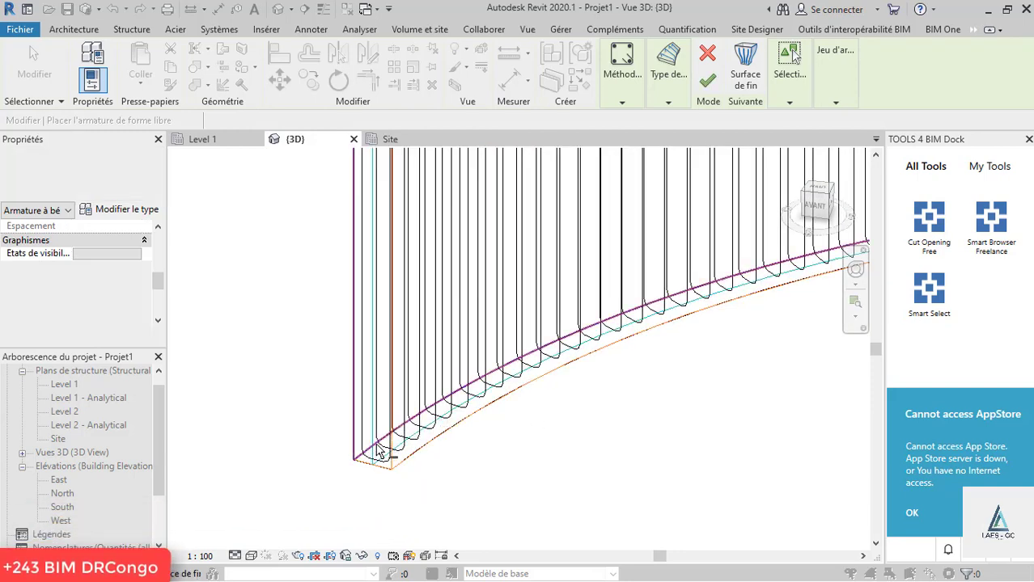
scroll(378, 469, down, 3)
scroll(431, 267, up, 3)
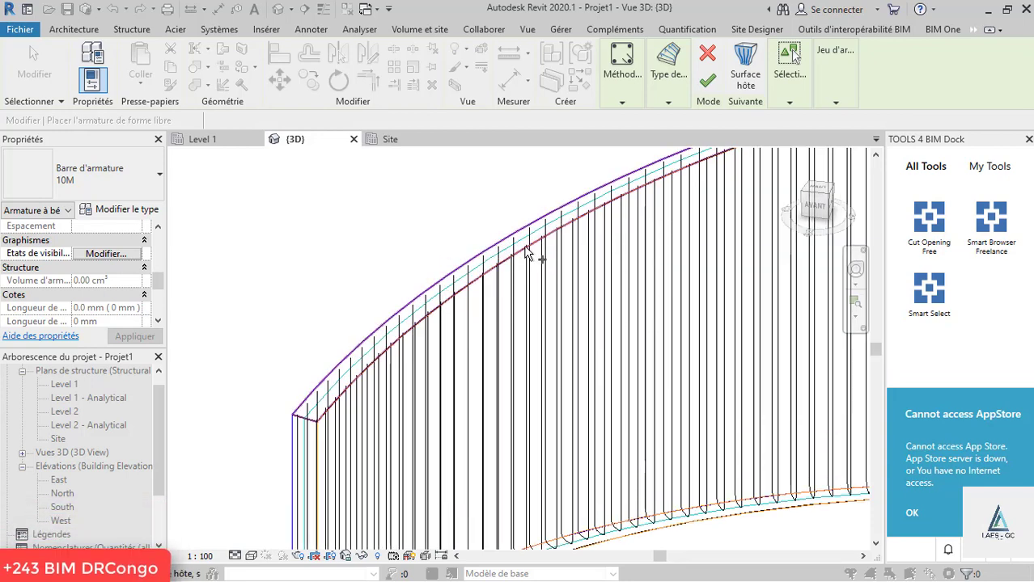
scroll(369, 259, down, 2)
click(668, 77)
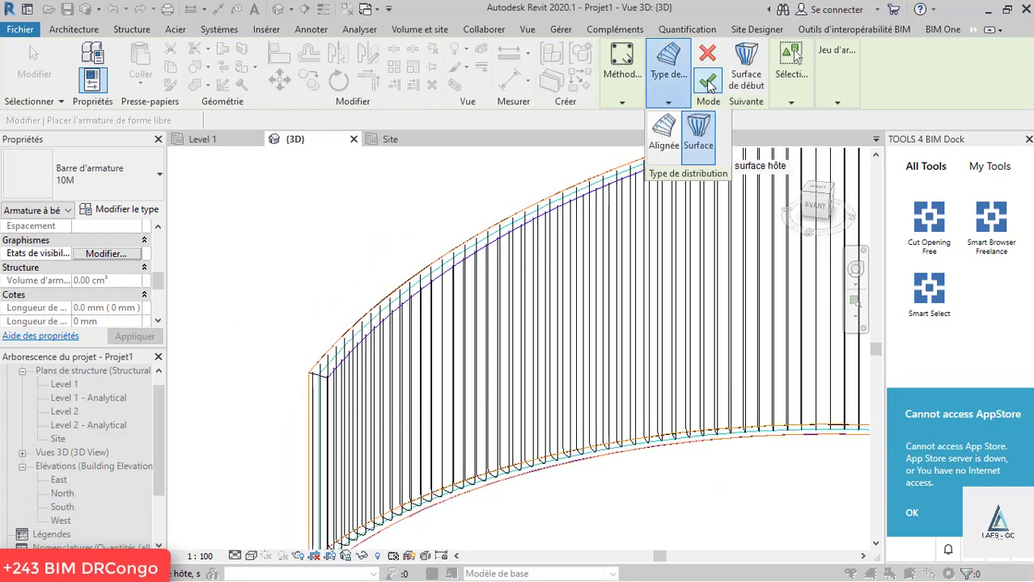
click(686, 134)
scroll(503, 270, down, 2)
scroll(566, 408, up, 3)
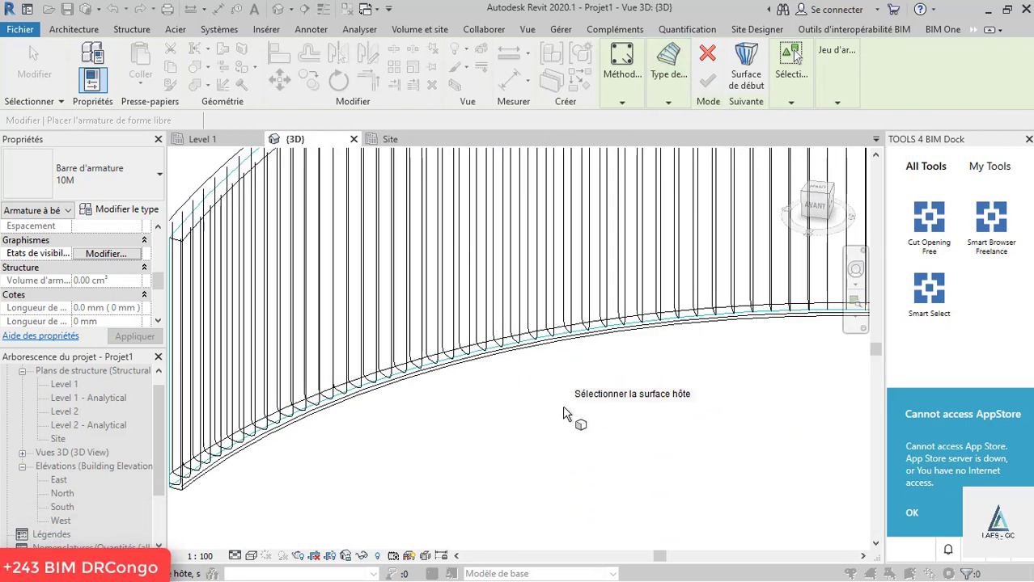
scroll(535, 365, up, 1)
- Set Présentation to Espacement maximum, then delete the rebar after the surface-intersection error
key(Escape)
scroll(511, 314, up, 1)
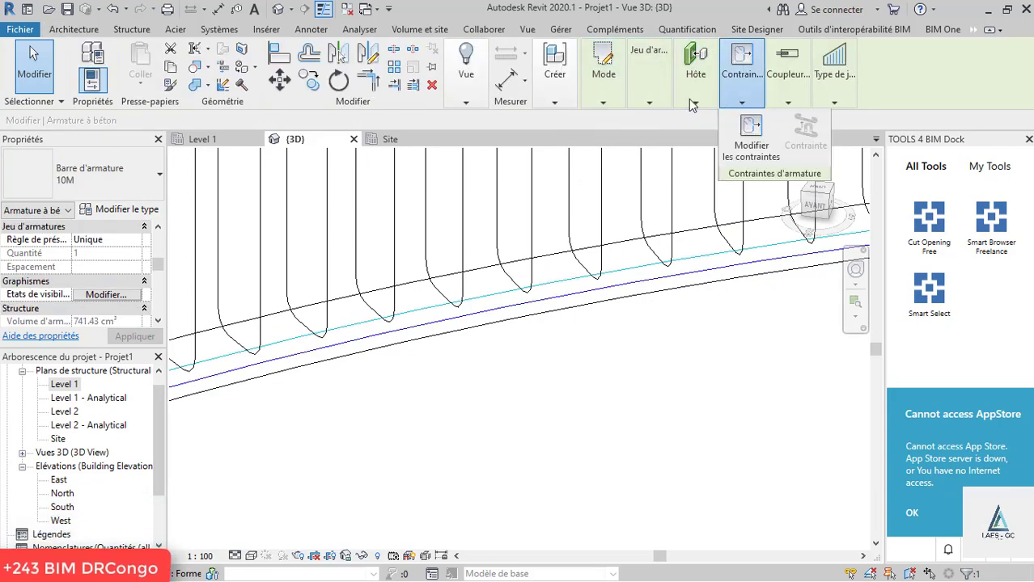
click(710, 123)
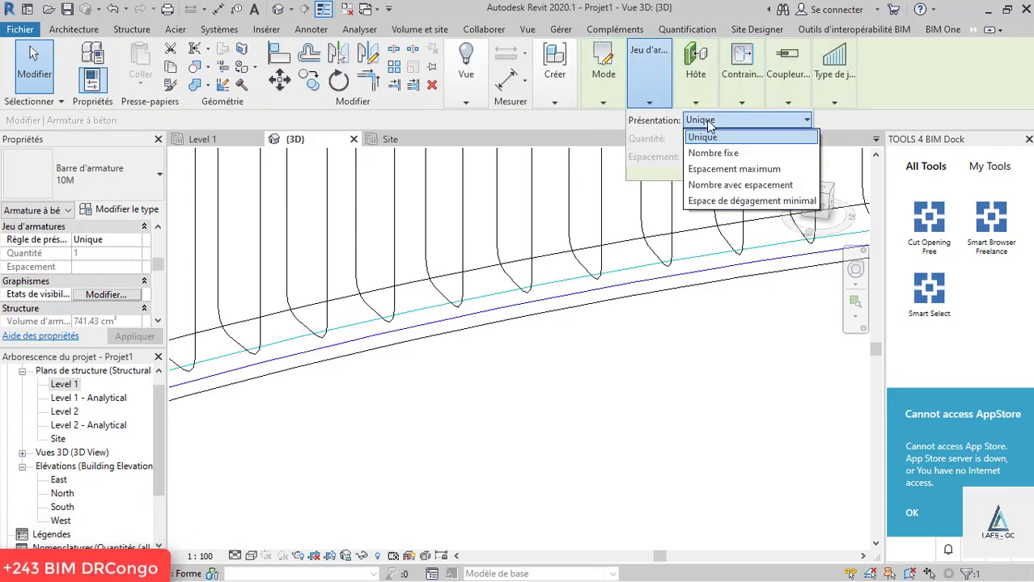
click(735, 171)
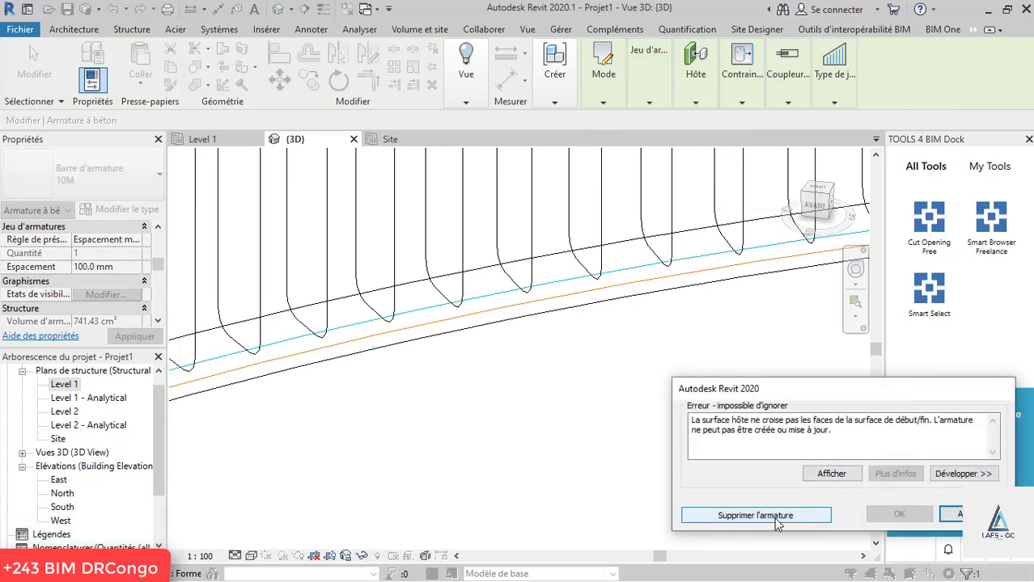
click(755, 516)
scroll(455, 377, down, 5)
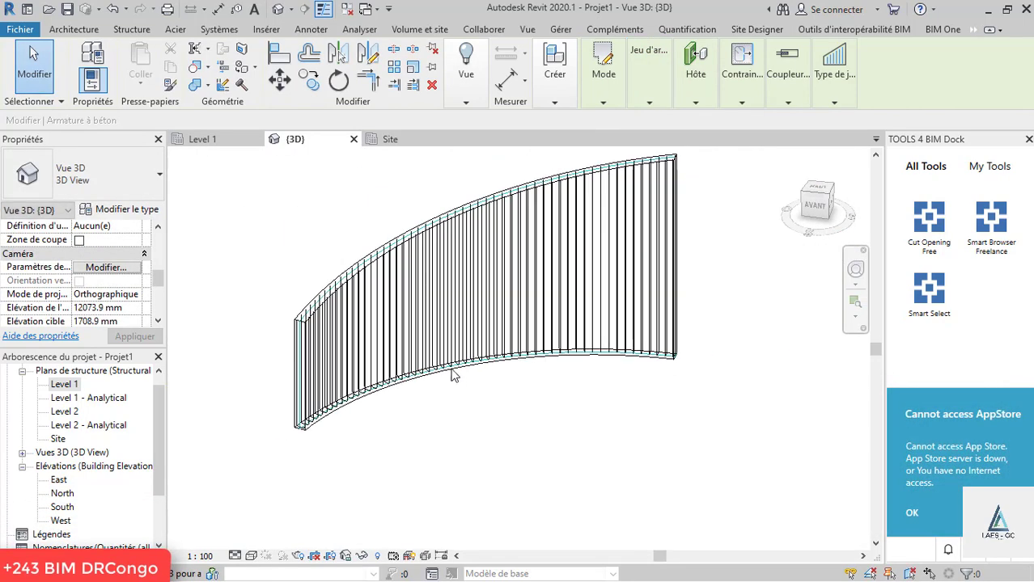
- Check the 16M rebar set's Jeu d'armatures layout settings
scroll(380, 413, up, 2)
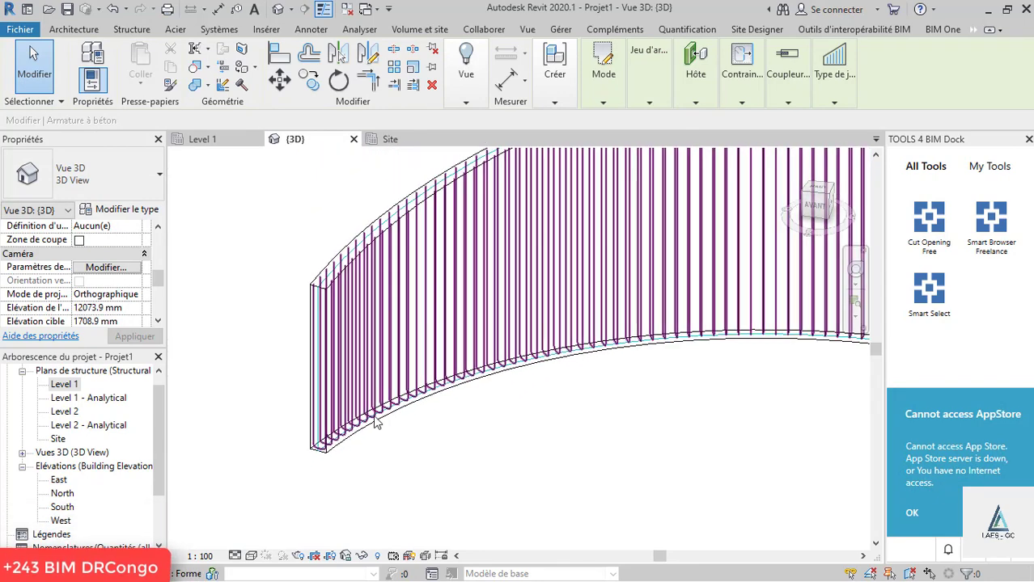
scroll(376, 423, up, 2)
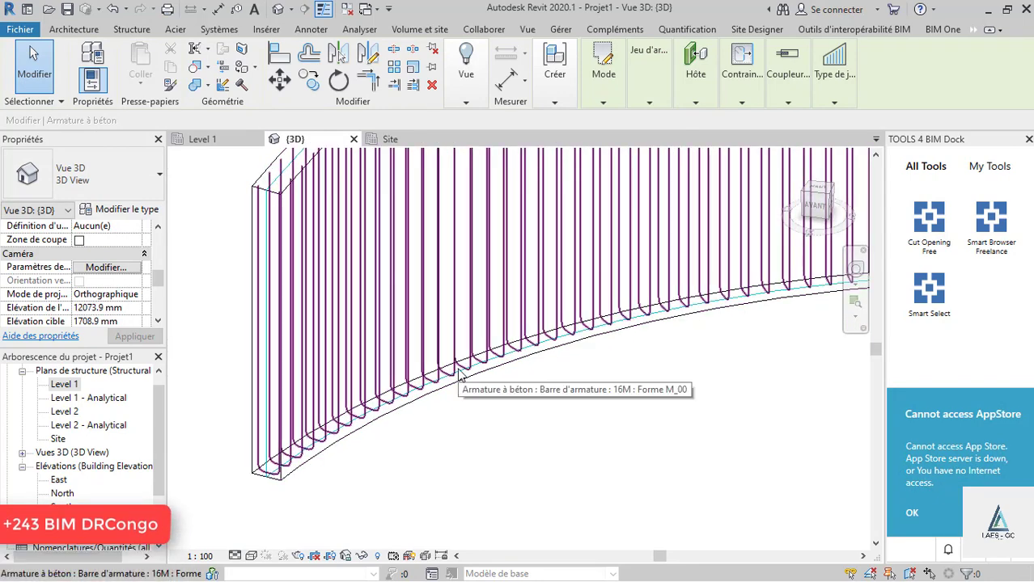
shift+middle_drag(435, 423, 519, 403)
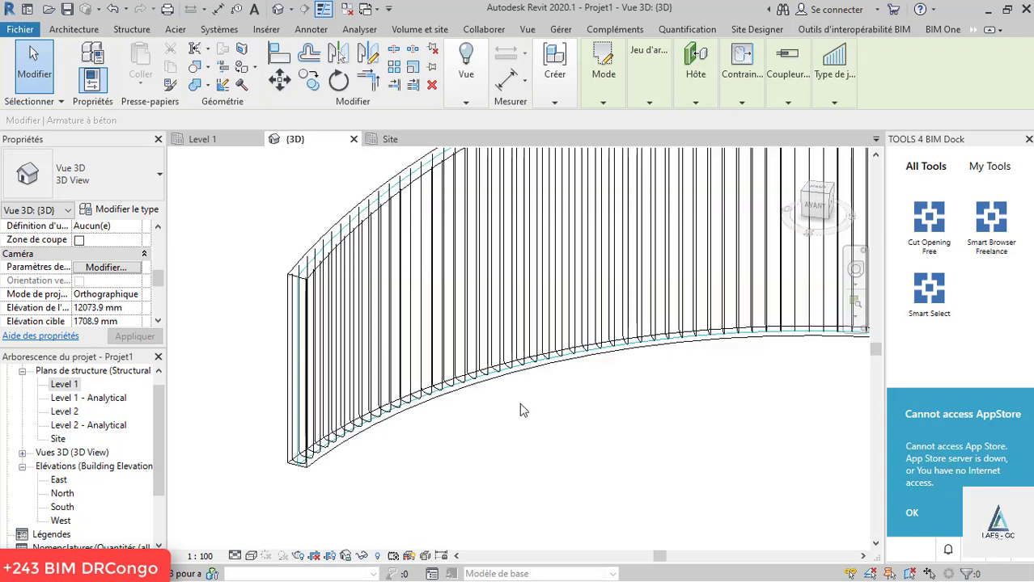
click(648, 102)
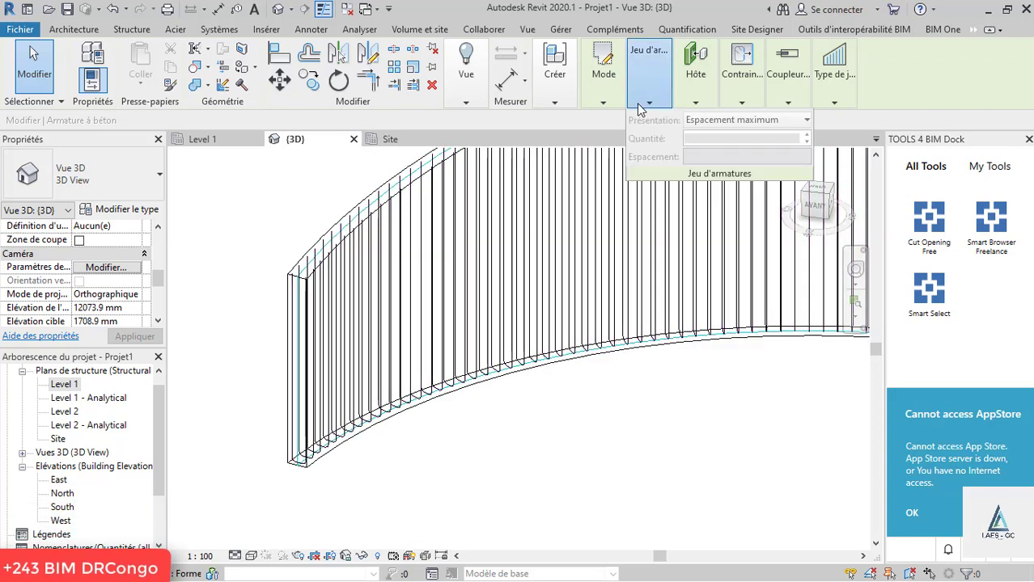
click(597, 102)
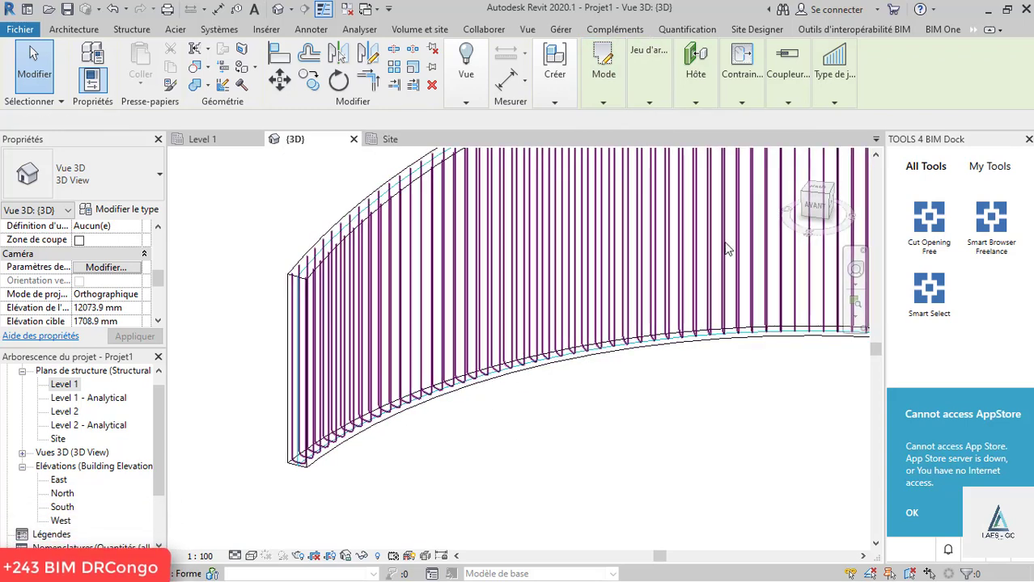
click(628, 184)
click(601, 480)
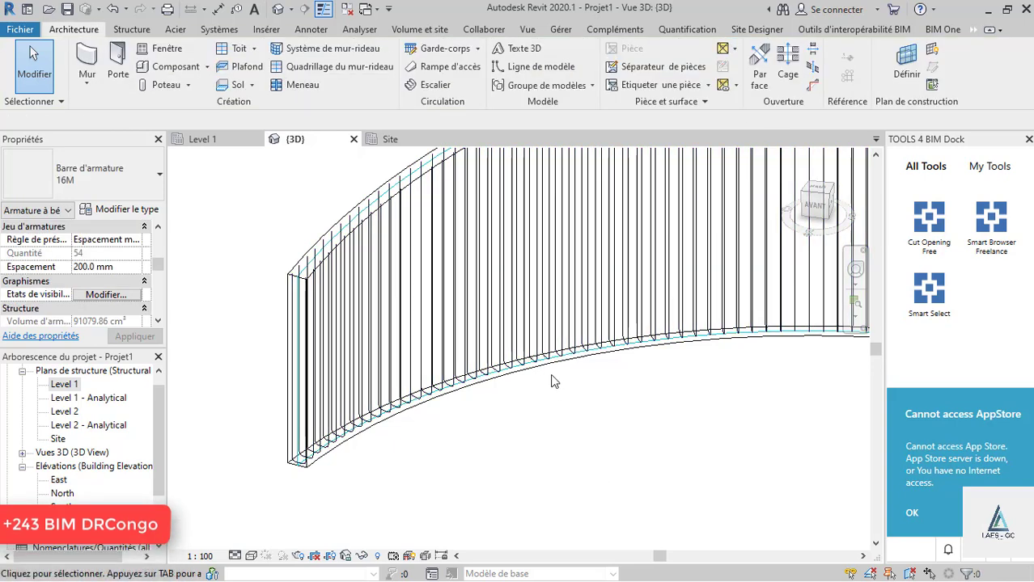
- Select the curved wall and dismiss the save reminder with Annuler
click(546, 379)
key(Escape)
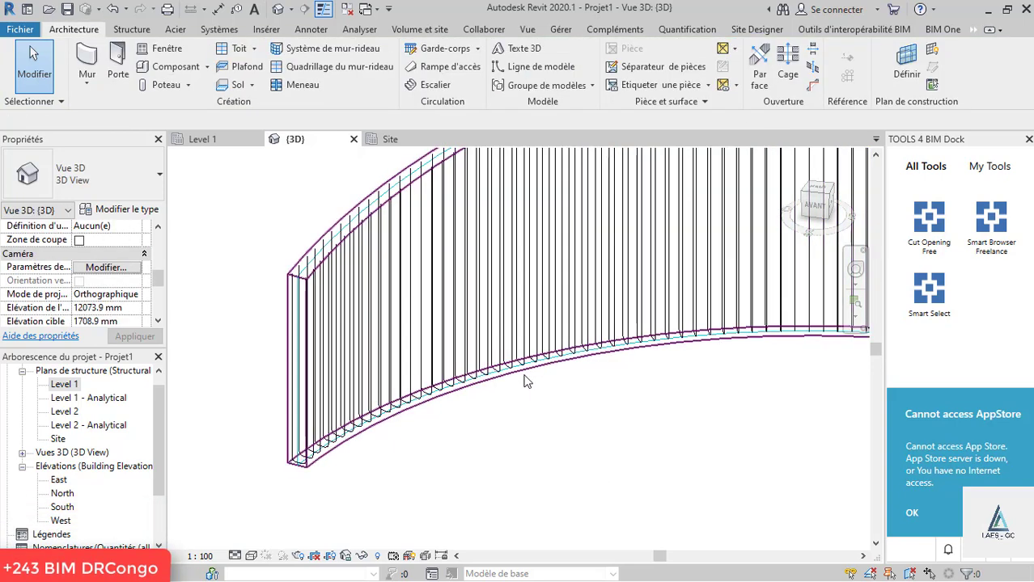
click(540, 374)
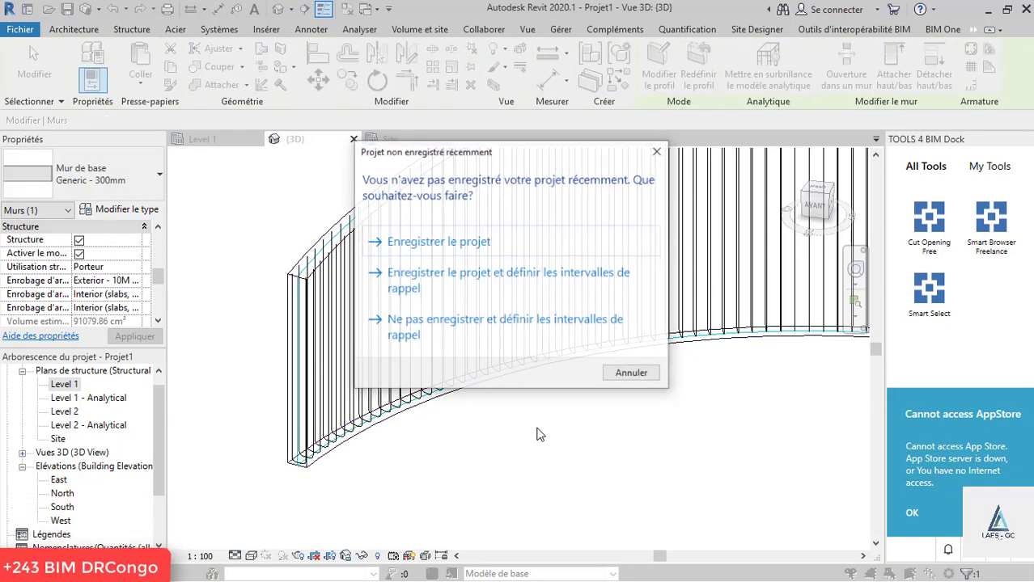
click(665, 156)
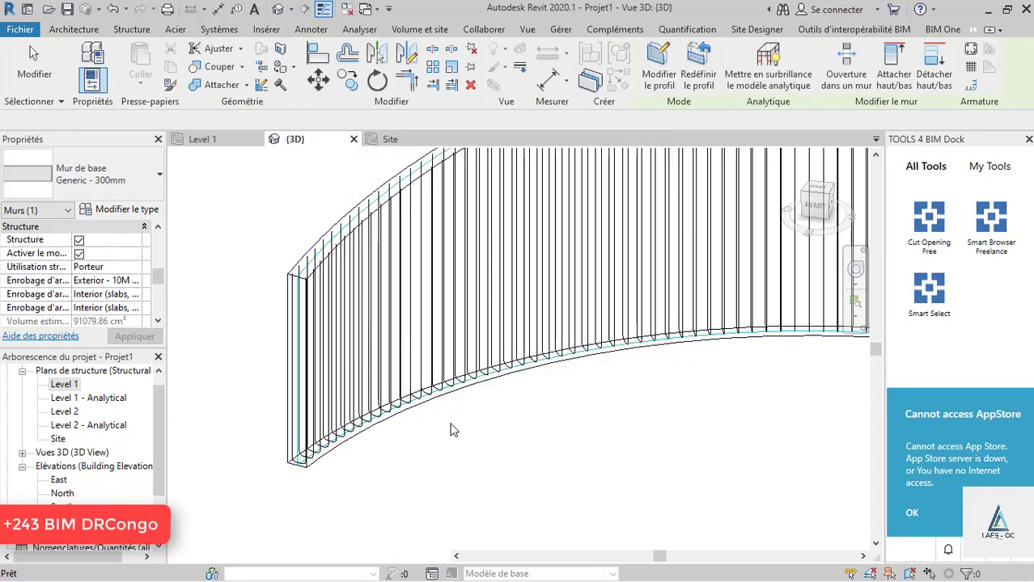
mouse_move(440, 436)
shift+middle_down()
mouse_move(409, 450)
mouse_move(415, 438)
mouse_move(287, 439)
shift+middle_up()
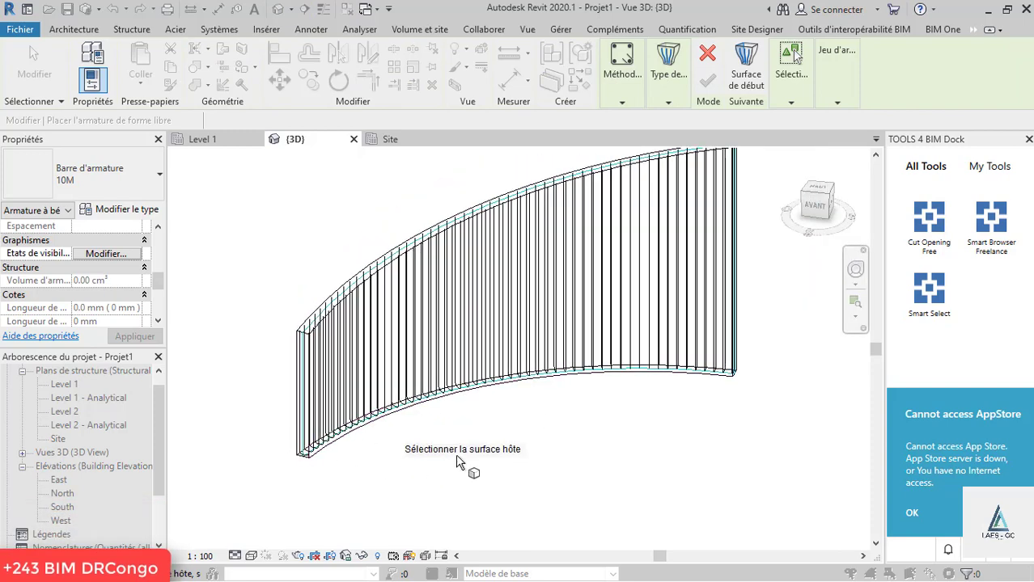
- Pick the wall's bottom face as Surface hôte and a start face as Surface de début, then deselect
scroll(602, 411, up, 3)
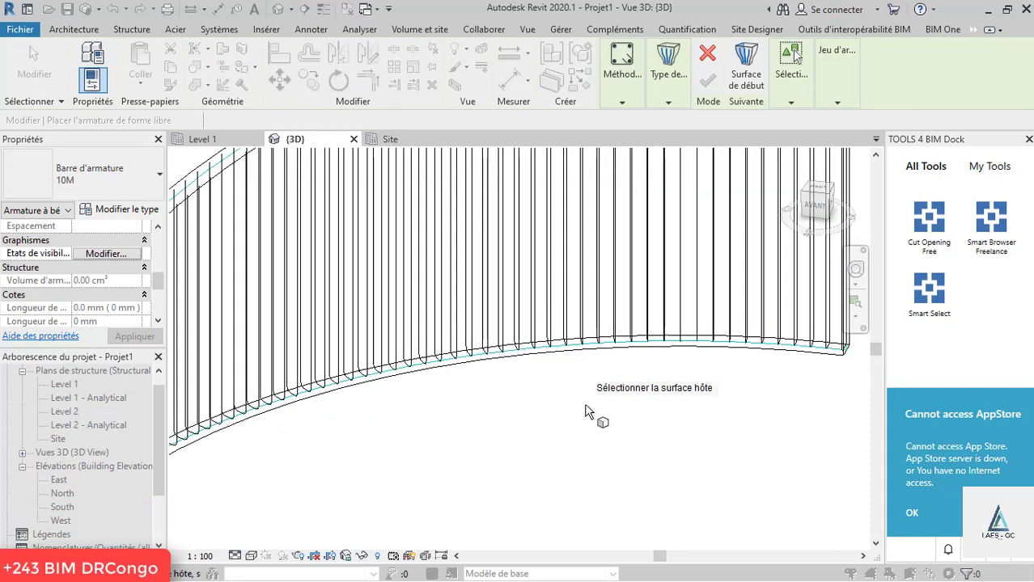
click(615, 356)
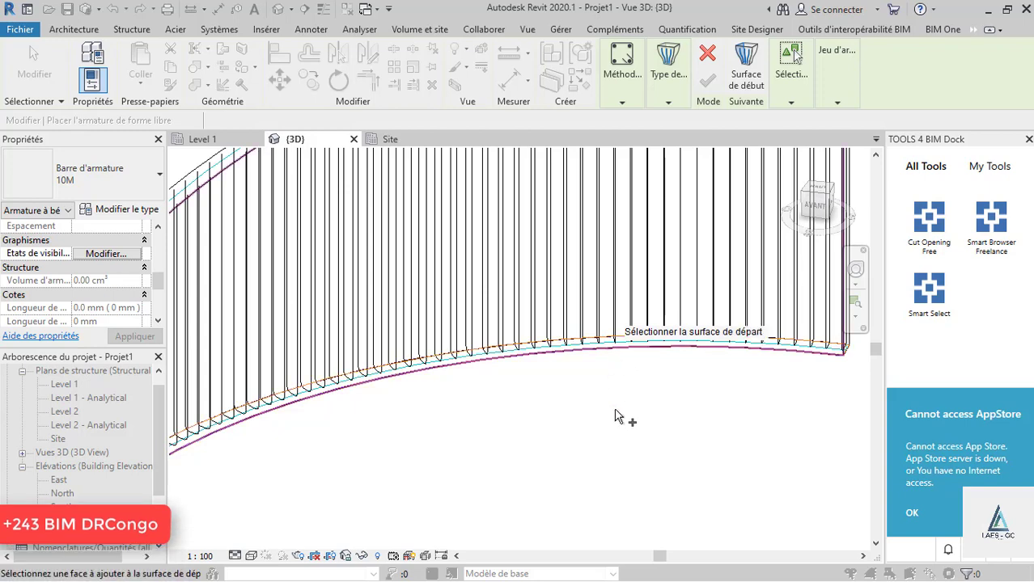
scroll(611, 419, down, 3)
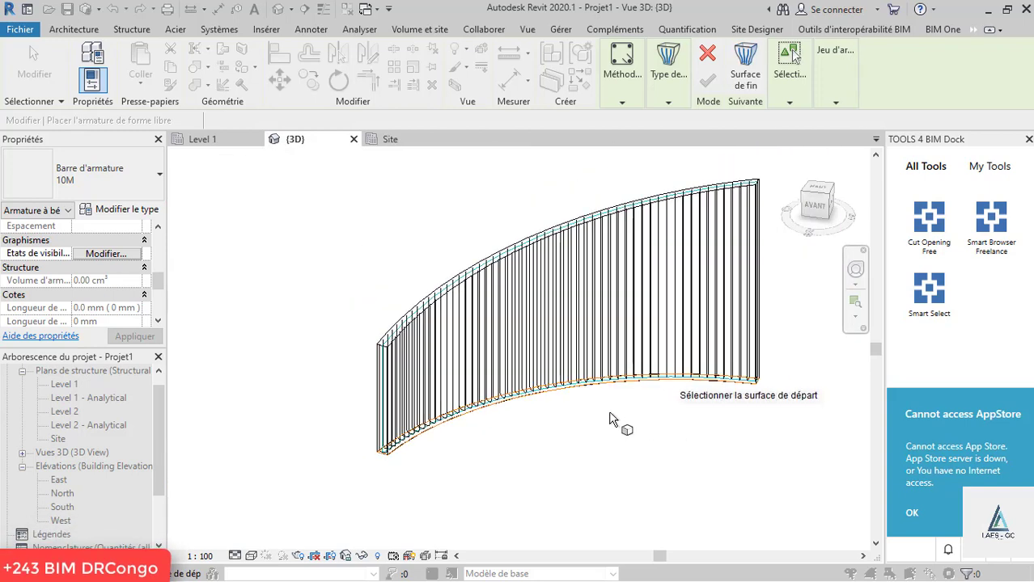
click(516, 406)
scroll(521, 405, up, 2)
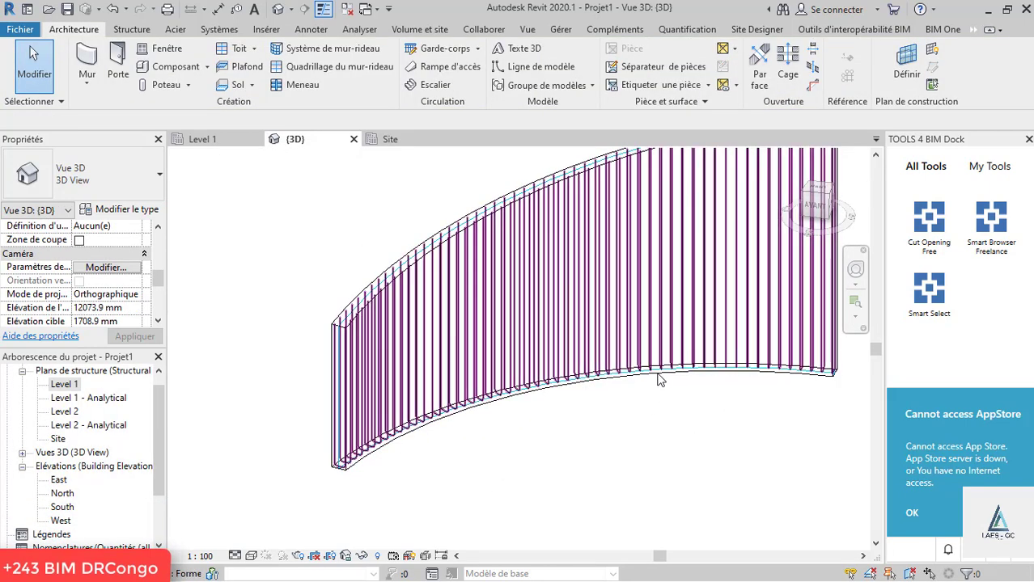
click(589, 420)
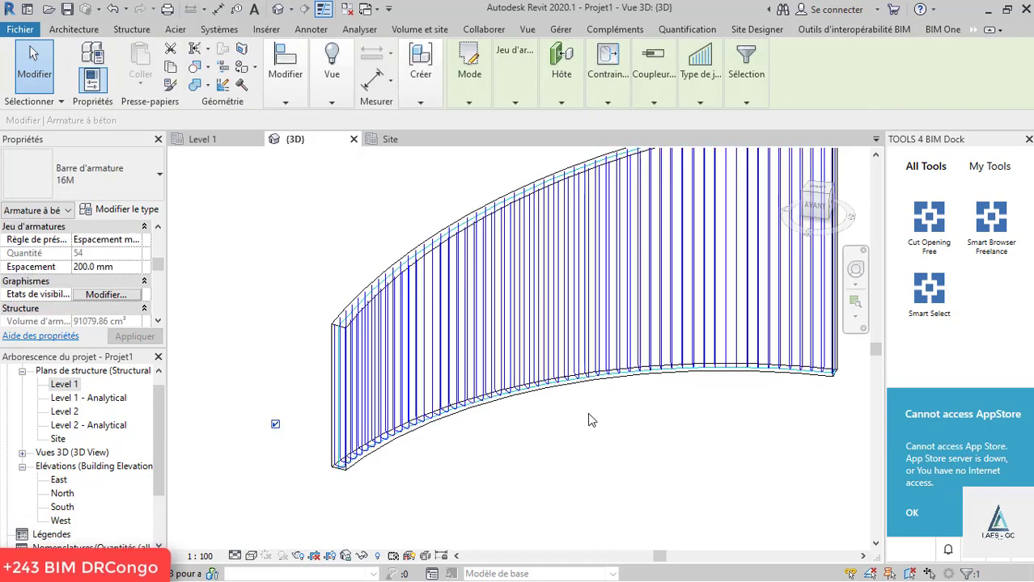
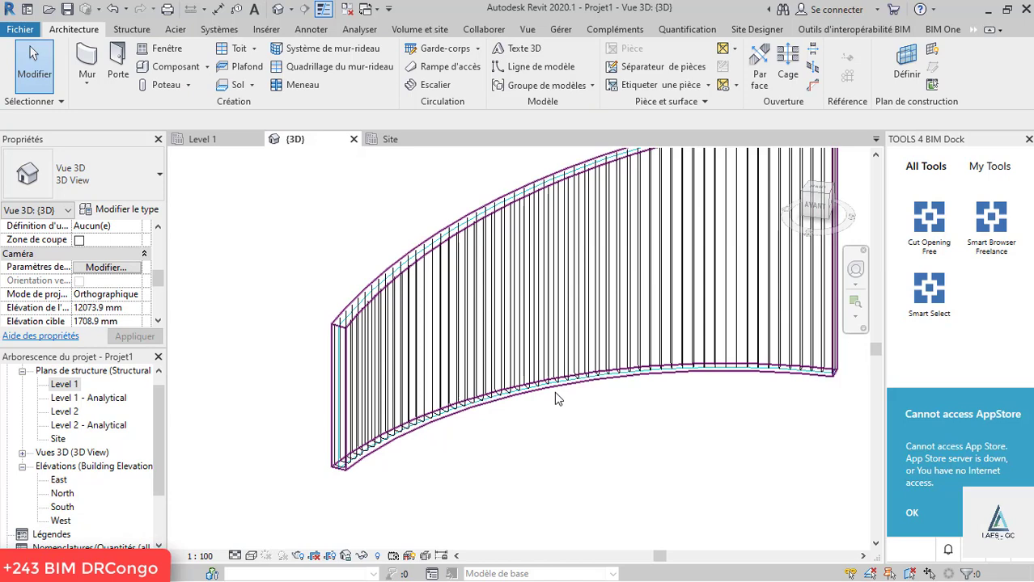
- Select the curved wall as host for a free-form rebar and pick its start face
click(554, 398)
click(934, 65)
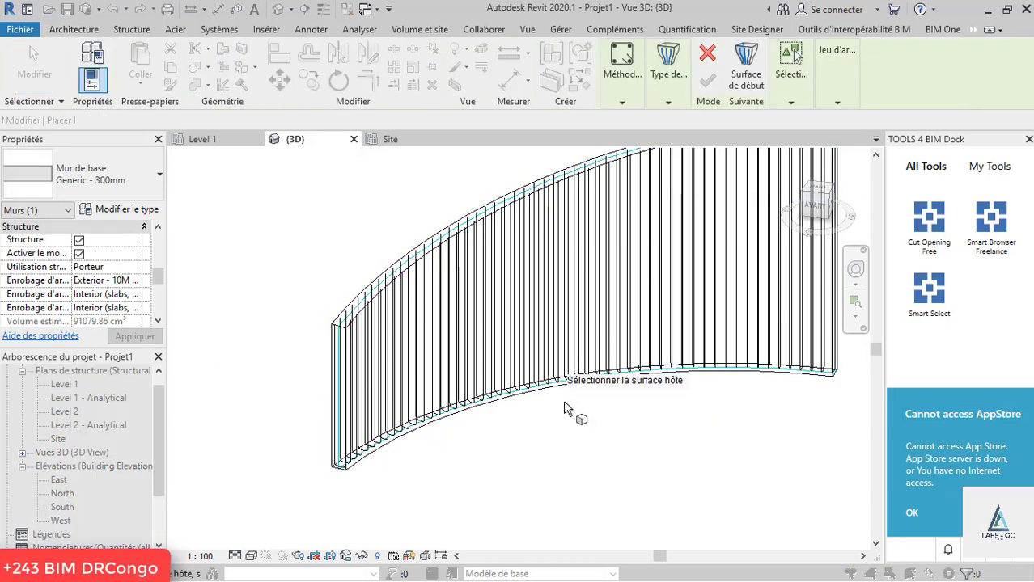
scroll(417, 441, up, 2)
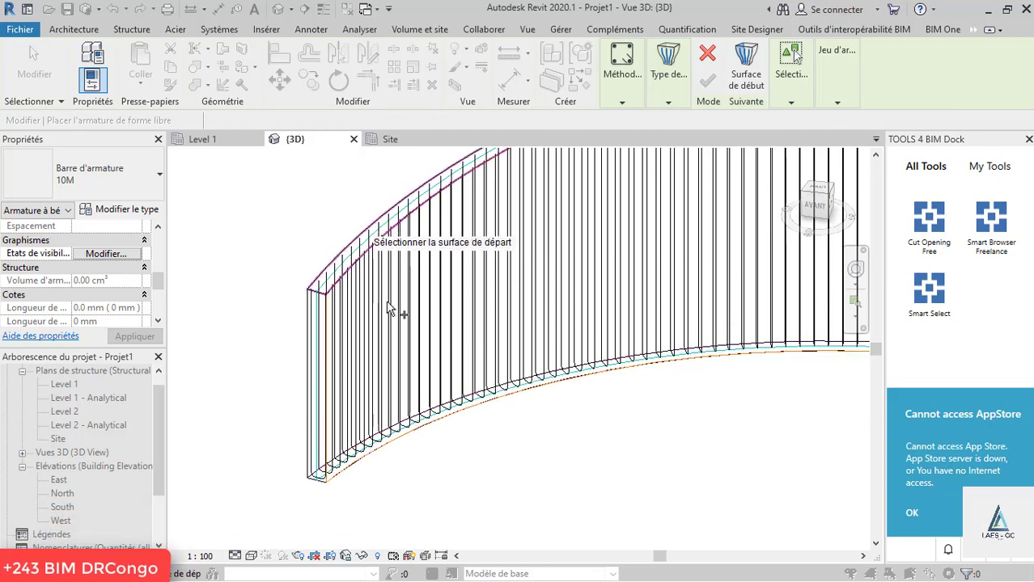
click(390, 476)
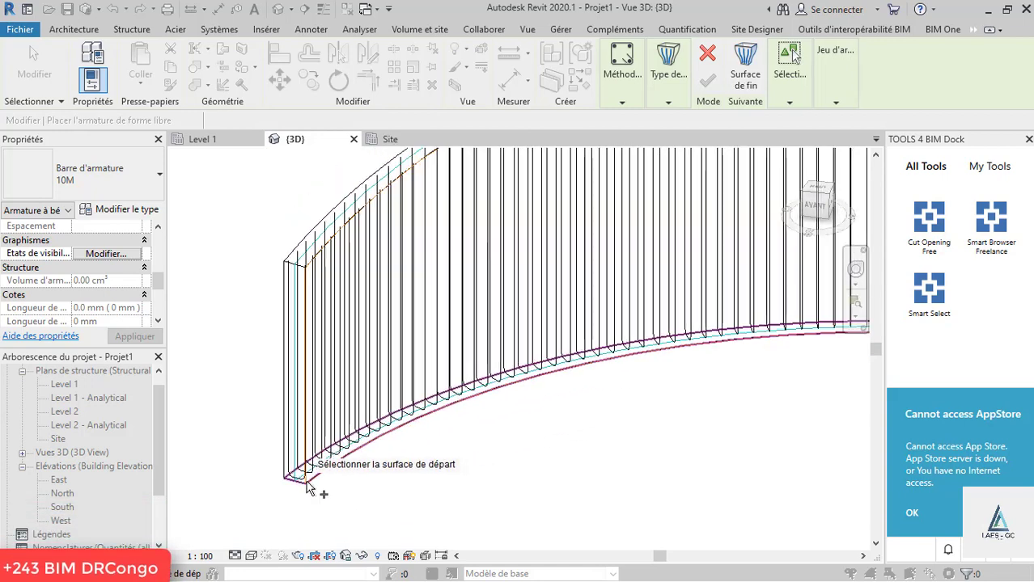
- Pick the wall's end face and finish the 10M free-form rebar
mouse_move(307, 486)
shift+middle_down()
mouse_move(282, 492)
mouse_move(300, 341)
shift+middle_up()
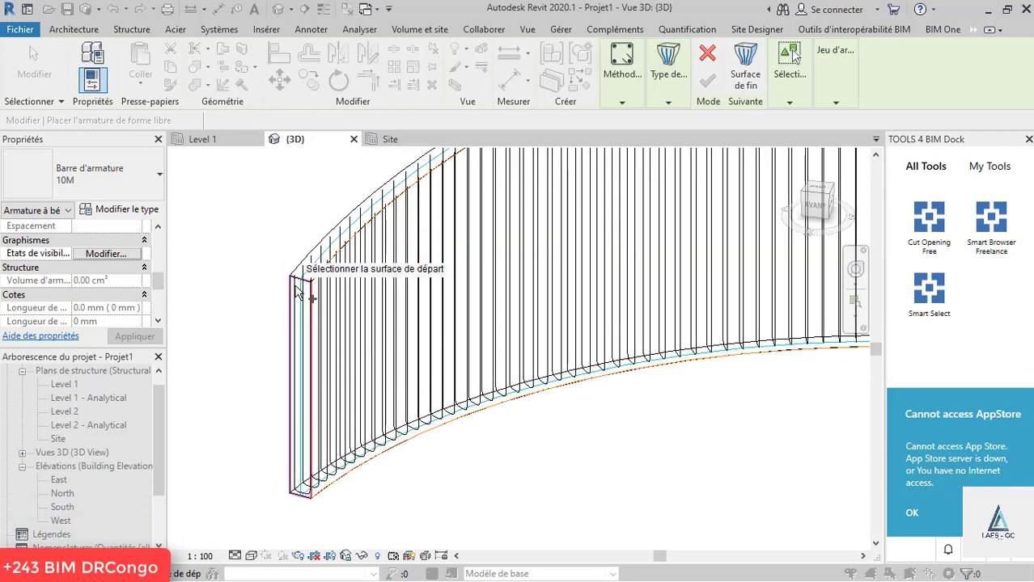
scroll(208, 381, down, 3)
scroll(208, 381, down, 2)
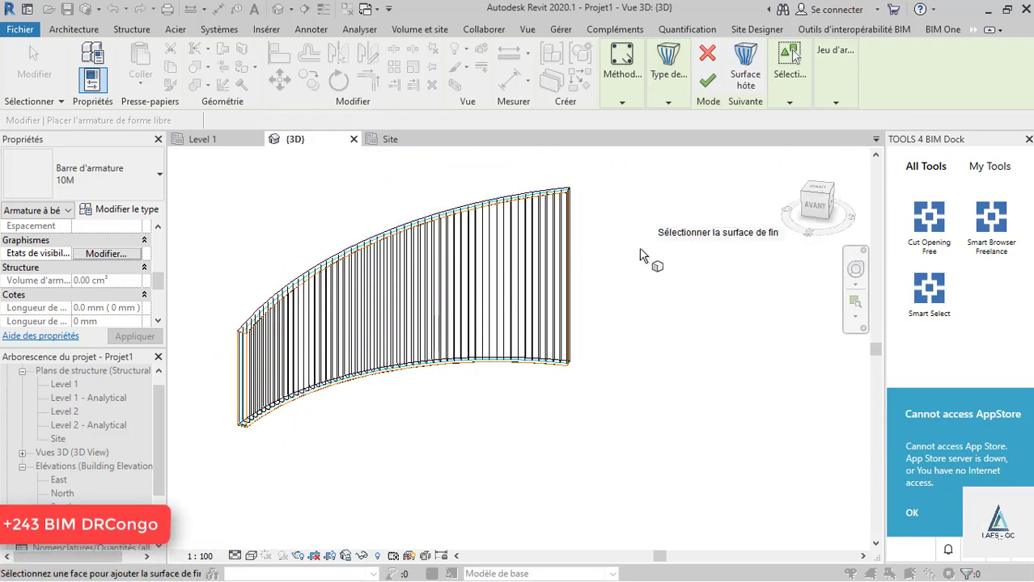
mouse_move(577, 254)
shift+middle_down()
mouse_move(588, 231)
mouse_move(594, 242)
shift+middle_up()
shift+middle_drag(624, 283, 576, 358)
scroll(595, 377, up, 3)
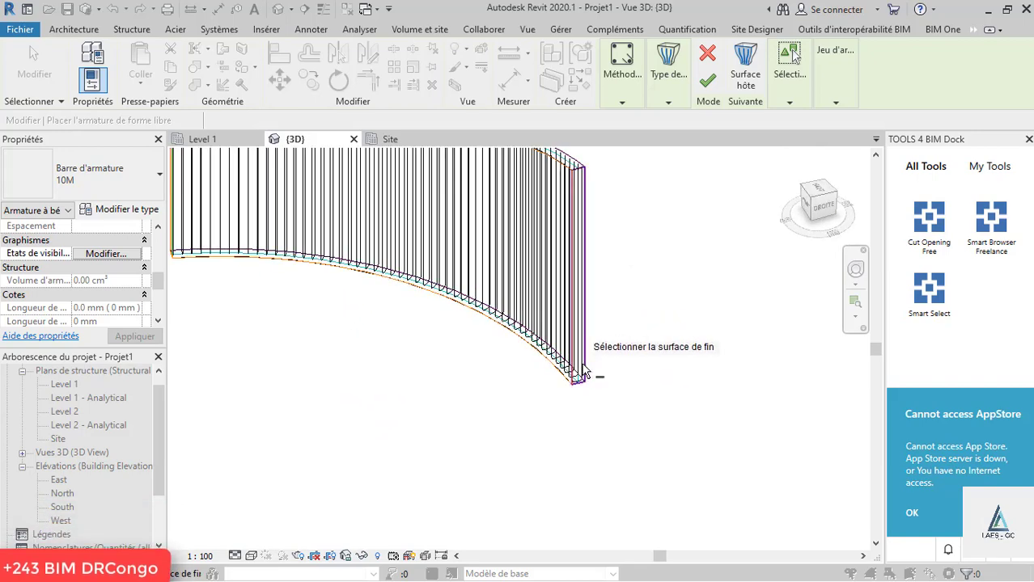
click(618, 427)
shift+middle_drag(491, 406, 530, 392)
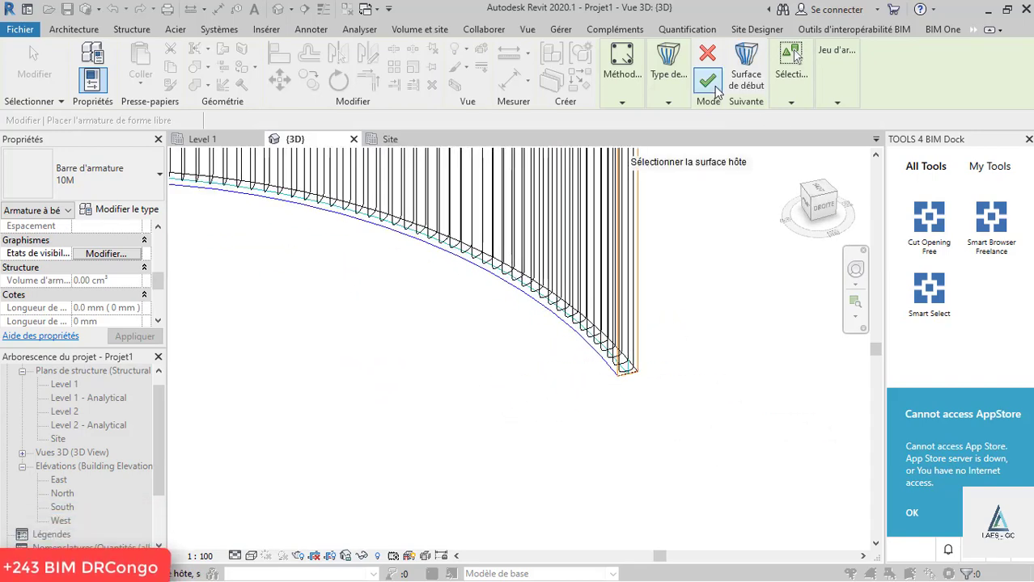
key(Return)
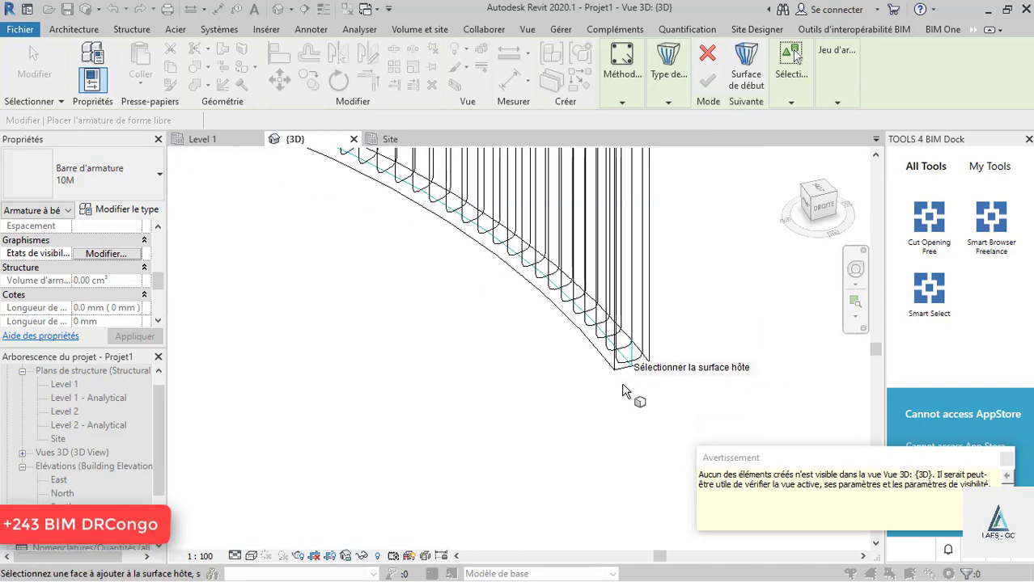
scroll(615, 396, up, 5)
key(Escape)
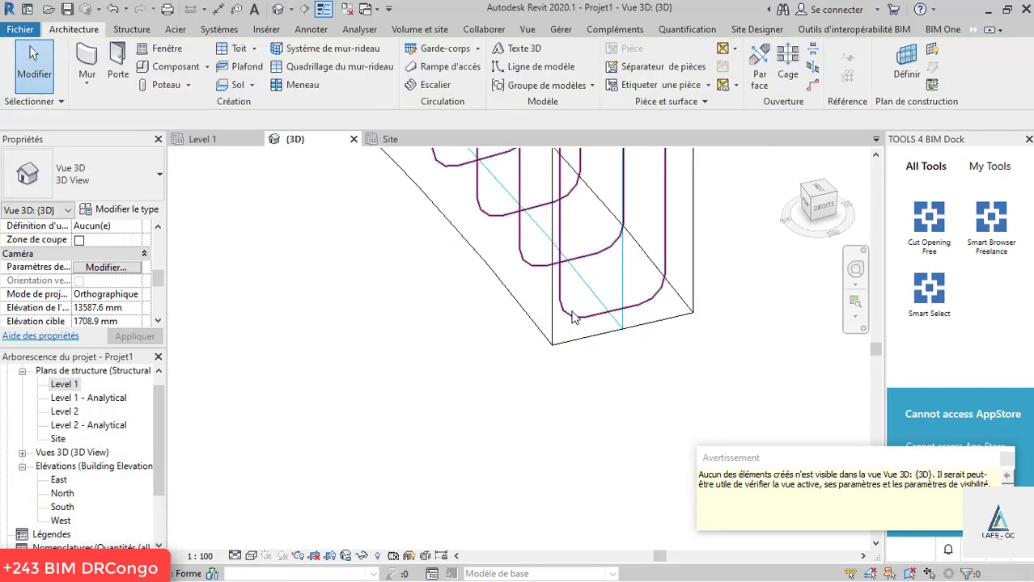
- Zoom out, select the curved wall and start another free-form rebar
scroll(678, 429, down, 3)
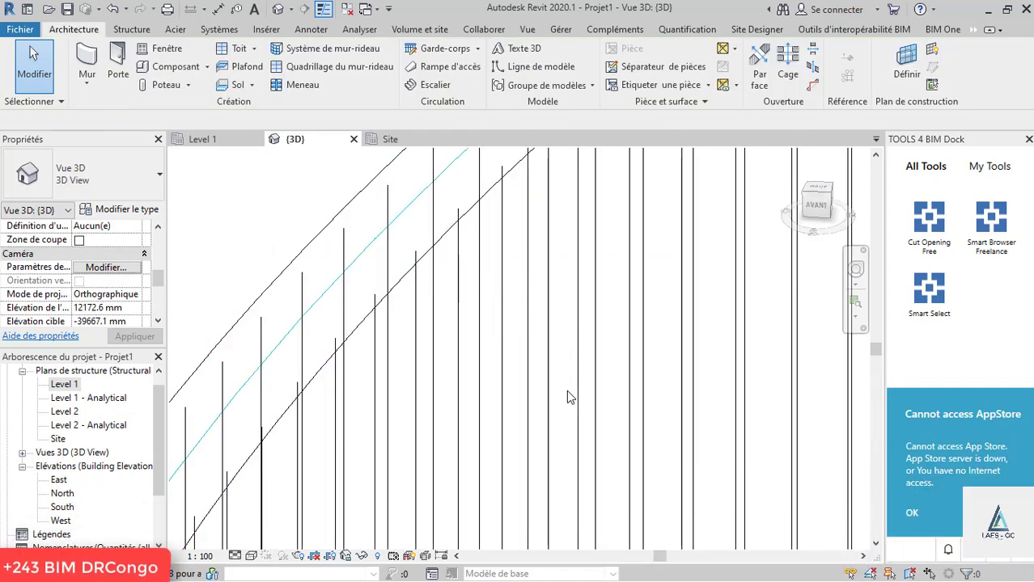
scroll(438, 322, down, 2)
scroll(470, 269, down, 2)
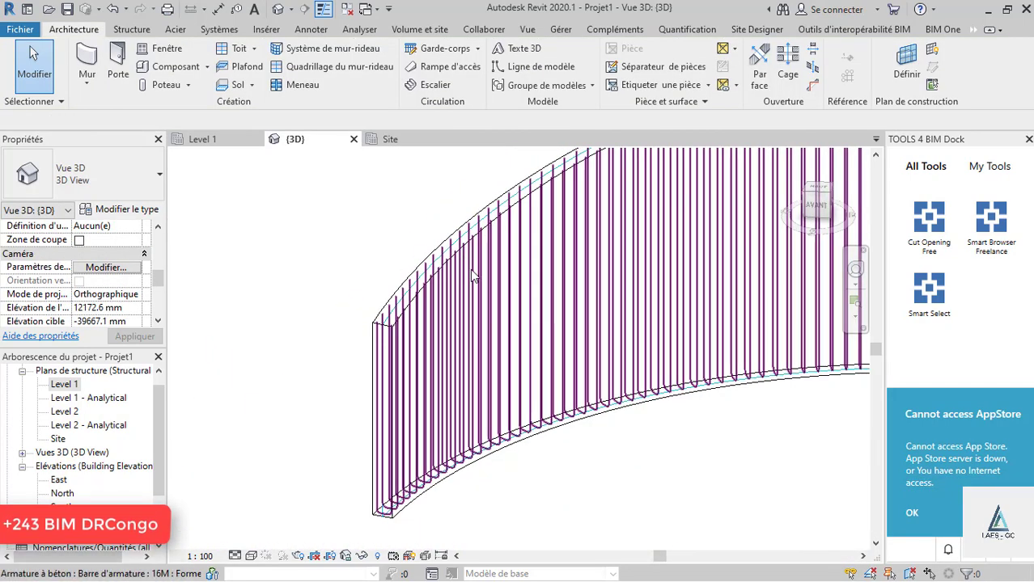
scroll(484, 281, down, 1)
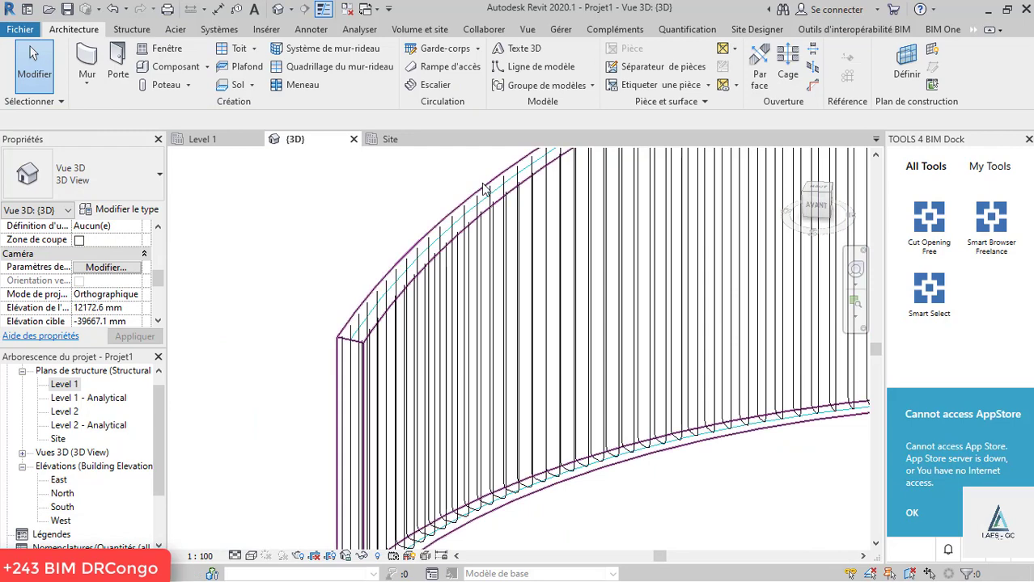
click(540, 172)
click(971, 49)
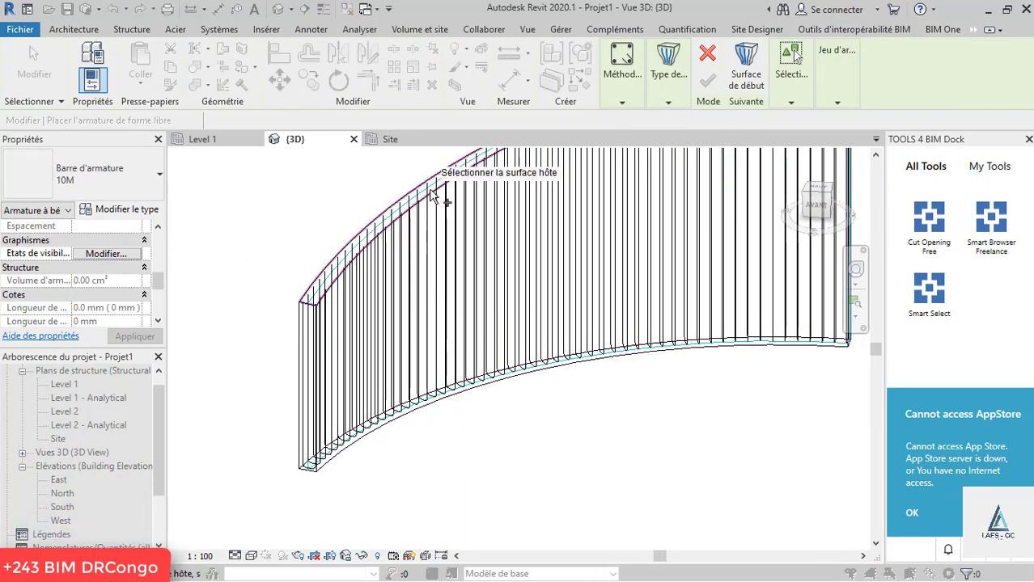
- Pick the start face and host face to create the horizontal 10M bar
click(389, 461)
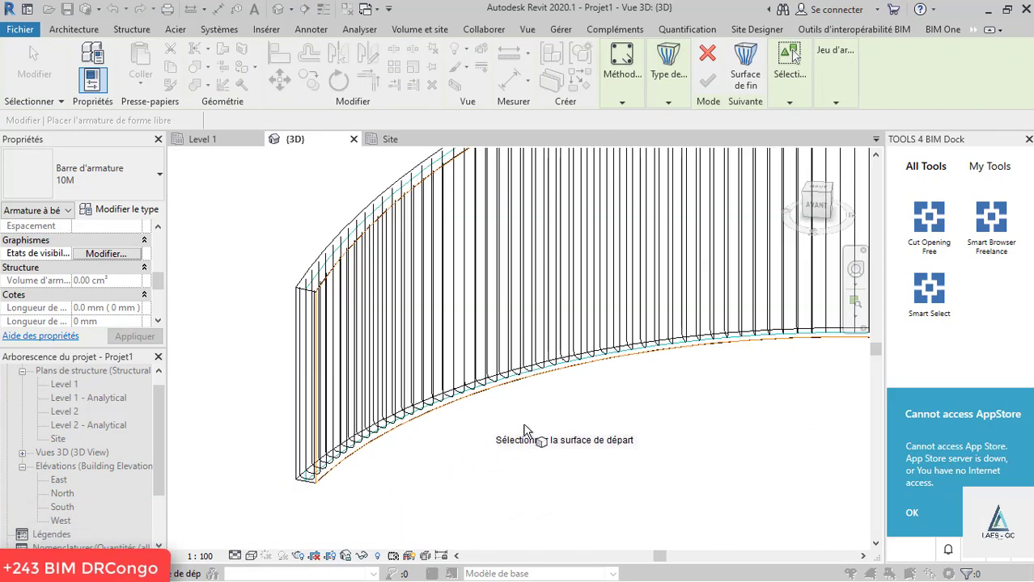
scroll(350, 195, up, 2)
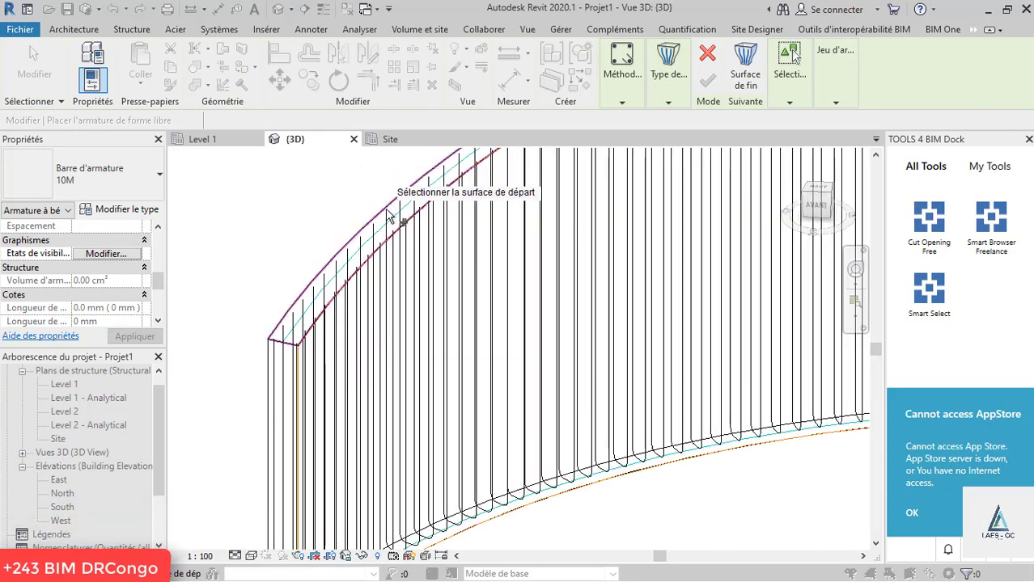
scroll(388, 212, down, 2)
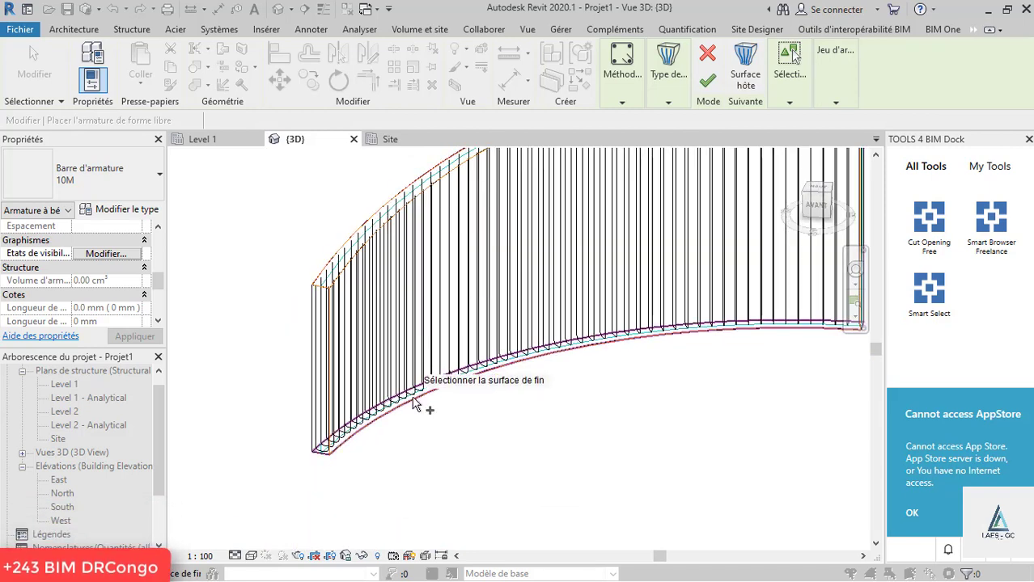
scroll(413, 396, up, 2)
click(476, 366)
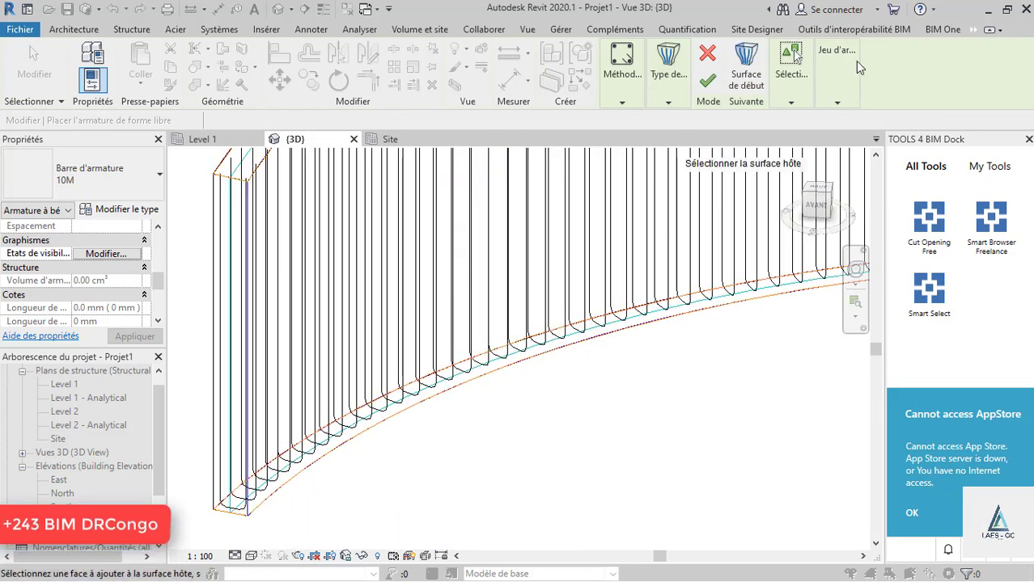
scroll(520, 471, down, 2)
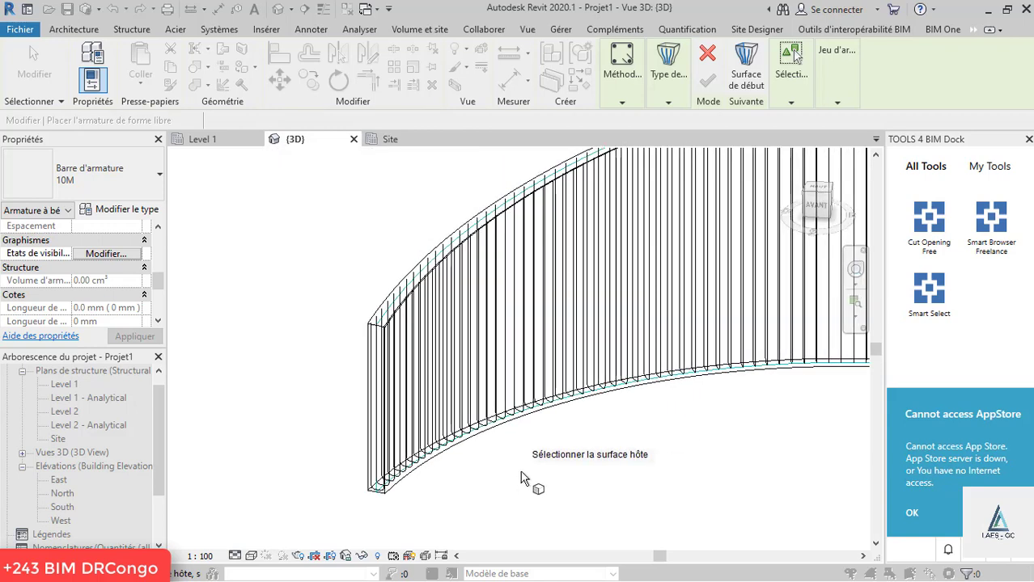
scroll(473, 282, up, 5)
scroll(502, 304, up, 2)
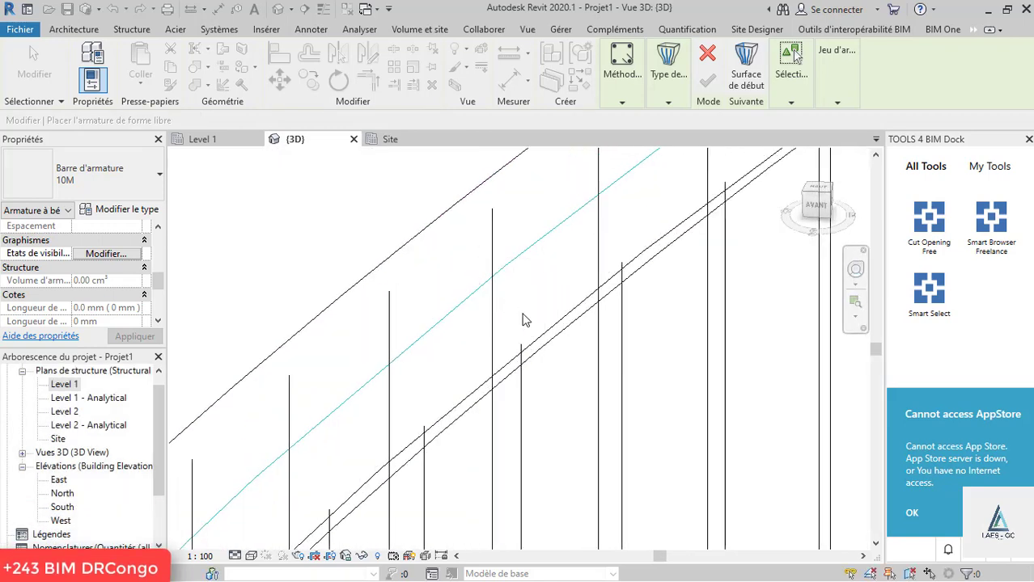
key(Escape)
- Make the horizontal bar a maximum-spacing set of 56 bars at 100.0 mm
click(542, 340)
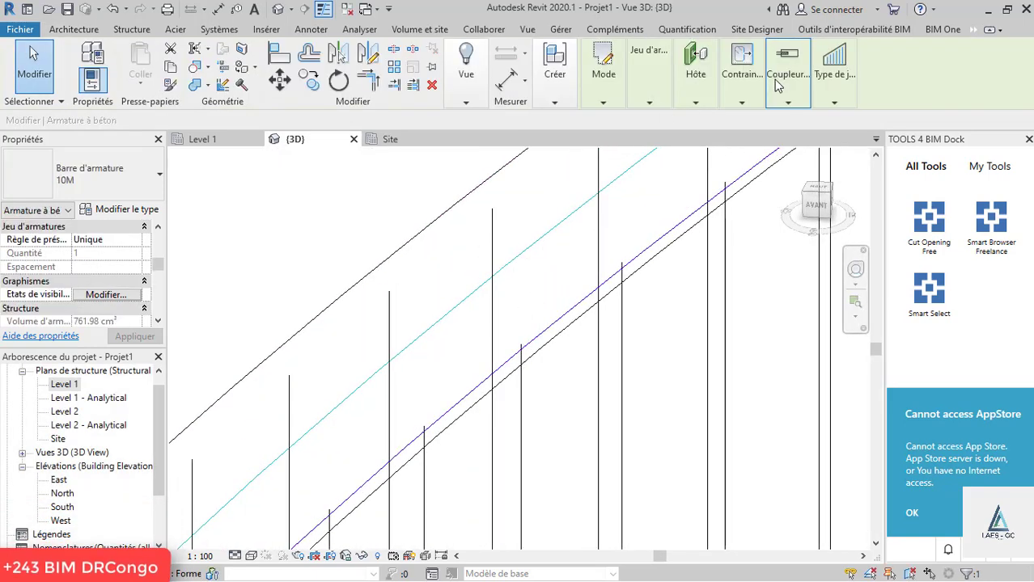
click(701, 121)
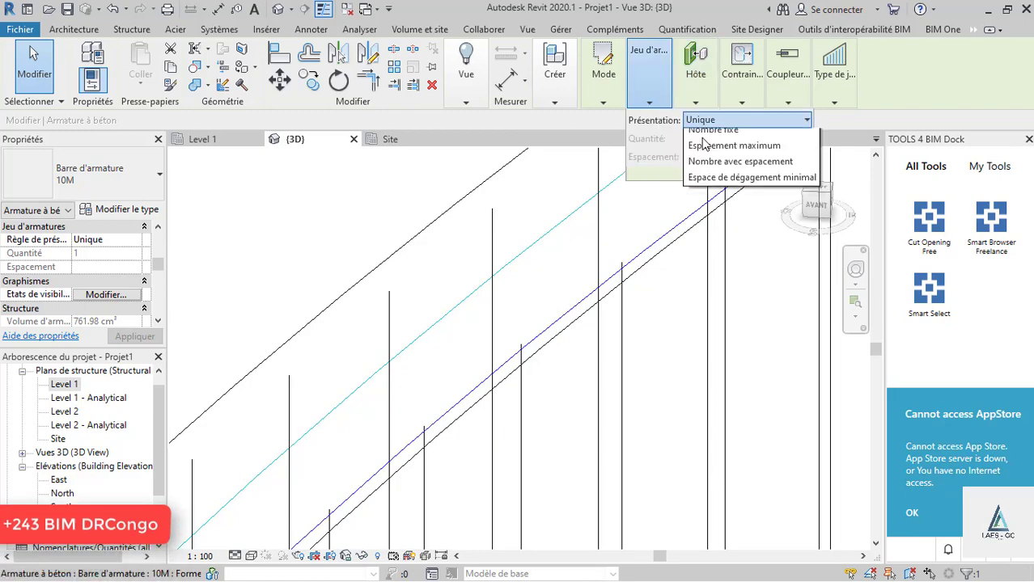
click(717, 169)
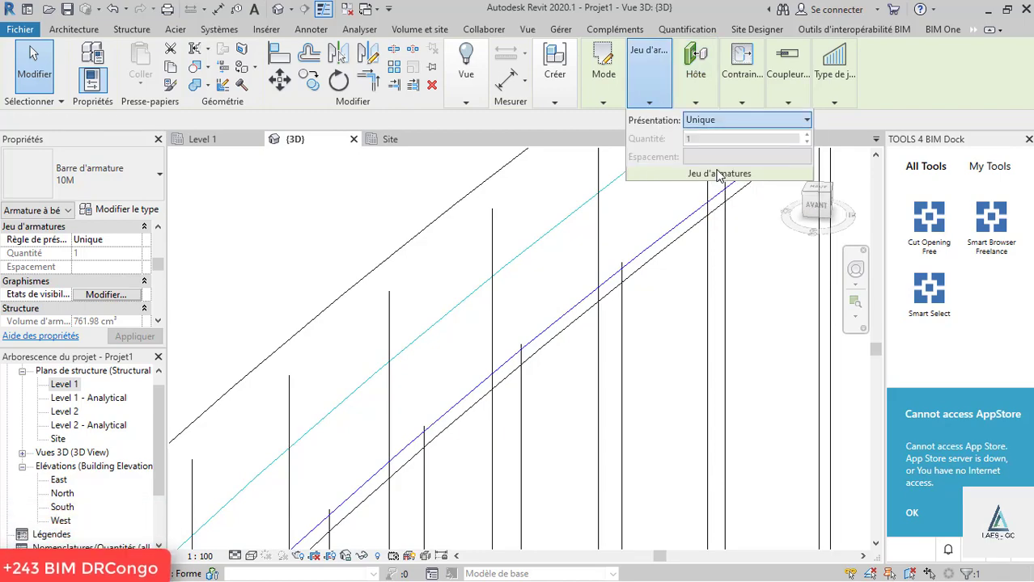
scroll(438, 235, down, 3)
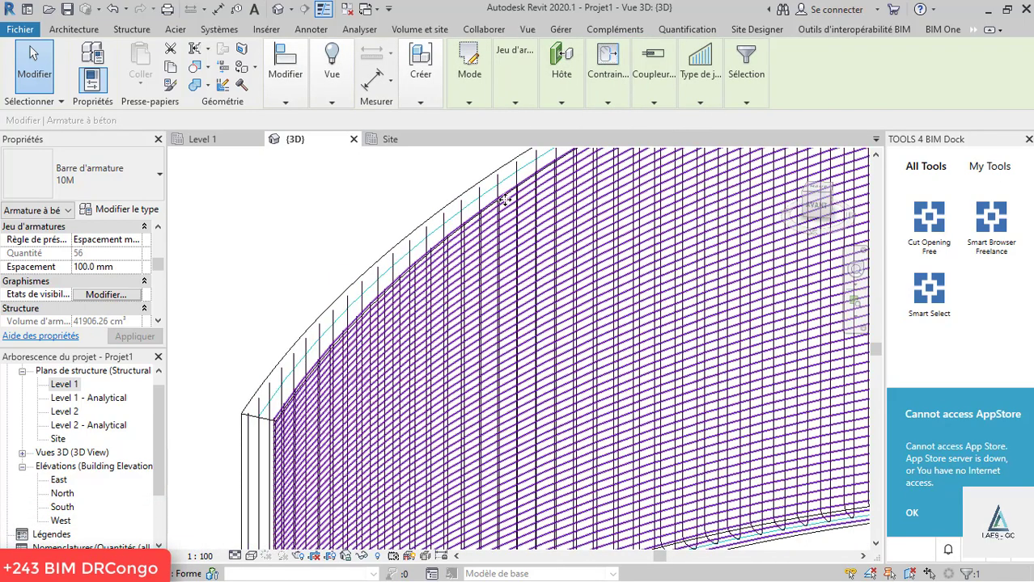
click(516, 102)
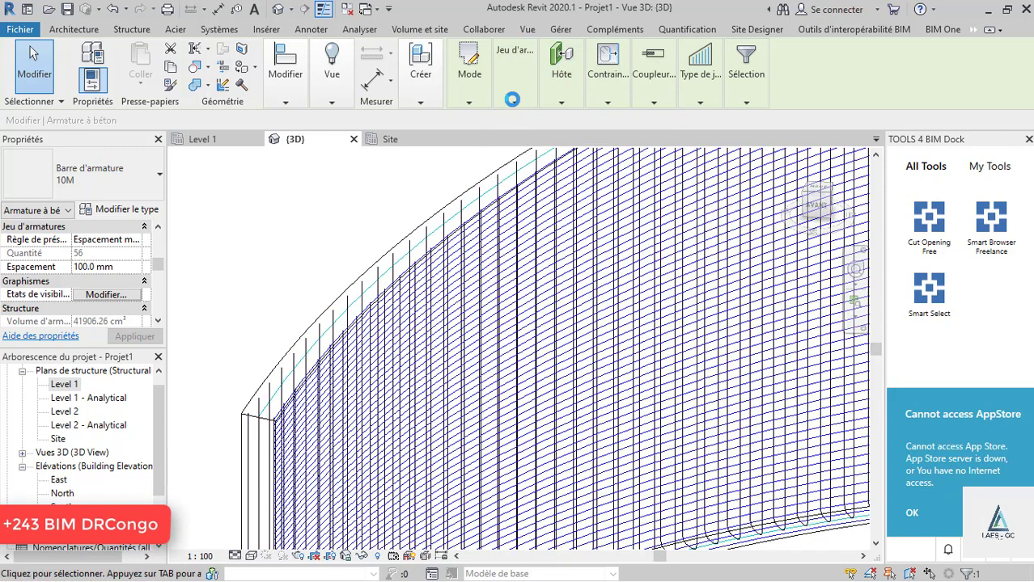
text(2)
click(951, 514)
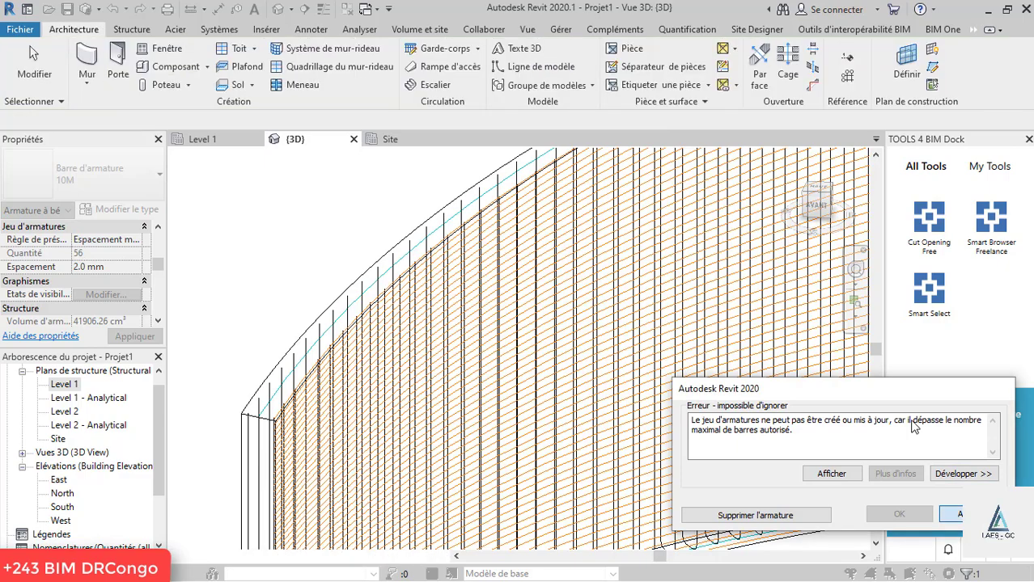
click(547, 258)
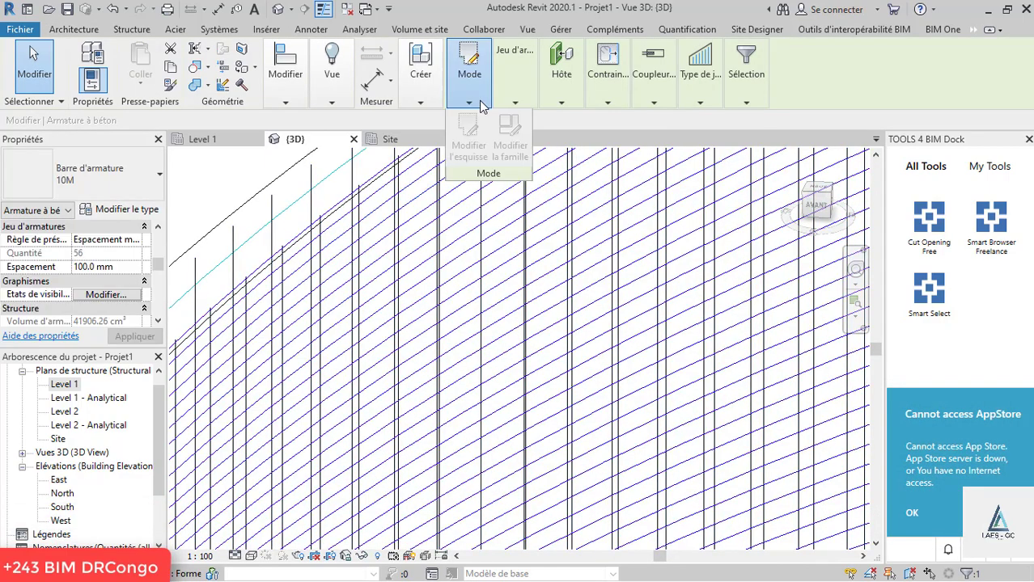
drag(588, 158, 547, 159)
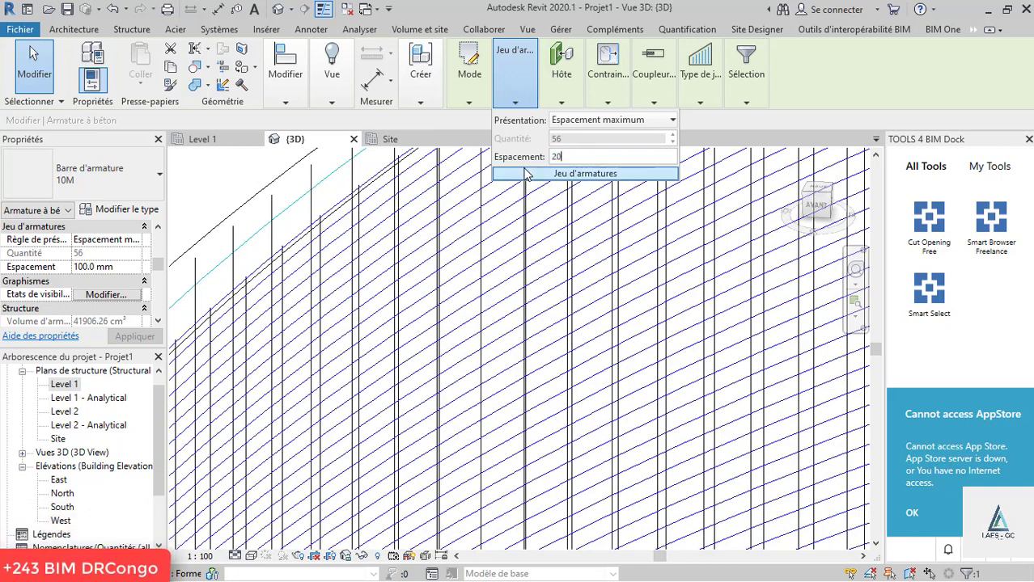
click(226, 181)
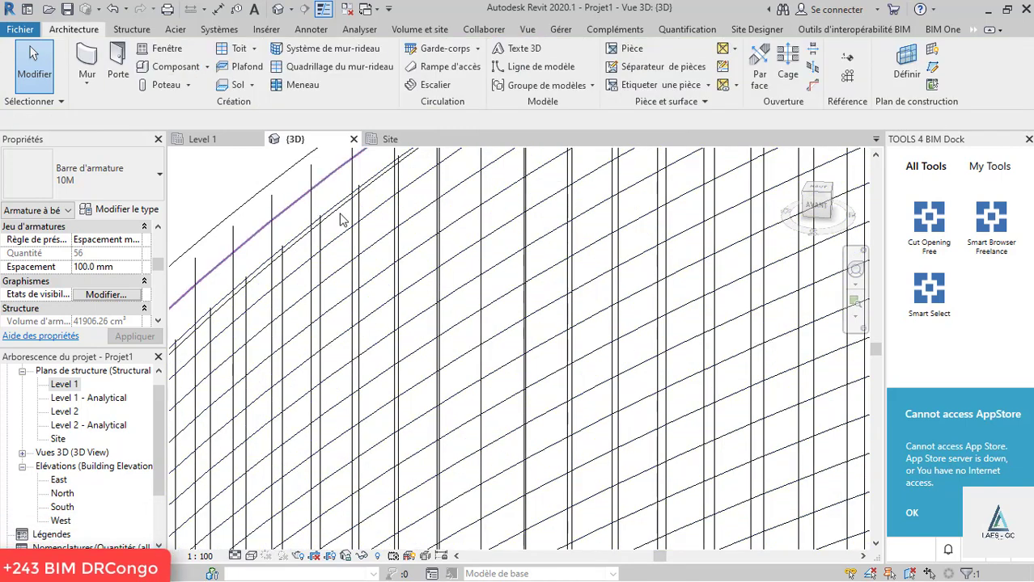
scroll(486, 307, down, 5)
- Clear the selection and orbit to view the wall from the left
key(Escape)
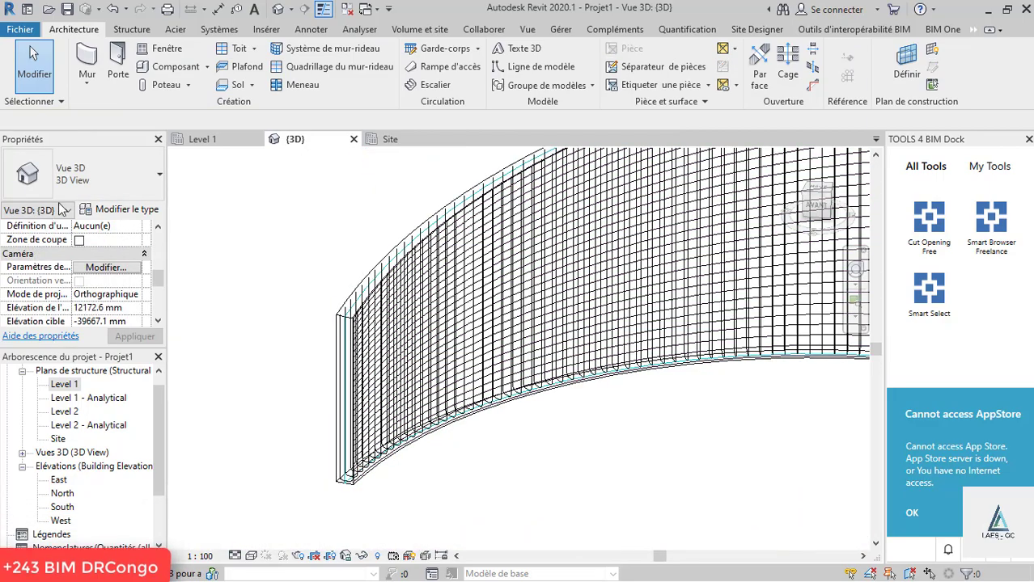
click(81, 174)
click(97, 185)
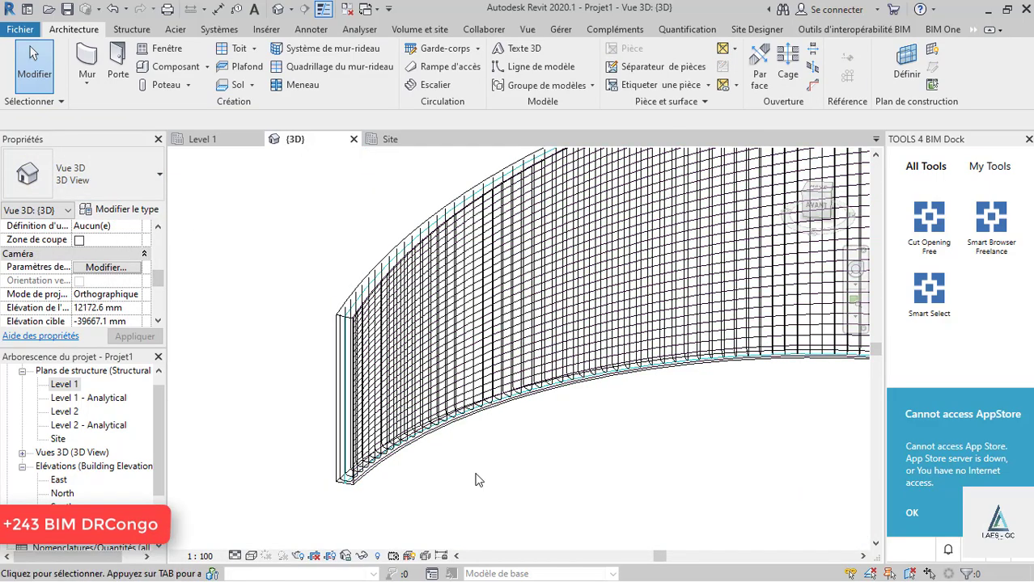
scroll(281, 432, up, 2)
scroll(292, 404, up, 3)
scroll(292, 404, down, 5)
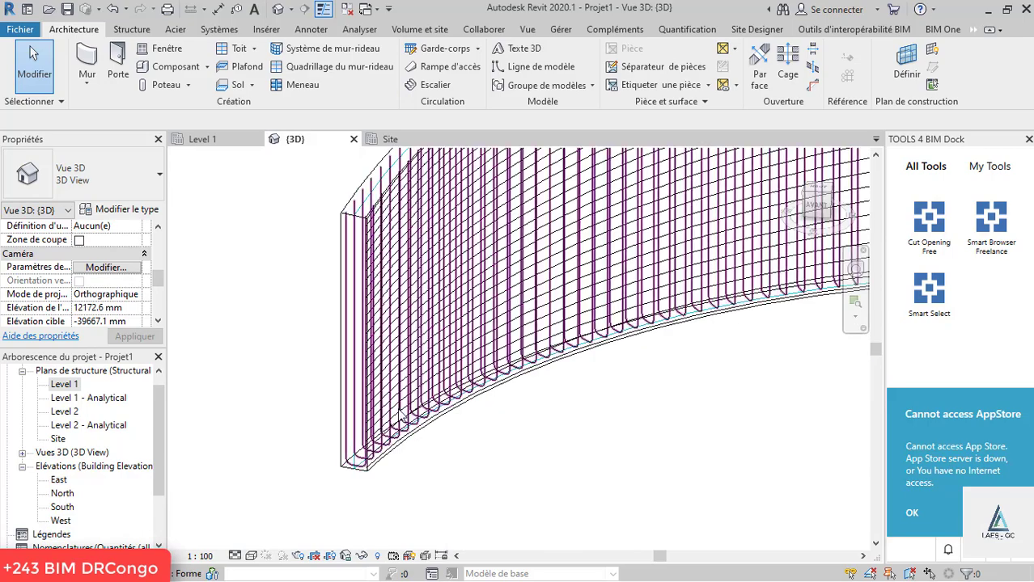
scroll(288, 353, down, 2)
shift+middle_drag(288, 351, 261, 421)
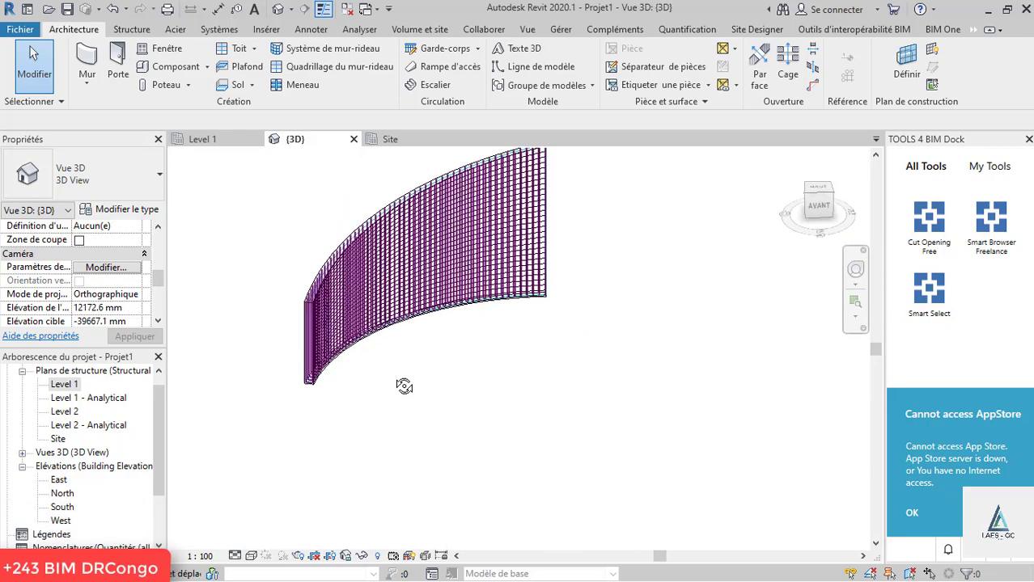
scroll(262, 420, up, 2)
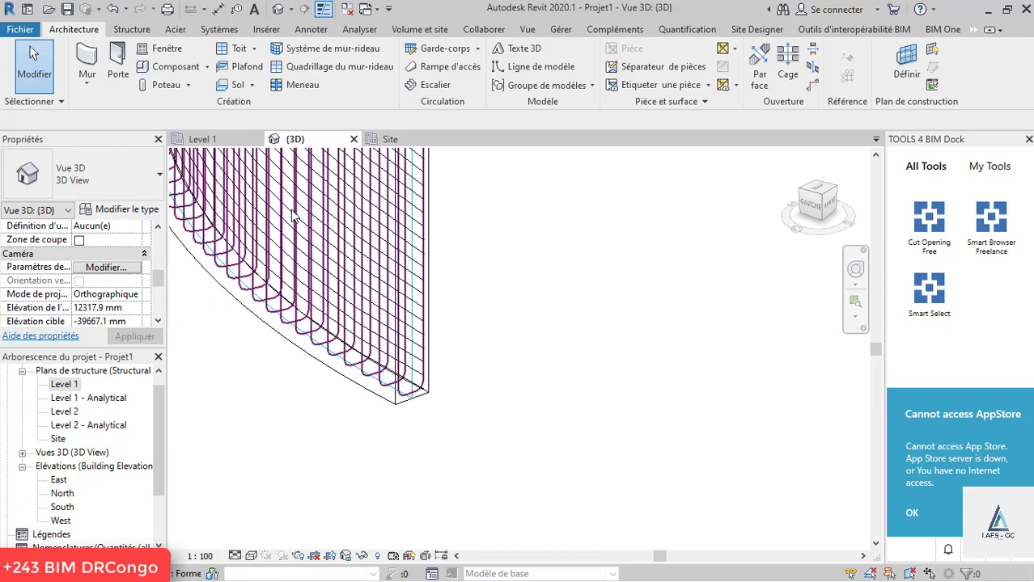
- Place a free-form bar (RB) on the wall from its start face to its end face
key(ctrl+Left)
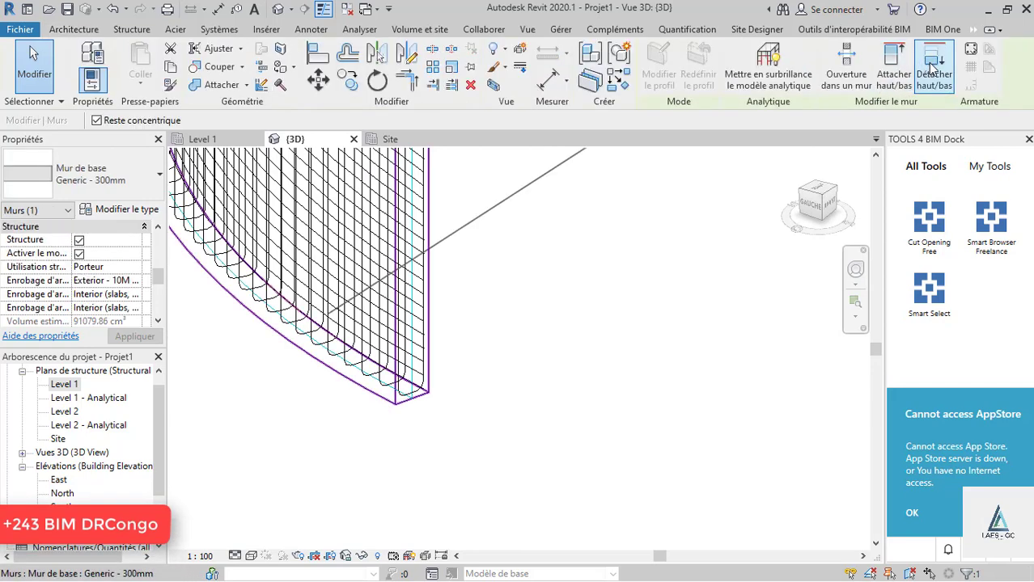
key(r)
key(b)
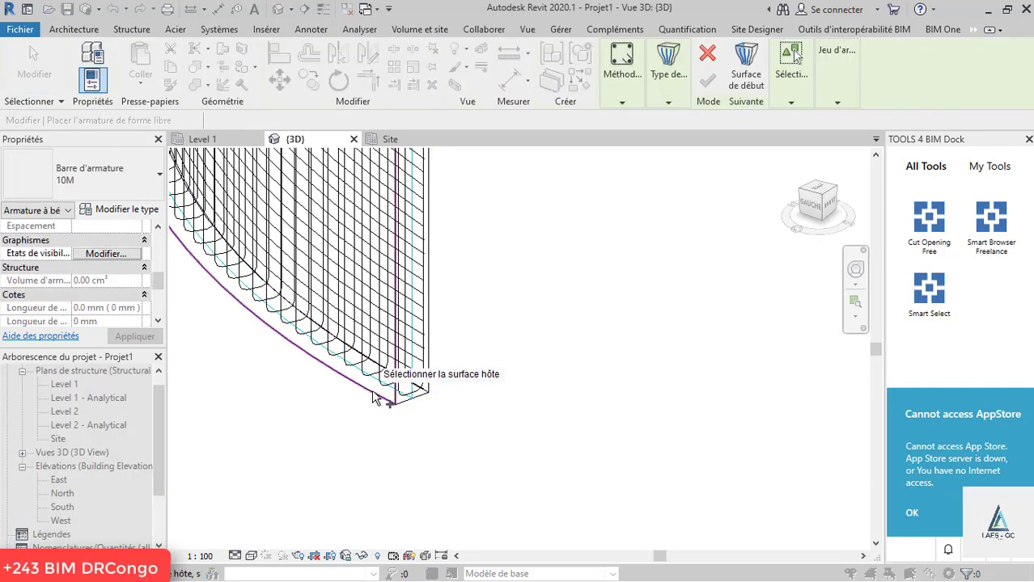
shift+middle_drag(503, 449, 457, 306)
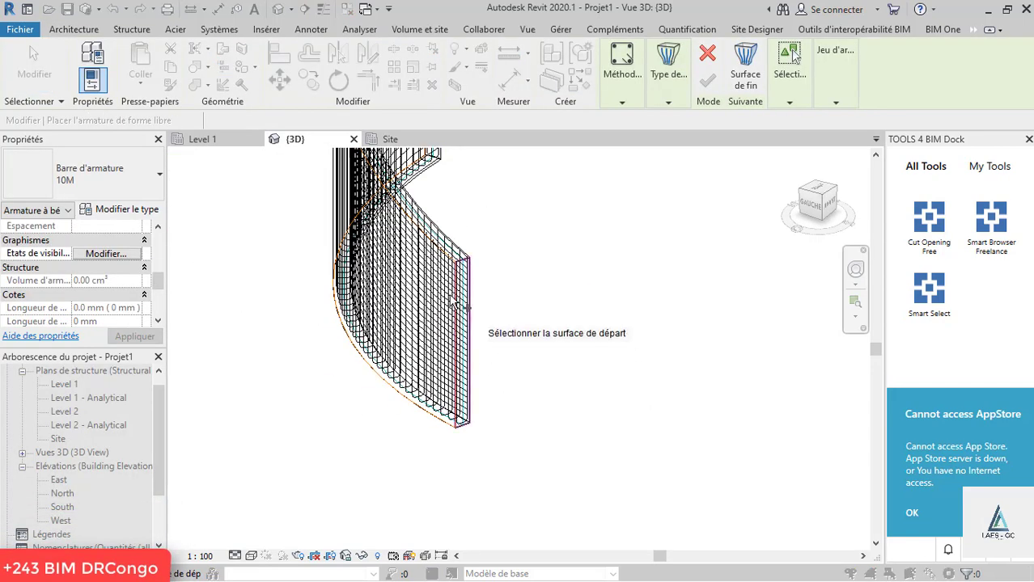
click(462, 260)
scroll(473, 409, up, 2)
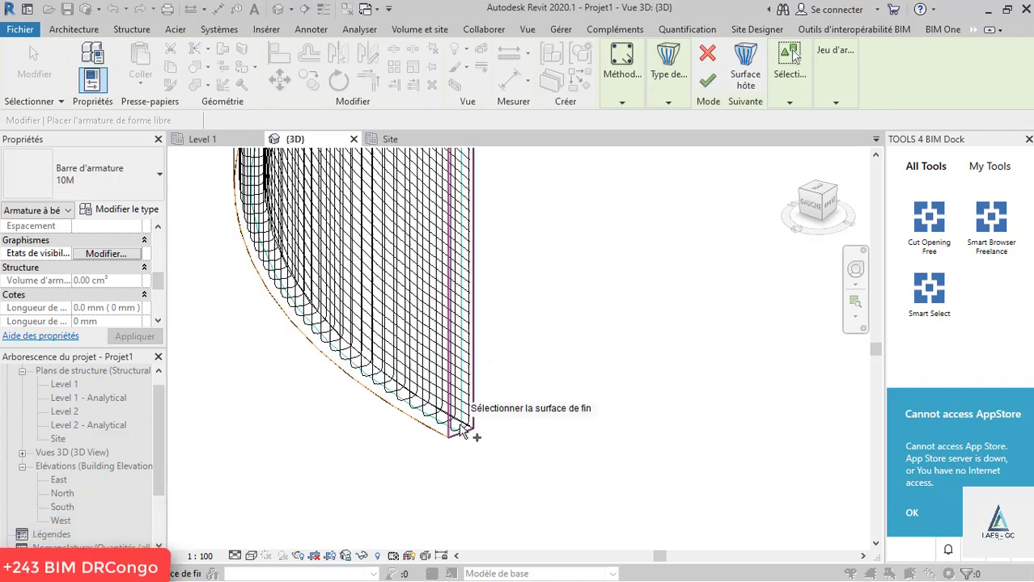
scroll(467, 424, up, 2)
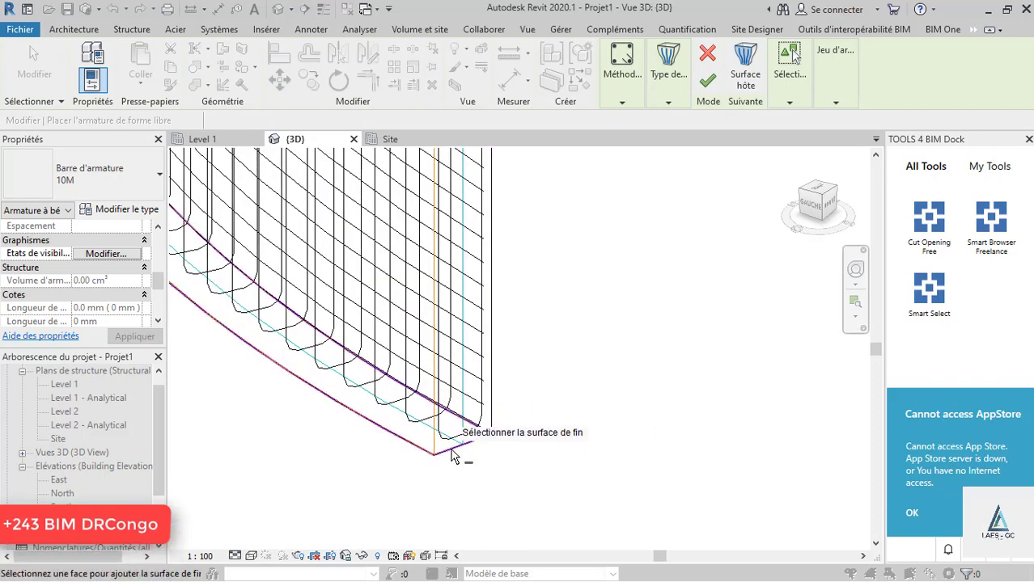
click(451, 455)
- Set the bar's distribution type to Surface and finish placement
click(668, 84)
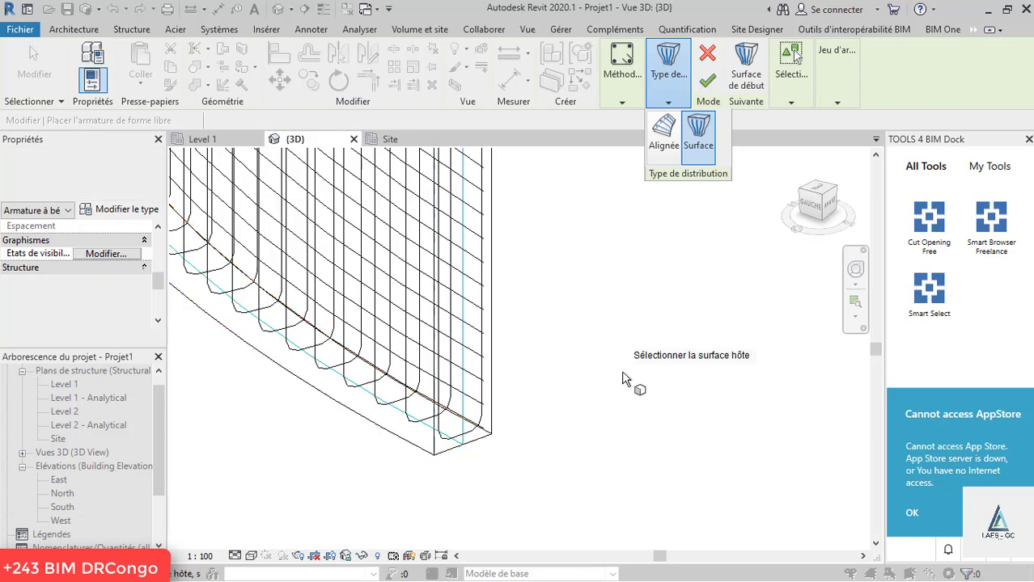
click(693, 142)
scroll(577, 450, down, 2)
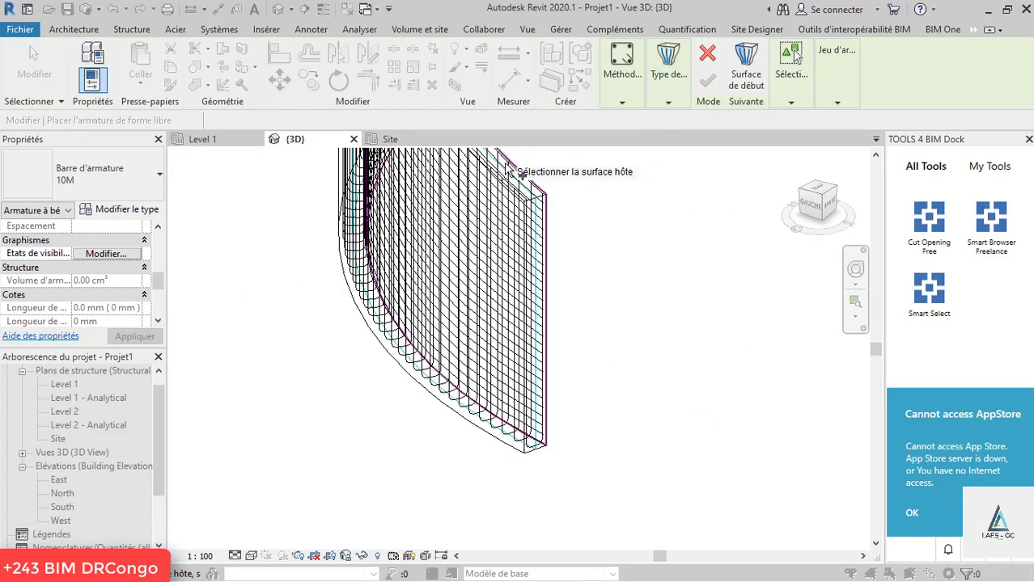
scroll(514, 186, up, 3)
scroll(550, 243, up, 2)
key(Escape)
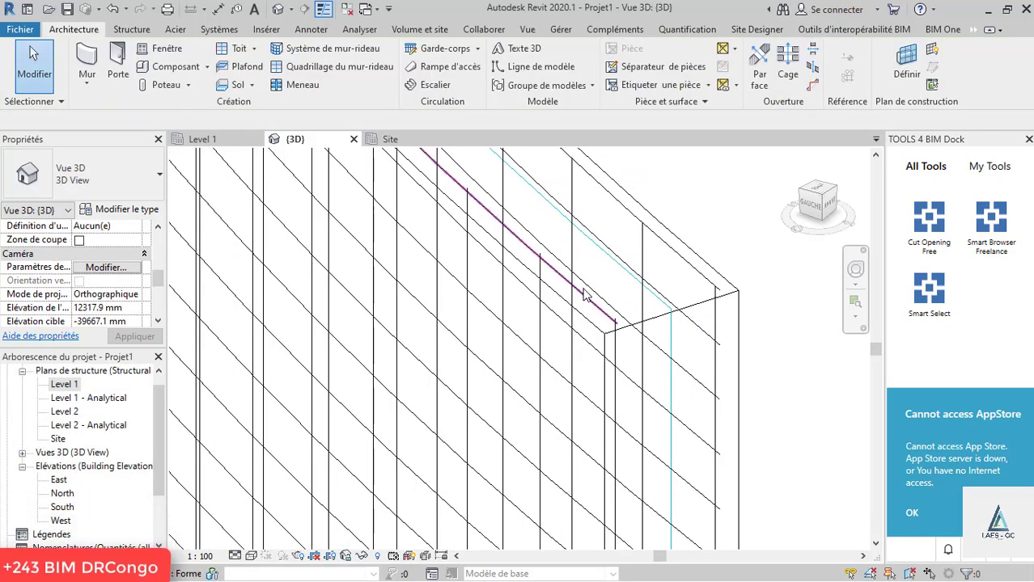
- Make the new bar a maximum-spacing set at 200 mm
click(649, 102)
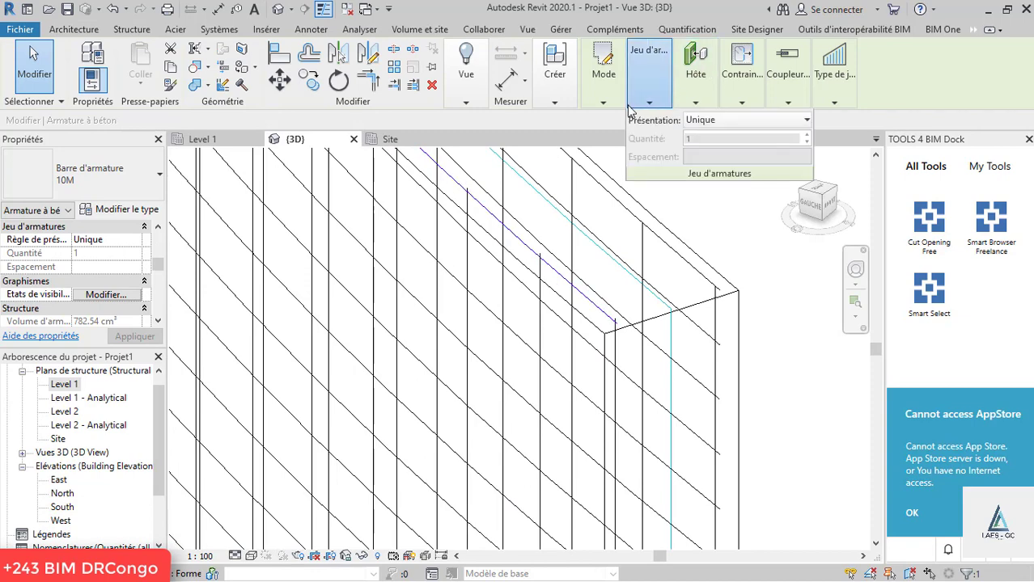
click(707, 121)
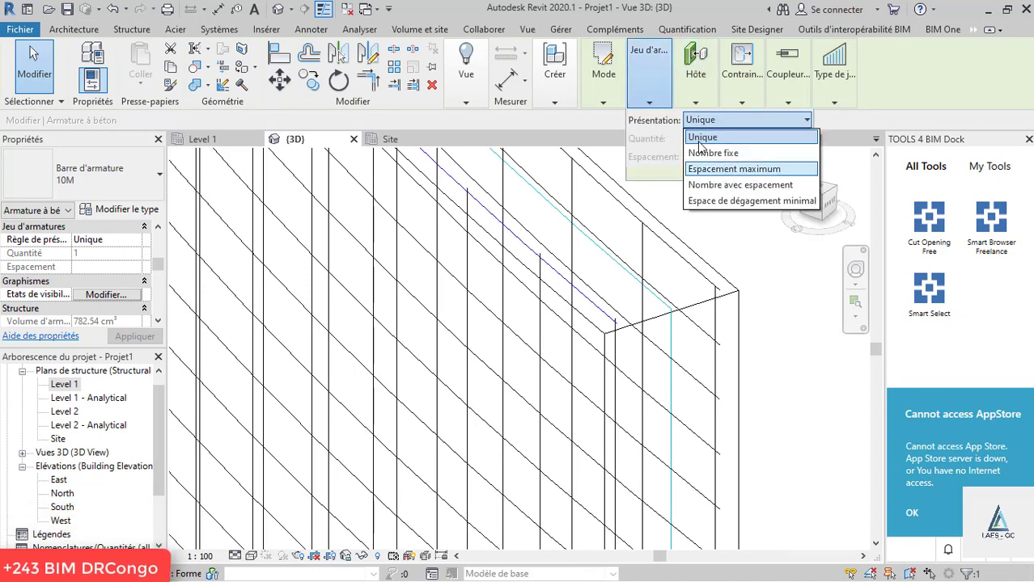
click(701, 137)
mouse_move(653, 101)
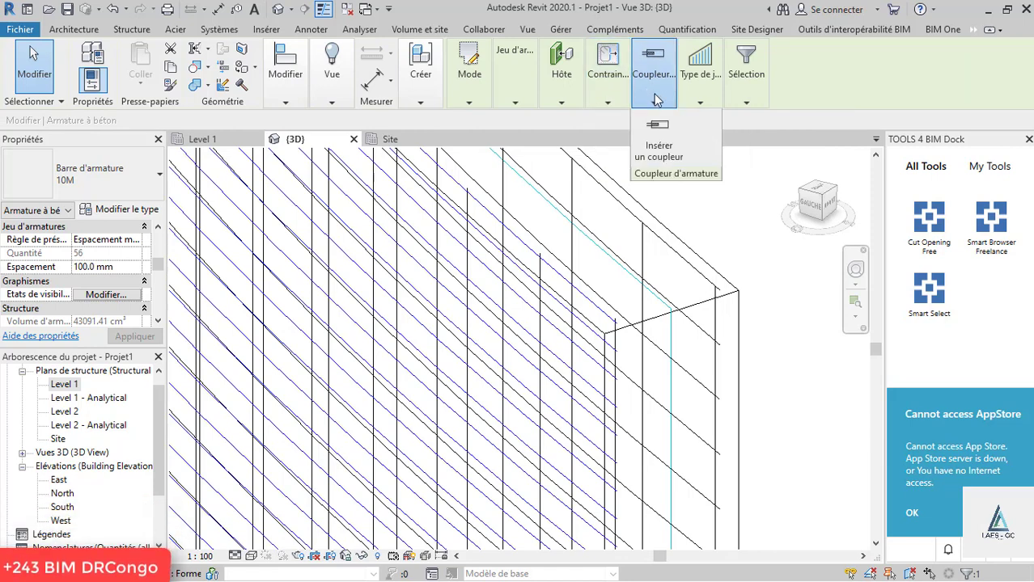
drag(590, 157, 551, 158)
text(200)
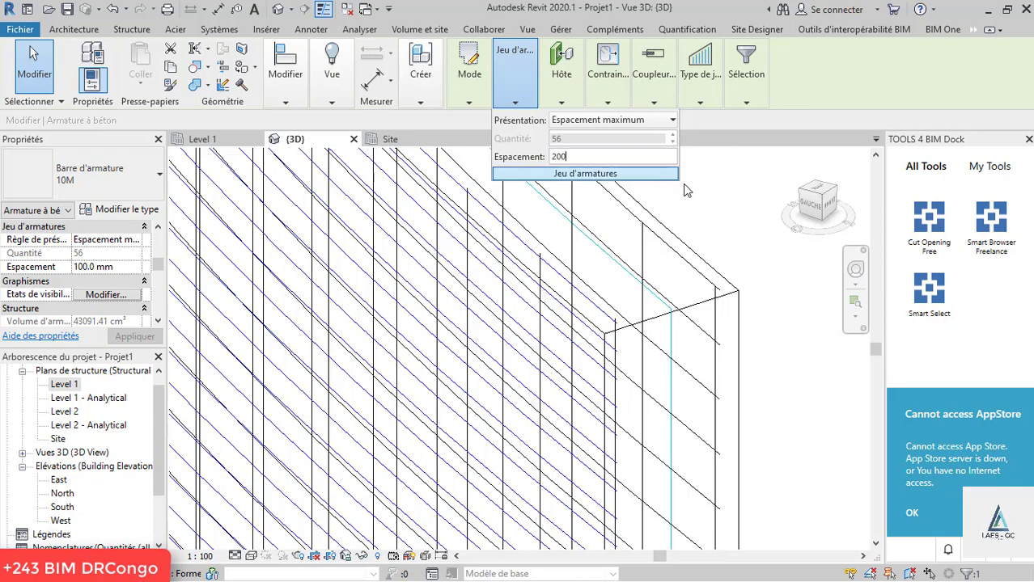
click(615, 199)
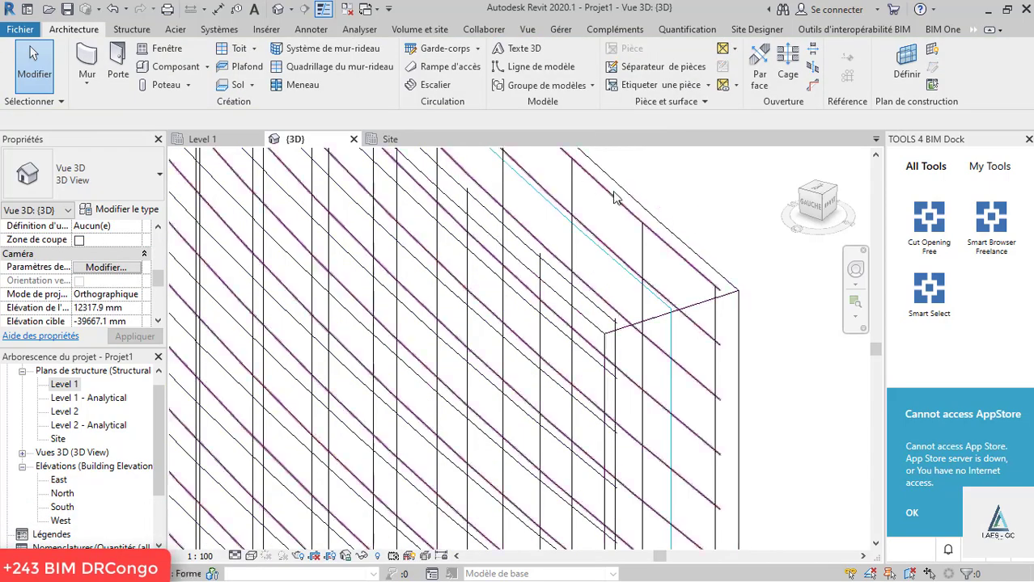
- Select both rebar sets in the wall
scroll(614, 198, down, 3)
scroll(594, 405, down, 3)
scroll(595, 482, up, 3)
scroll(595, 481, up, 3)
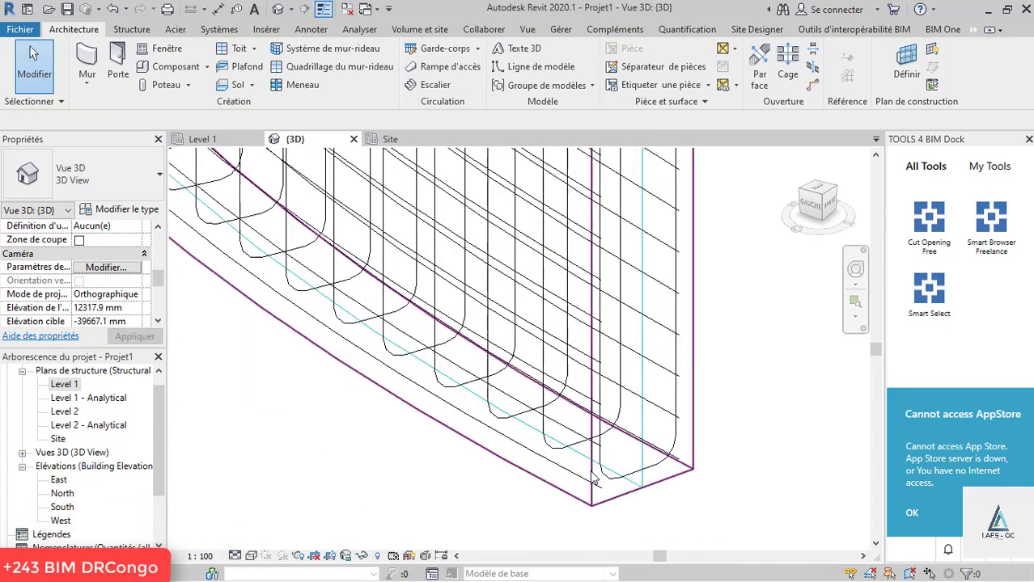
scroll(595, 481, up, 1)
click(583, 488)
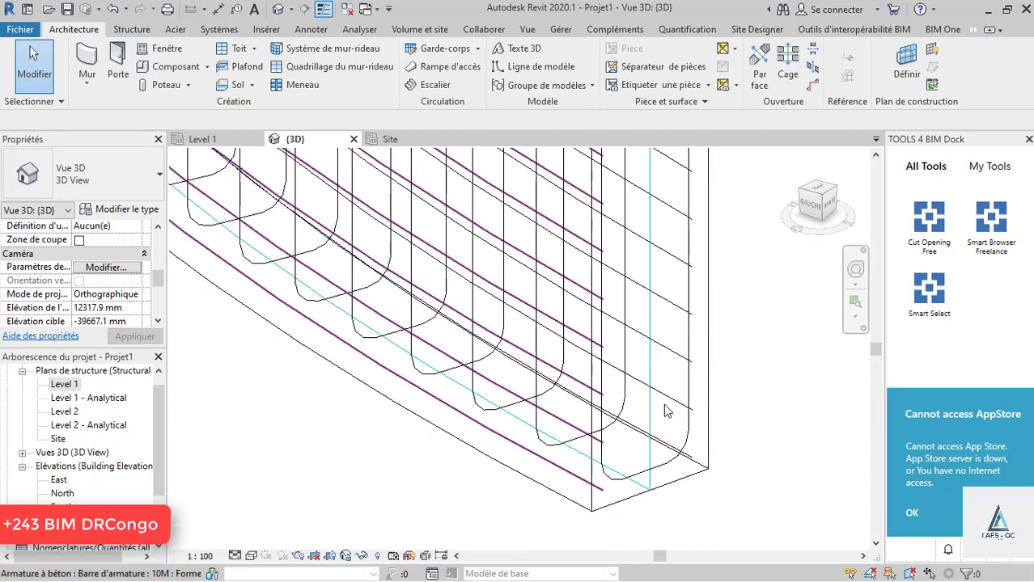
click(570, 507)
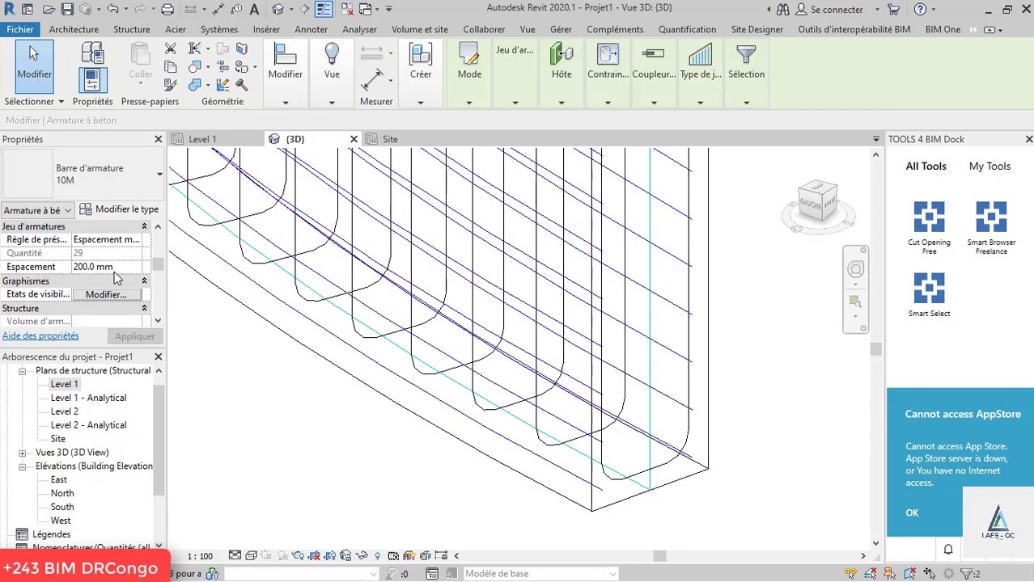
scroll(121, 296, down, 3)
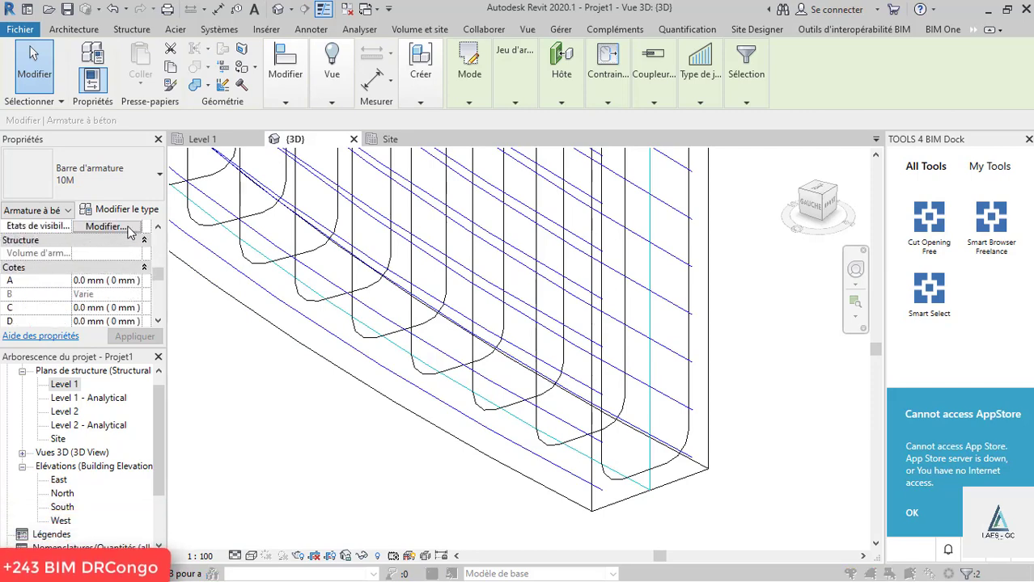
- Set the rebar to View as Solid in the Analytical Model and {3D} views
click(106, 226)
click(675, 346)
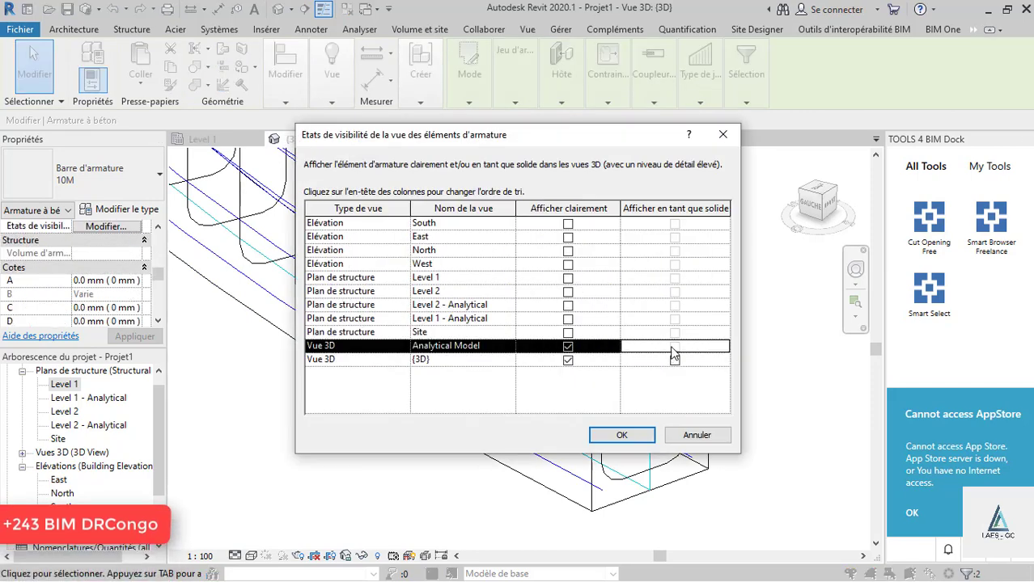
click(680, 364)
click(621, 435)
scroll(427, 451, up, 2)
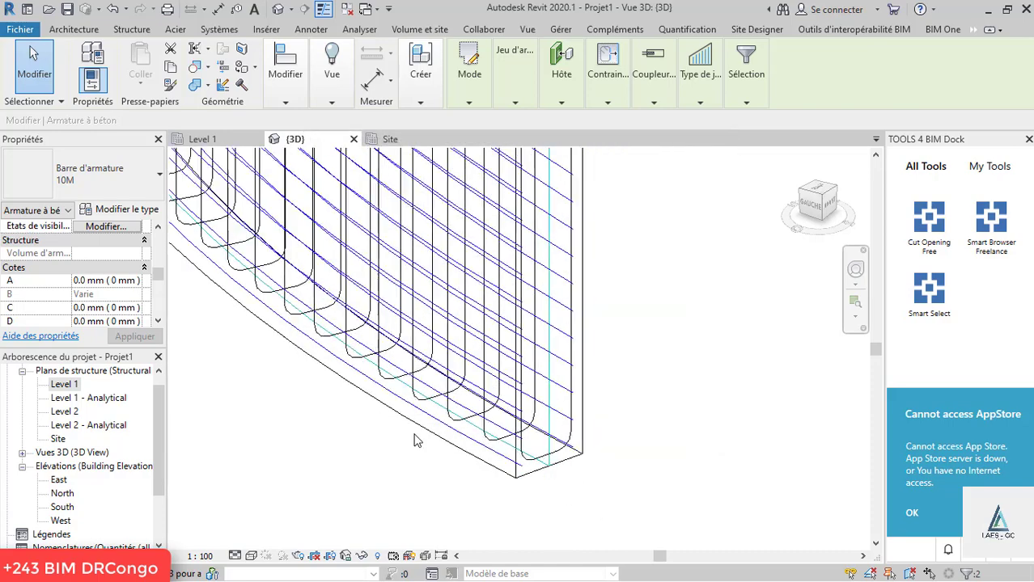
scroll(418, 439, up, 2)
- Override the rebar's surface pattern in this view with a yellow solid fill
right_click(639, 326)
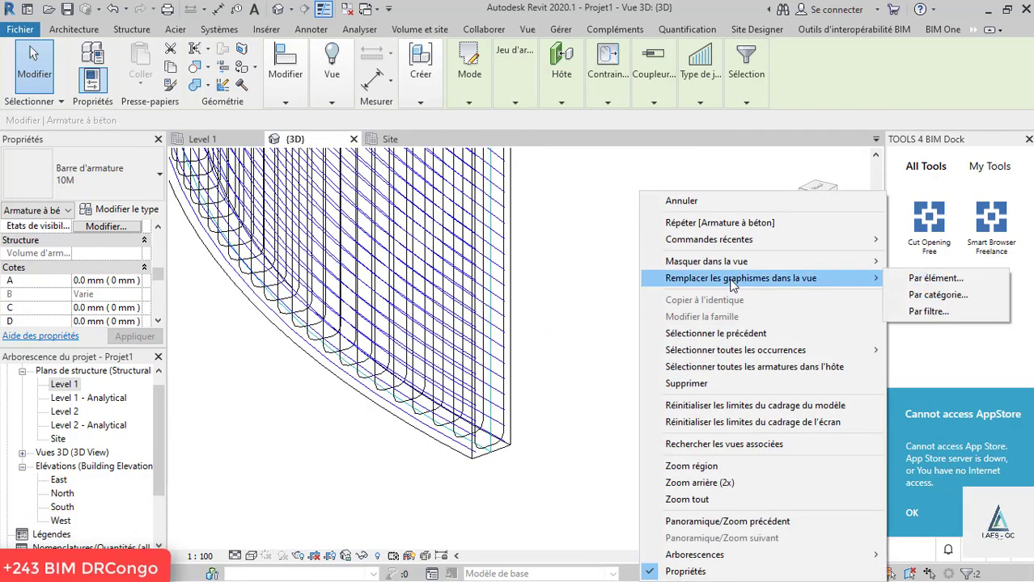
click(923, 279)
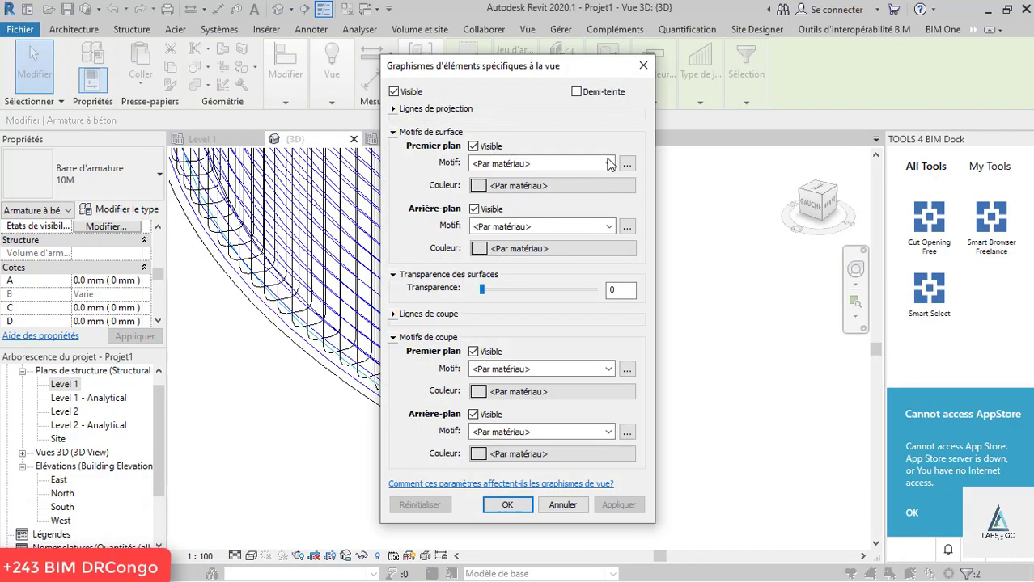
click(581, 164)
click(560, 191)
click(550, 185)
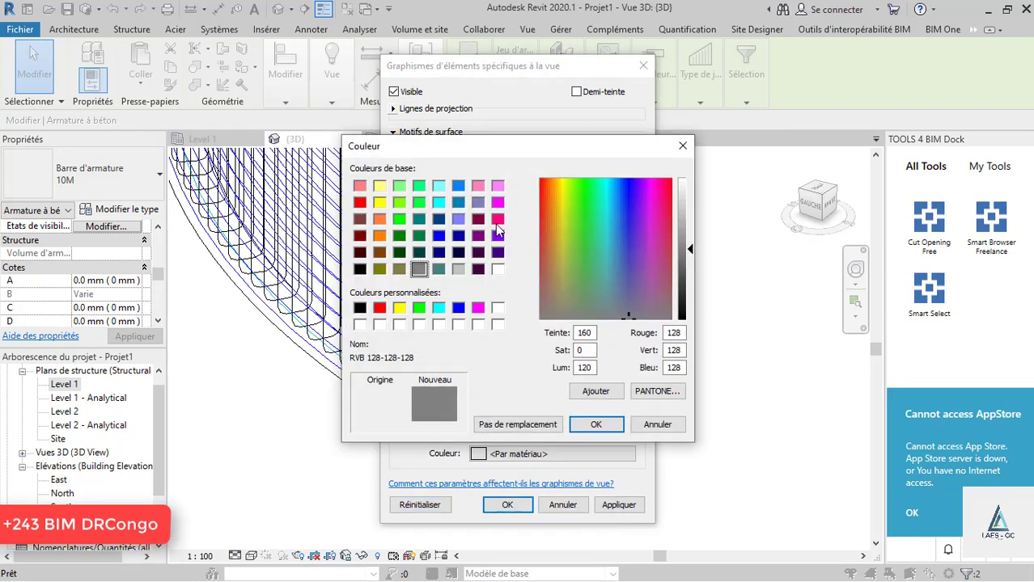
click(602, 426)
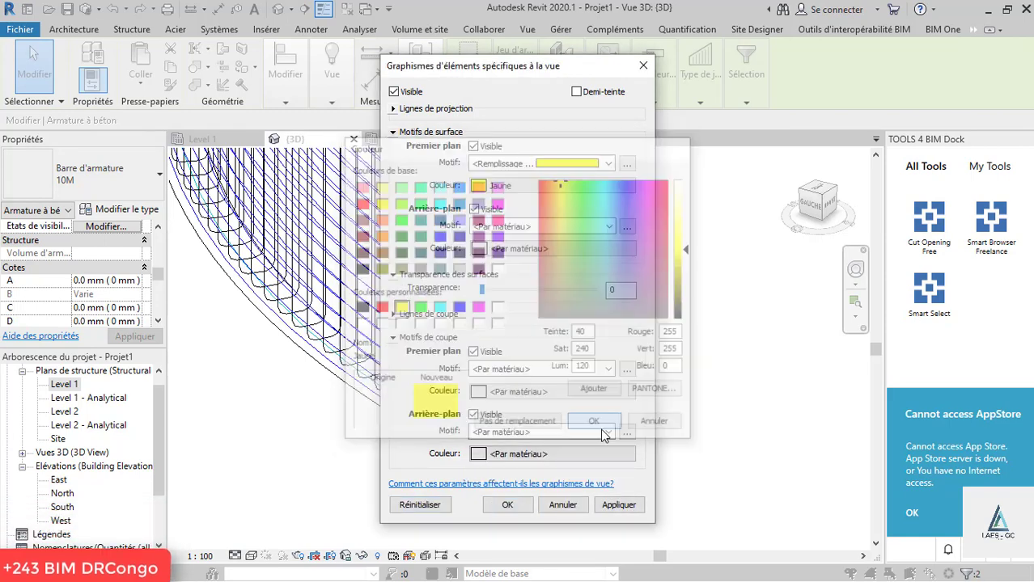
click(616, 506)
click(505, 507)
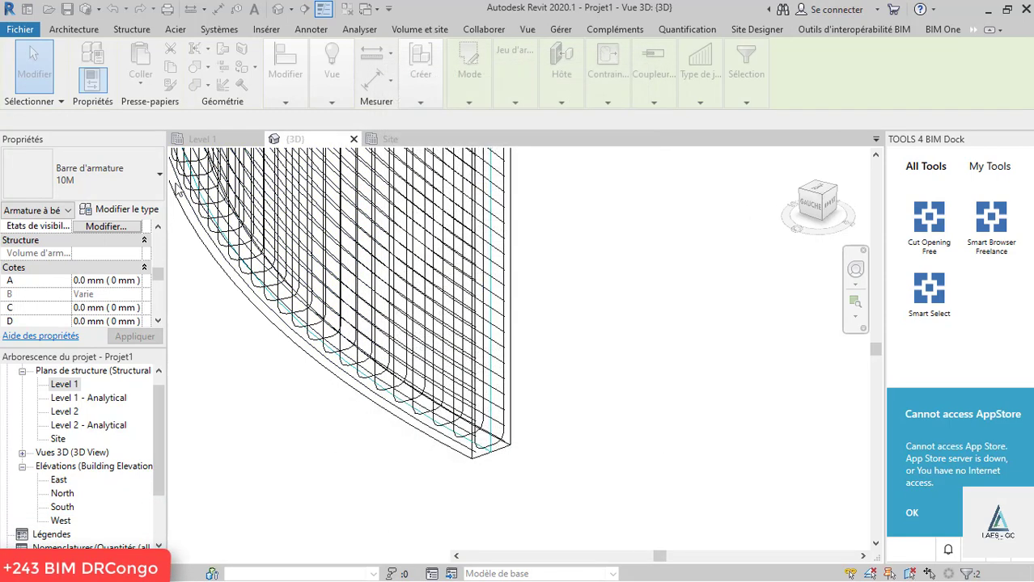
click(95, 198)
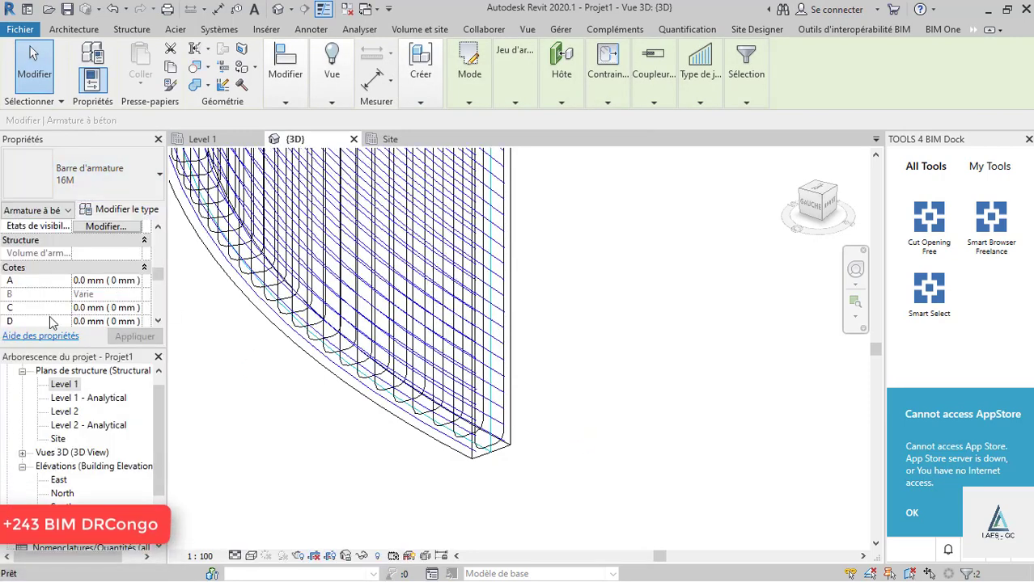
- Set the 16M set's hooks to Standard - 90 deg and apply
scroll(113, 273, down, 3)
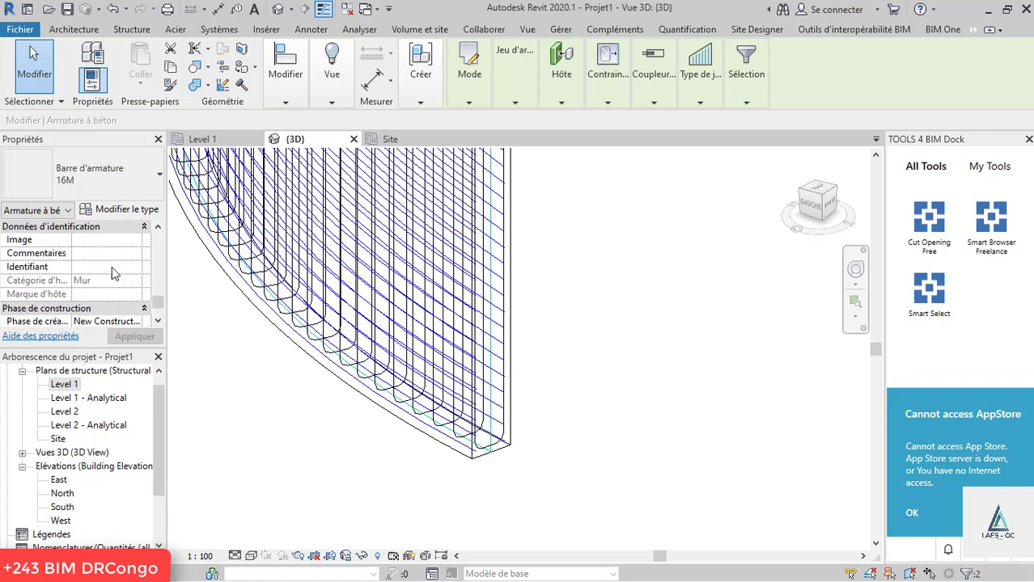
scroll(113, 272, up, 5)
scroll(114, 272, up, 5)
scroll(113, 273, up, 2)
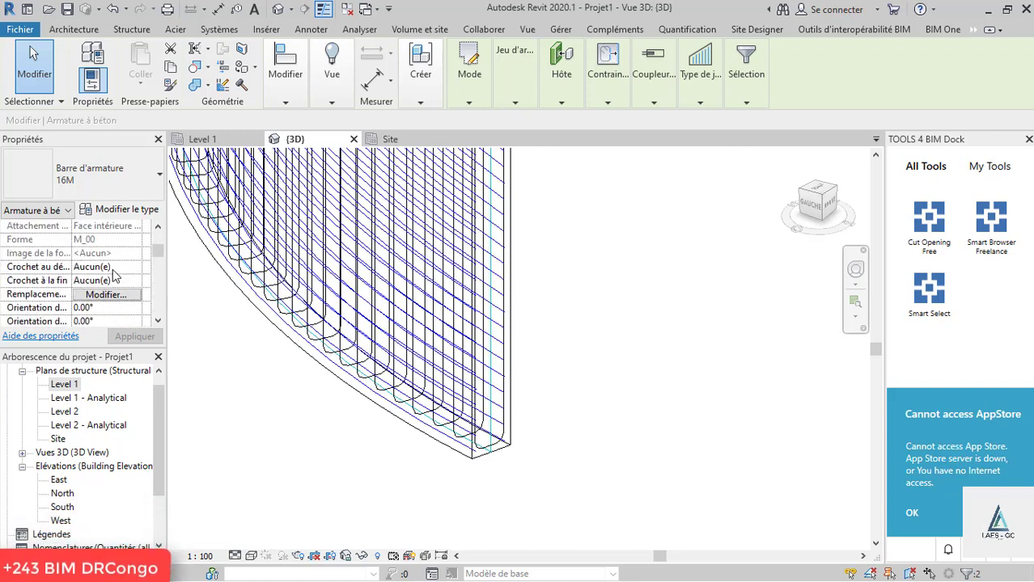
scroll(145, 276, up, 2)
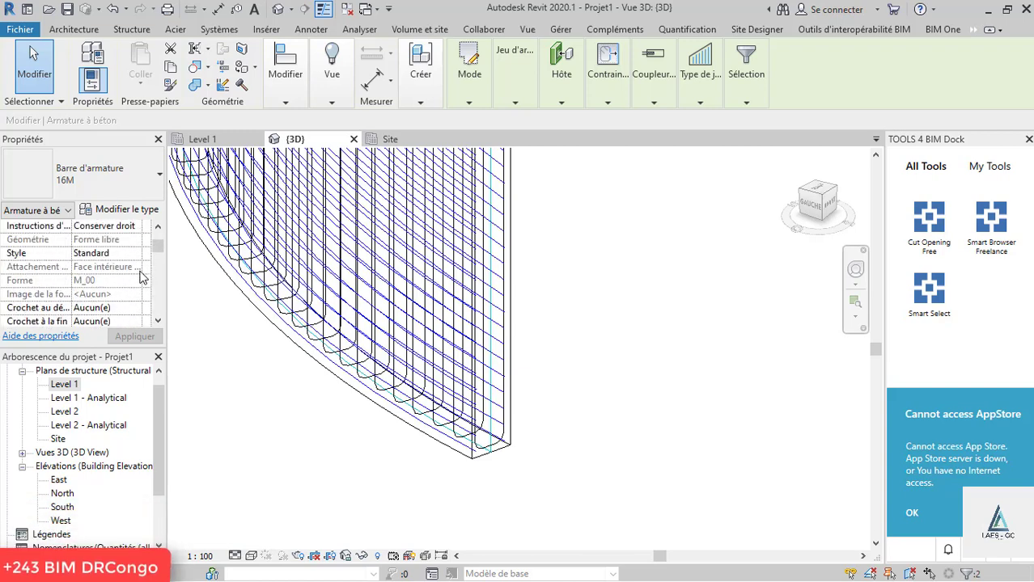
click(137, 292)
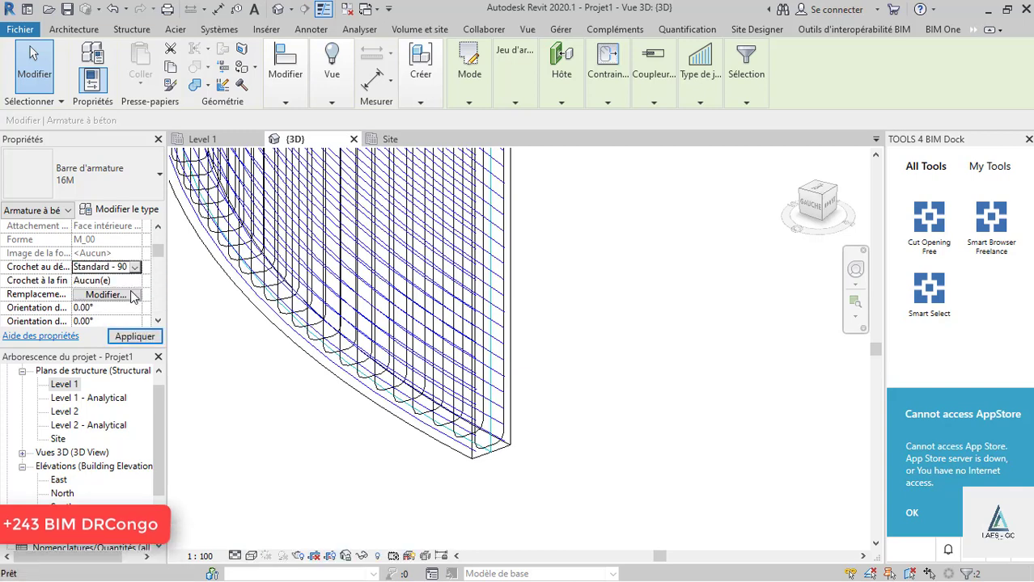
click(135, 281)
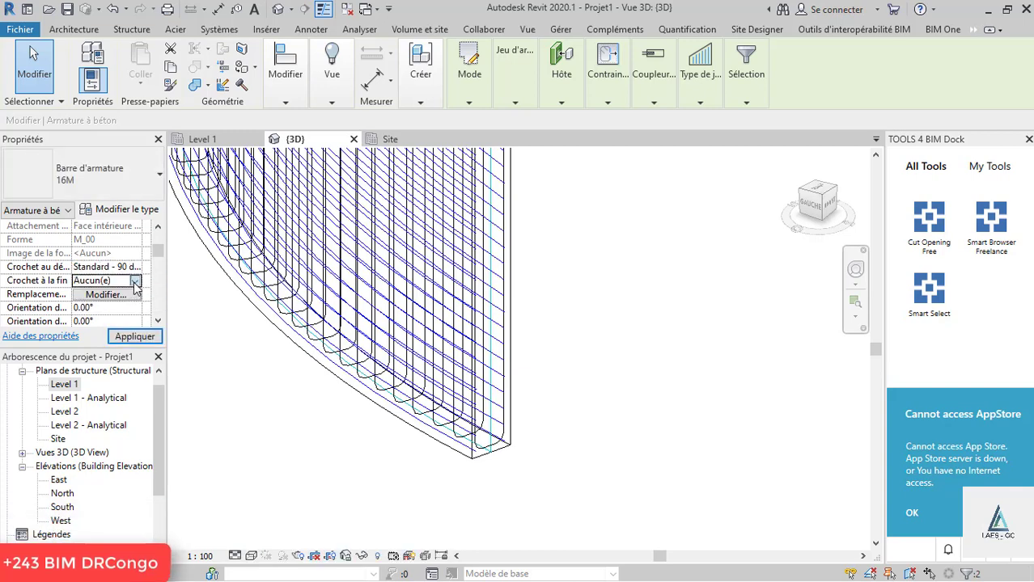
click(134, 336)
- Zoom to inspect the hooked bars, then clear the selection
scroll(396, 421, up, 2)
scroll(485, 416, up, 2)
scroll(566, 364, up, 1)
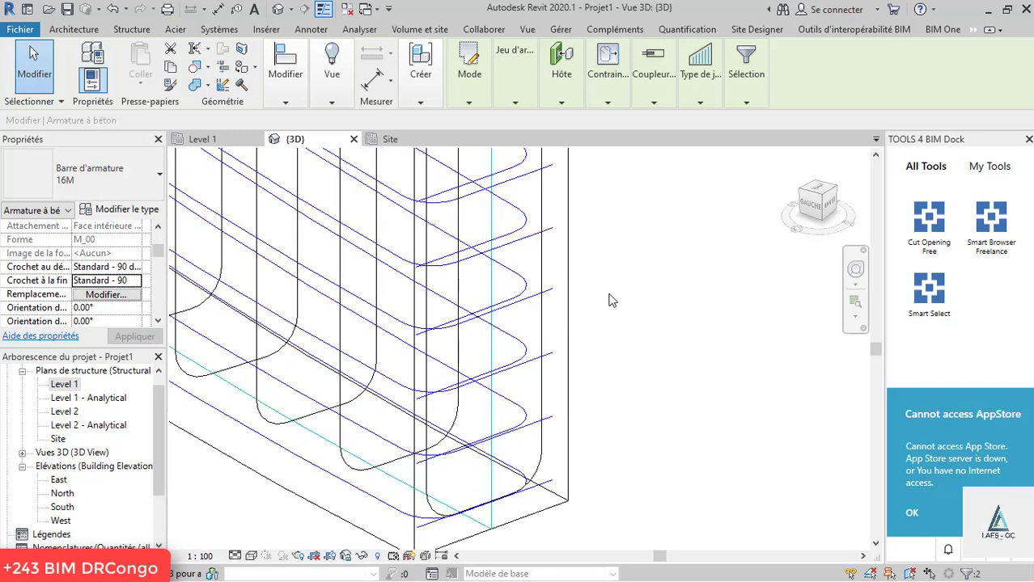
scroll(473, 376, down, 1)
scroll(565, 387, down, 1)
scroll(568, 427, down, 2)
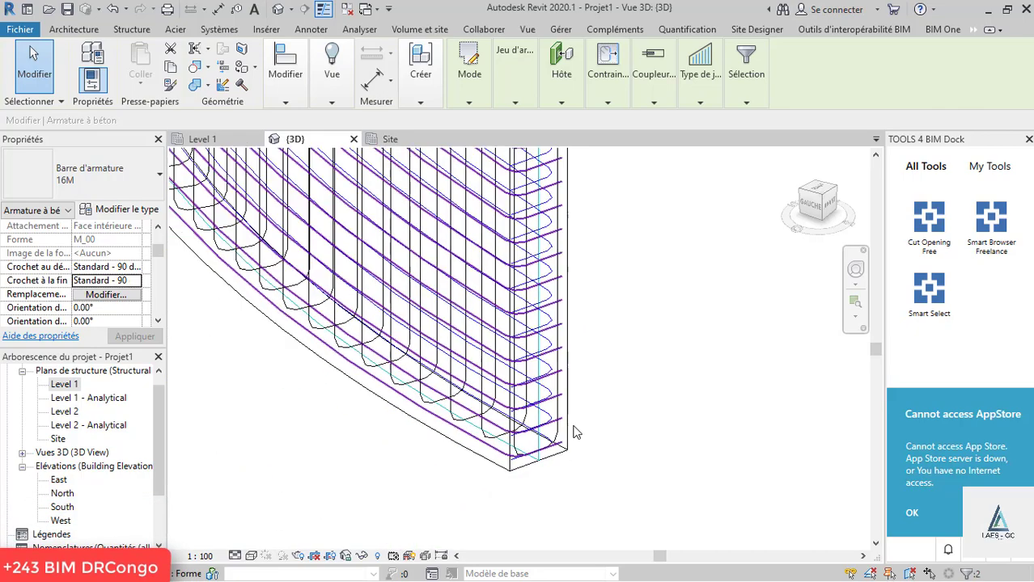
scroll(575, 434, down, 1)
scroll(575, 435, up, 1)
scroll(582, 364, up, 1)
scroll(598, 284, up, 2)
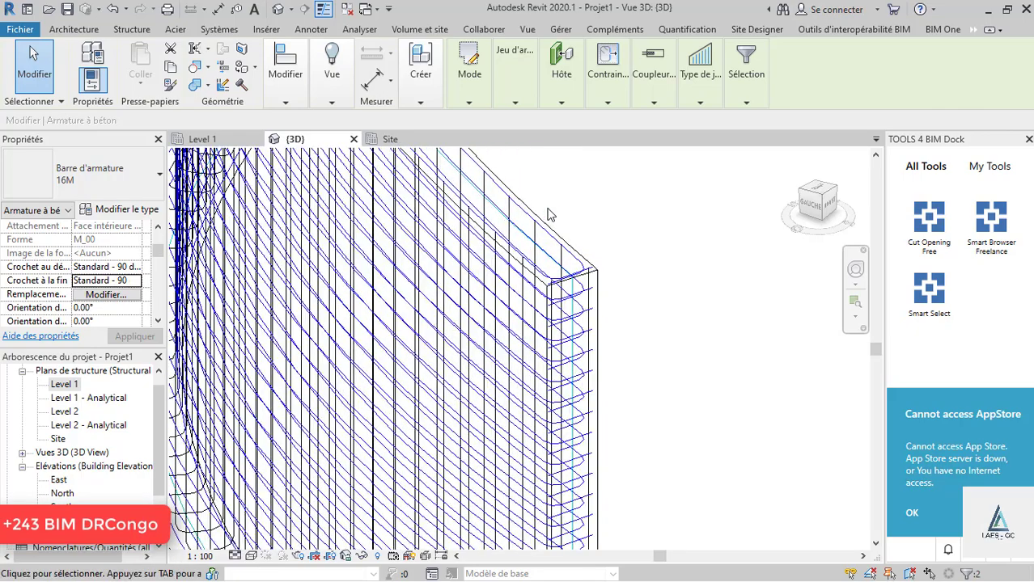
scroll(611, 217, up, 2)
click(611, 217)
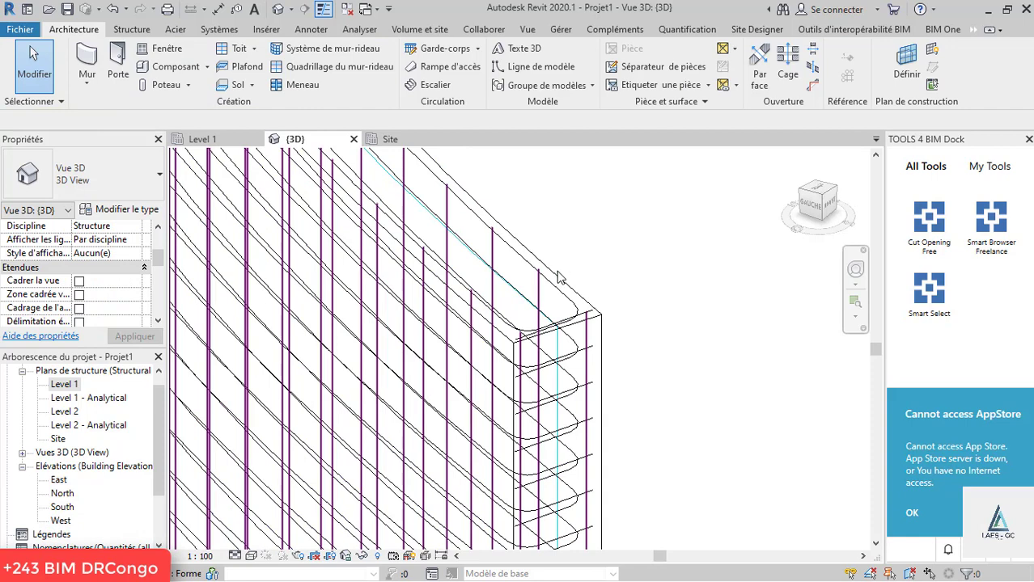
- Give another 16M rebar set Standard - 90 deg hooks and apply
click(571, 257)
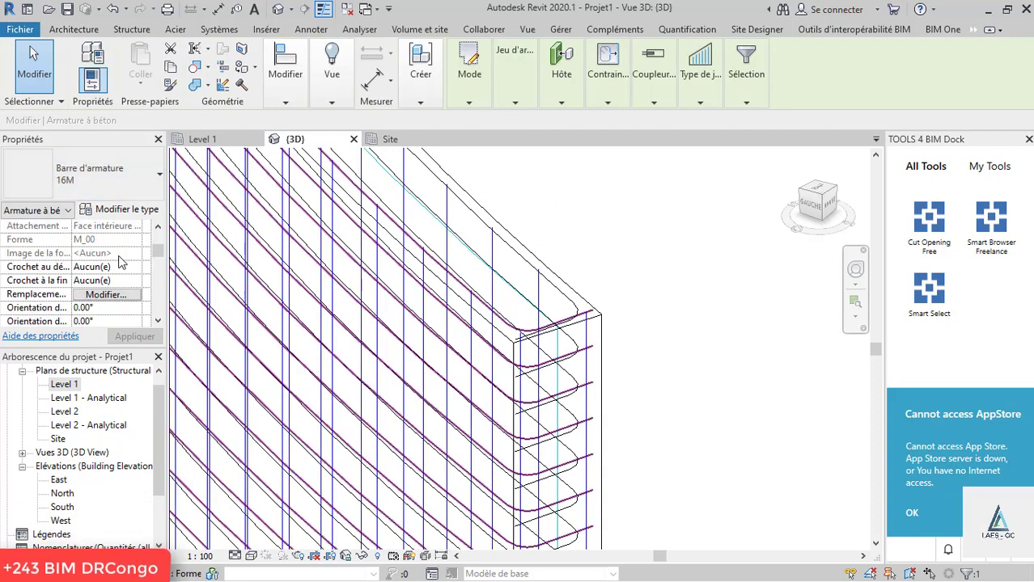
click(129, 292)
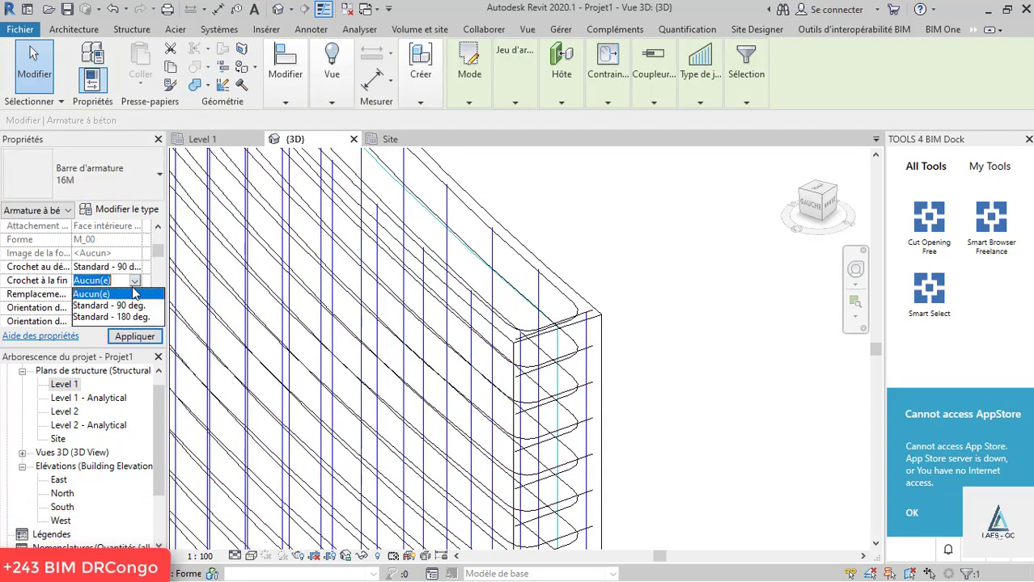
click(134, 336)
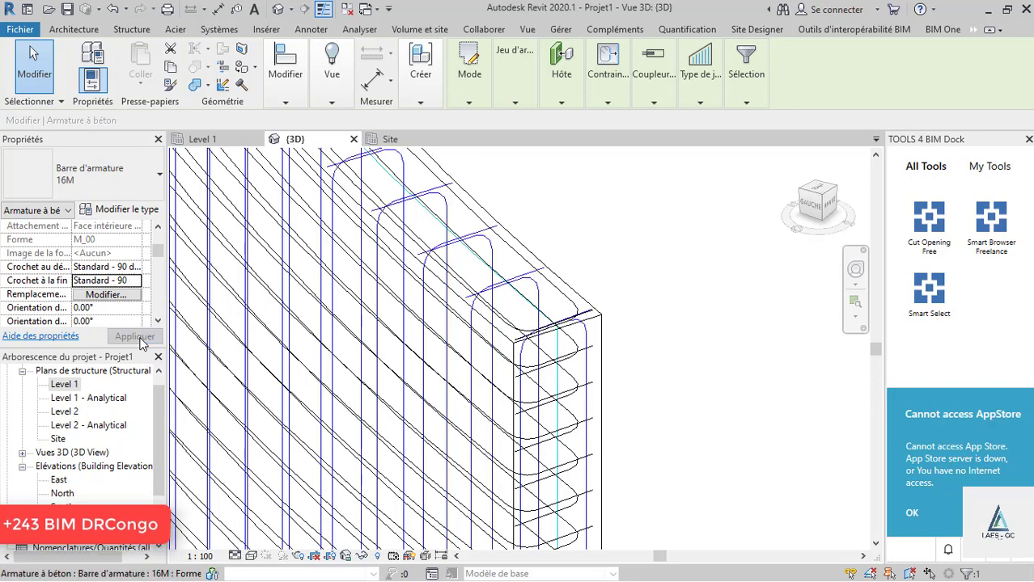
scroll(525, 213, down, 2)
scroll(524, 213, down, 2)
scroll(543, 488, up, 2)
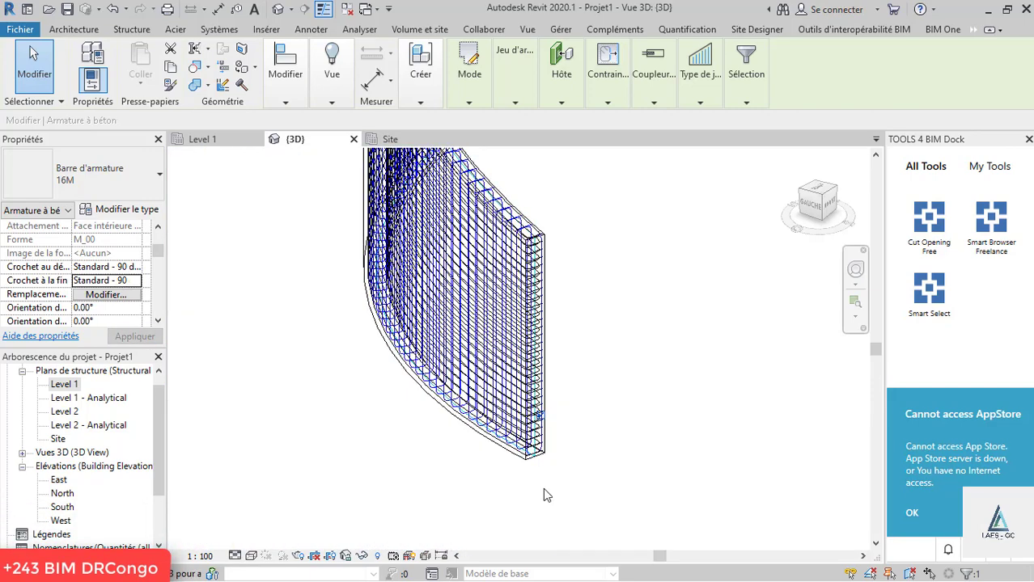
scroll(529, 462, up, 2)
- Clear the rebar selection, select the curved wall and orbit around its end
scroll(560, 353, up, 1)
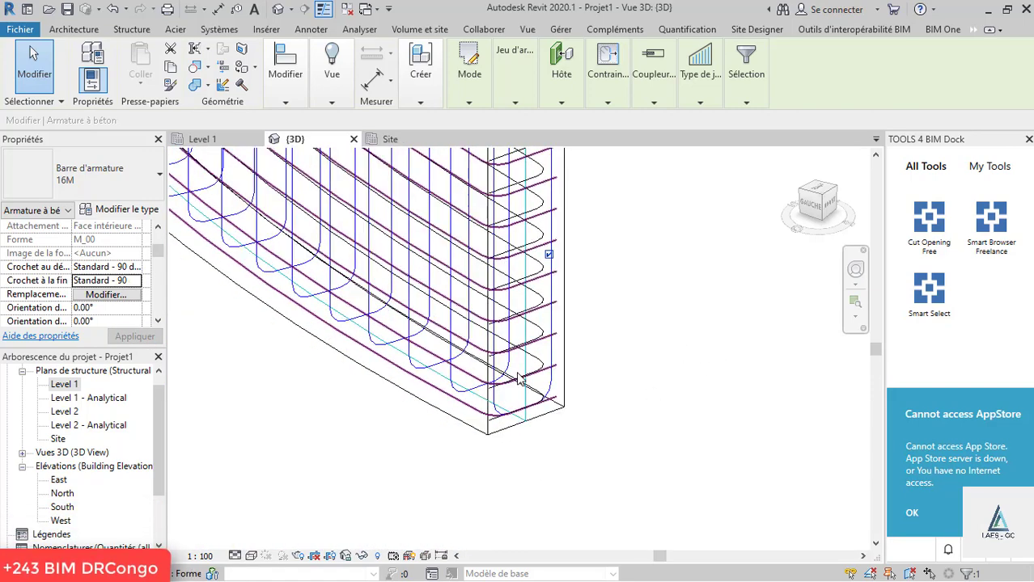
scroll(548, 297, up, 1)
scroll(503, 442, up, 1)
scroll(554, 326, up, 1)
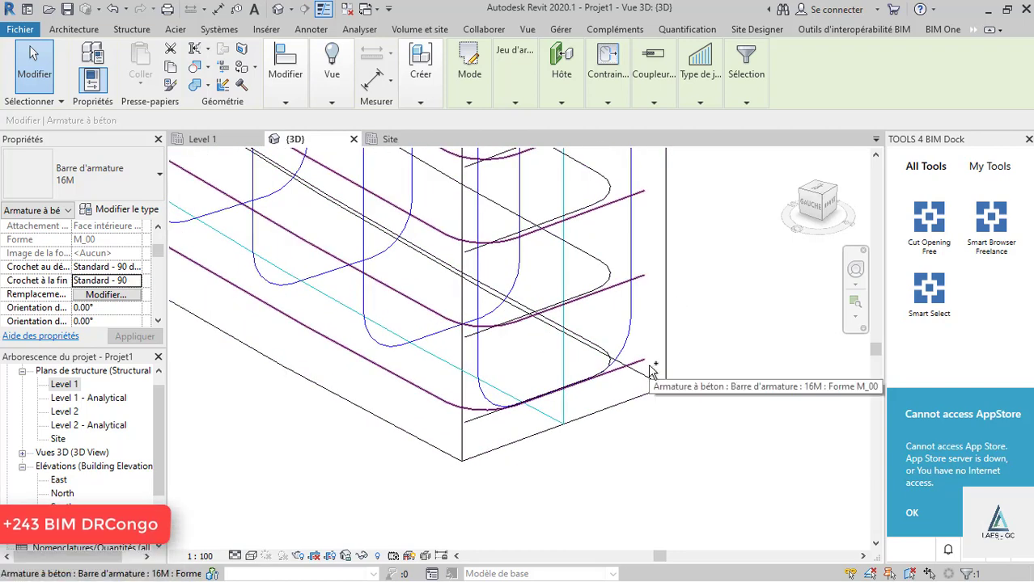
click(629, 417)
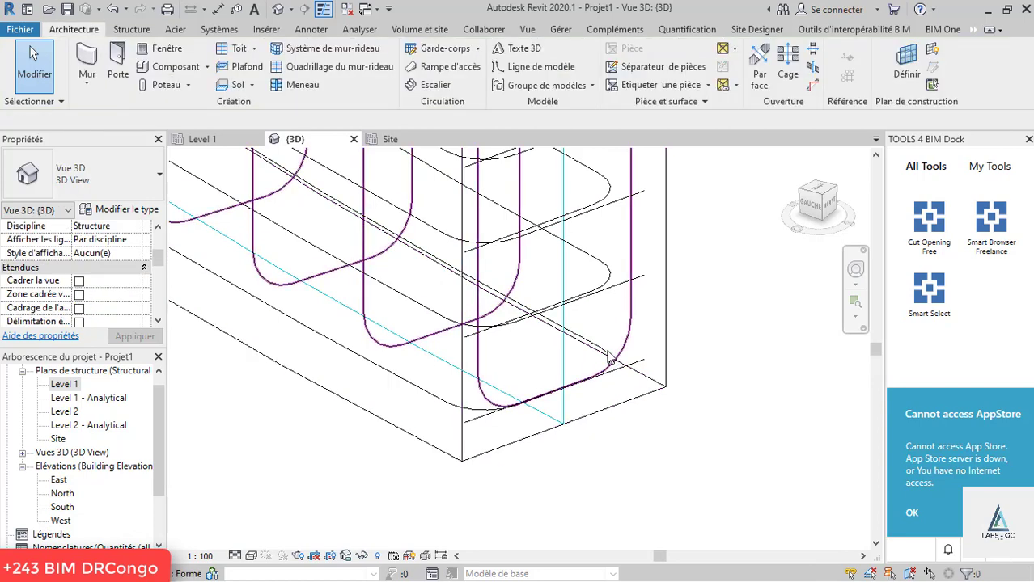
click(600, 406)
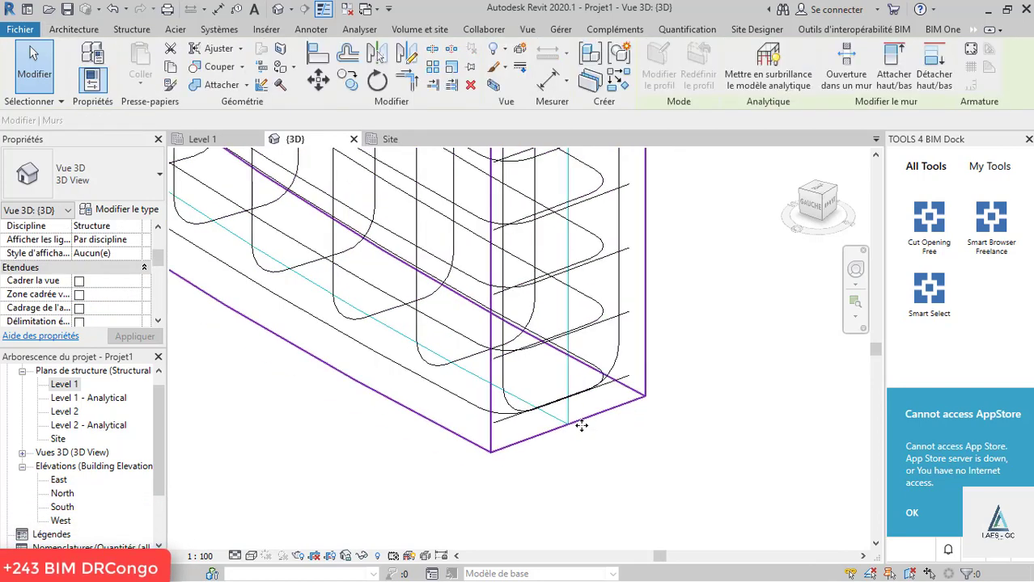
shift+middle_drag(600, 406, 512, 439)
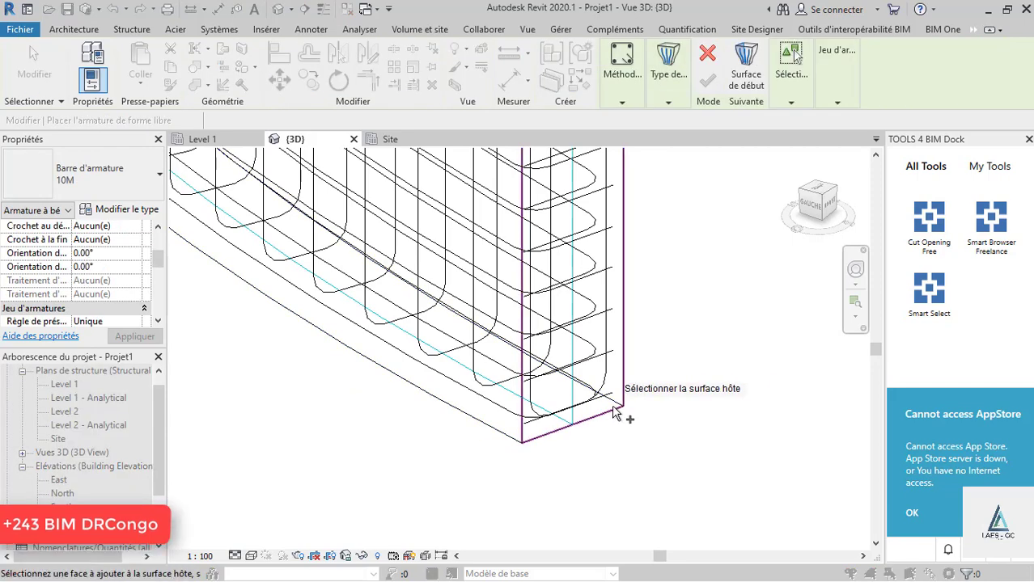
click(571, 390)
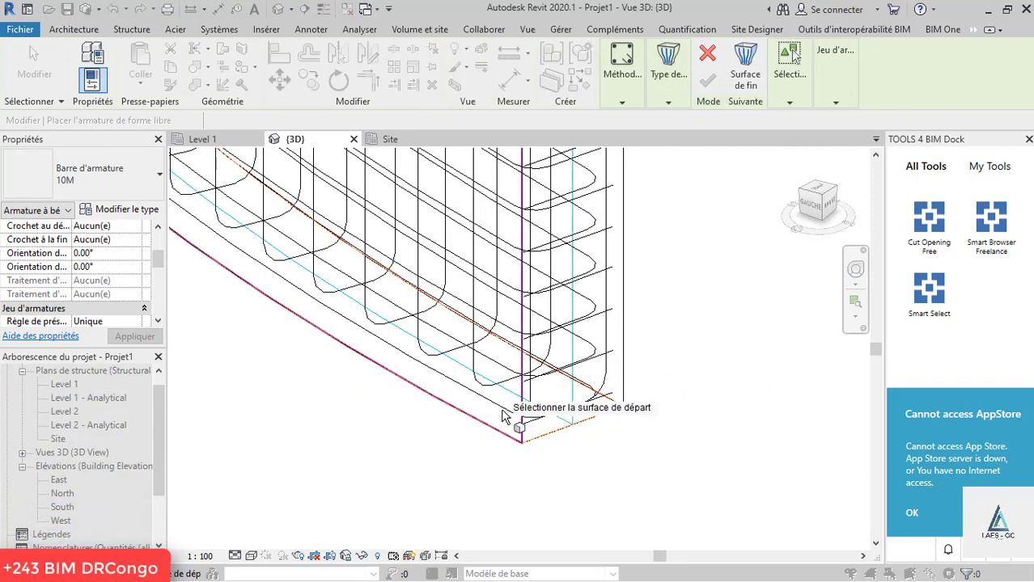
click(521, 398)
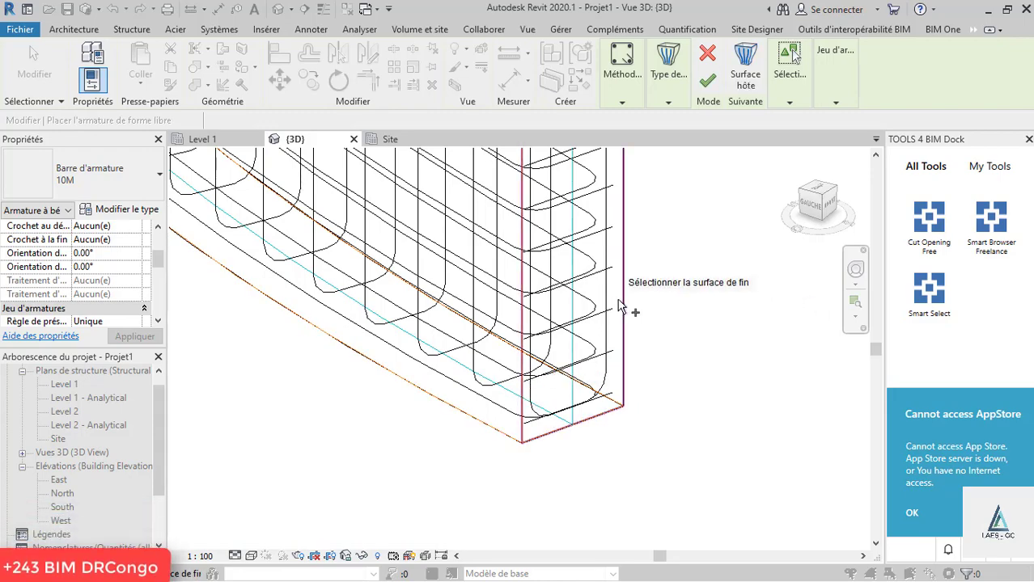
shift+middle_drag(619, 306, 659, 470)
mouse_move(685, 386)
shift+middle_down()
mouse_move(607, 397)
mouse_move(692, 389)
shift+middle_up()
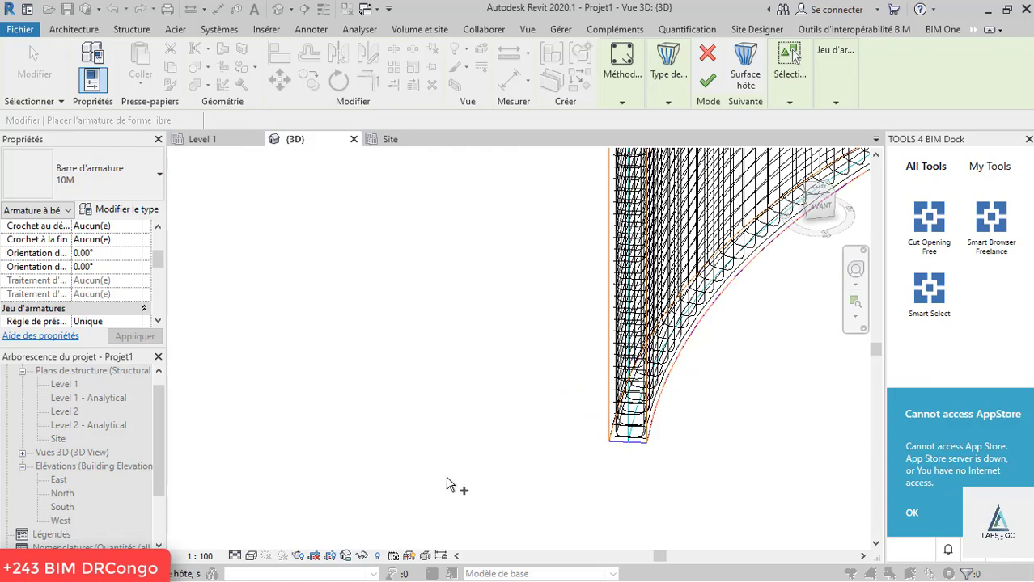
mouse_move(449, 484)
shift+middle_down()
mouse_move(519, 522)
mouse_move(607, 464)
mouse_move(511, 490)
mouse_move(562, 455)
shift+middle_up()
click(668, 89)
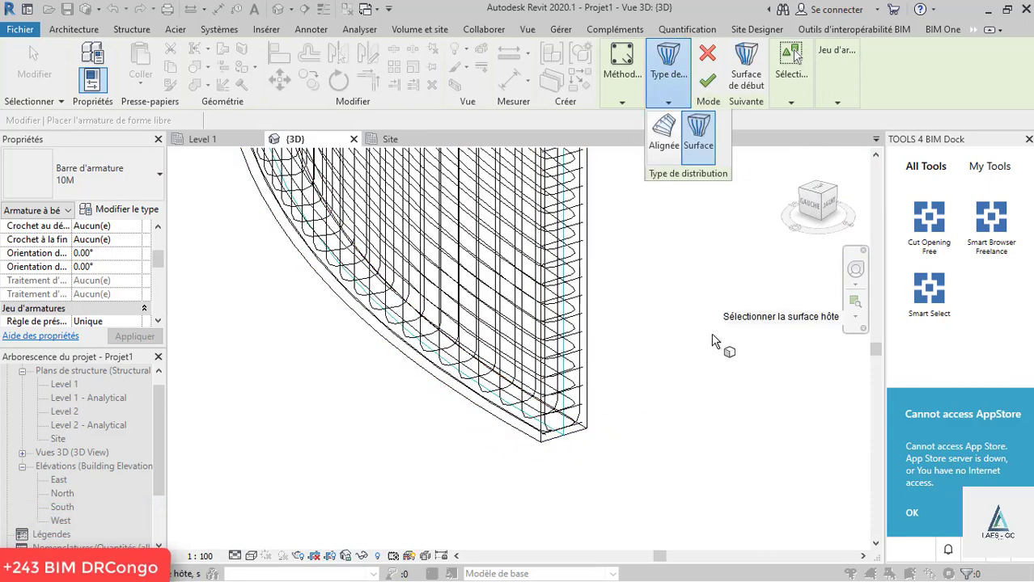
scroll(558, 446, up, 3)
key(Escape)
scroll(549, 450, up, 3)
scroll(518, 405, up, 2)
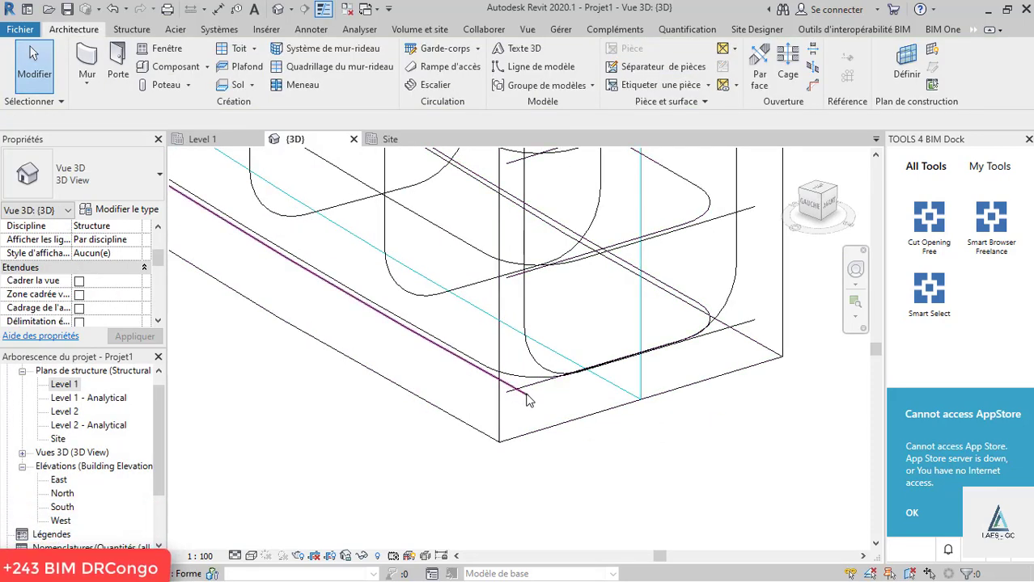
- Lay out the wall-base bar as a 4-bar maximum-spacing set at 100.0 mm
click(199, 188)
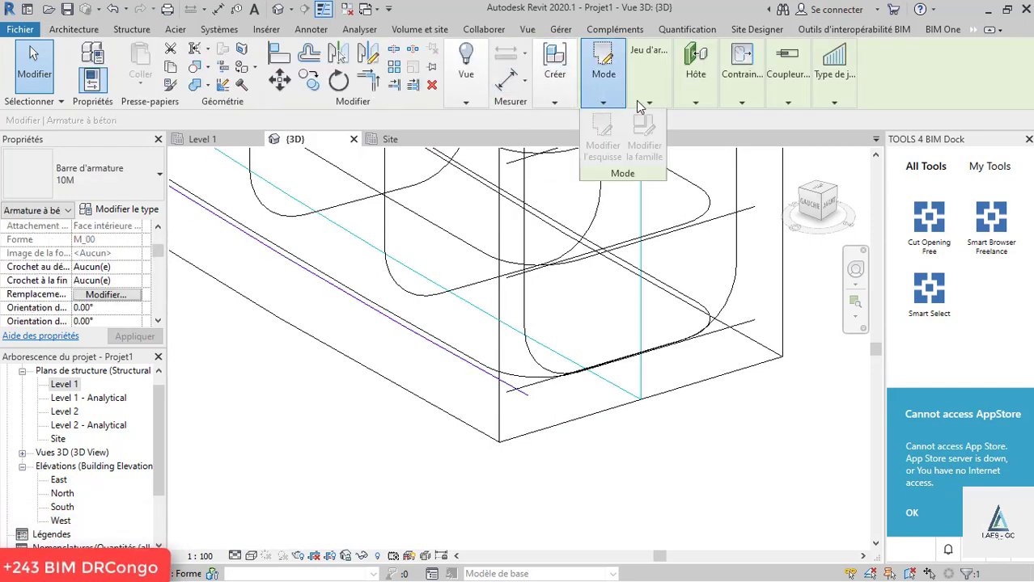
mouse_move(649, 75)
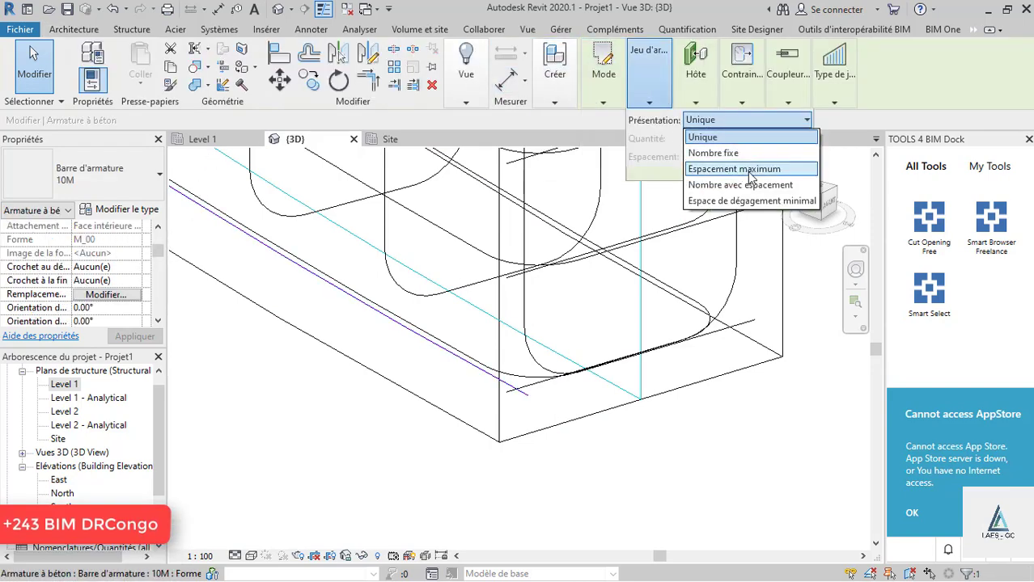
click(748, 170)
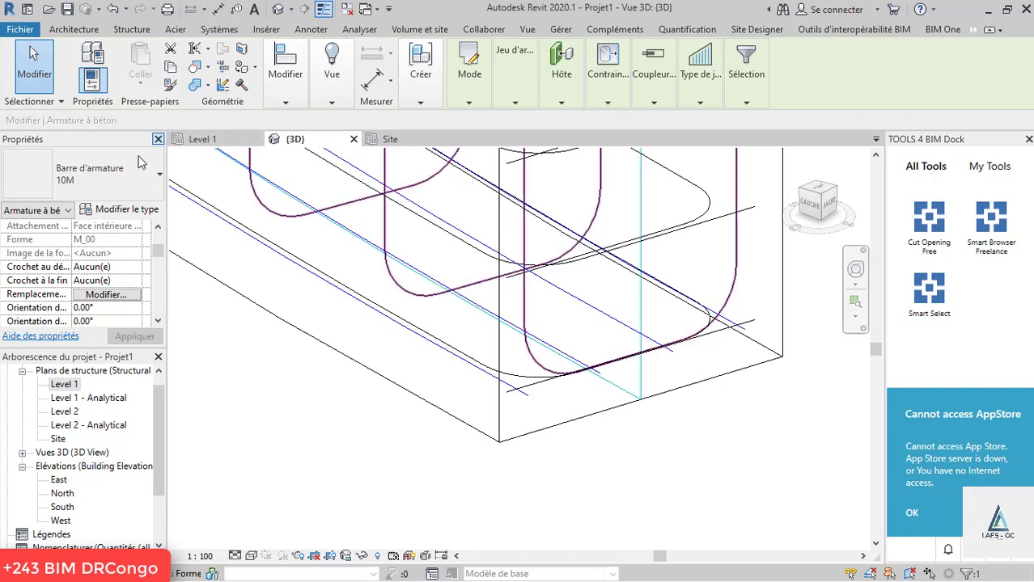
scroll(134, 303, down, 3)
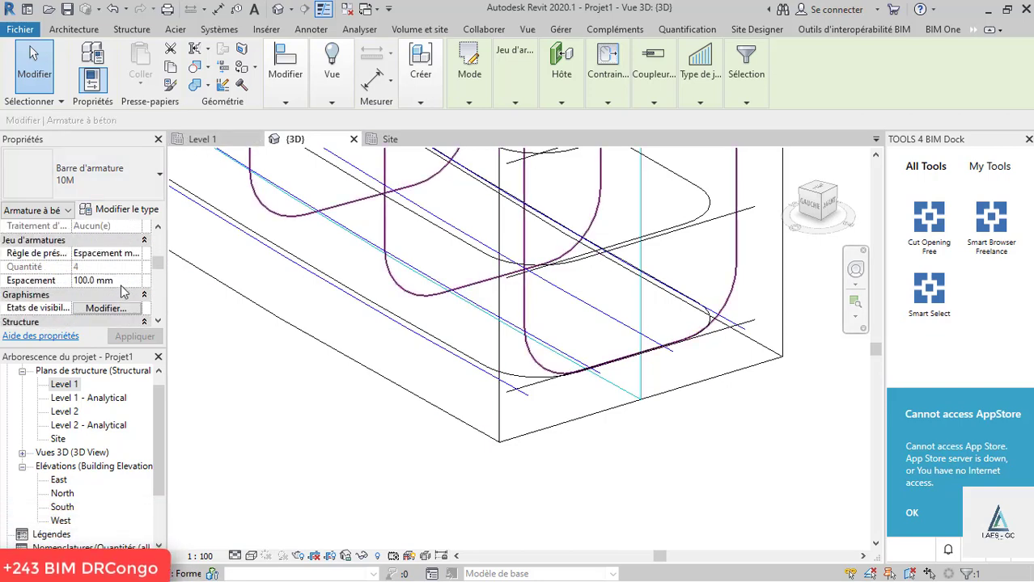
- Make rebar display unobscured and solid in the {3D} view
click(103, 308)
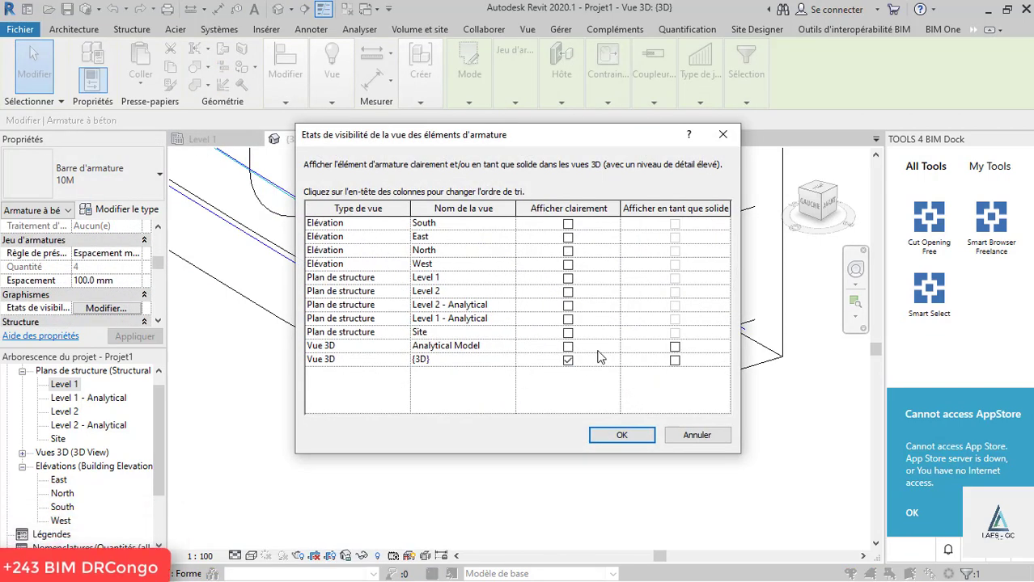
click(568, 347)
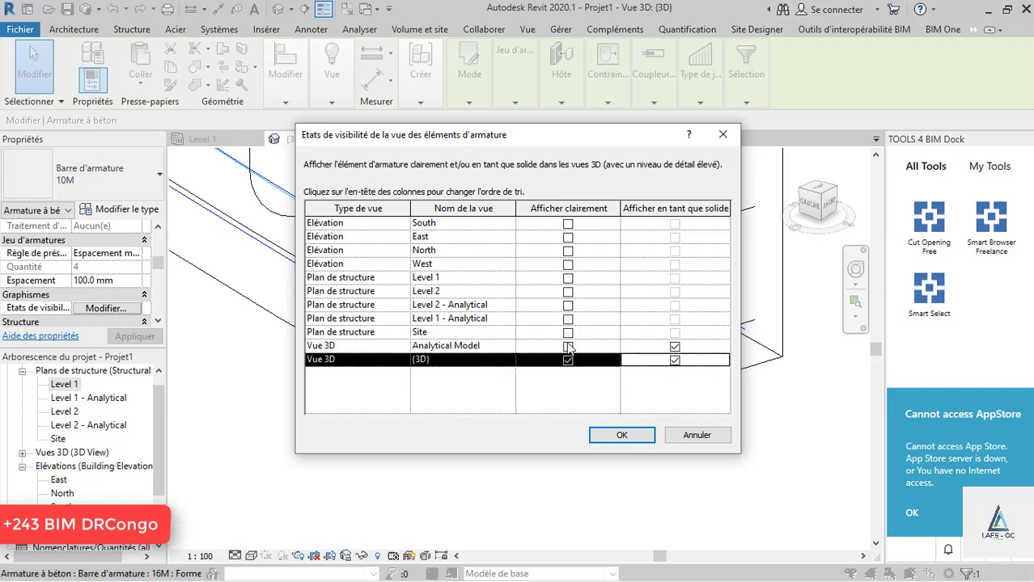
click(622, 435)
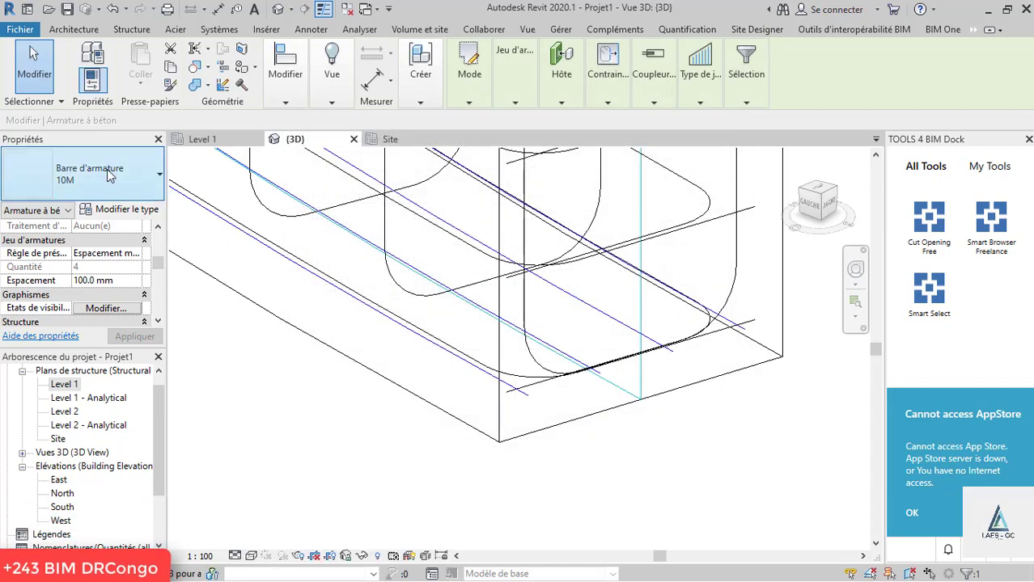
scroll(437, 437, down, 2)
scroll(444, 441, down, 2)
- Set the 3D view Detail Level to Fine (Elevé) and orbit to frame the curved rebar wall
click(666, 324)
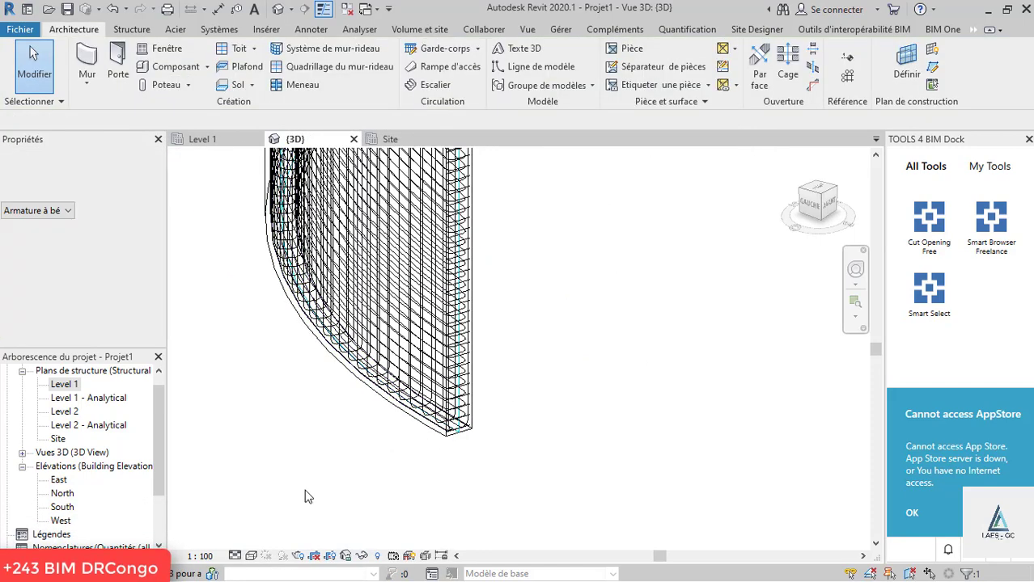
click(252, 556)
click(235, 556)
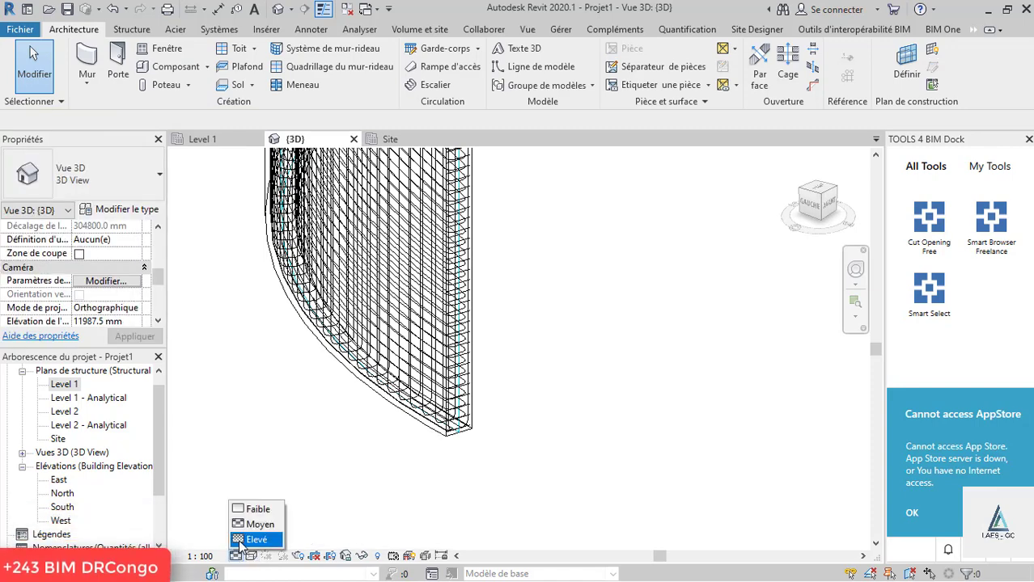
mouse_move(432, 458)
shift+middle_down()
mouse_move(535, 393)
mouse_move(572, 341)
shift+middle_up()
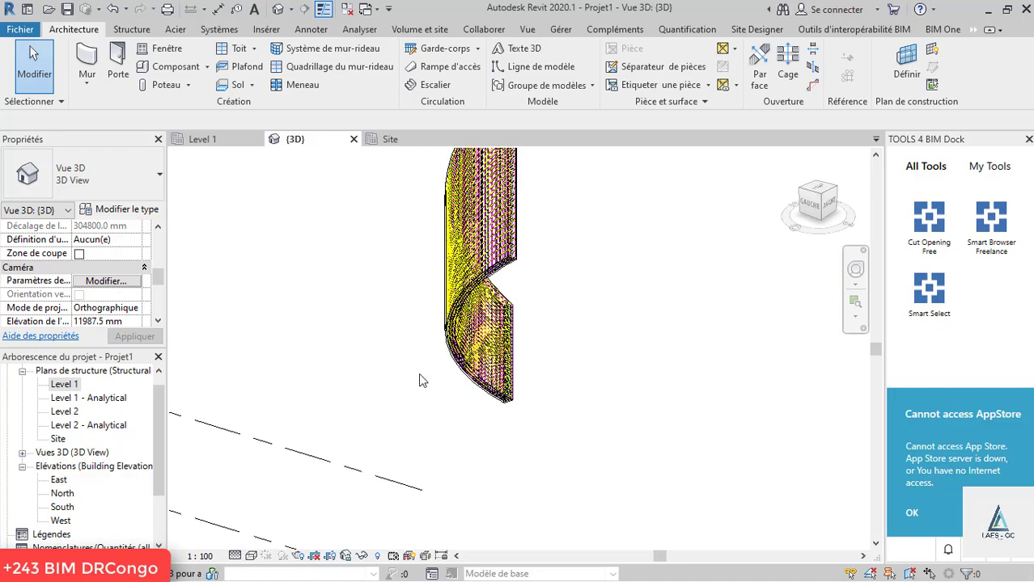
shift+middle_drag(420, 380, 446, 374)
scroll(723, 354, up, 3)
scroll(776, 405, up, 2)
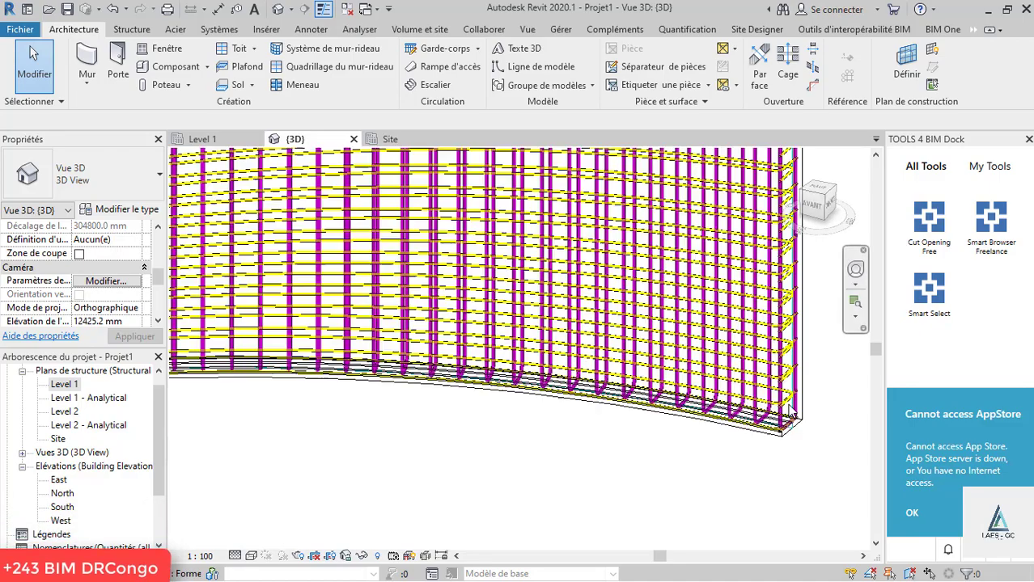
scroll(452, 363, up, 2)
scroll(453, 362, up, 1)
scroll(453, 363, down, 2)
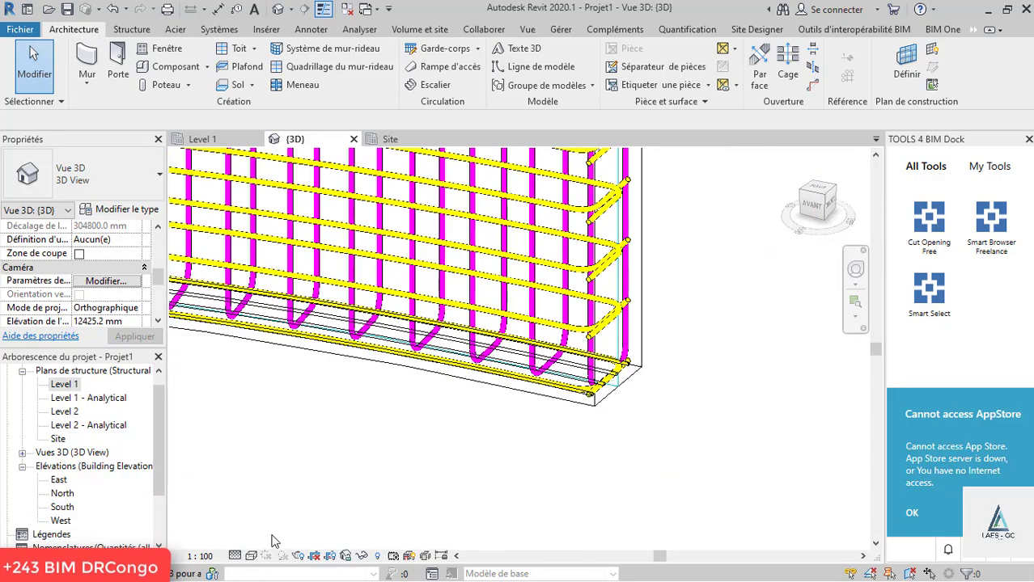
- Switch the 3D view's Visual Style to Shaded (Ombré) so the rebar shows as solid bars
click(250, 557)
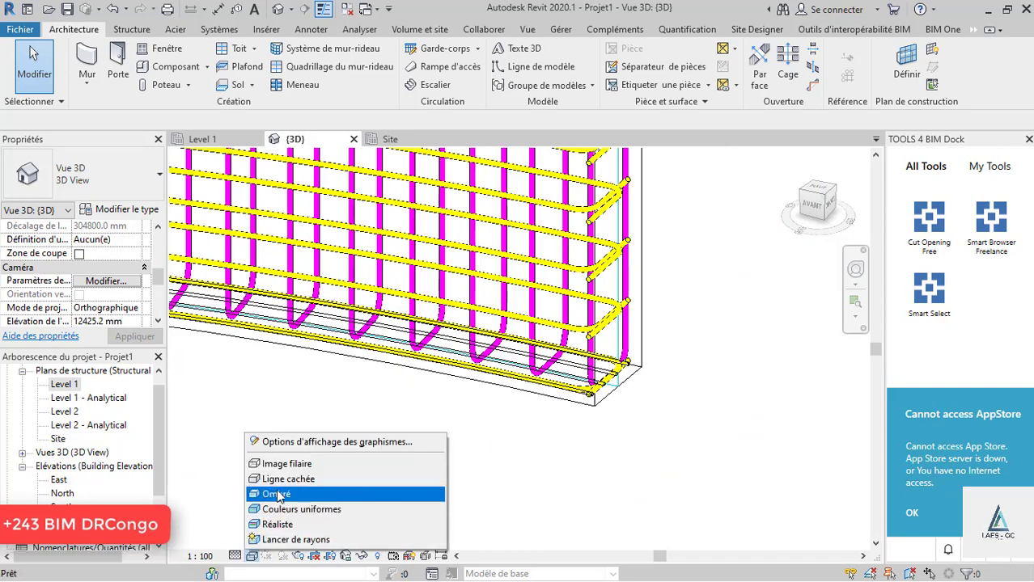
click(275, 494)
scroll(533, 388, down, 3)
scroll(532, 388, down, 2)
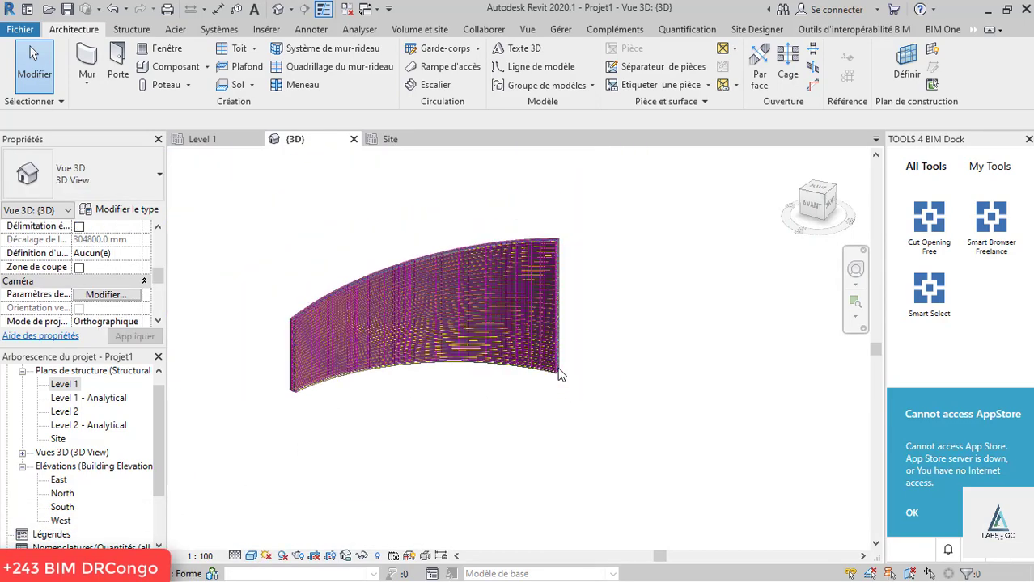
mouse_move(311, 392)
shift+middle_down()
mouse_move(524, 394)
mouse_move(561, 346)
mouse_move(538, 342)
mouse_move(422, 383)
shift+middle_up()
scroll(269, 376, up, 3)
scroll(266, 368, up, 2)
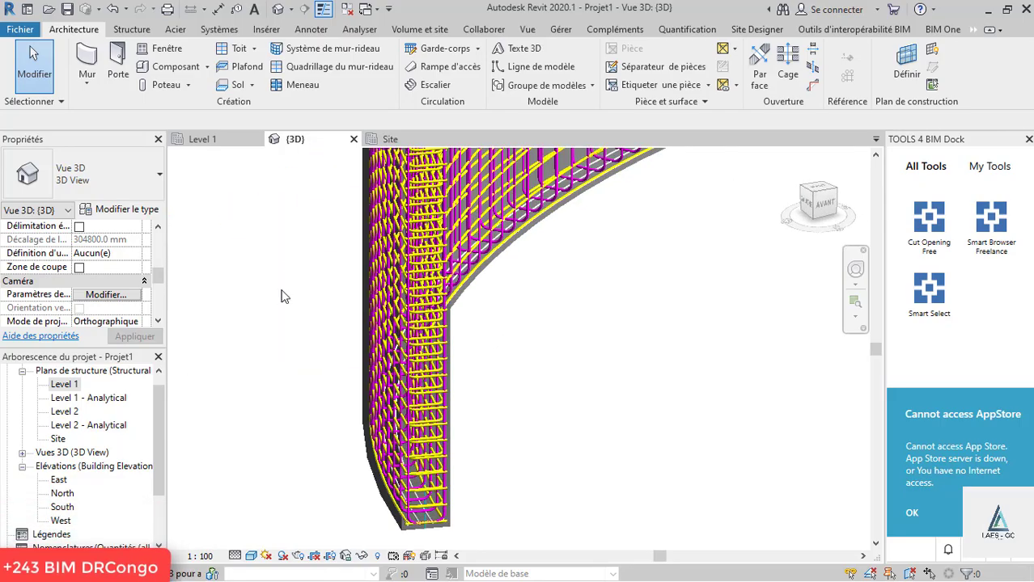
scroll(281, 292, up, 2)
scroll(420, 350, up, 2)
scroll(420, 350, down, 3)
mouse_move(494, 335)
shift+middle_down()
mouse_move(522, 351)
mouse_move(369, 365)
mouse_move(250, 339)
shift+middle_up()
scroll(250, 339, down, 3)
mouse_move(568, 313)
shift+middle_down()
mouse_move(526, 341)
mouse_move(531, 480)
shift+middle_up()
scroll(530, 464, up, 3)
scroll(531, 463, up, 2)
scroll(542, 437, up, 2)
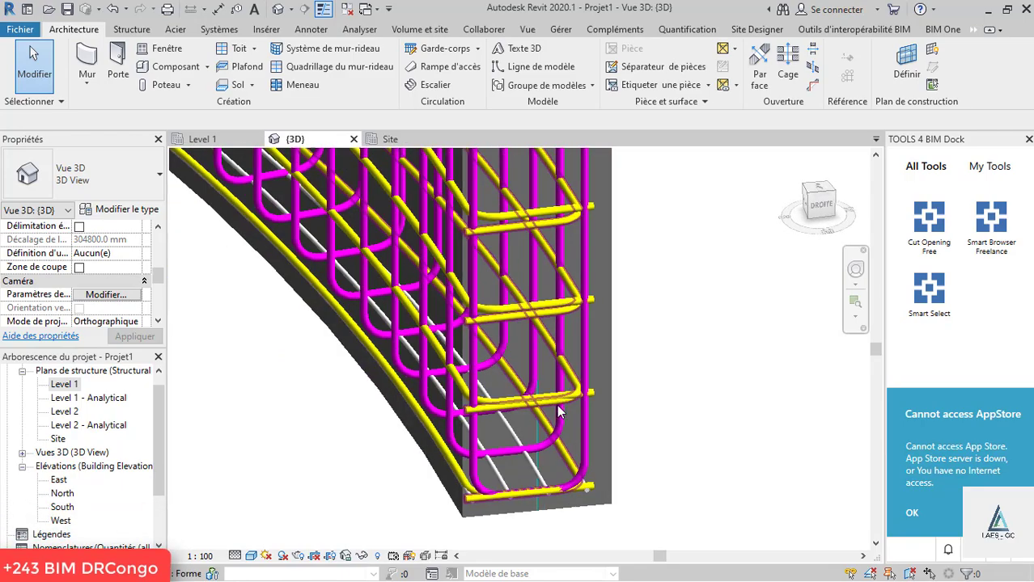
scroll(680, 449, down, 2)
scroll(679, 449, down, 3)
shift+middle_drag(680, 449, 679, 202)
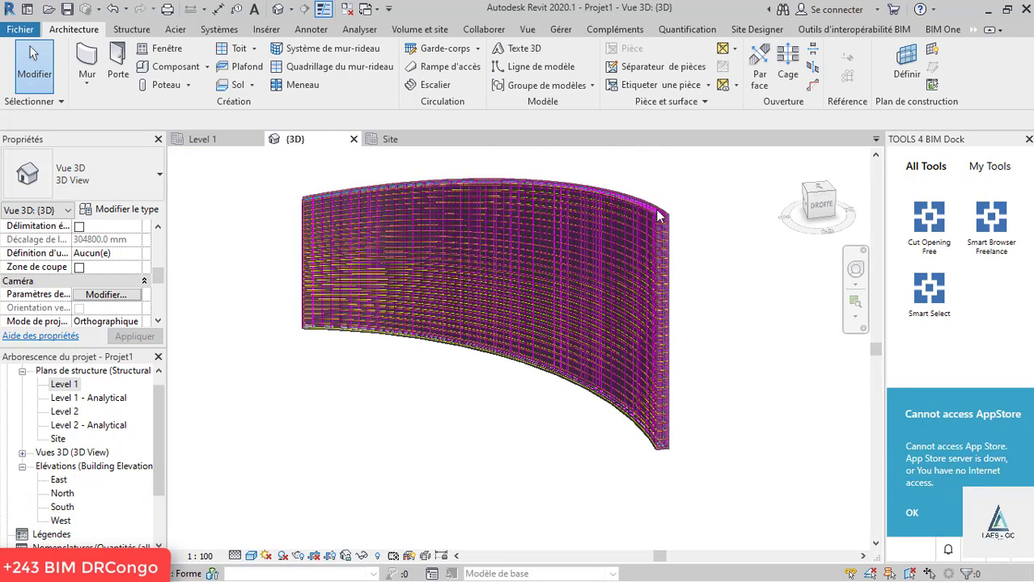
scroll(679, 203, up, 3)
scroll(680, 203, up, 2)
scroll(681, 203, up, 2)
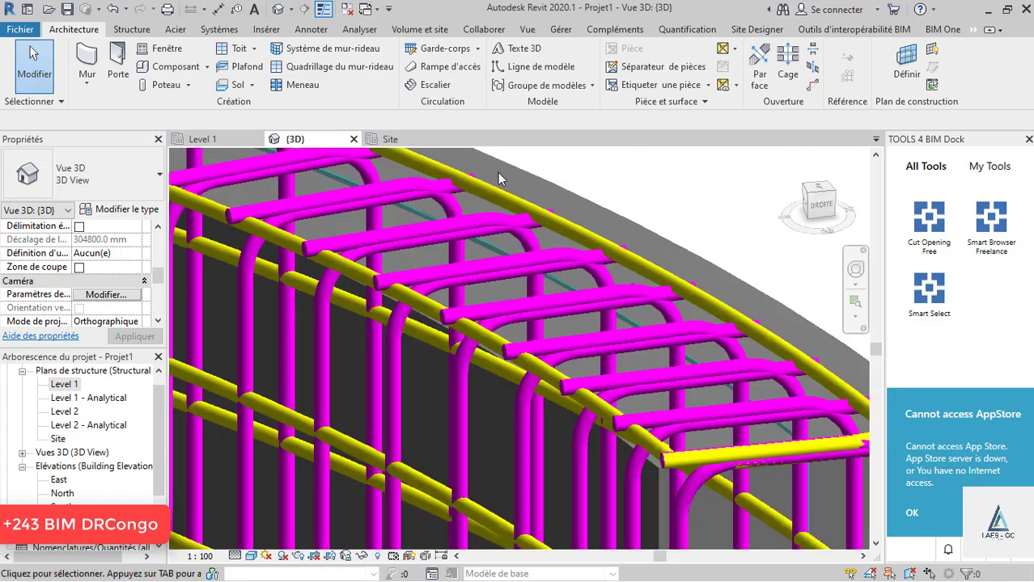
scroll(473, 178, down, 4)
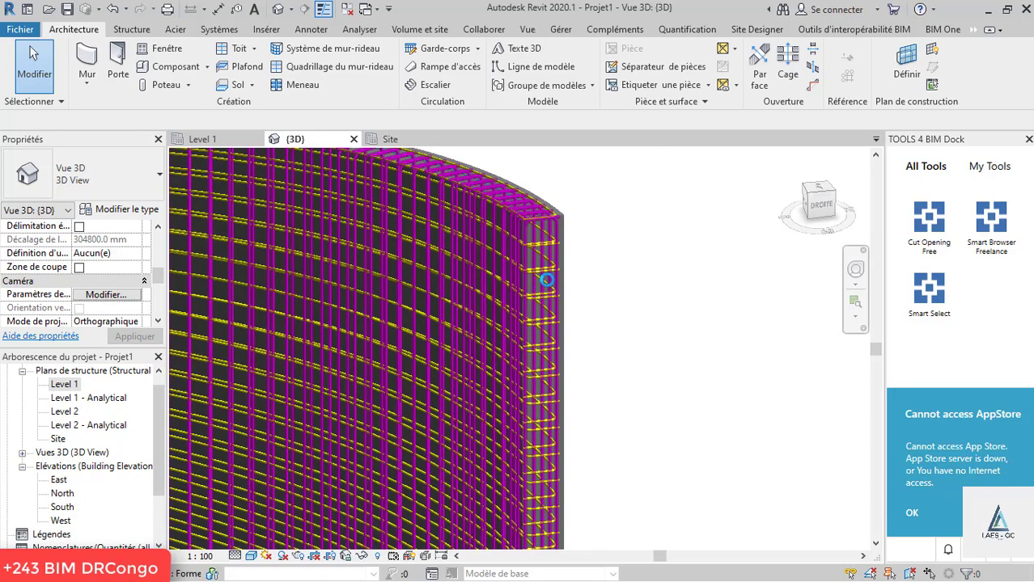
scroll(547, 280, down, 5)
scroll(445, 415, up, 3)
scroll(506, 314, up, 2)
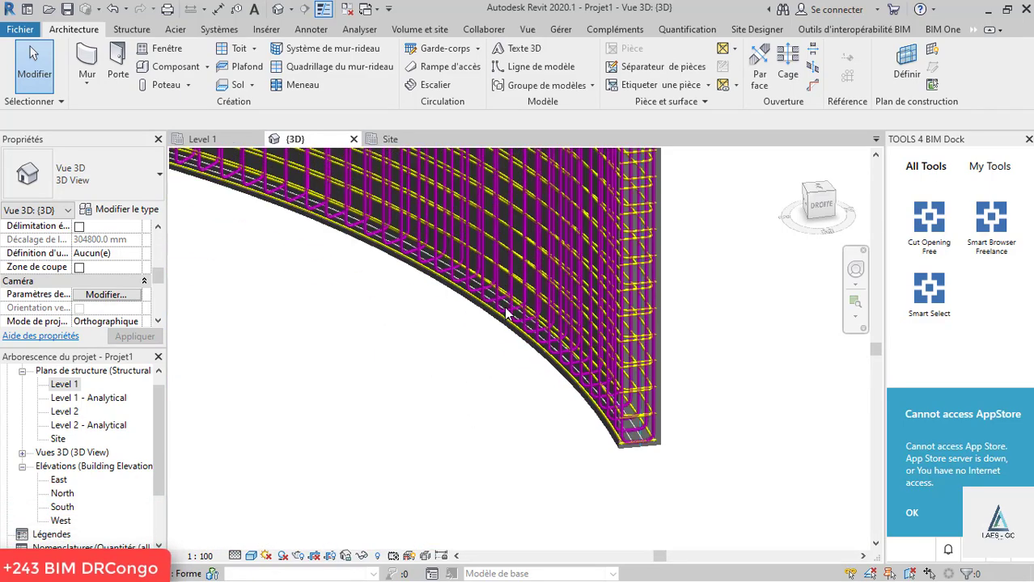
scroll(506, 314, up, 2)
scroll(506, 314, down, 2)
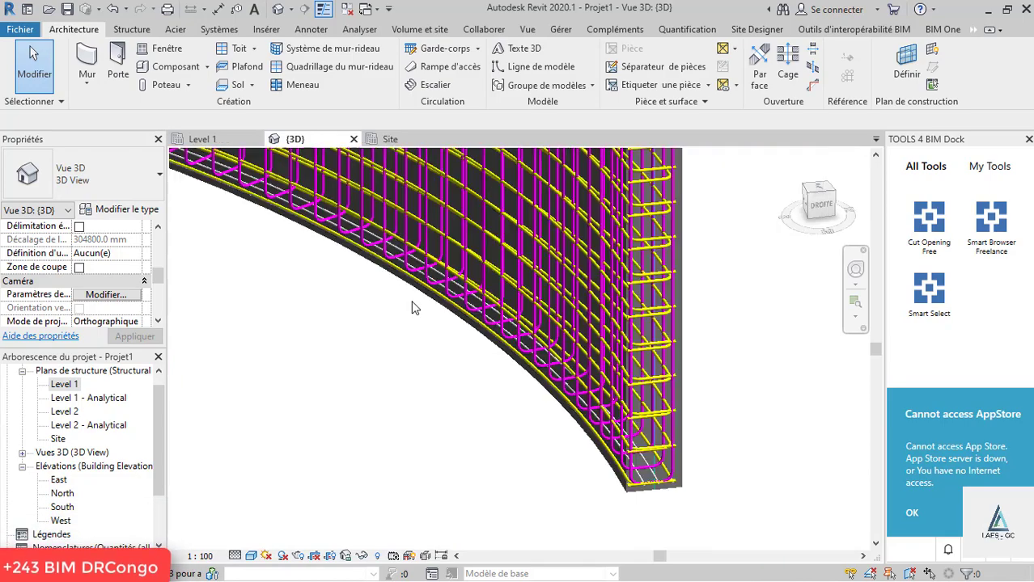
scroll(411, 303, down, 2)
scroll(518, 356, up, 2)
scroll(566, 364, up, 2)
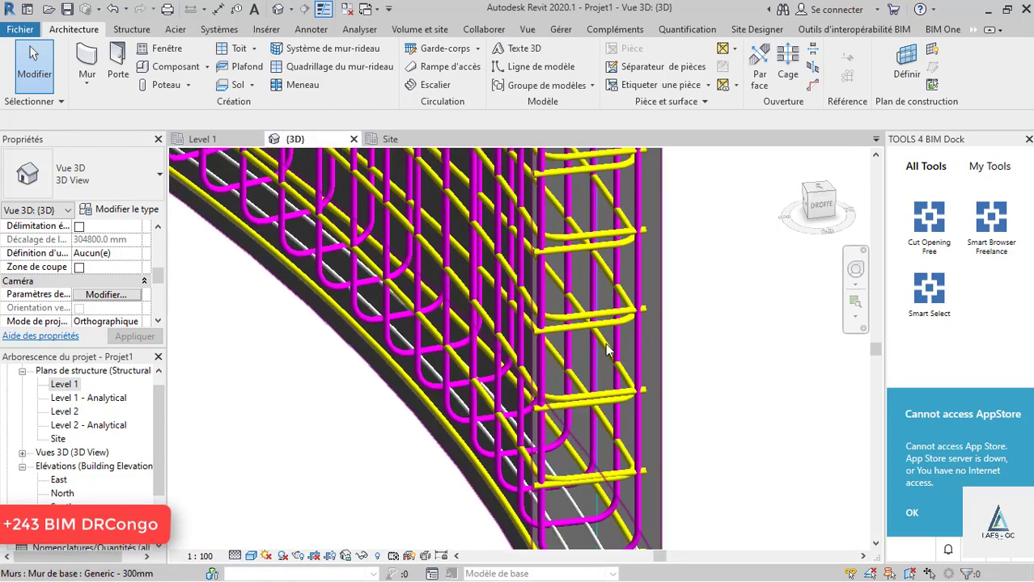
scroll(615, 372, up, 2)
scroll(635, 377, down, 3)
scroll(467, 331, down, 2)
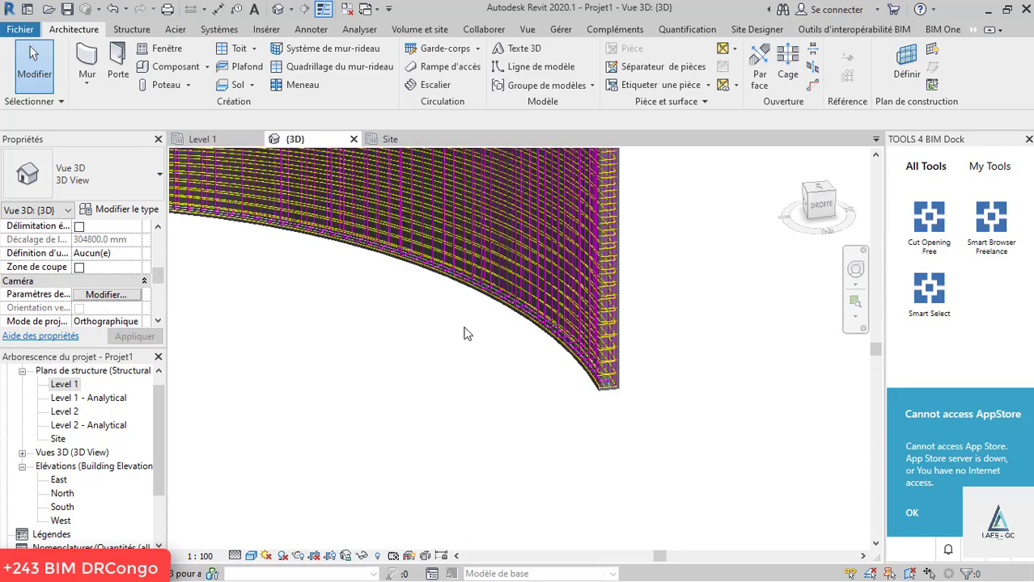
mouse_move(475, 335)
shift+middle_down()
mouse_move(535, 330)
mouse_move(652, 388)
shift+middle_up()
scroll(631, 364, up, 2)
scroll(591, 356, up, 1)
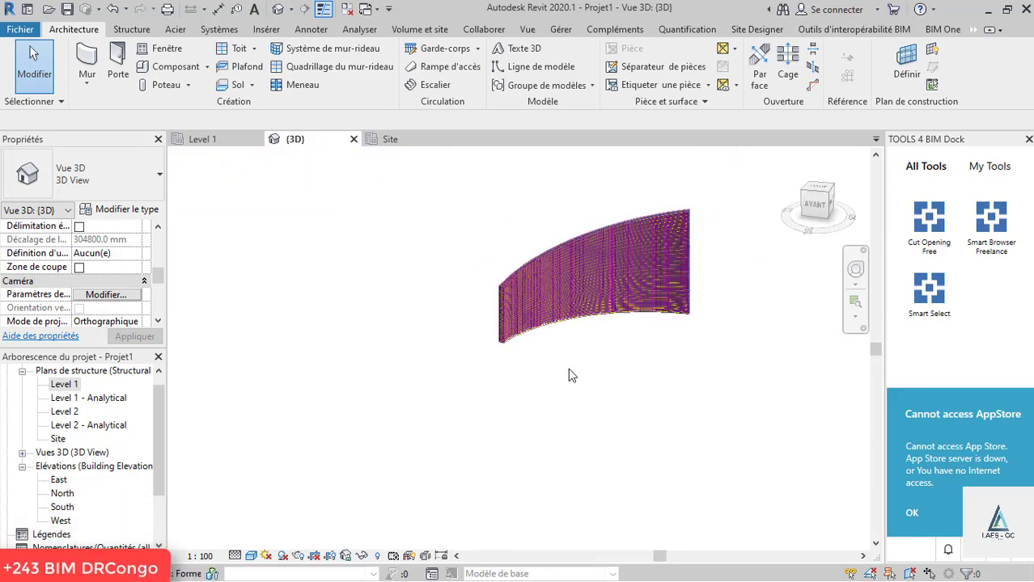
scroll(526, 356, down, 2)
scroll(534, 352, up, 2)
scroll(552, 356, up, 1)
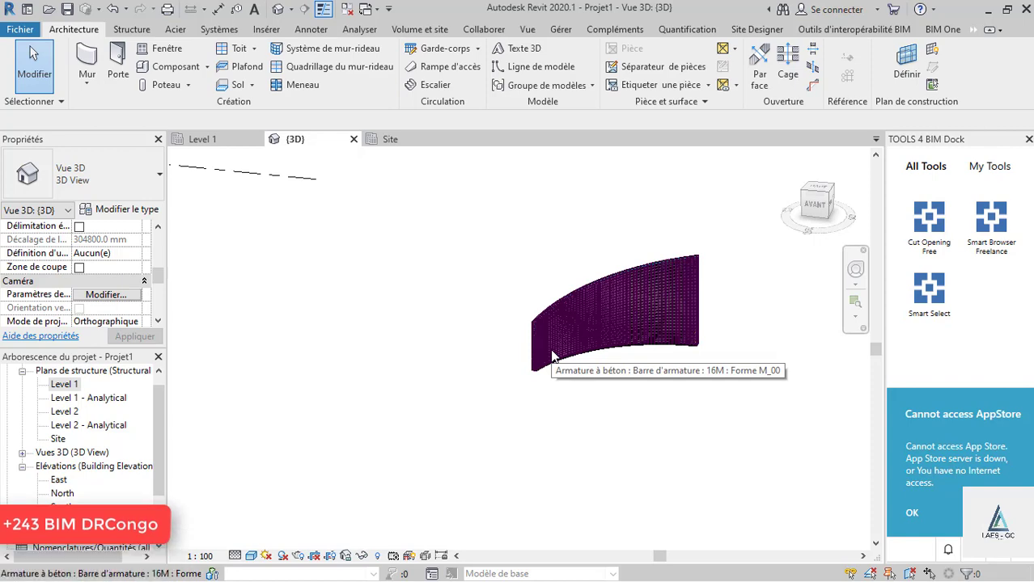
scroll(715, 367, down, 3)
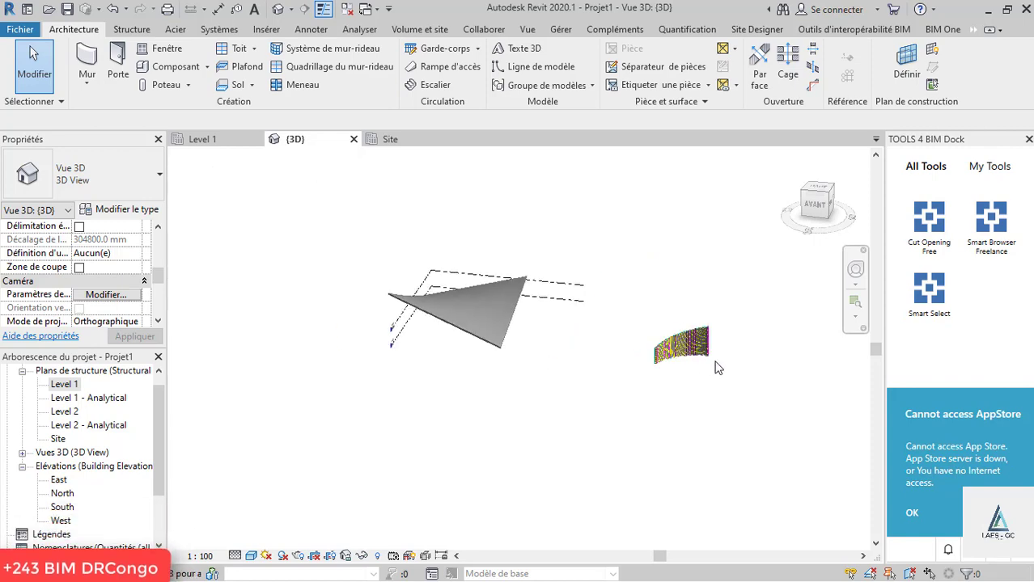
scroll(512, 300, up, 2)
scroll(577, 312, up, 2)
scroll(577, 312, up, 3)
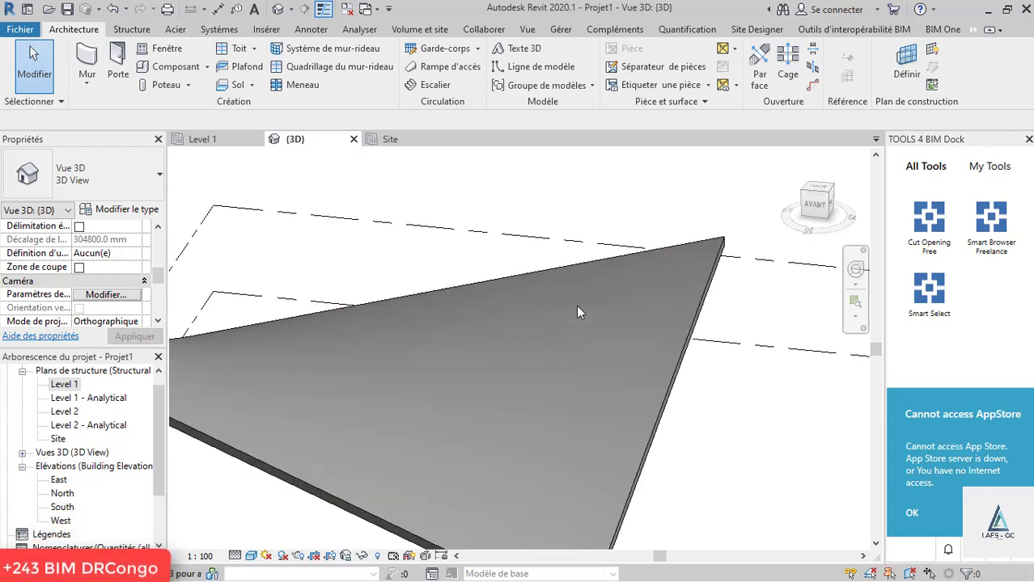